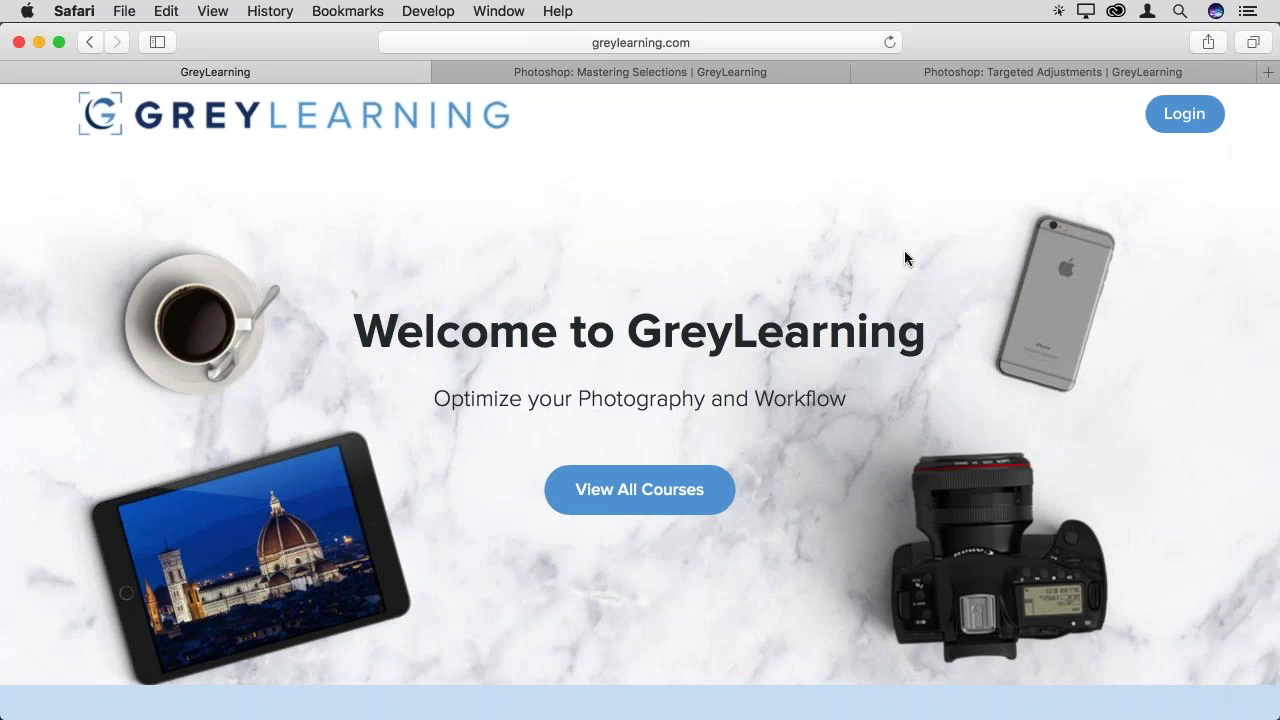
Review the GreyLearning home page's featured courses and the Mastering Selections and Targeted Adjustments course pages
left_click(707, 66)
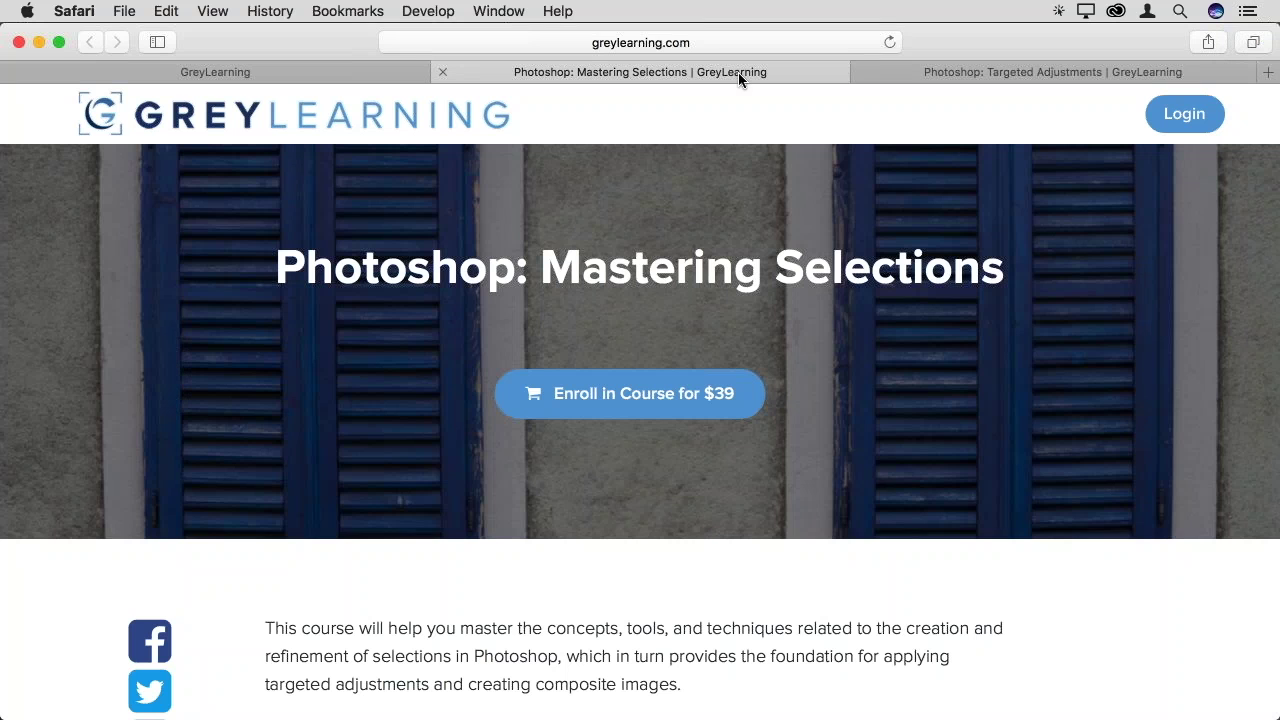
left_click(1034, 74)
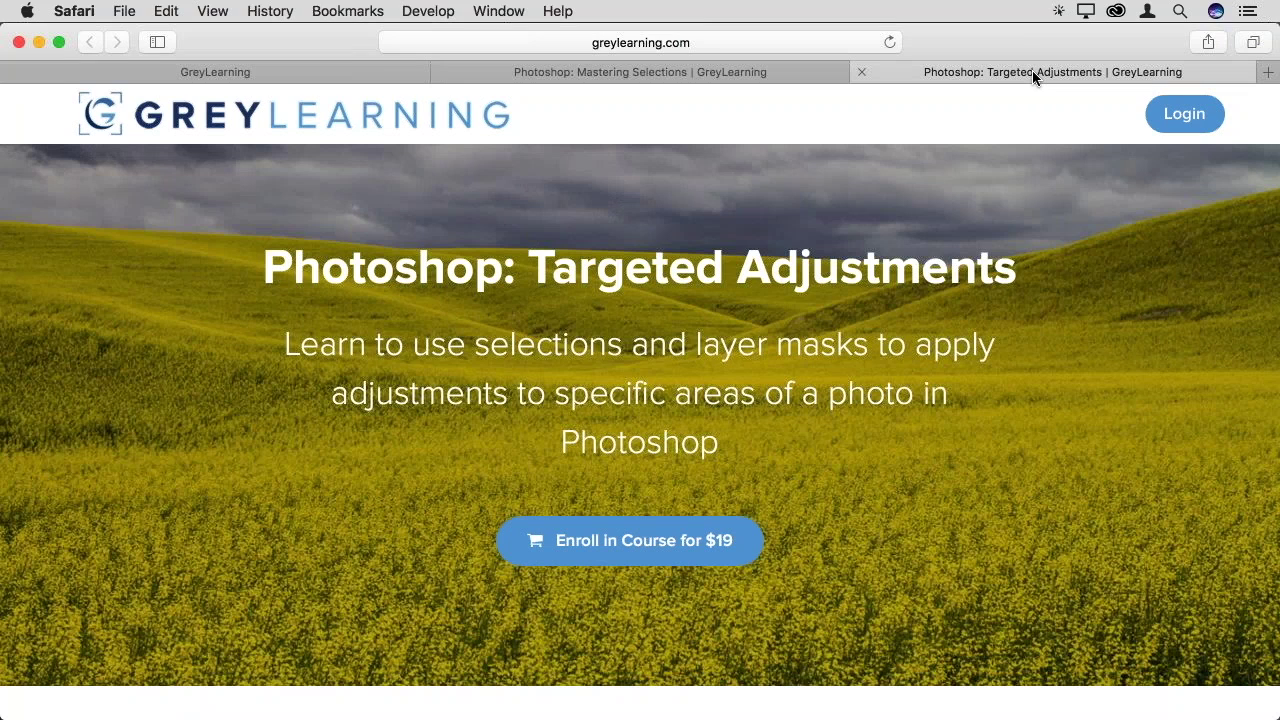
left_click(284, 67)
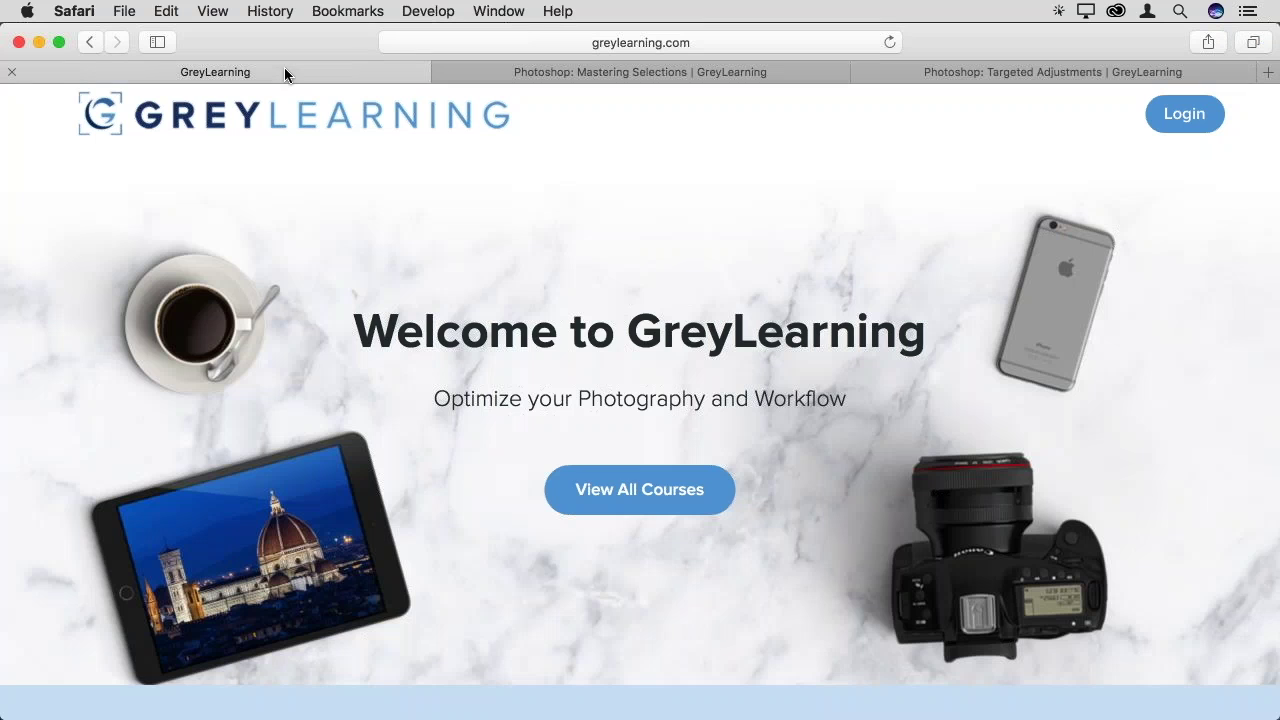
scroll(345, 175, "down", 5)
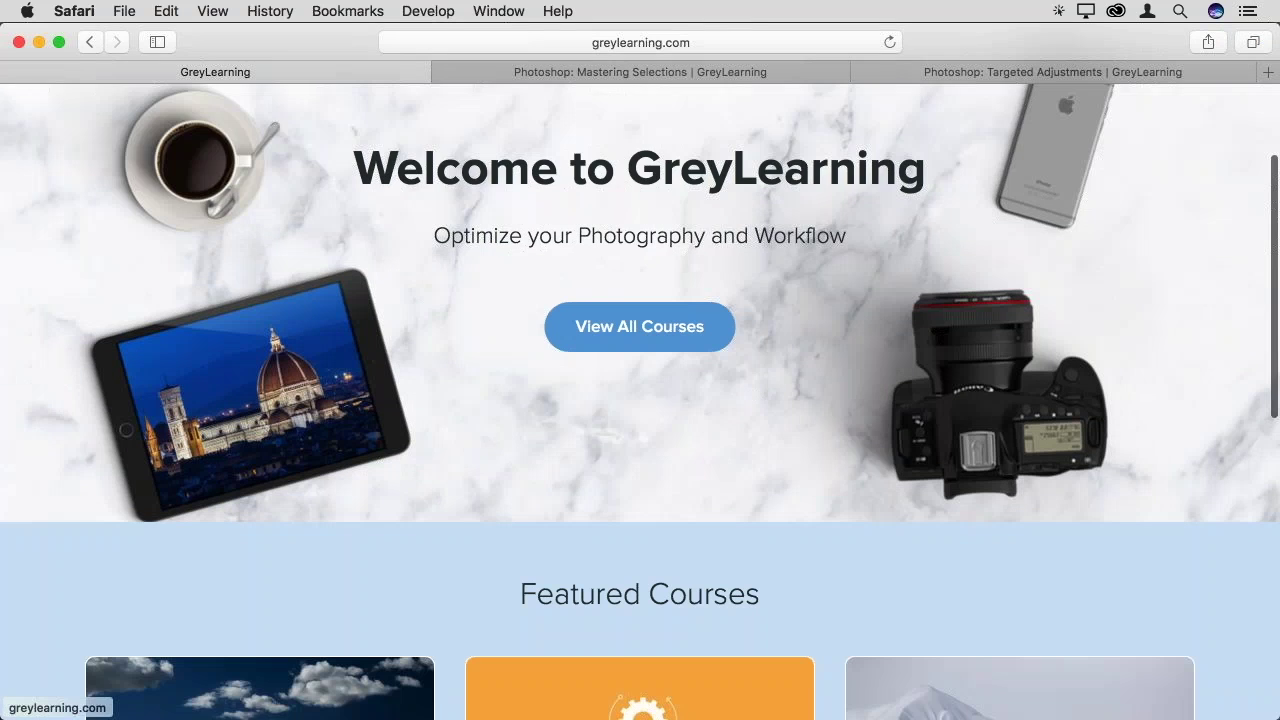
scroll(345, 175, "down", 2)
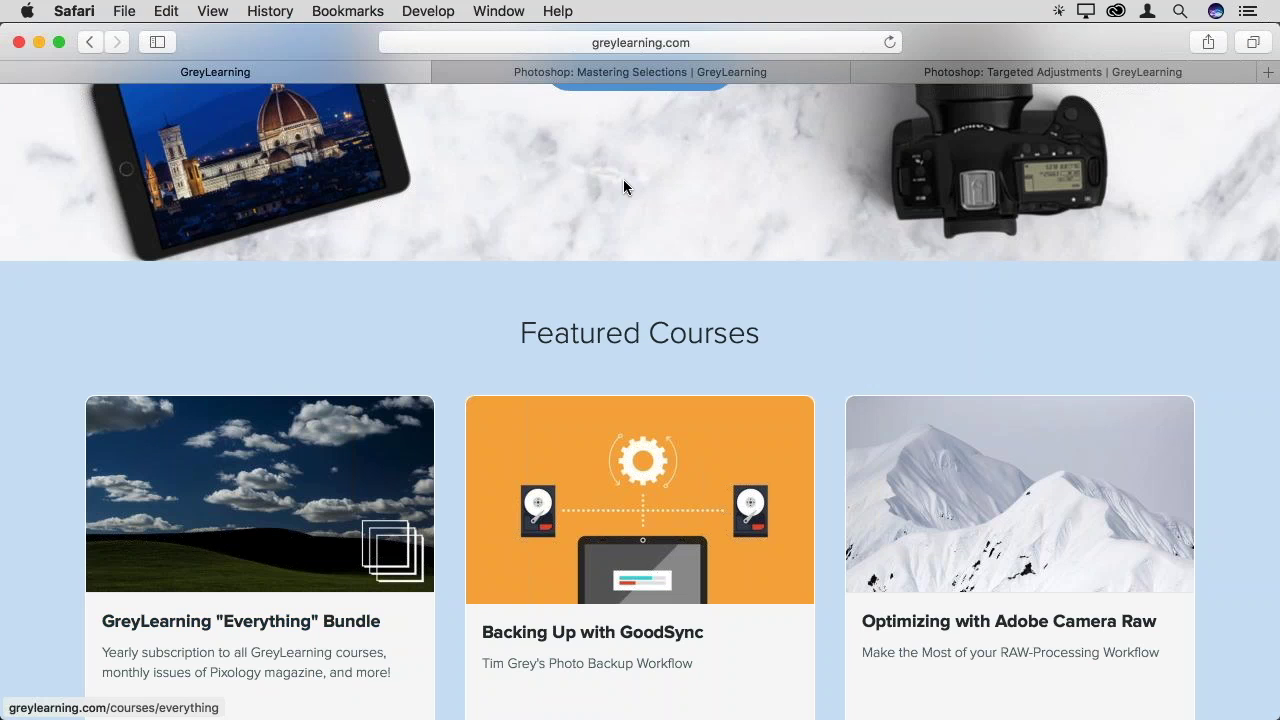
left_click(640, 72)
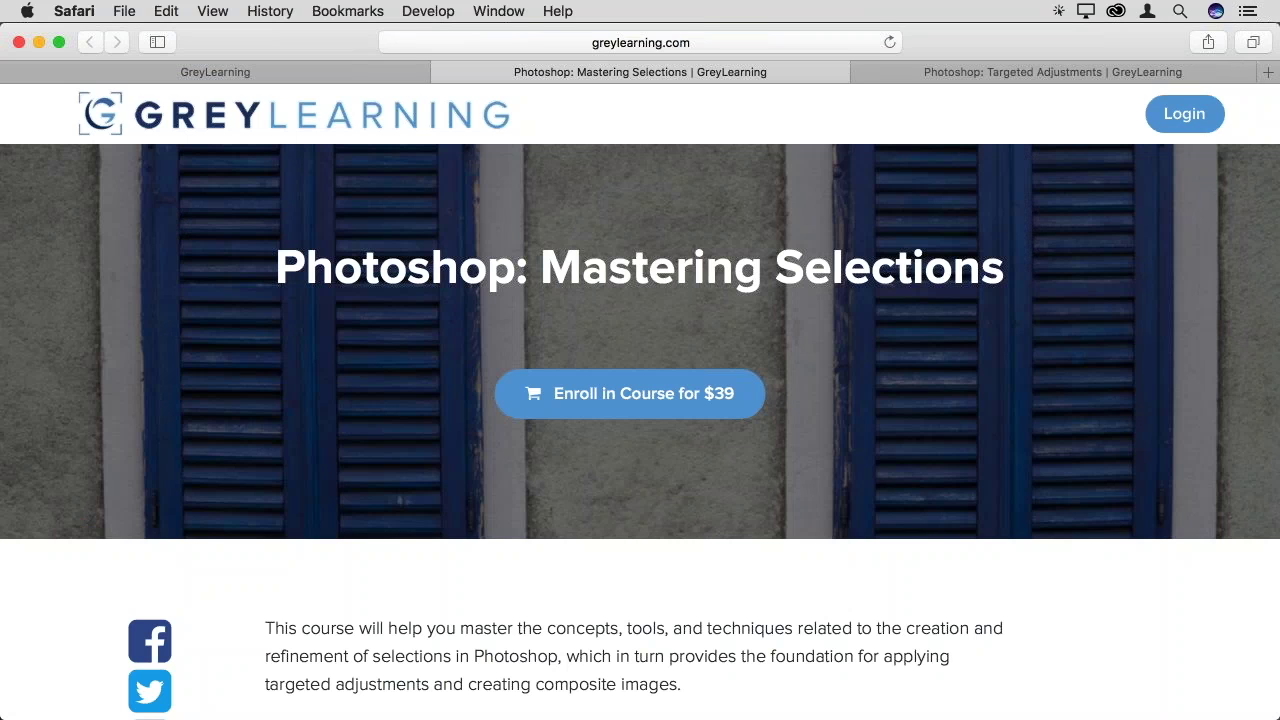
Switch to Photoshop with the photo 01-Hue Saturation Basics.jpg
key("super+Tab")
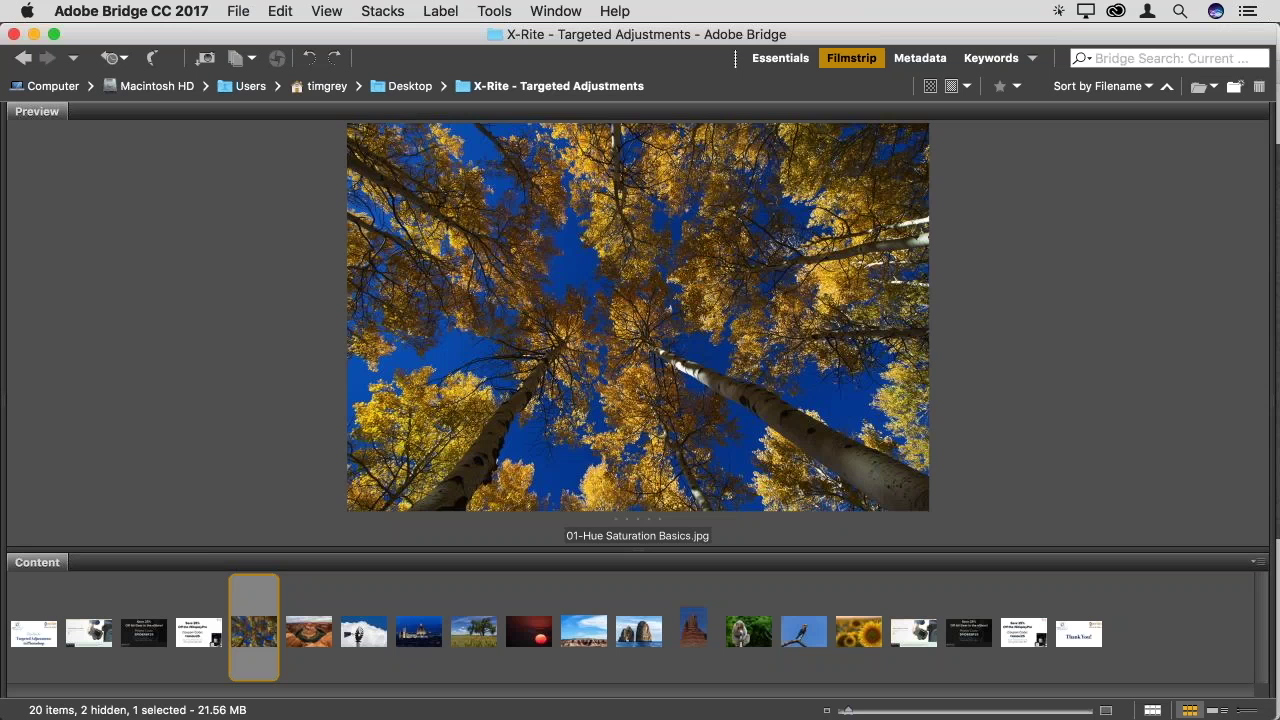
key("super+Tab")
key("super+Tab")
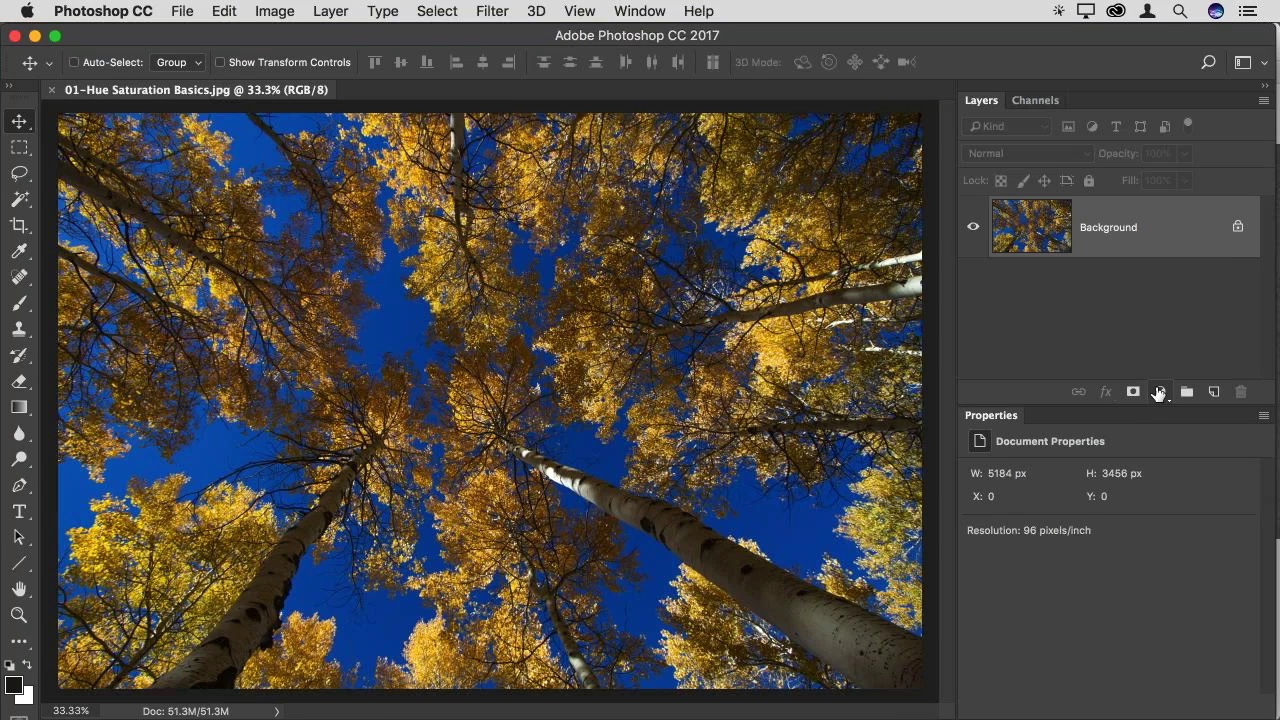
Add a Hue/Saturation adjustment layer above the Background of the aspen photo and enlarge the area showing its settings
key("super")
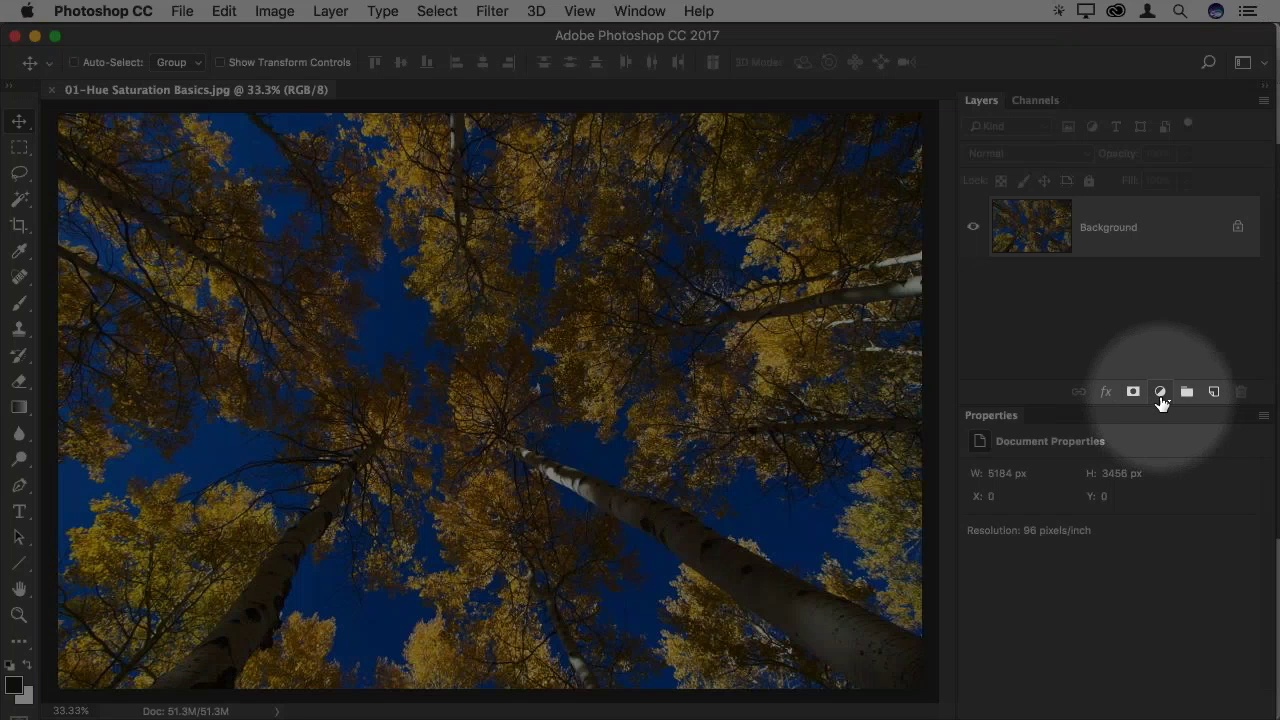
key("super")
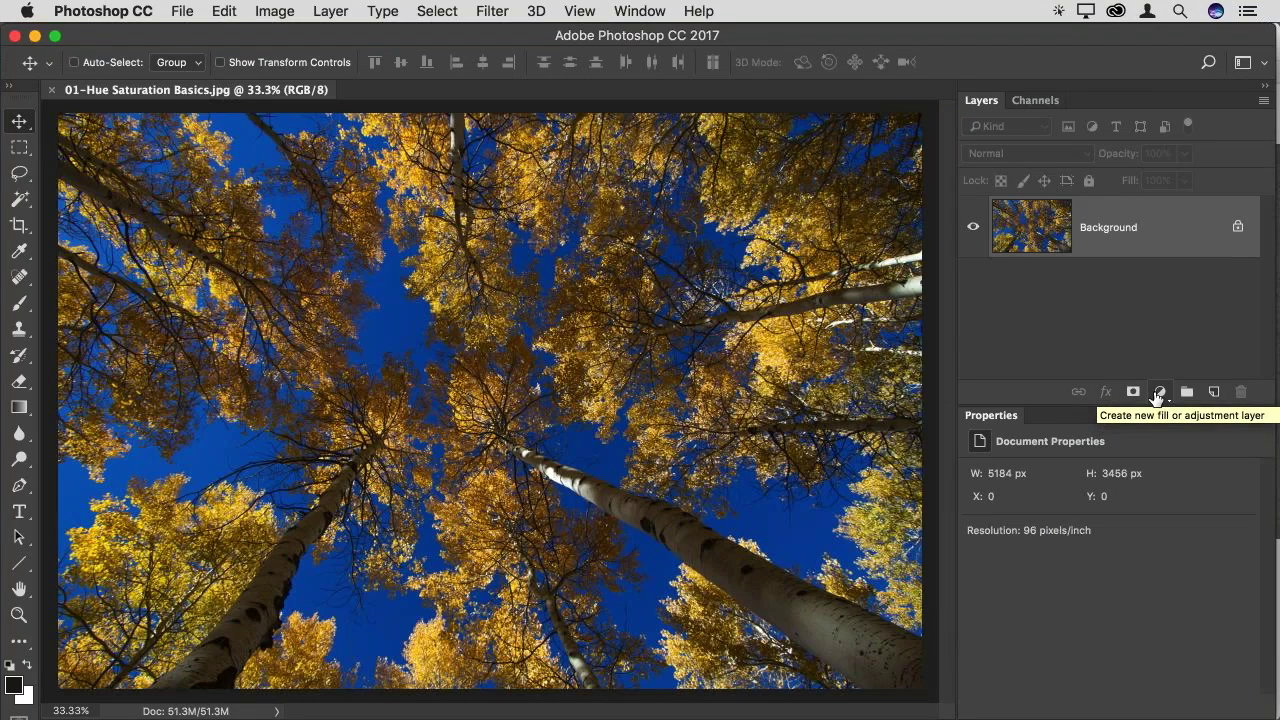
left_click(1160, 393)
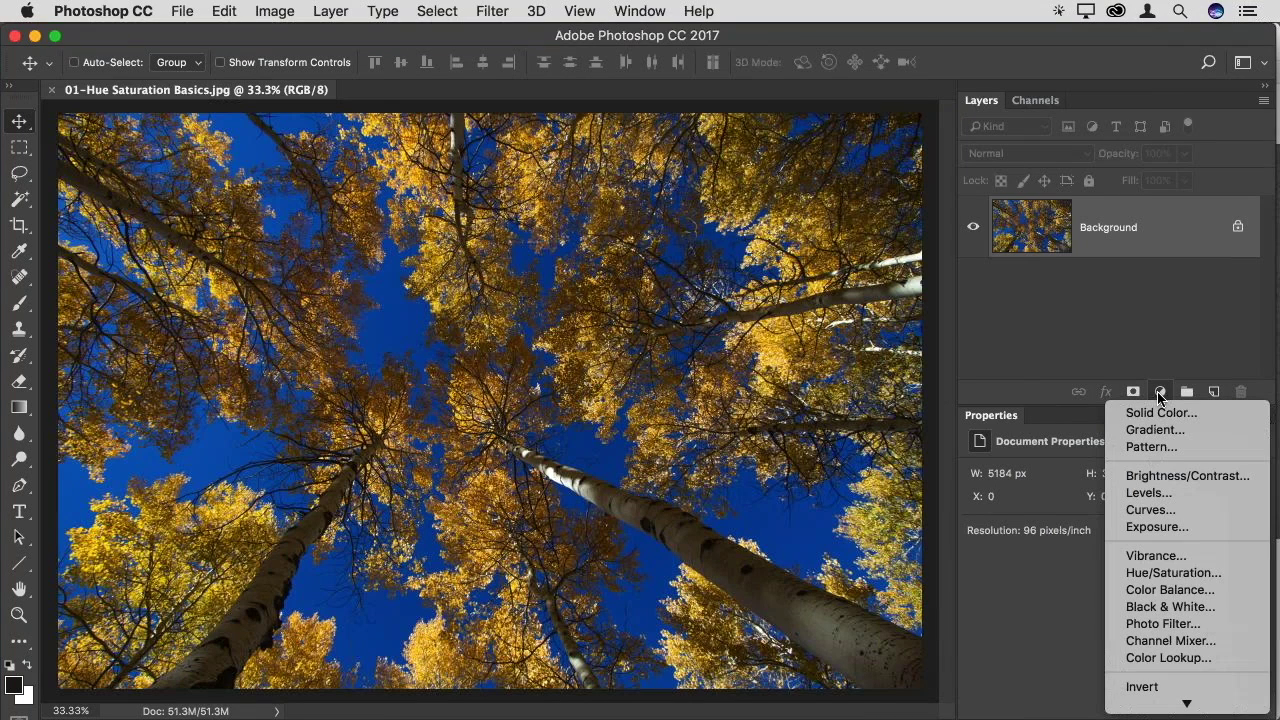
left_click(1180, 573)
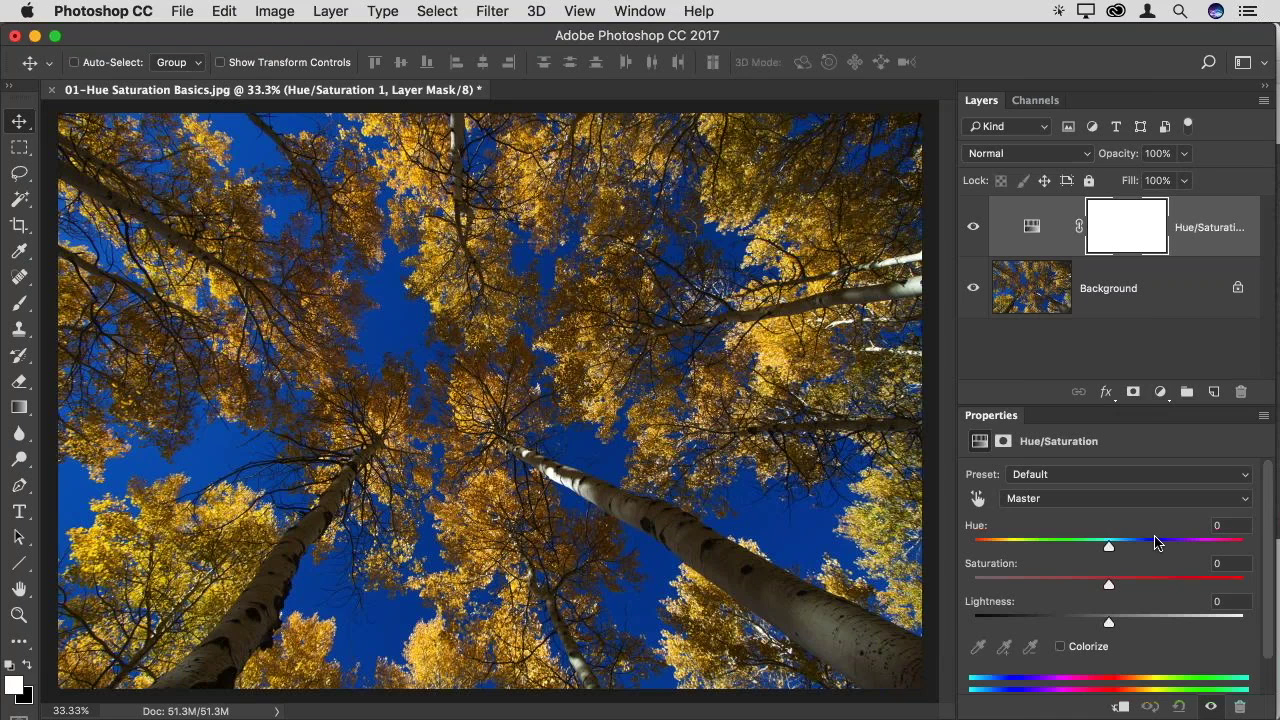
left_click_drag(1049, 404, 1049, 348)
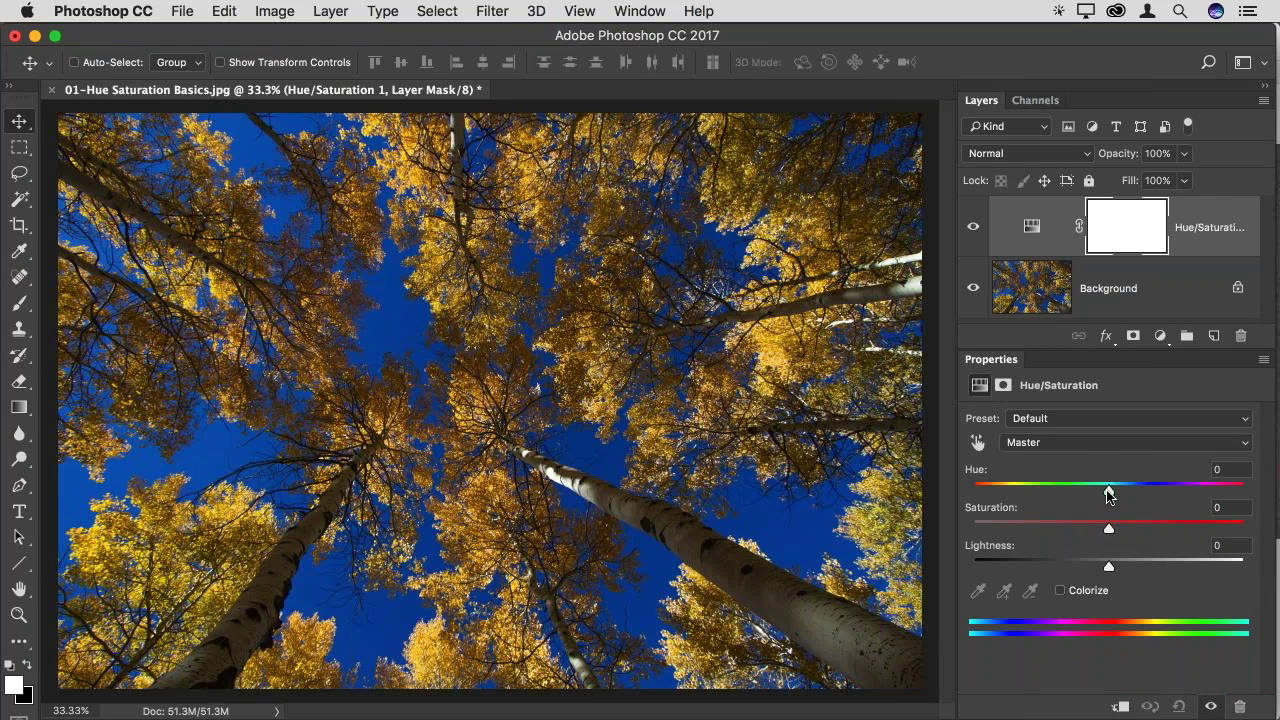
Try Hue -4, Saturation -3 and Lightness -5 on the Master range, and reset the adjustment to its defaults
left_click_drag(1109, 493, 1219, 531)
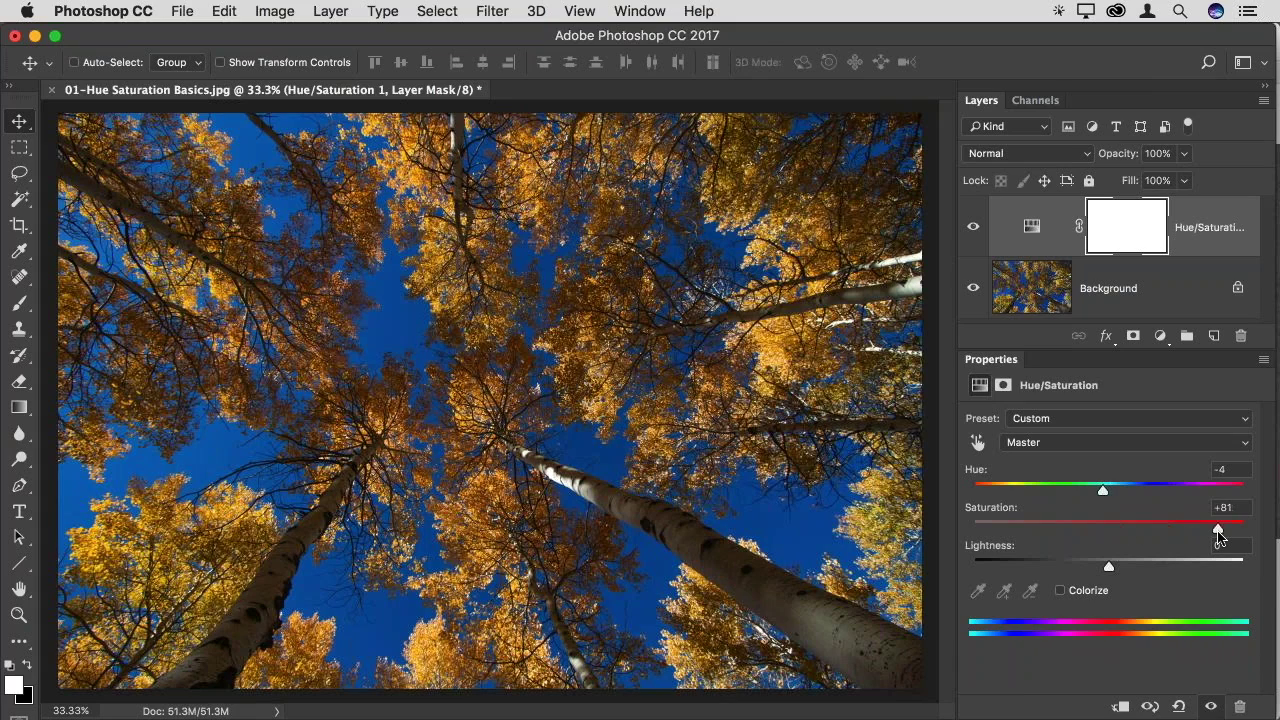
left_click_drag(1219, 536, 1102, 570)
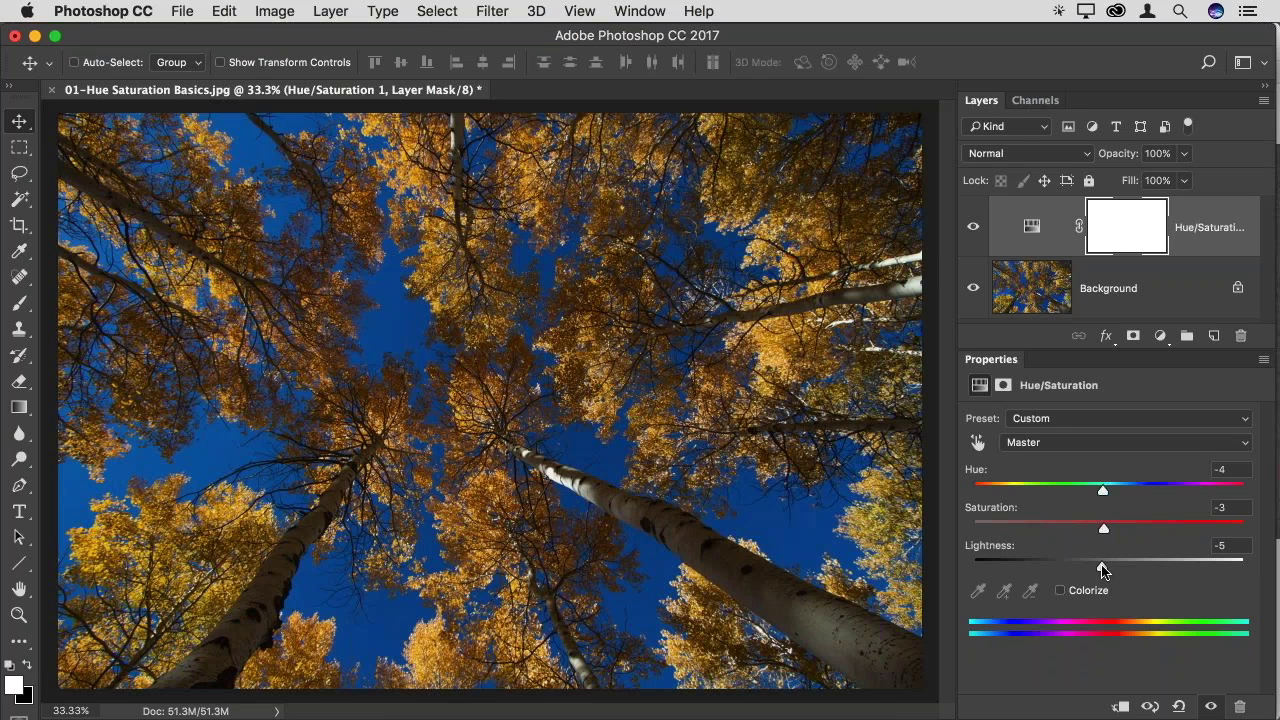
left_click(1180, 706)
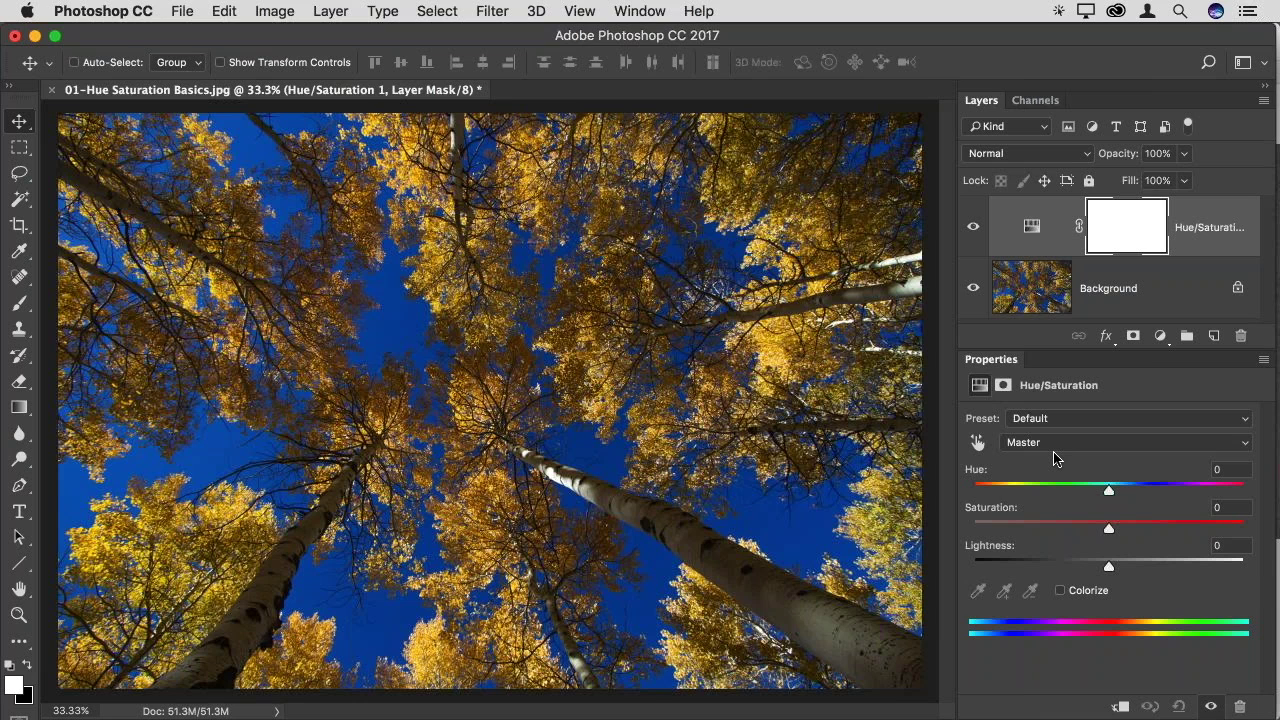
Limit the adjustment to the Yellows, try a Hue shift of -57 on the leaves, and set the Hue to -2
key("super")
left_click(1022, 452)
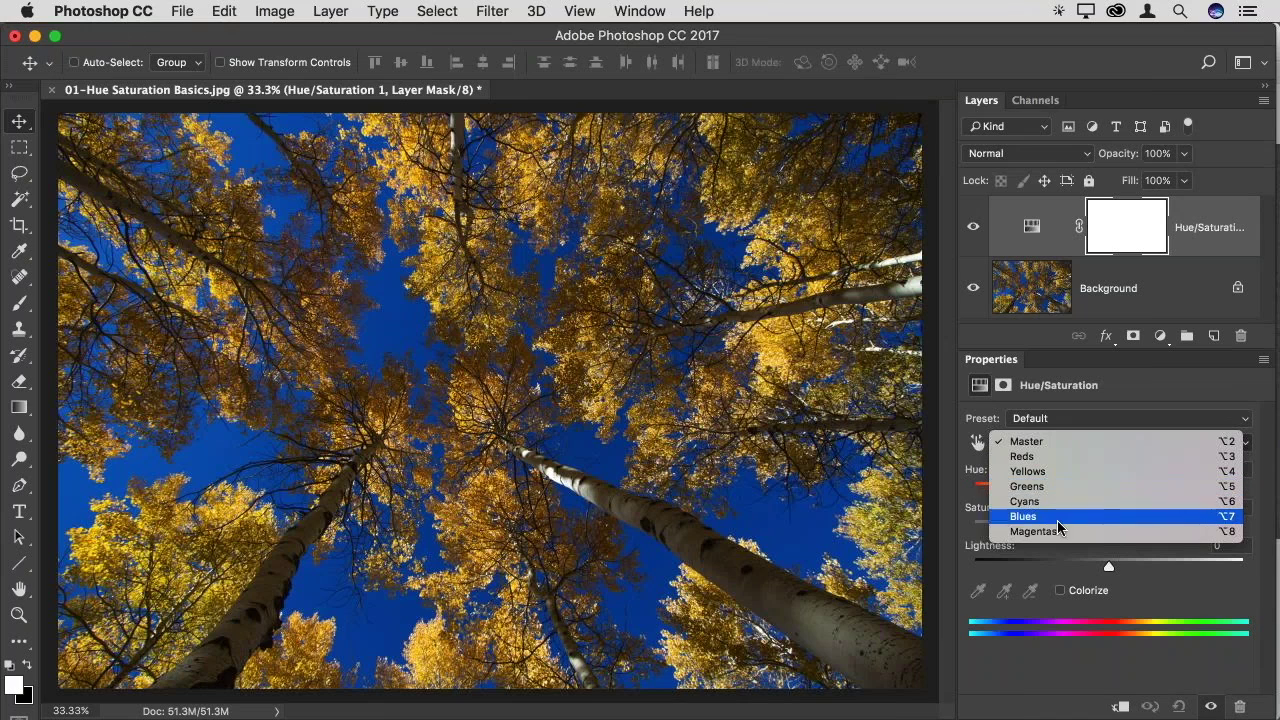
left_click(1073, 474)
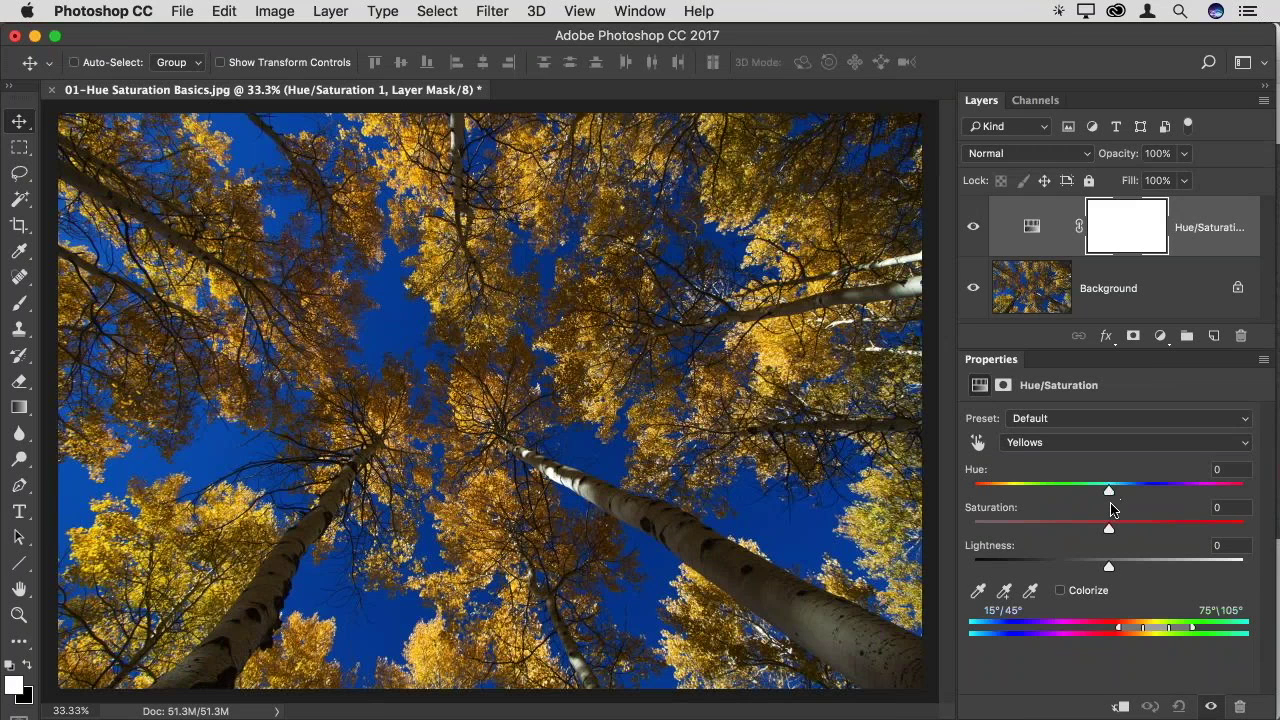
left_click_drag(1110, 490, 1042, 495)
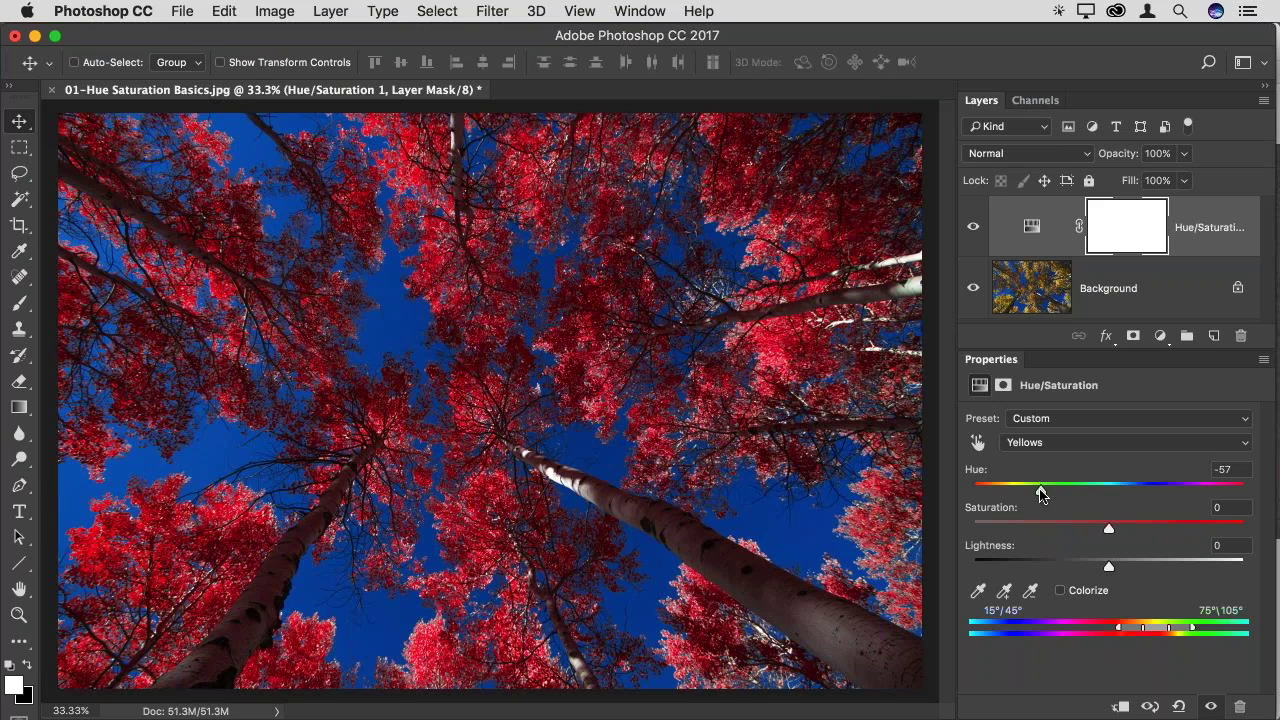
left_click_drag(1041, 494, 1107, 497)
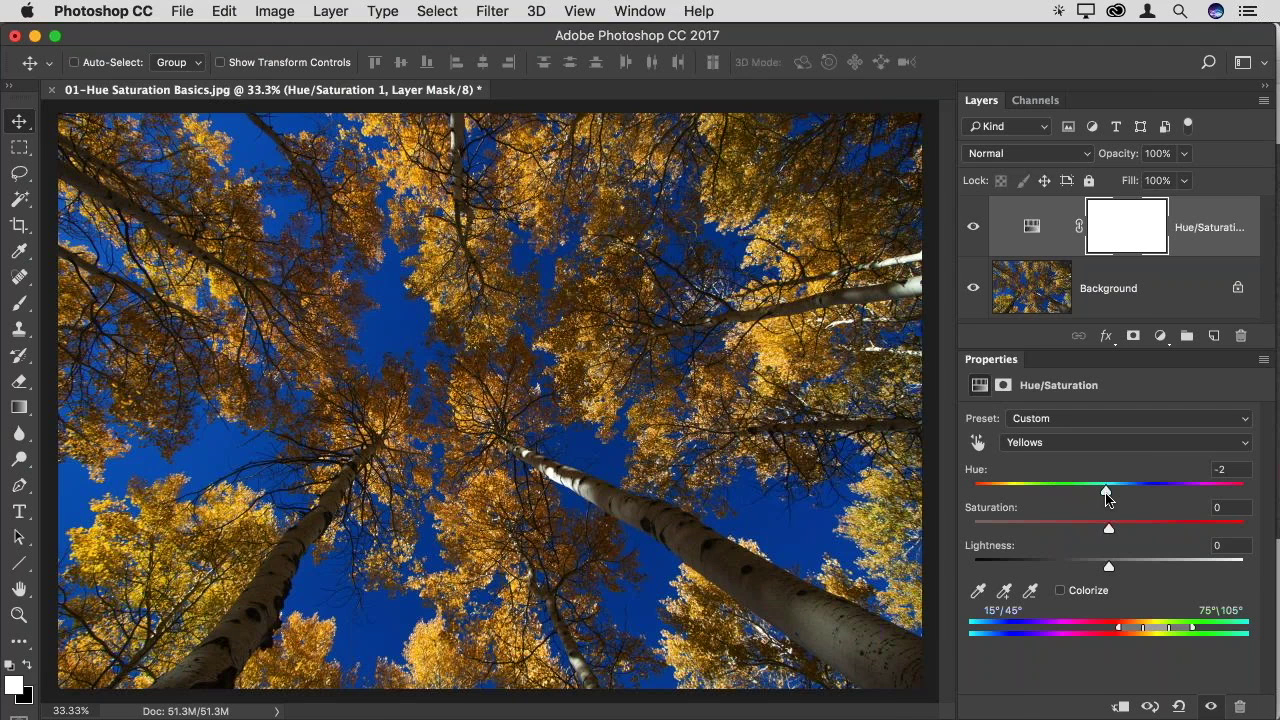
Target the Blues range, try Hue +29, set the Hue to -10 and adjust the Saturation of the sky
left_click(1092, 442)
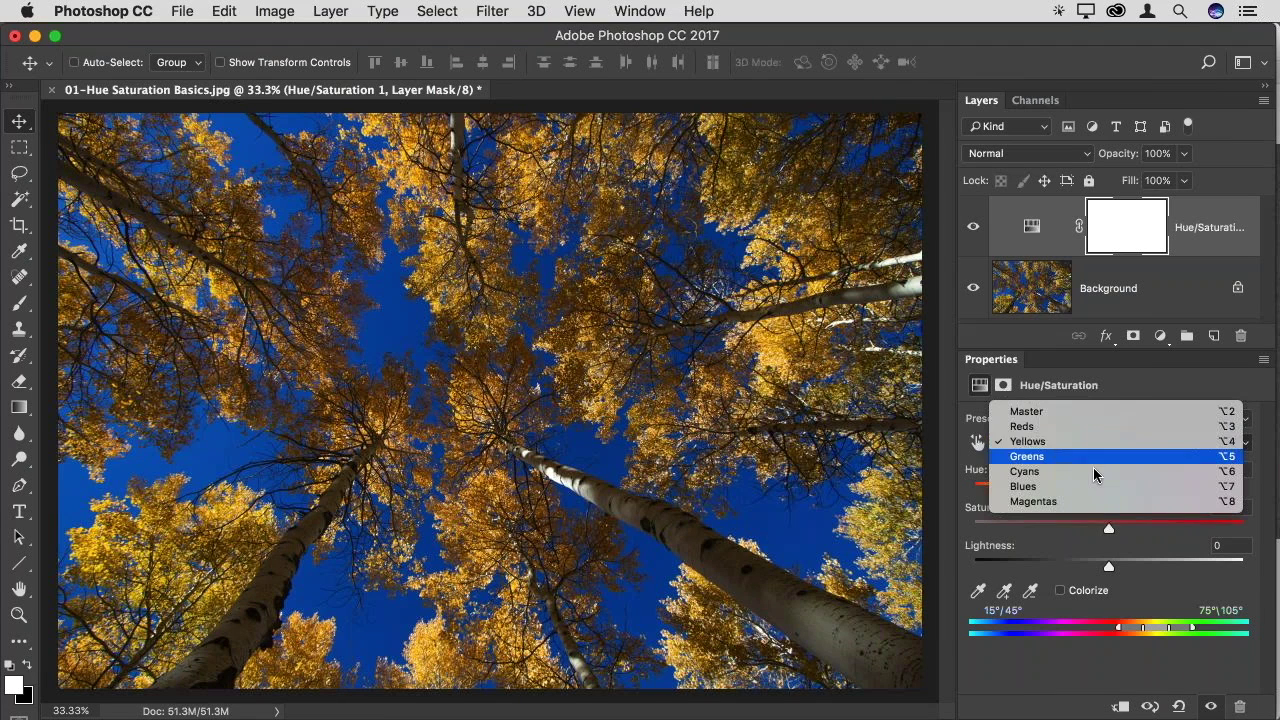
left_click(1092, 485)
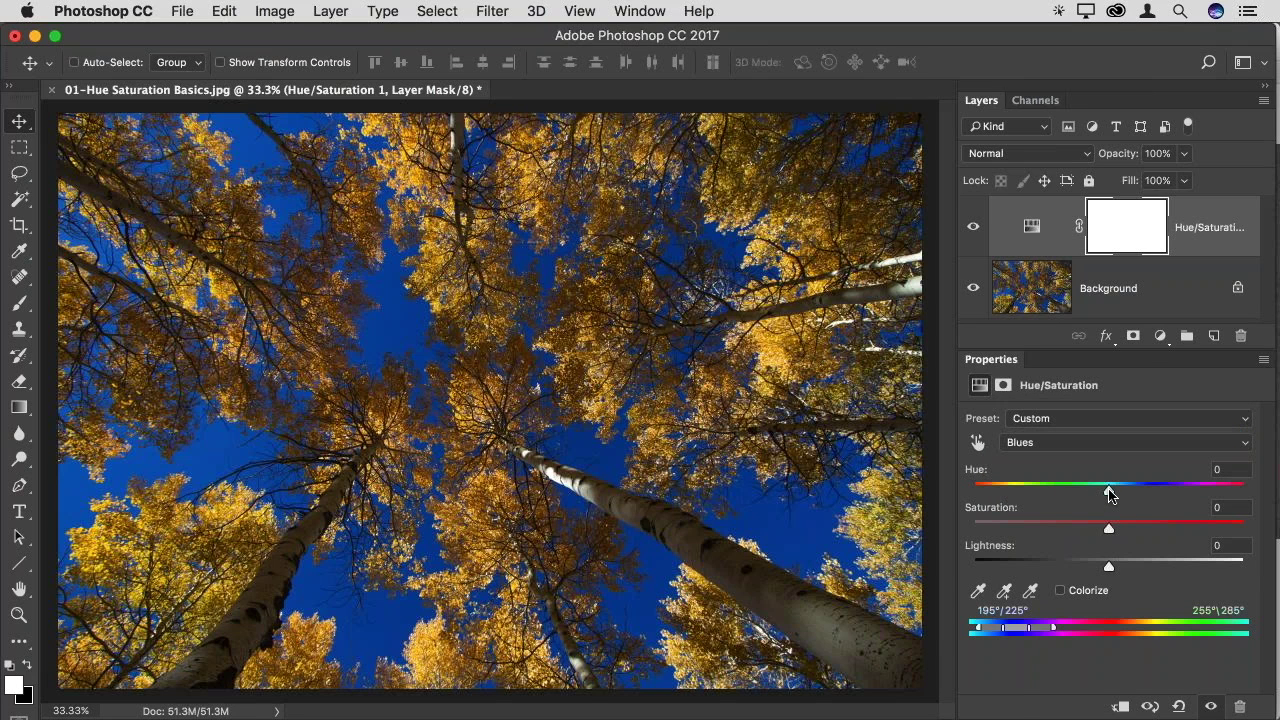
left_click_drag(1110, 492, 1148, 494)
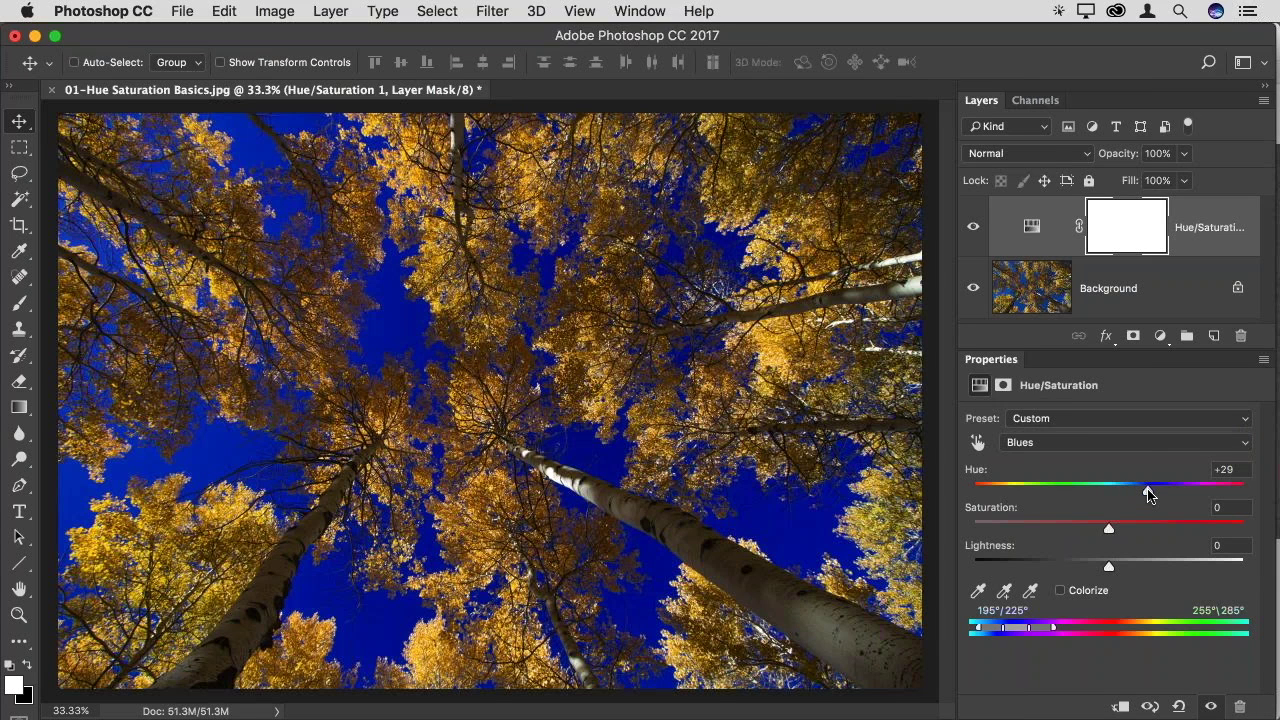
left_click_drag(1148, 494, 1095, 492)
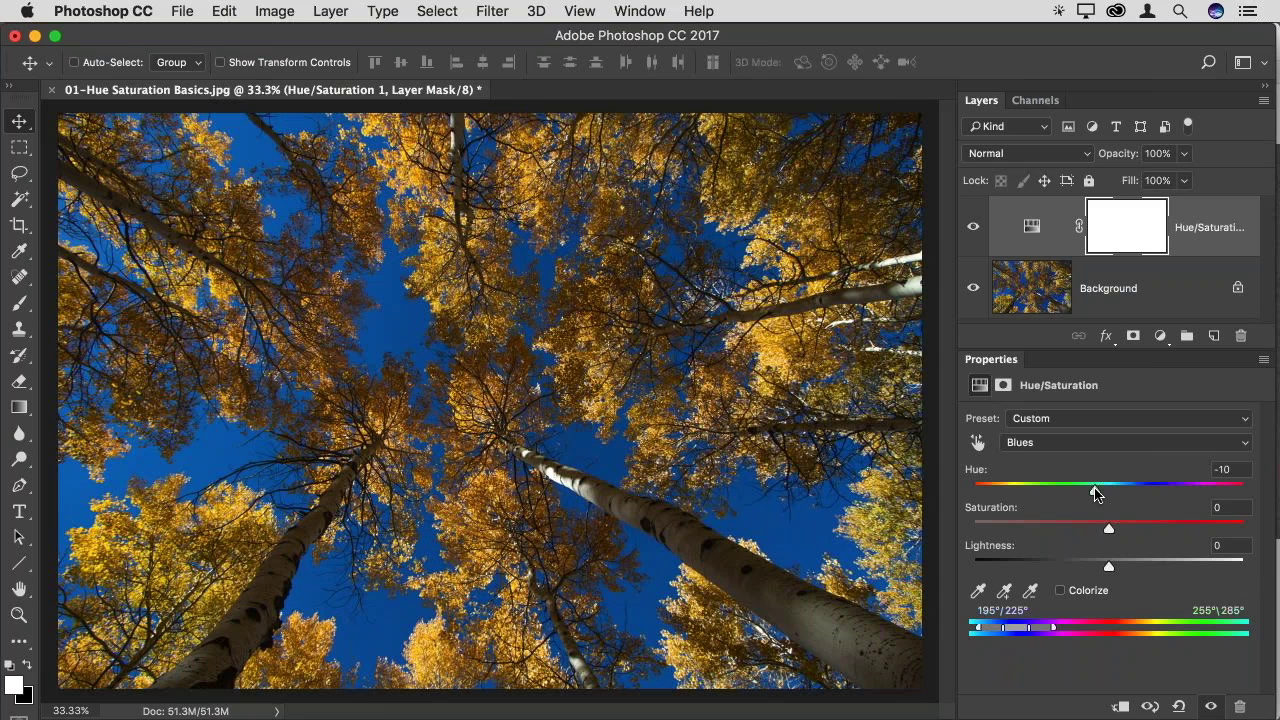
left_click_drag(1134, 530, 1097, 534)
Close the aspen photo without saving and open 02-Hue Saturation.jpg from Adobe Bridge
key("super+w")
key("super+d")
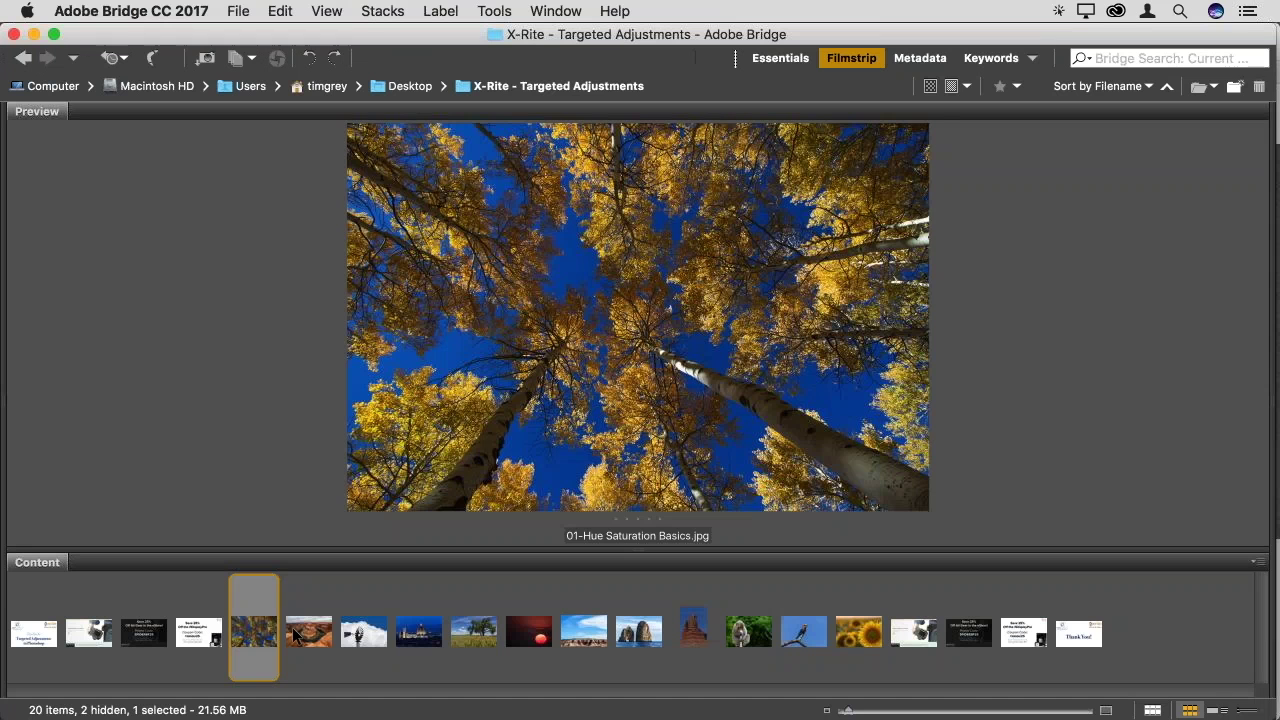
left_click(296, 635)
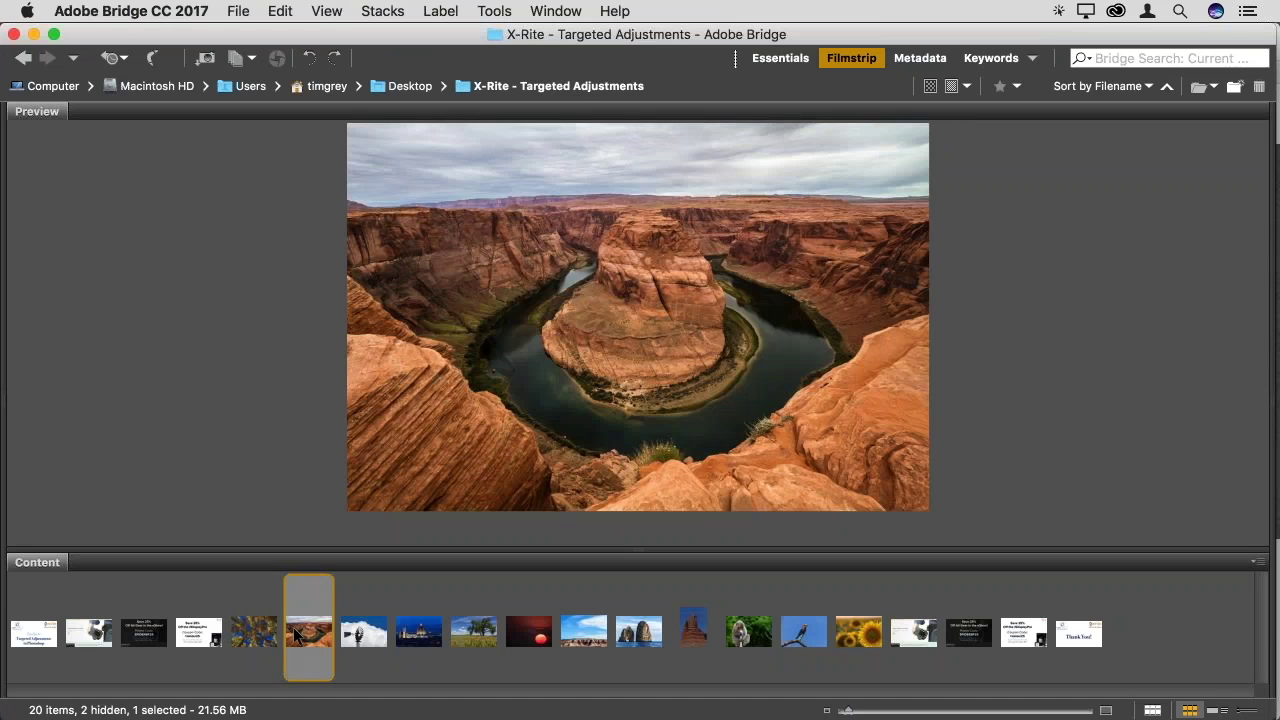
double_click(296, 635)
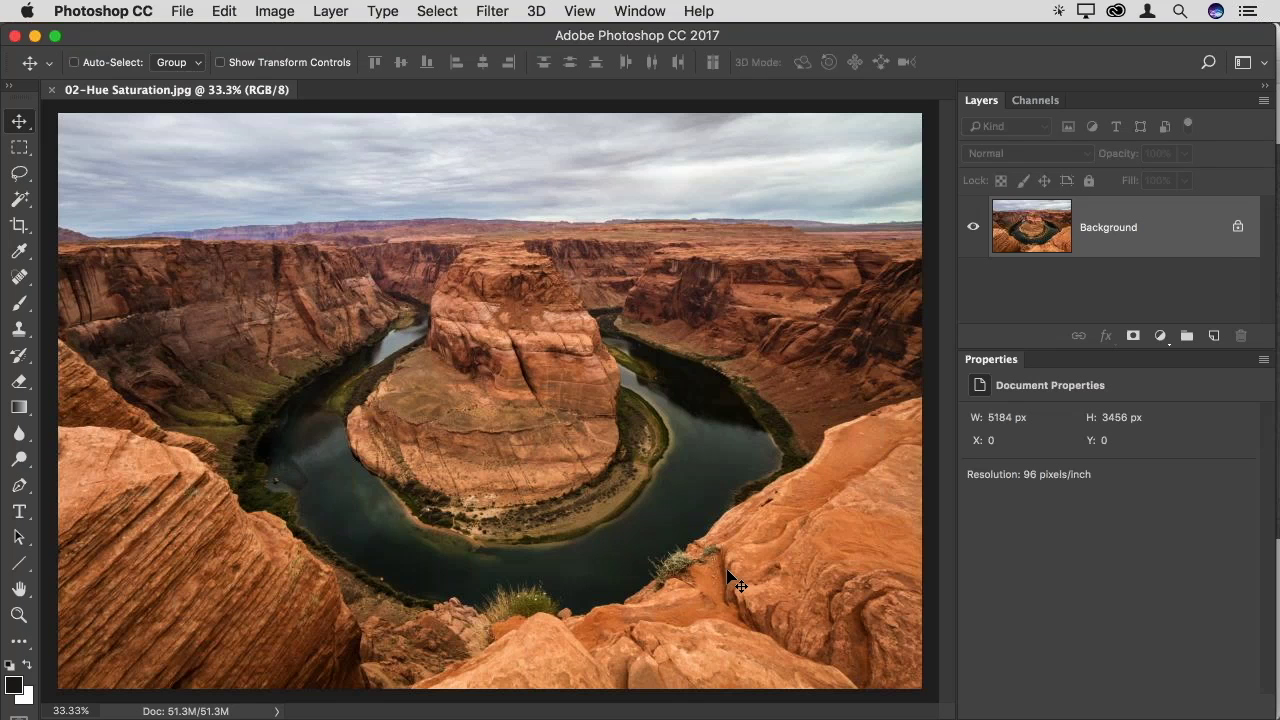
Add a Hue/Saturation adjustment layer to the canyon photo and set its Master Saturation to +100
key("super+space")
left_click_drag(325, 250, 380, 268)
left_click_drag(475, 314, 510, 474)
left_click(1160, 335)
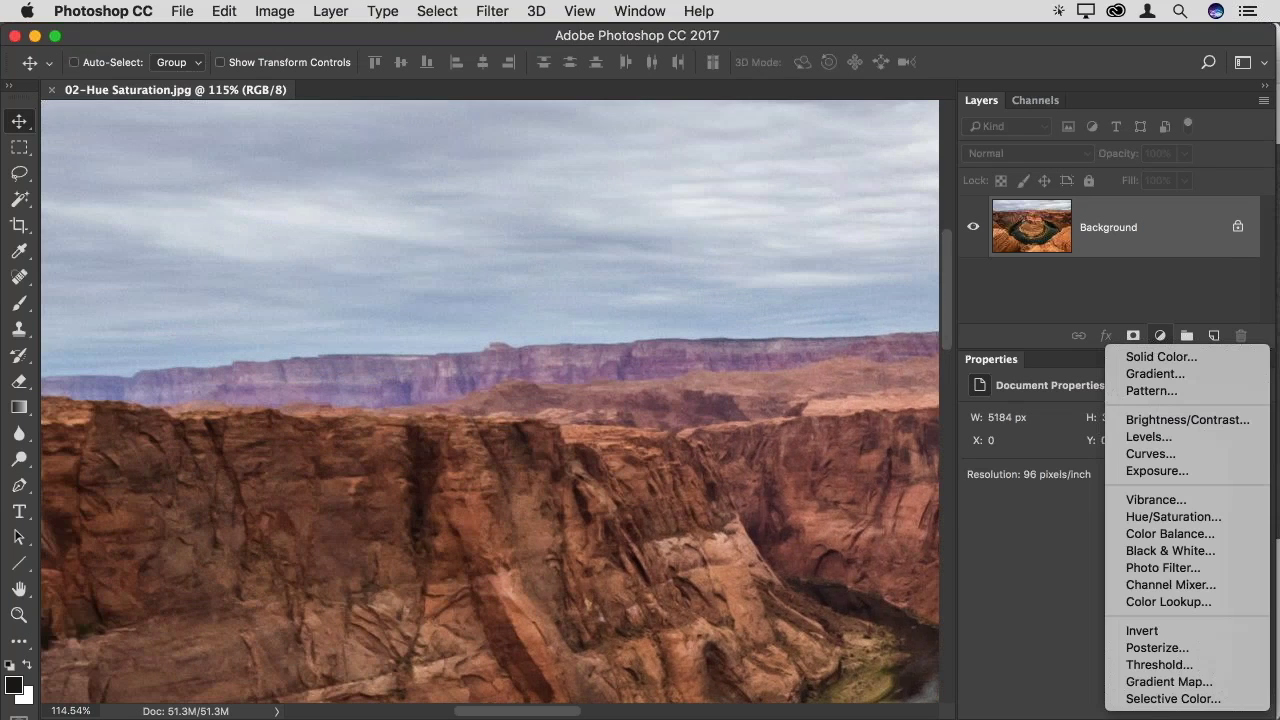
left_click(1209, 517)
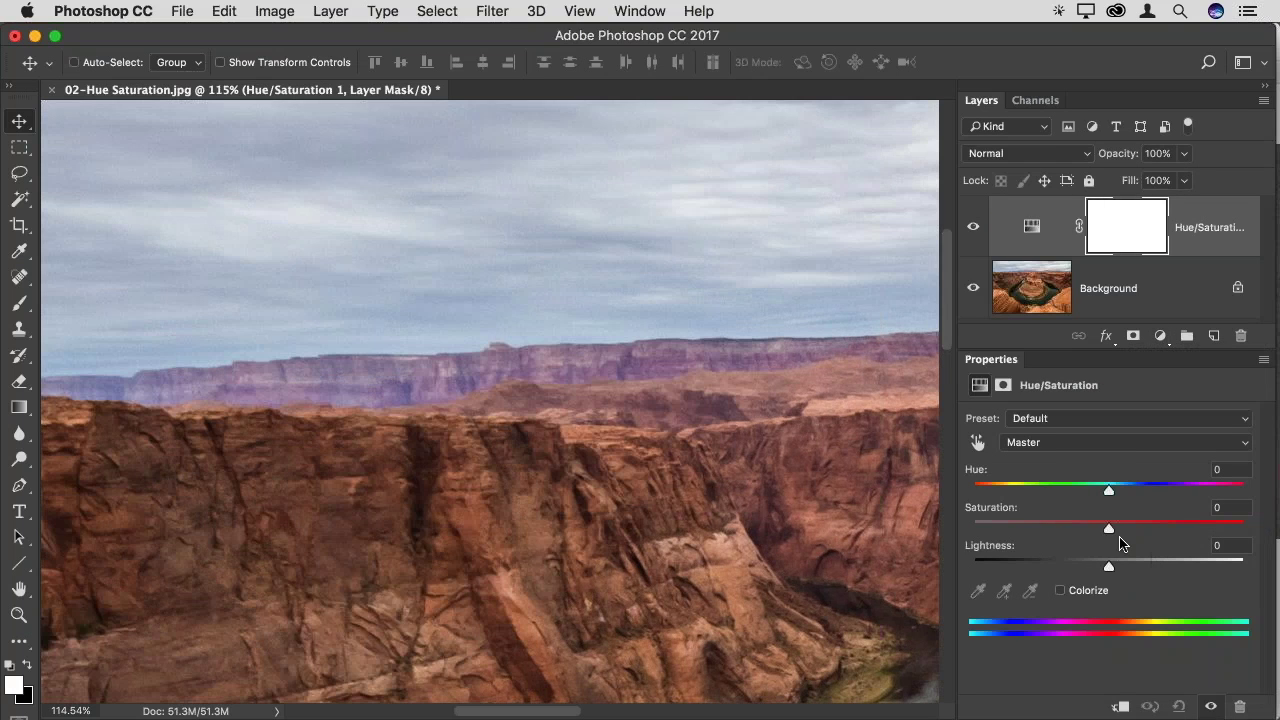
left_click_drag(1108, 528, 1258, 538)
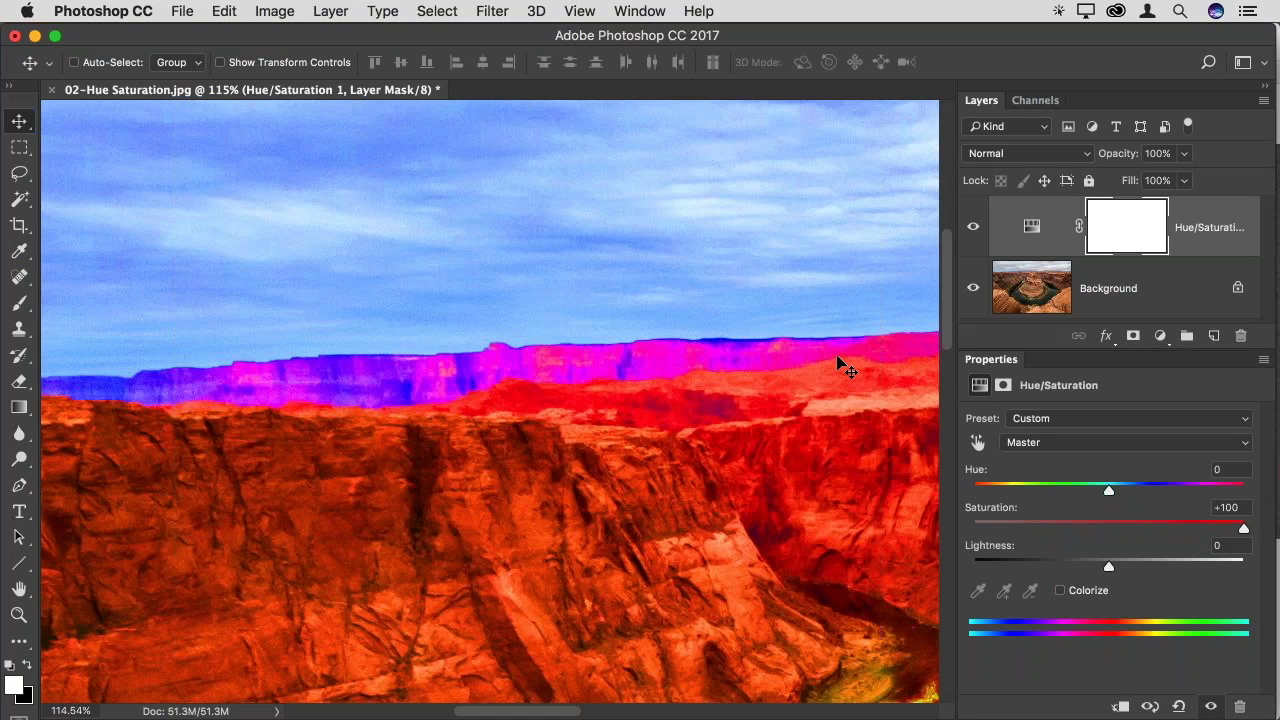
Compare the canyon photo with and without the Hue/Saturation adjustment, both at the distant horizon and across the whole image, leaving the layer visible
left_click(976, 234)
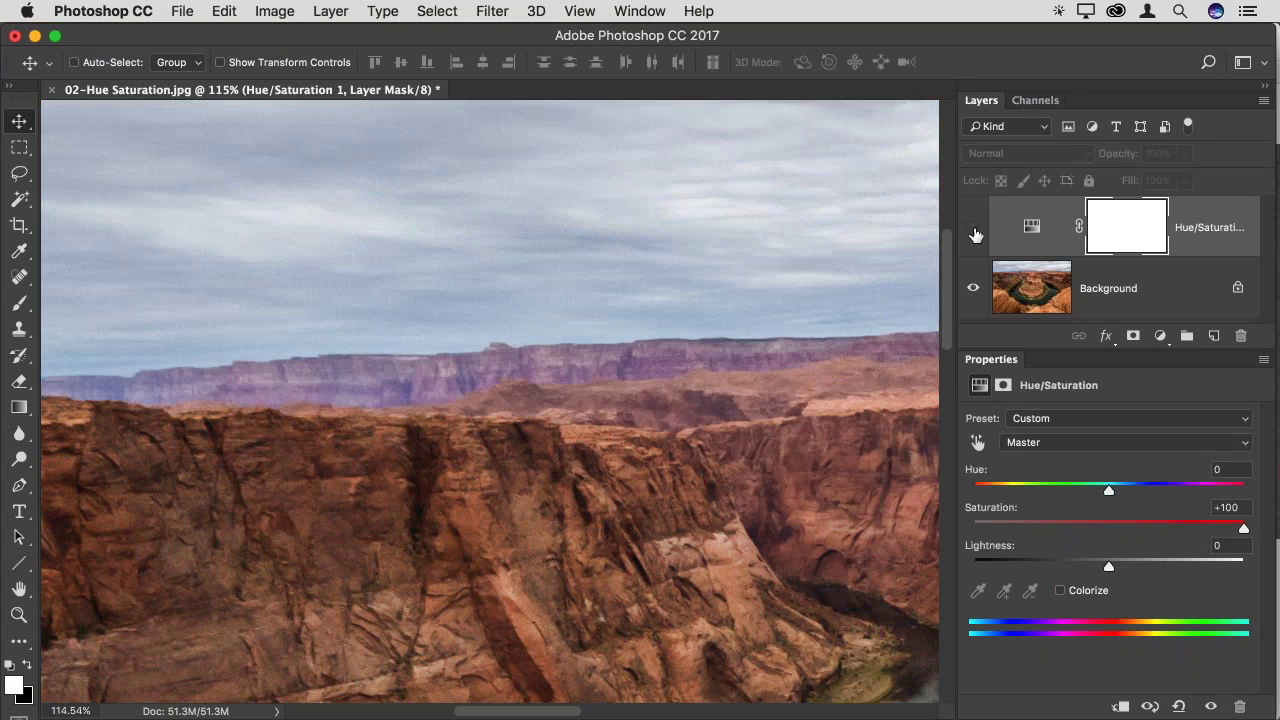
key("super")
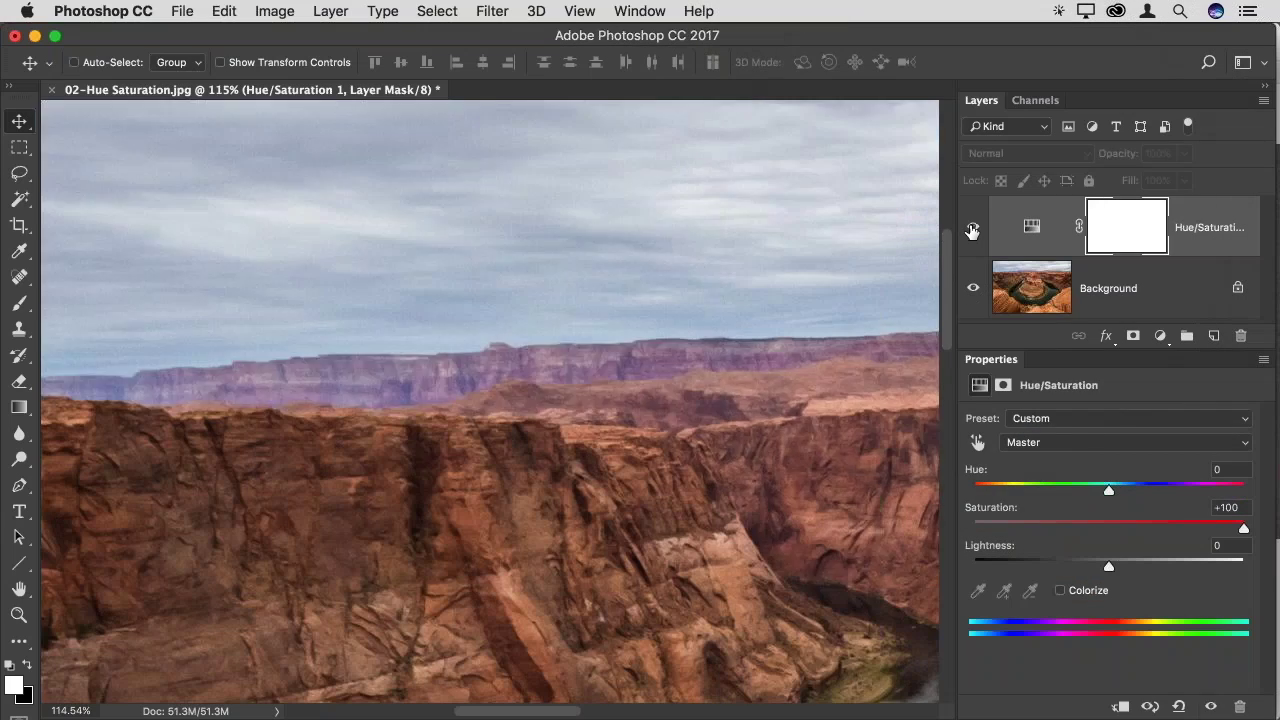
left_click(971, 232)
left_click(971, 232)
key("super+0")
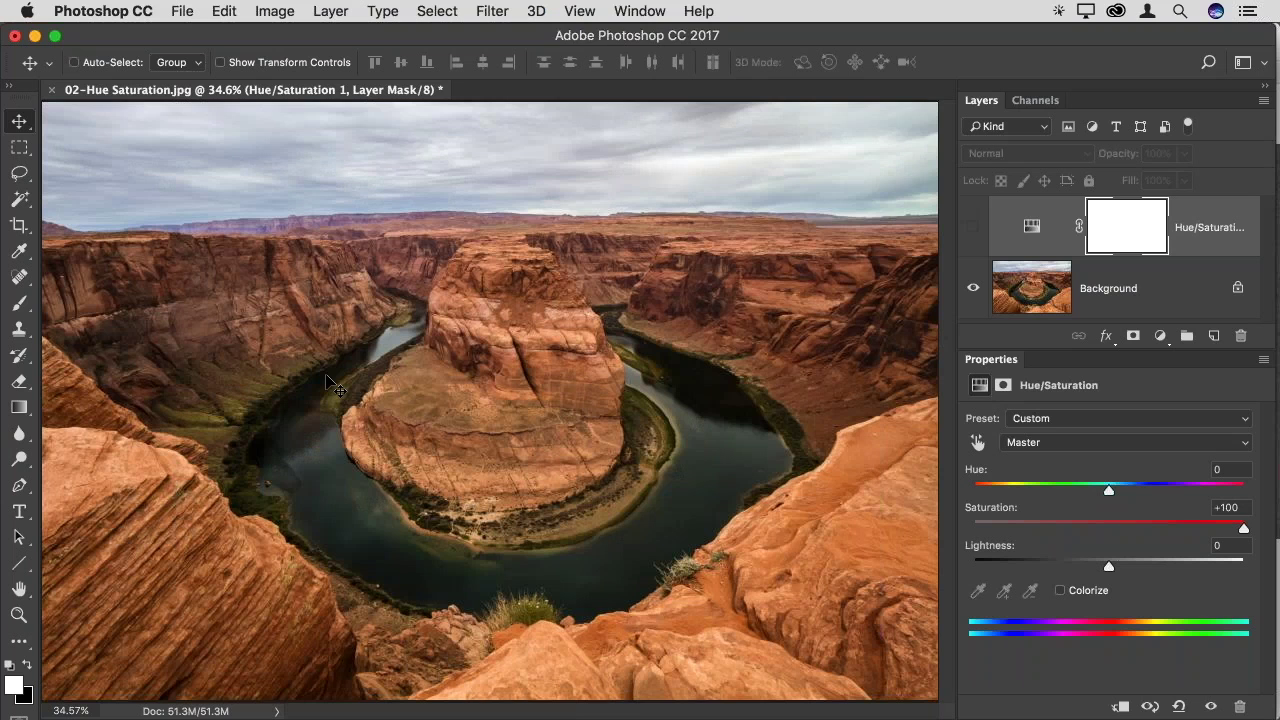
left_click(972, 229)
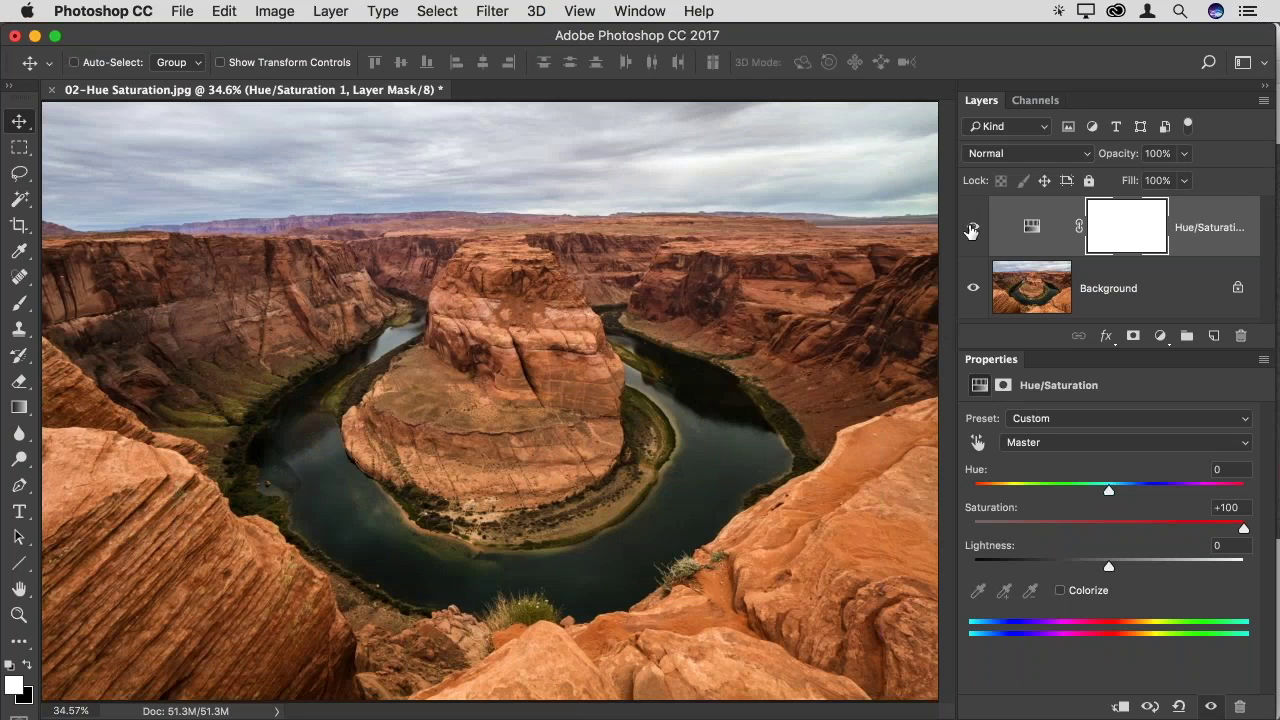
left_click(972, 229)
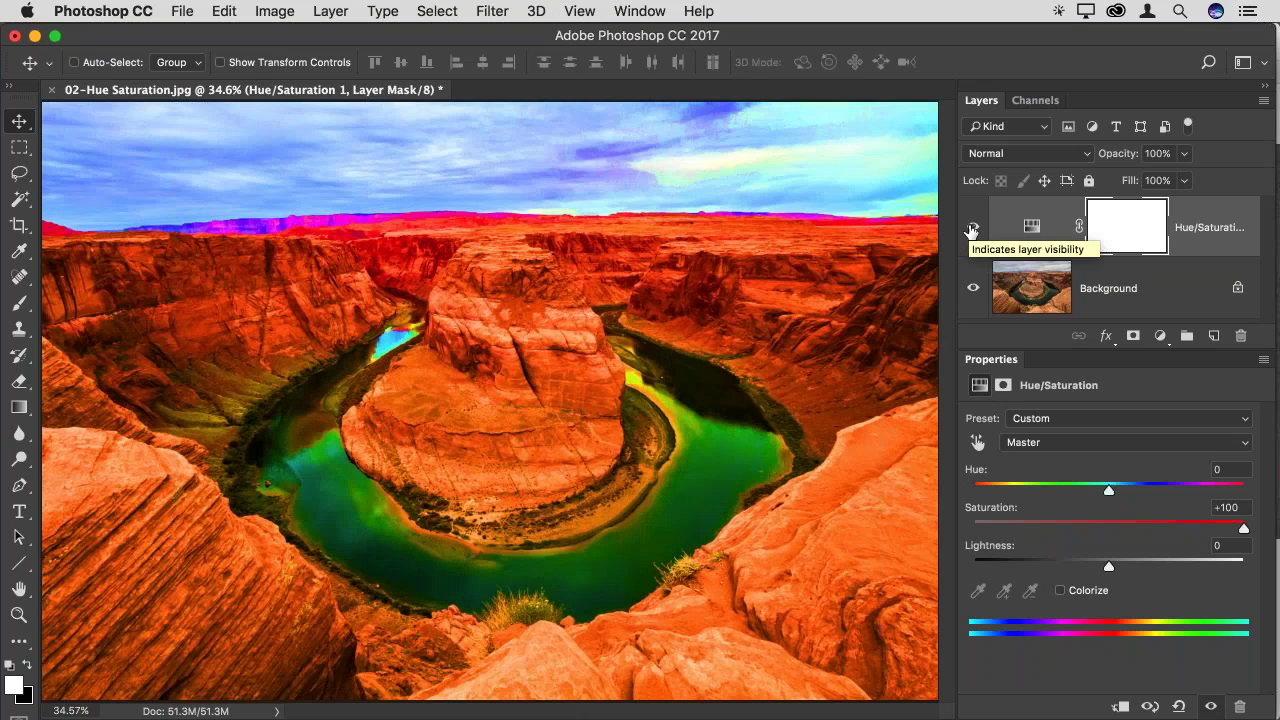
Reset the Hue/Saturation adjustment, target the Magentas range and set its Saturation to +100, checking the distant cliffs
left_click(1179, 706)
key("super+space")
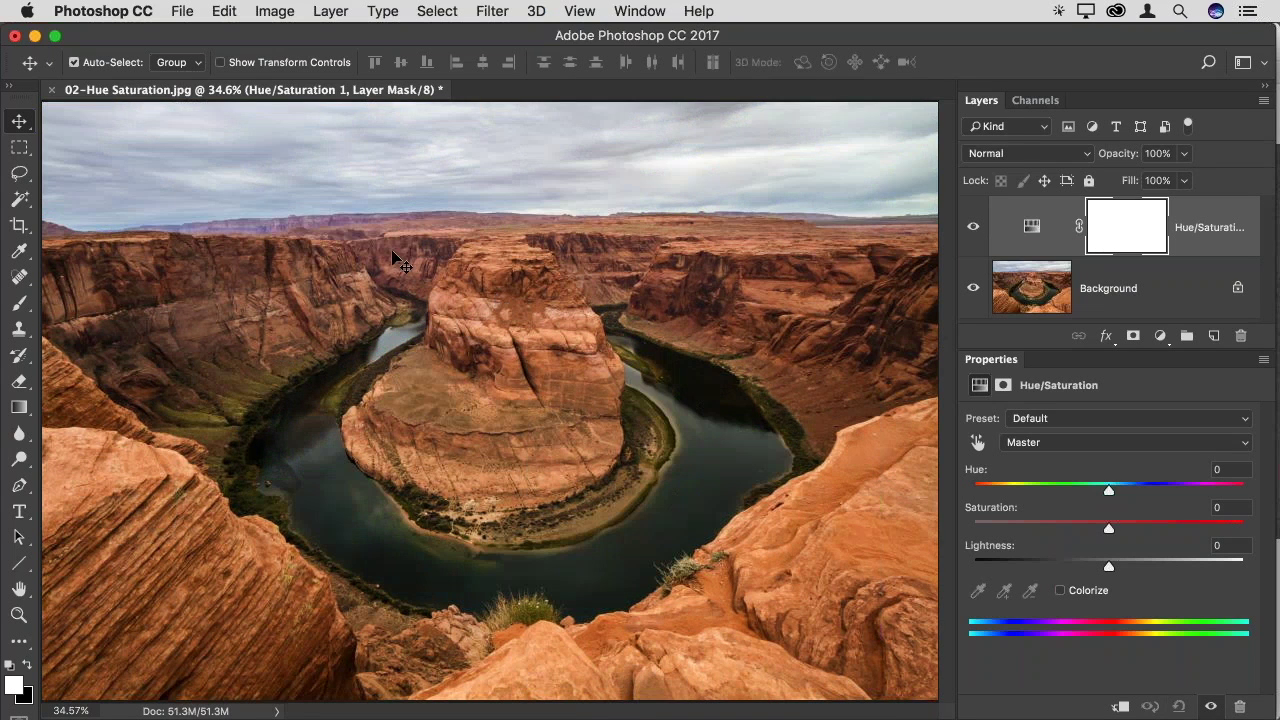
left_click_drag(288, 226, 470, 258)
left_click(1080, 442)
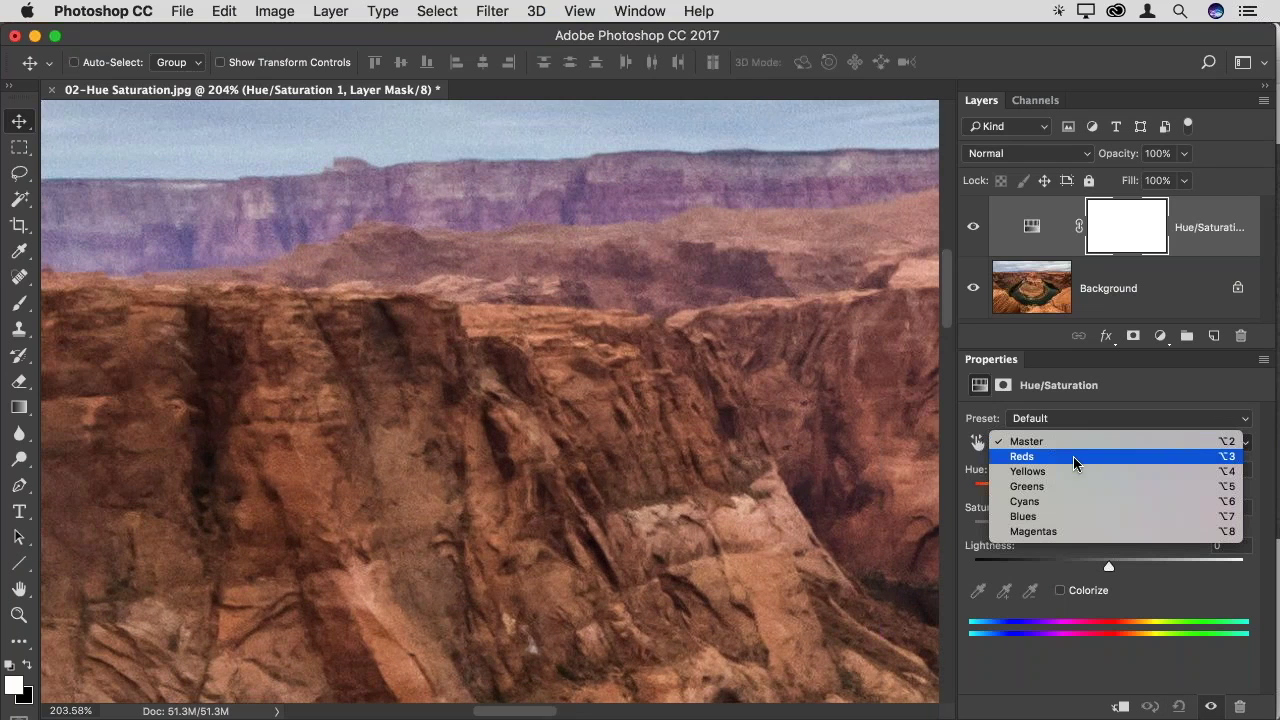
left_click(1075, 533)
left_click_drag(1108, 529, 1248, 530)
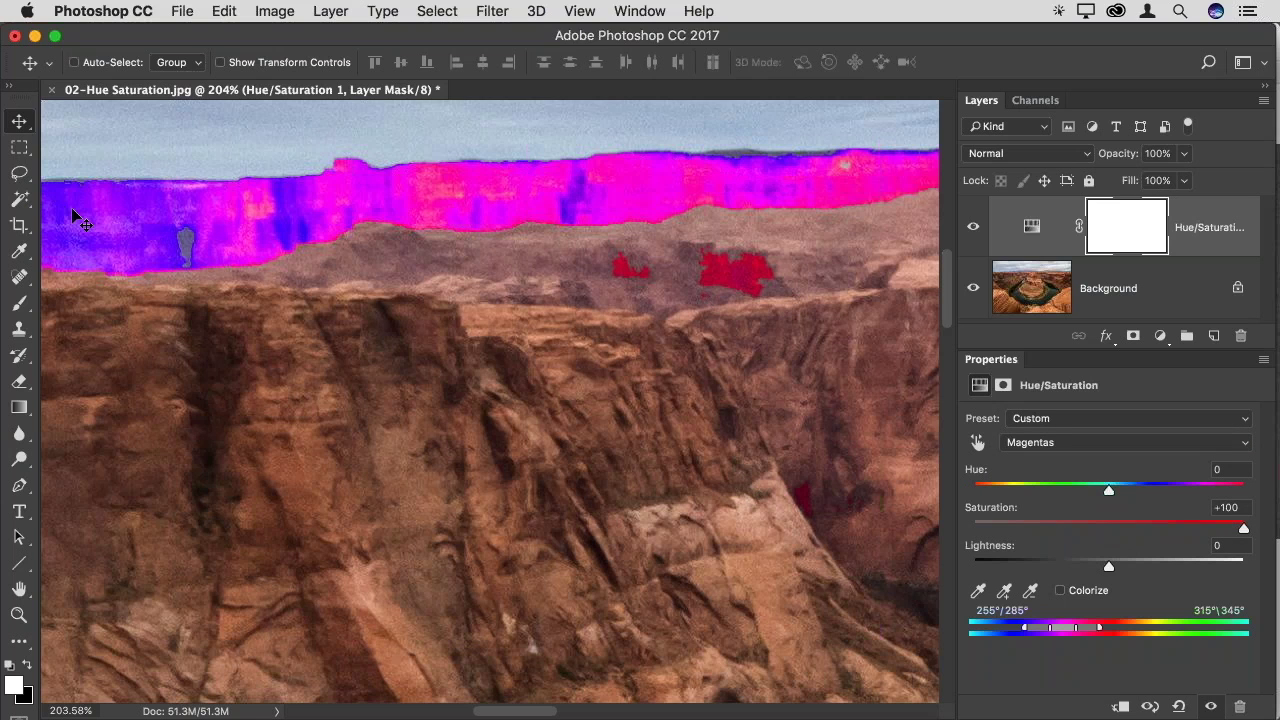
Adjust the Magentas color range to 260°/273° and 314°\336° so it targets the distant purple cliffs rather than the nearer rock
left_click_drag(269, 229, 516, 250)
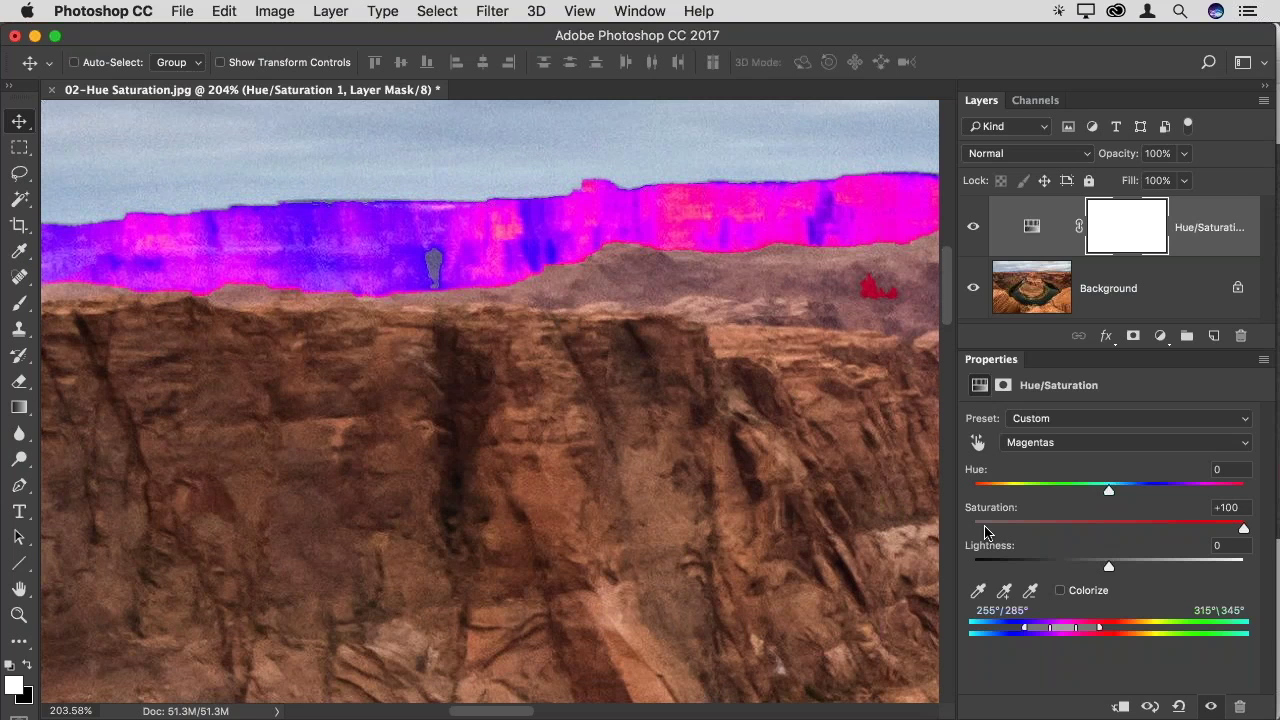
key("super")
mouse_move(1062, 628)
left_mouse_down()
mouse_move(1086, 627)
mouse_move(1061, 631)
left_mouse_up()
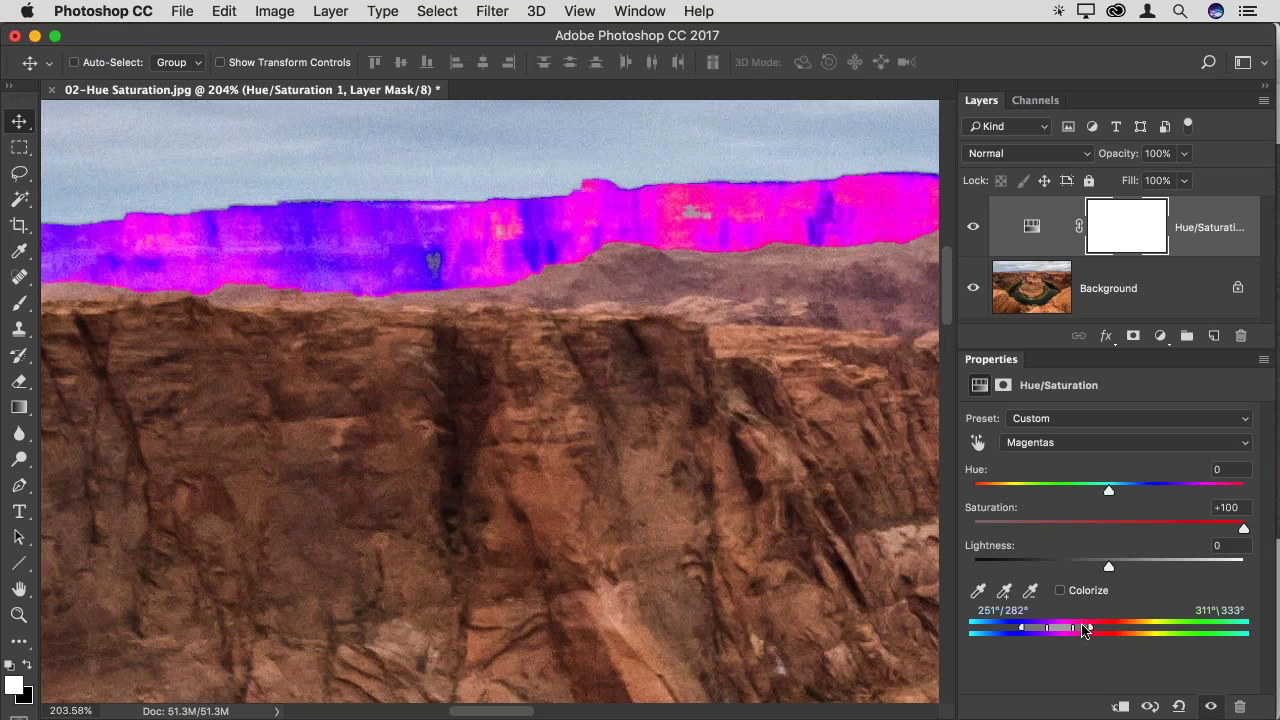
mouse_move(1083, 628)
left_mouse_down()
mouse_move(1017, 628)
mouse_move(1084, 634)
left_mouse_up()
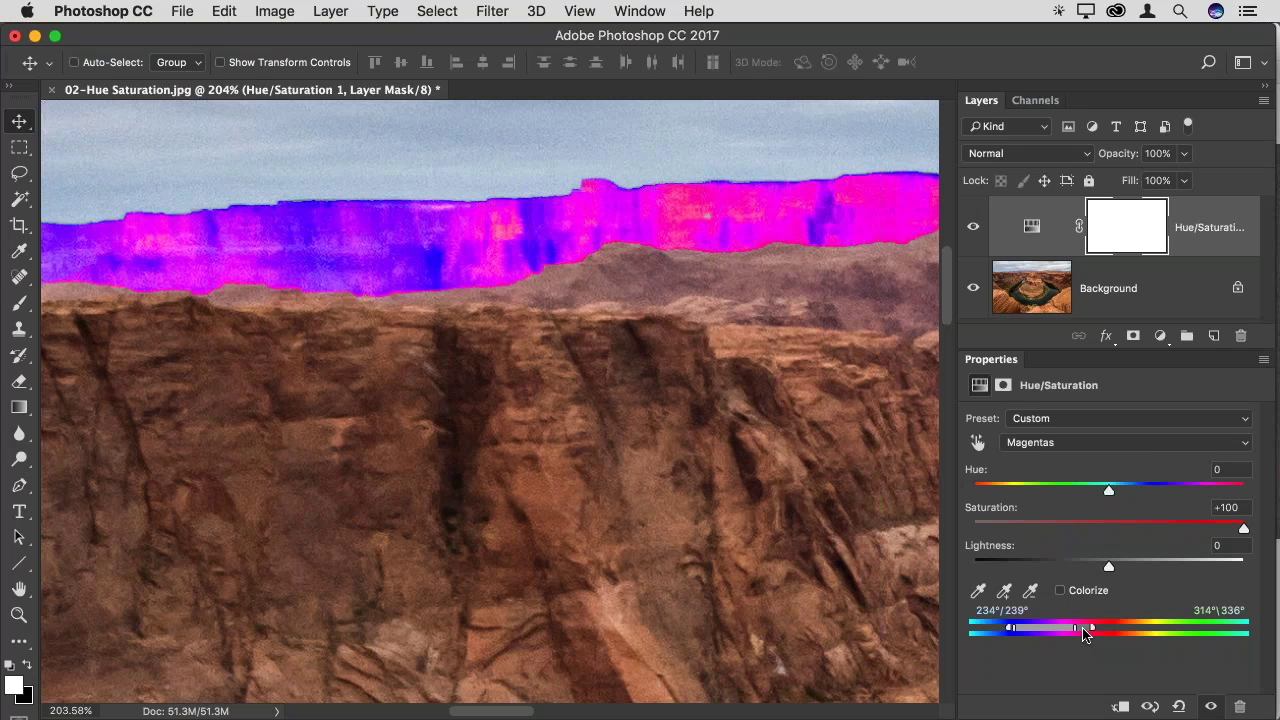
left_click_drag(1012, 628, 1034, 633)
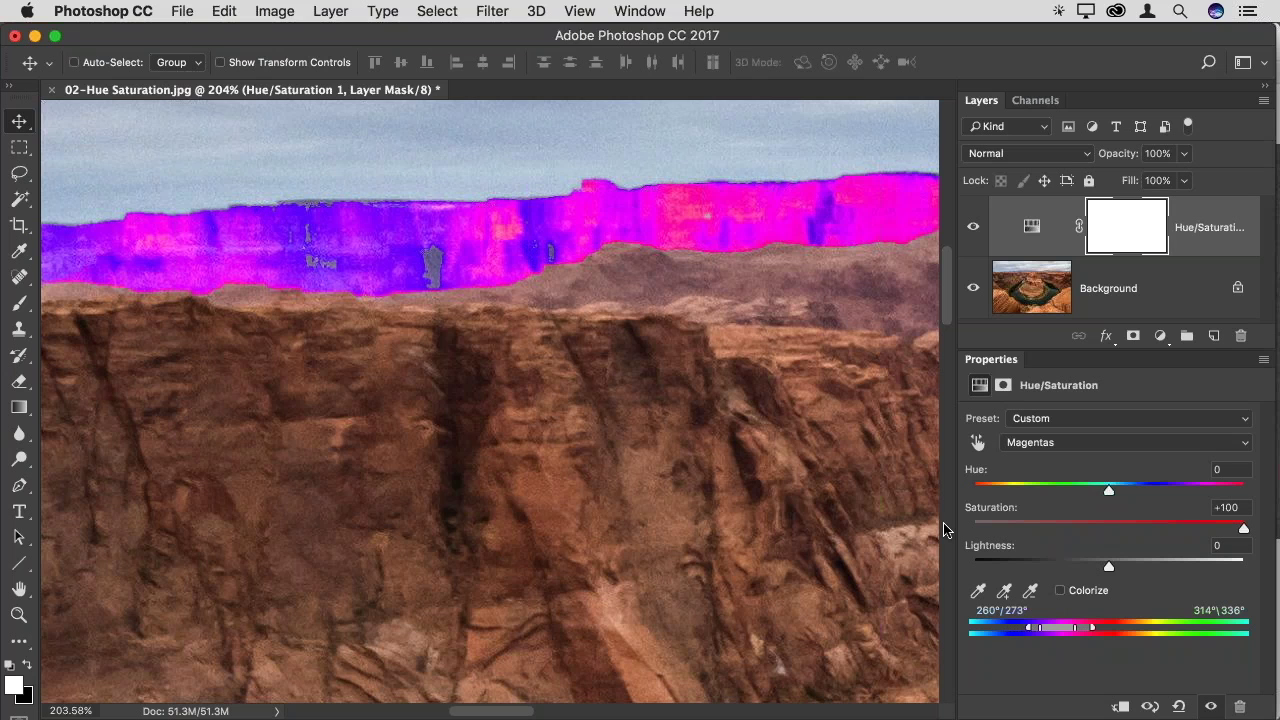
Lower the Magentas Saturation to -34 and compare the distant cliffs with and without the adjustment, leaving the layer visible
key("super+0")
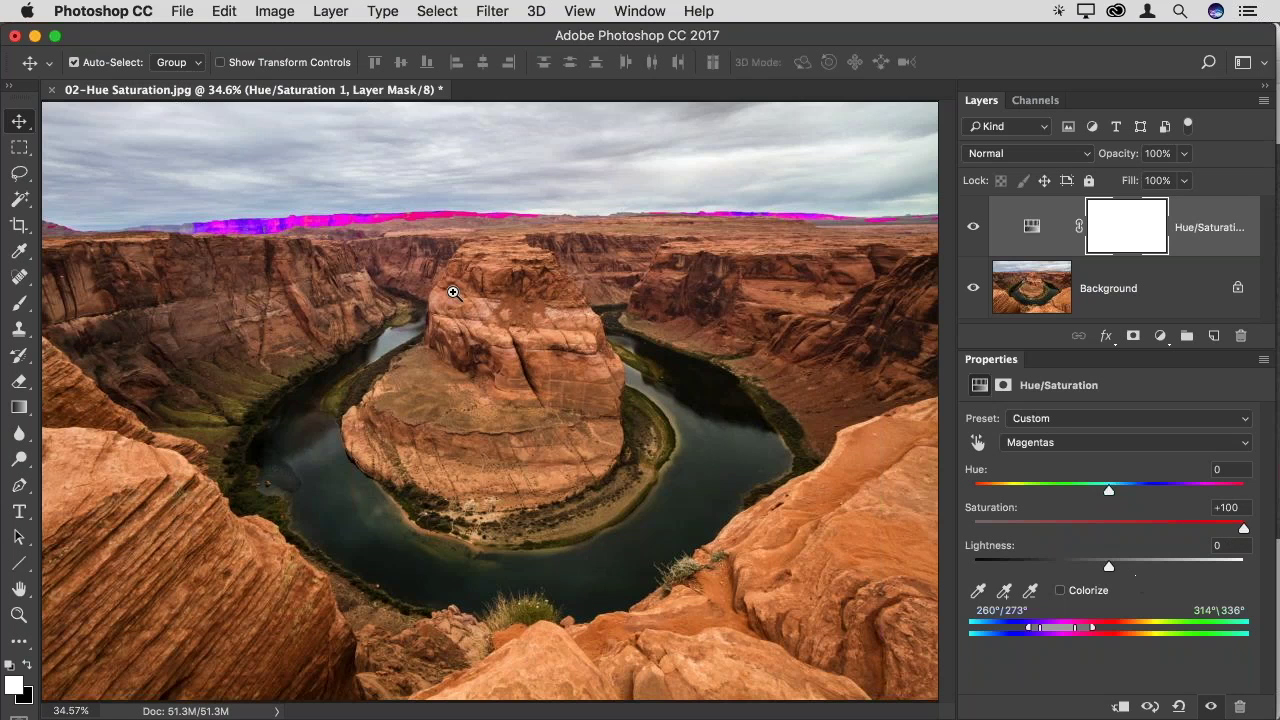
left_click_drag(320, 234, 560, 300)
scroll(563, 400, "up", 5)
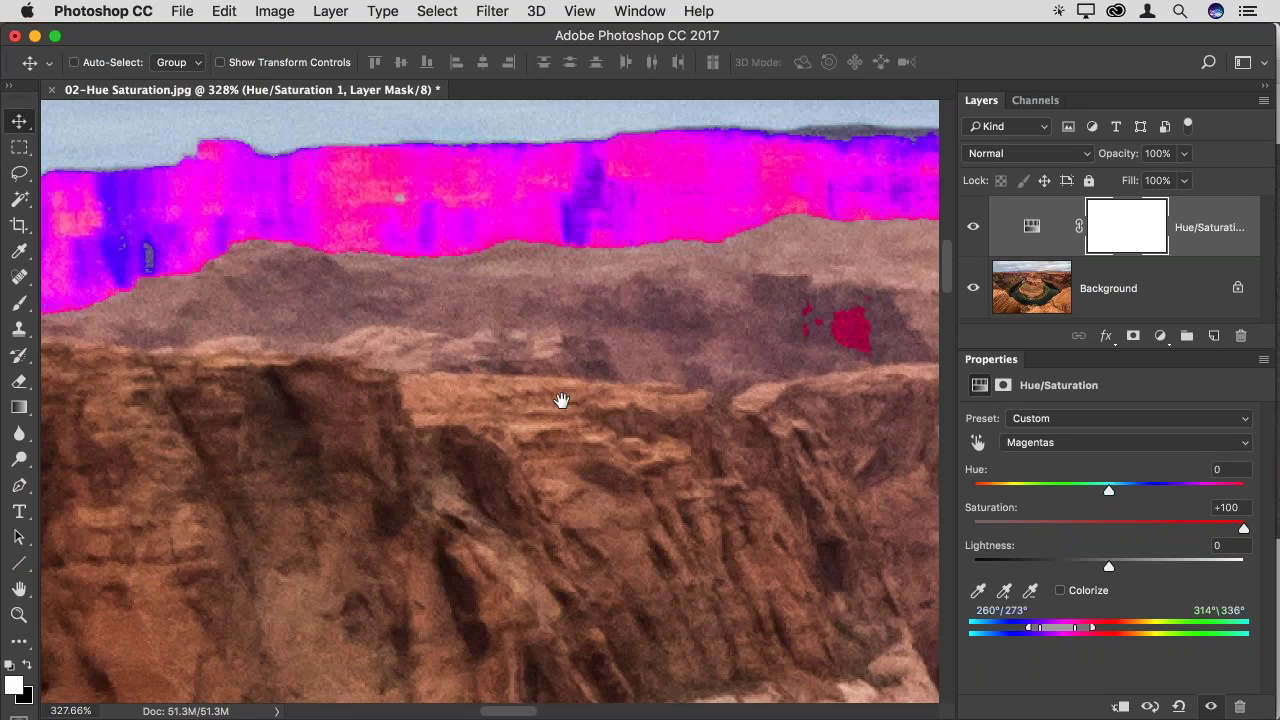
left_click_drag(1236, 530, 979, 527)
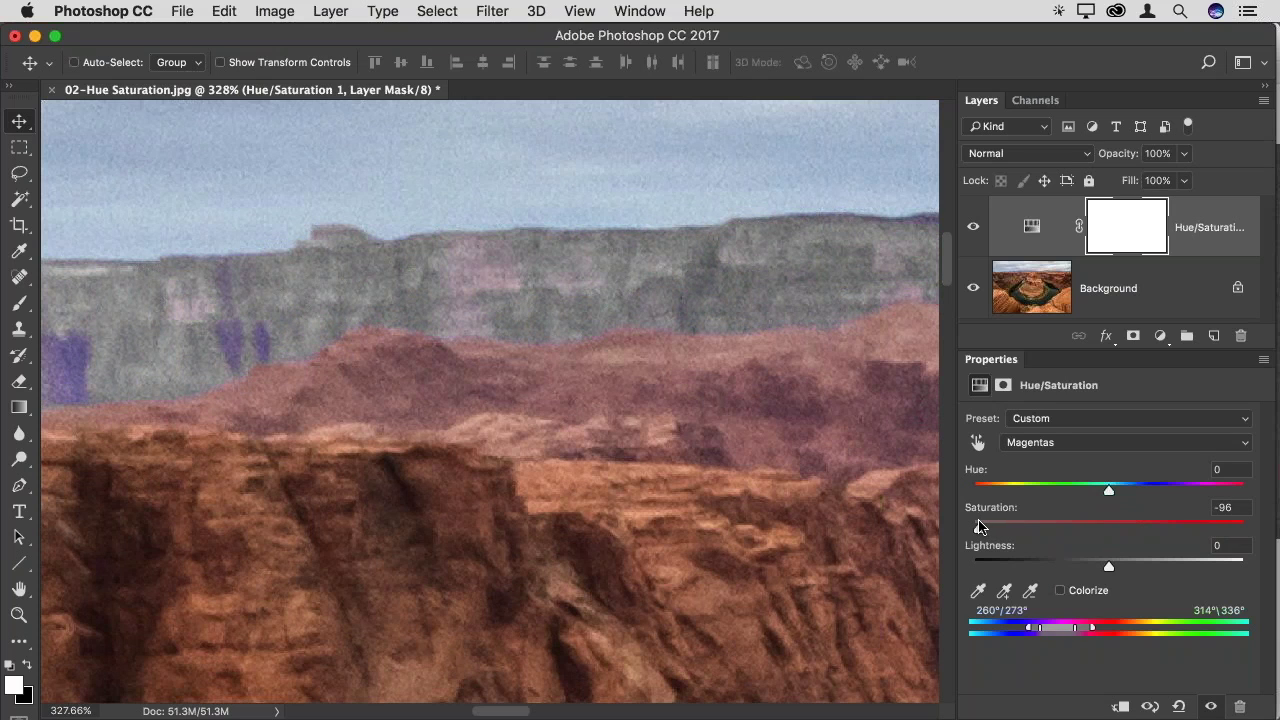
left_click_drag(979, 527, 1044, 531)
left_click(973, 227)
left_click(973, 227)
left_click_drag(1046, 529, 1062, 533)
left_click(974, 227)
left_click(975, 228)
key("super")
key("Page_Down")
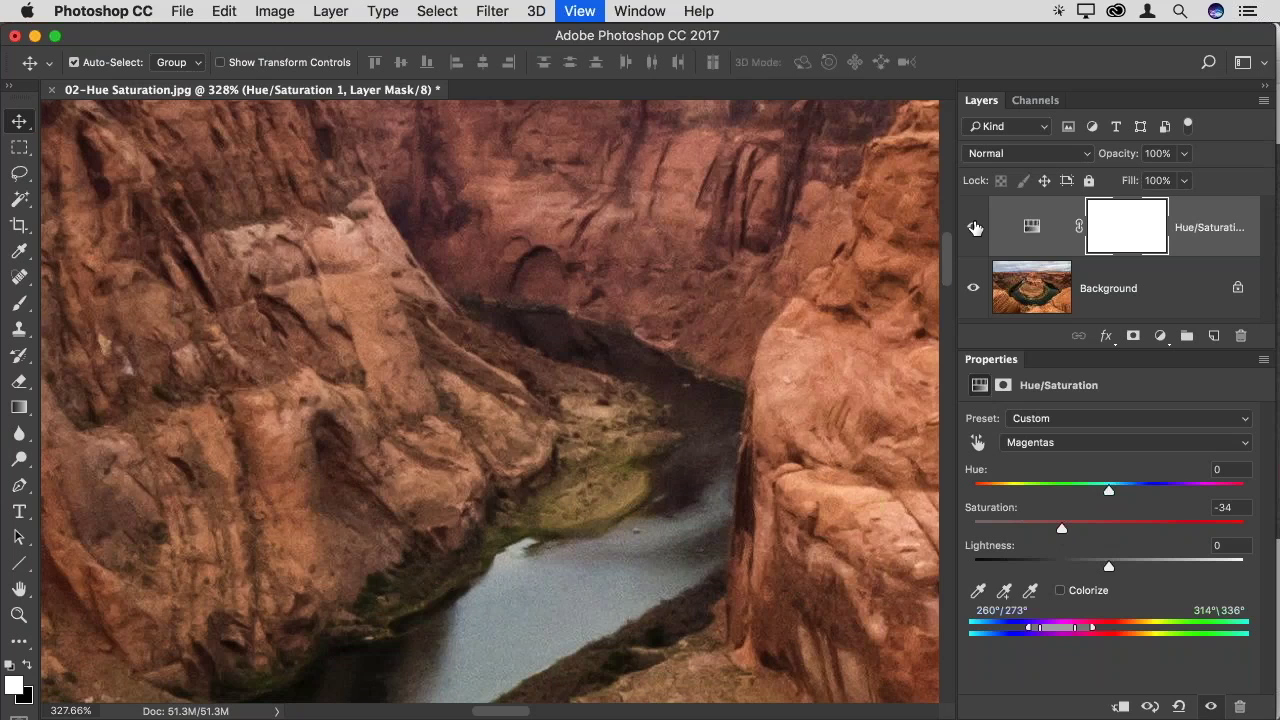
key("super+0")
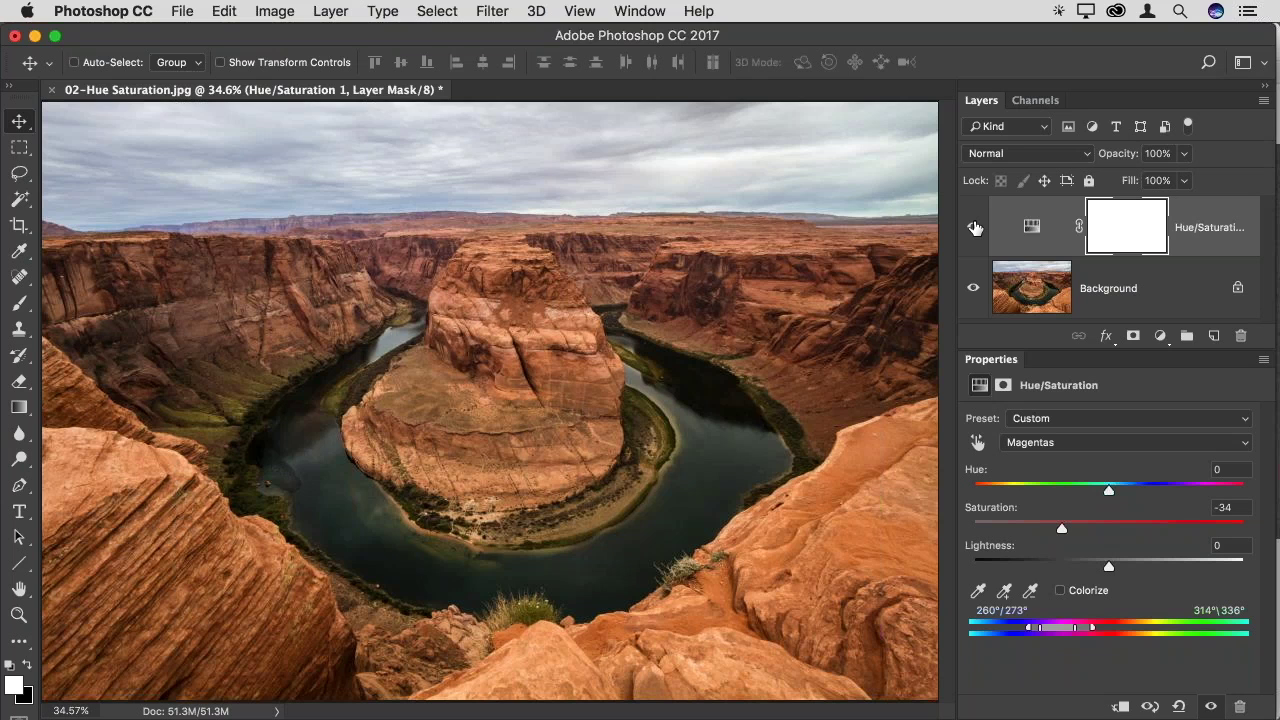
Close the canyon photo without saving and open 03-Curves Tone.jpg from Adobe Bridge
key("super+w")
key("super+d")
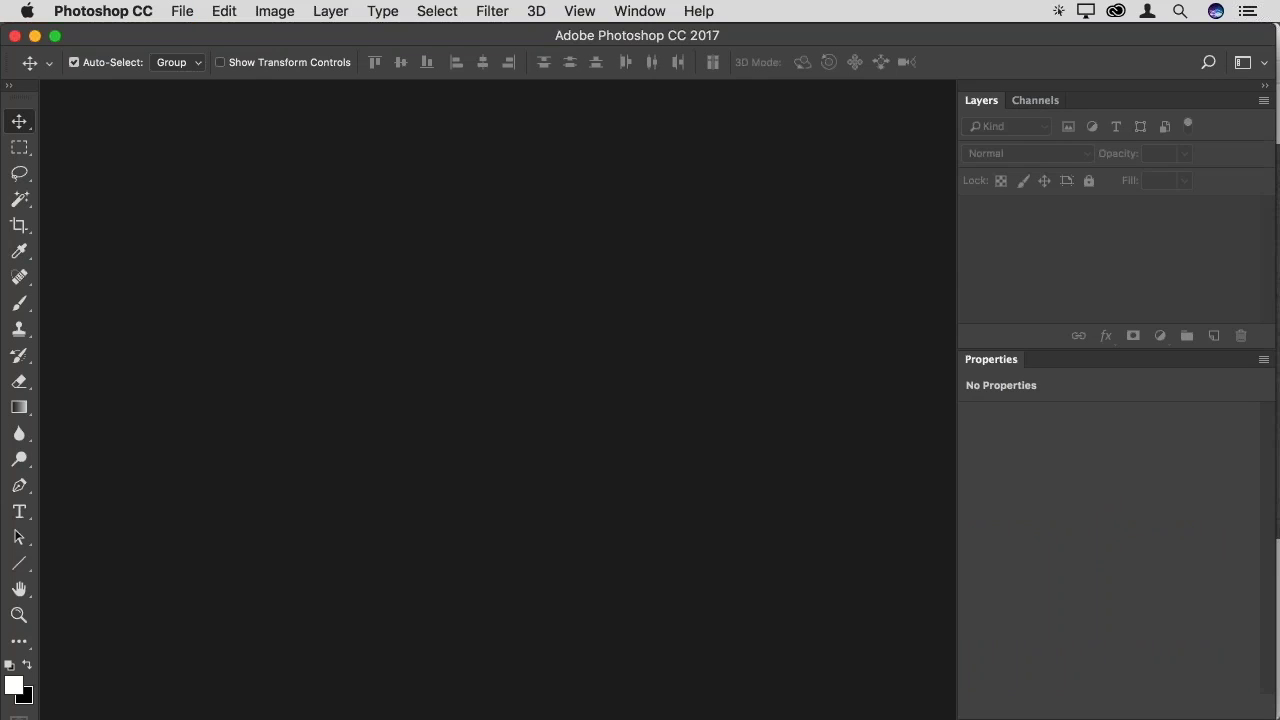
key("alt+super+o")
key("Right")
key("super+o")
key("super+0")
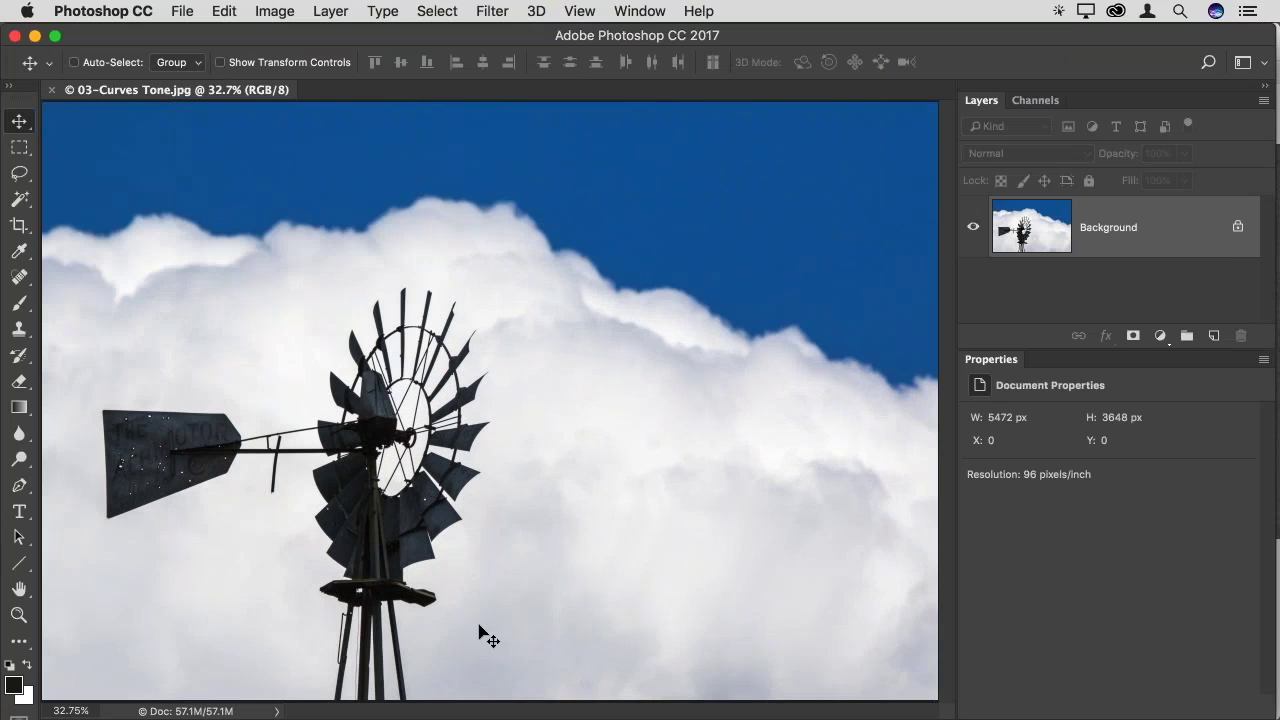
Add a Curves adjustment layer to the windmill photo and enlarge its properties area to show the whole curve
left_click(1161, 336)
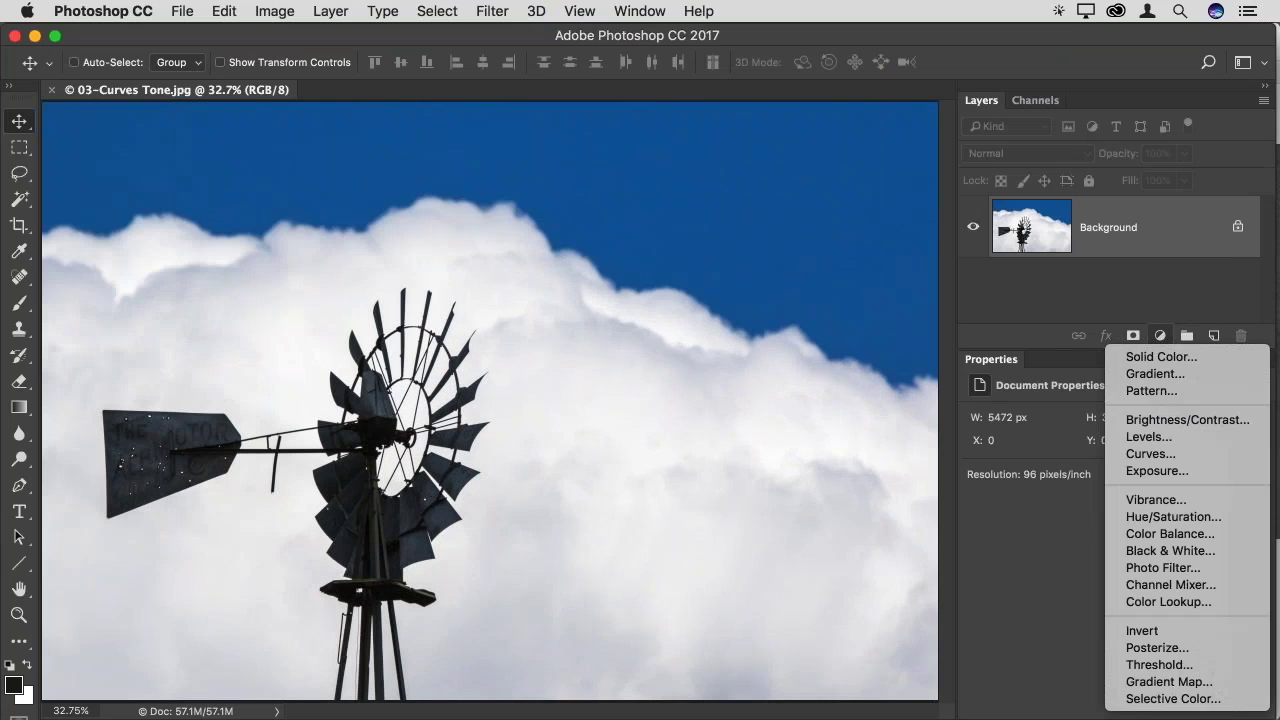
left_click(1207, 459)
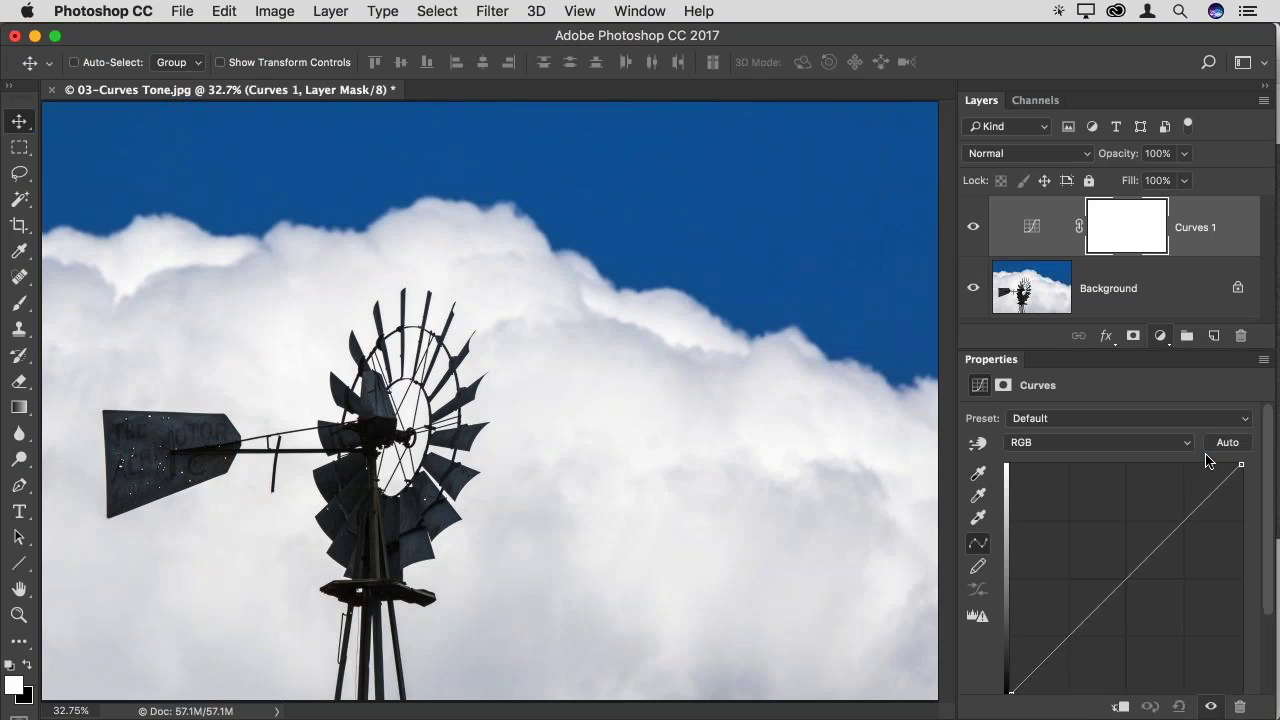
left_click_drag(1071, 347, 1071, 312)
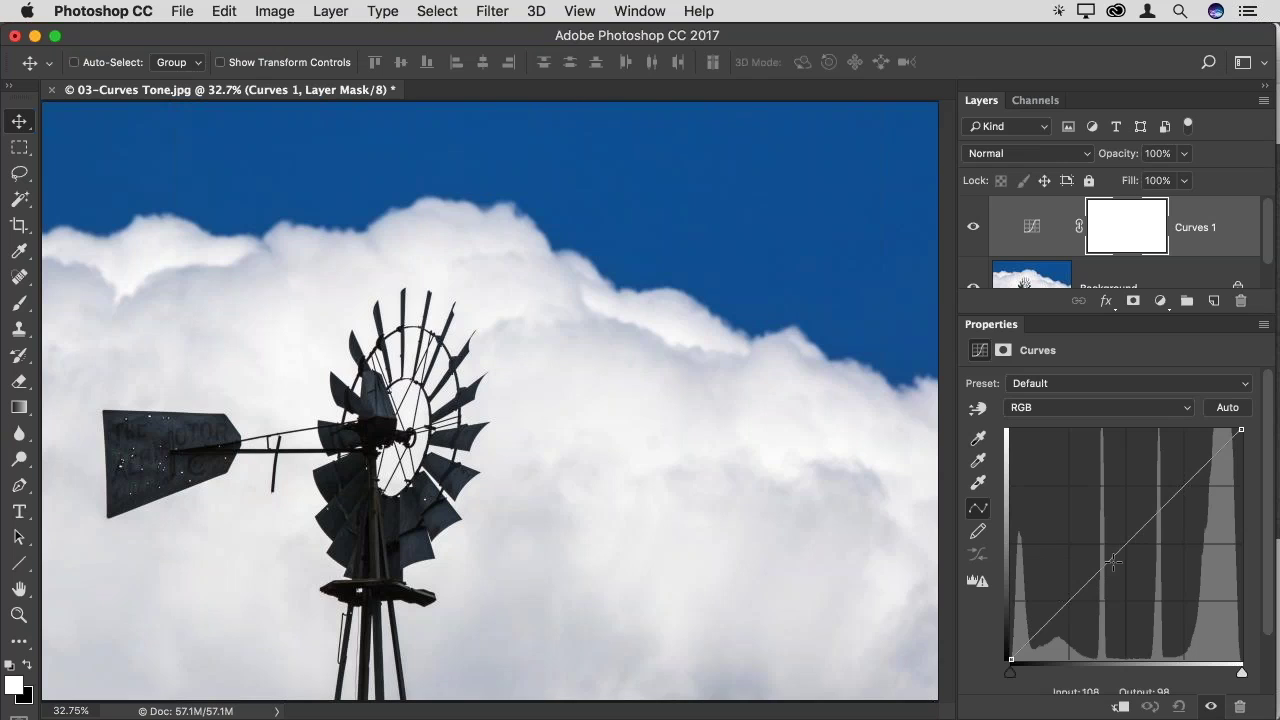
Try bending the RGB curve at its midpoint and moving its white and black end points, and reset the Curves adjustment
left_click_drag(1126, 541, 1127, 487)
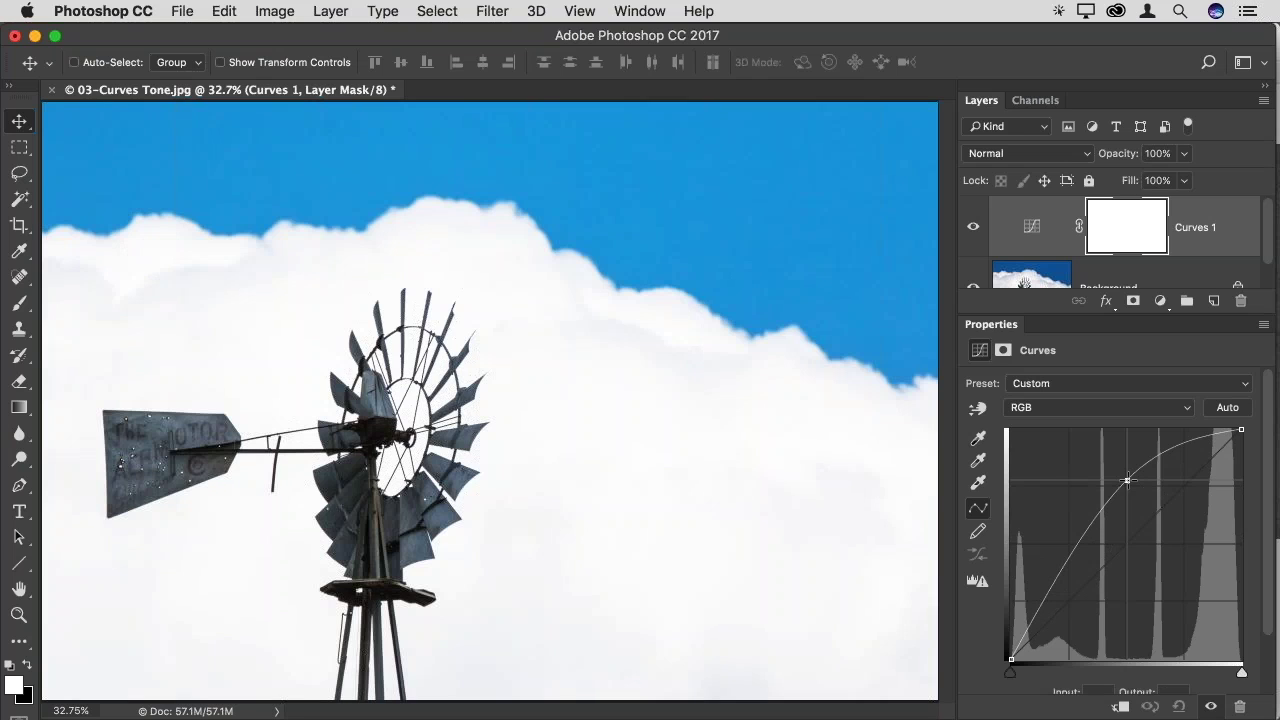
left_click_drag(1127, 480, 1130, 581)
left_click_drag(1129, 518, 1198, 430)
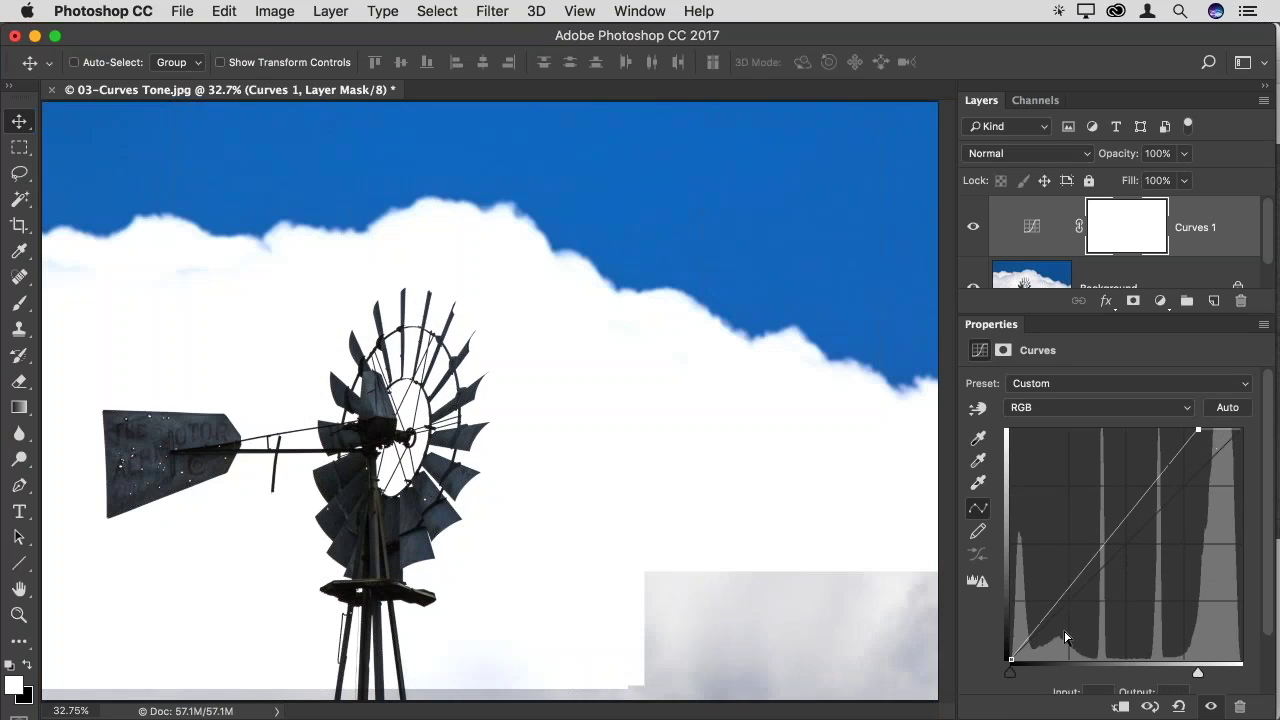
left_click_drag(1057, 664, 1093, 660)
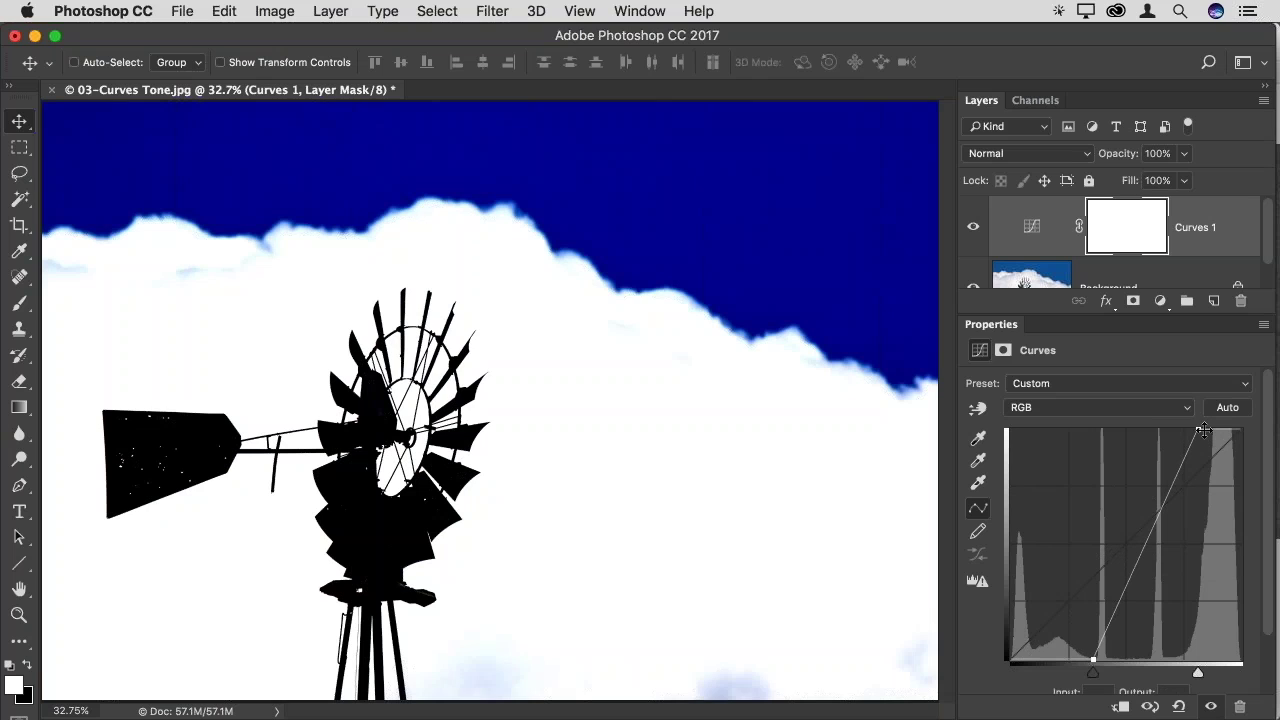
left_click_drag(1093, 660, 1027, 581)
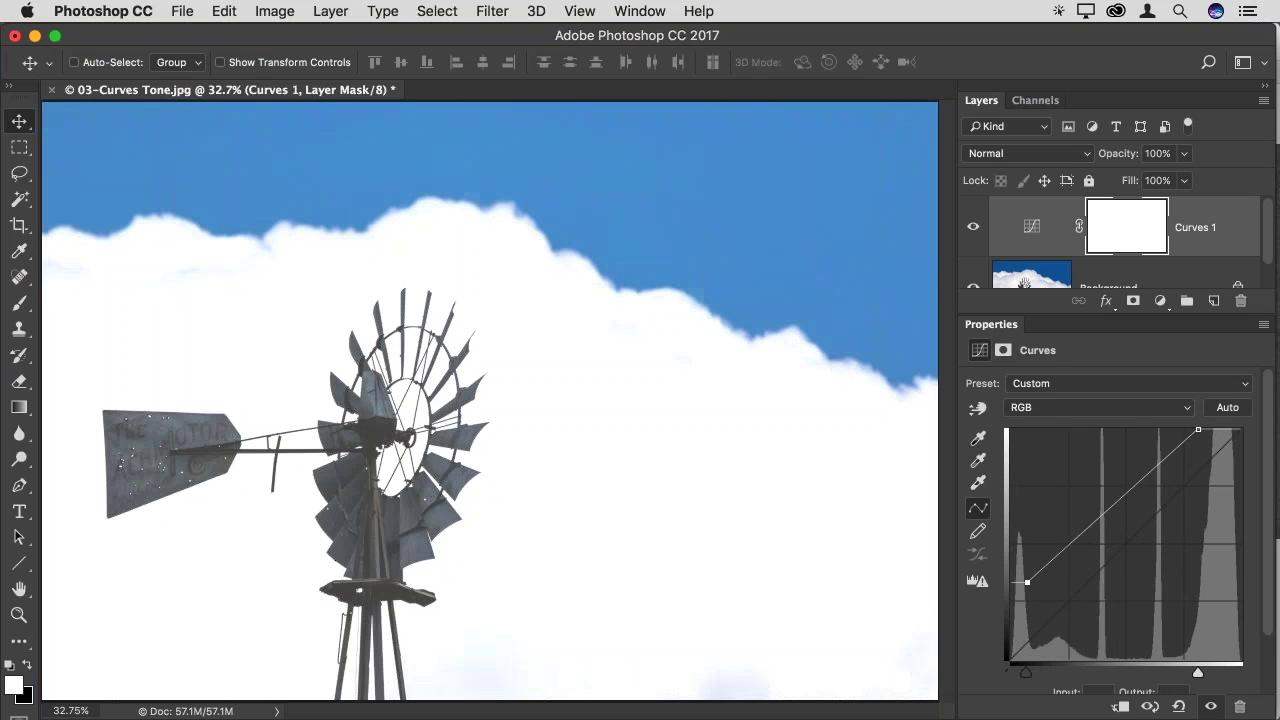
left_click_drag(1198, 429, 1241, 523)
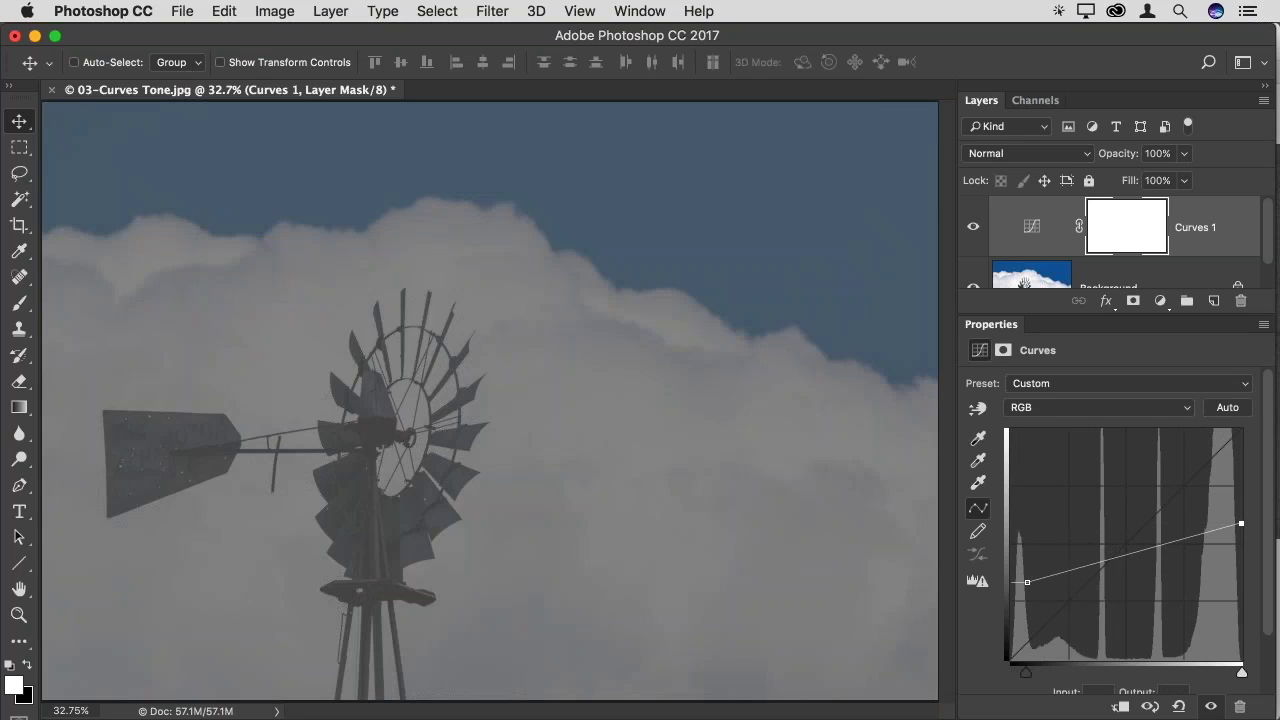
left_click(1179, 706)
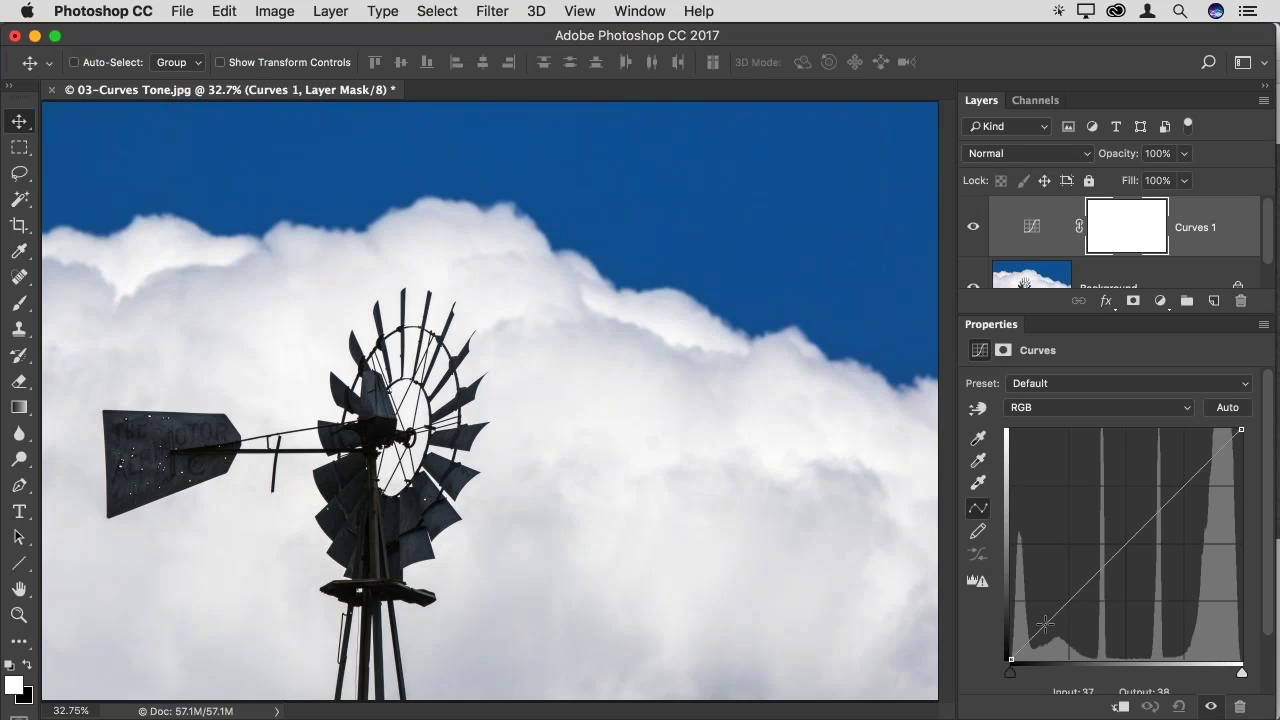
Lift the windmill's shadows with an anchor point low on the RGB curve and add two points above it to hold the sky's tone
left_click(1047, 622)
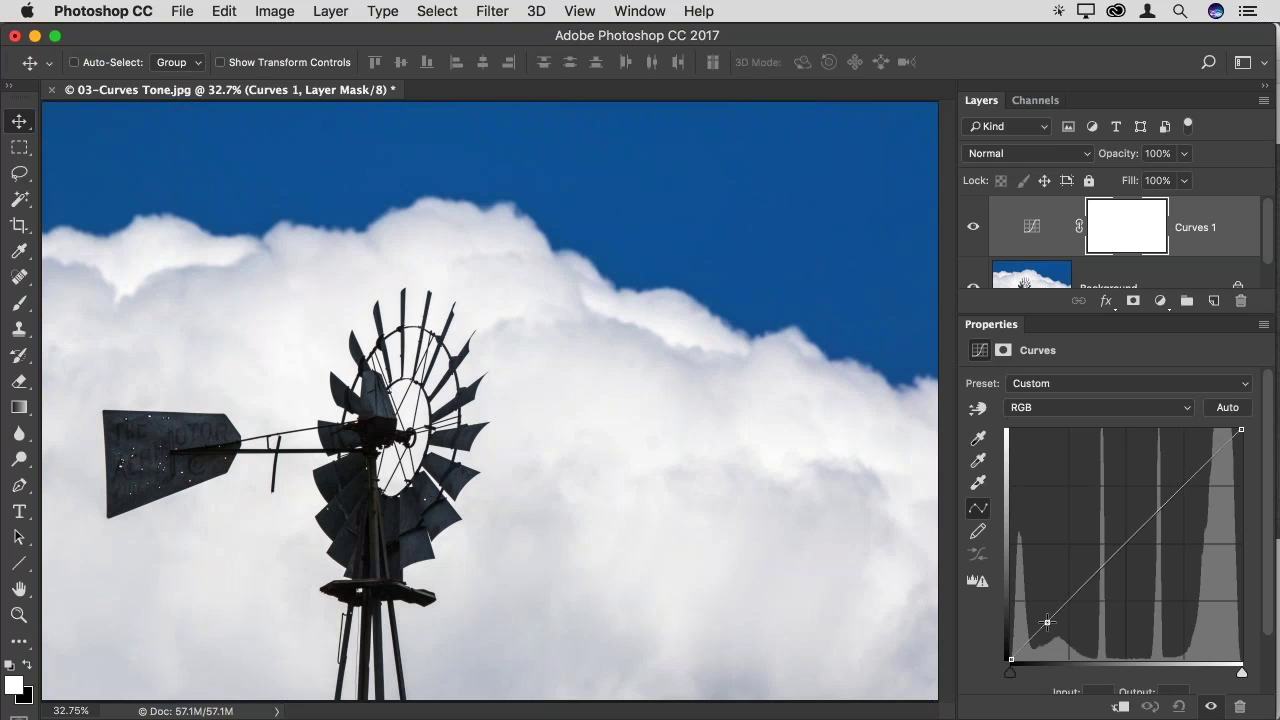
left_click_drag(1047, 622, 1048, 578)
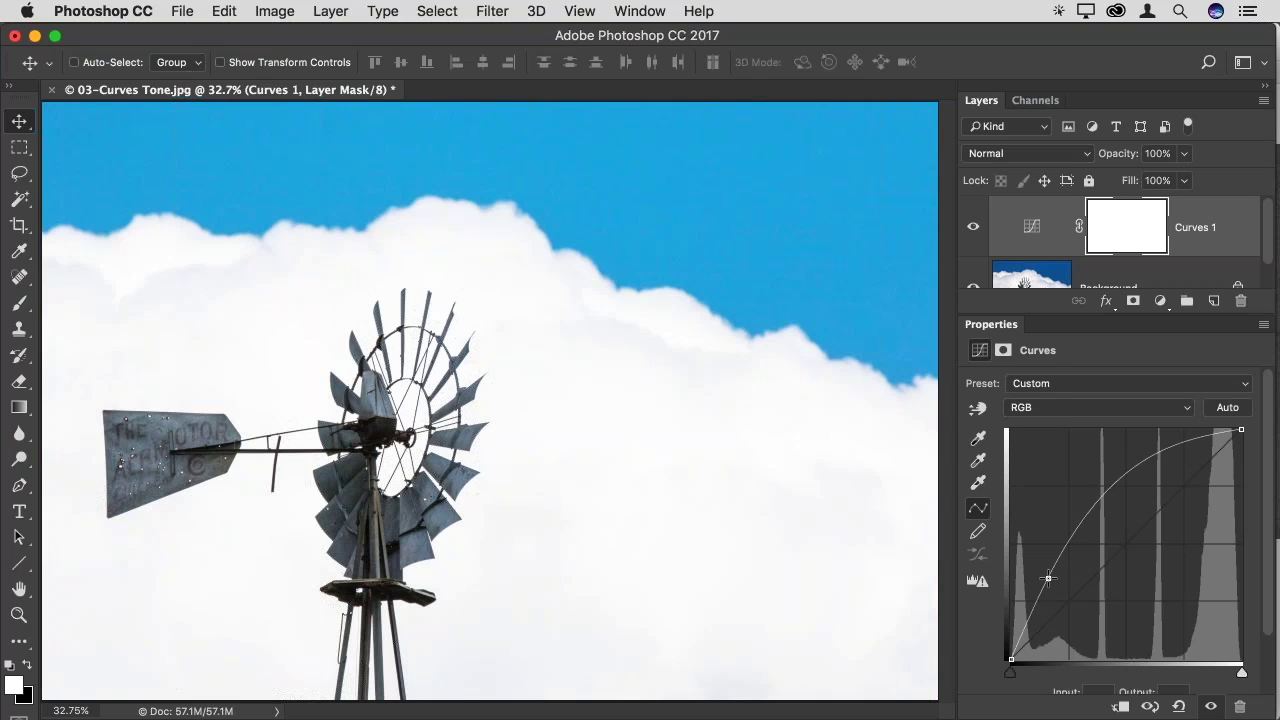
left_click_drag(1047, 577, 1035, 599)
left_click(1089, 507)
left_click_drag(1089, 507, 1102, 562)
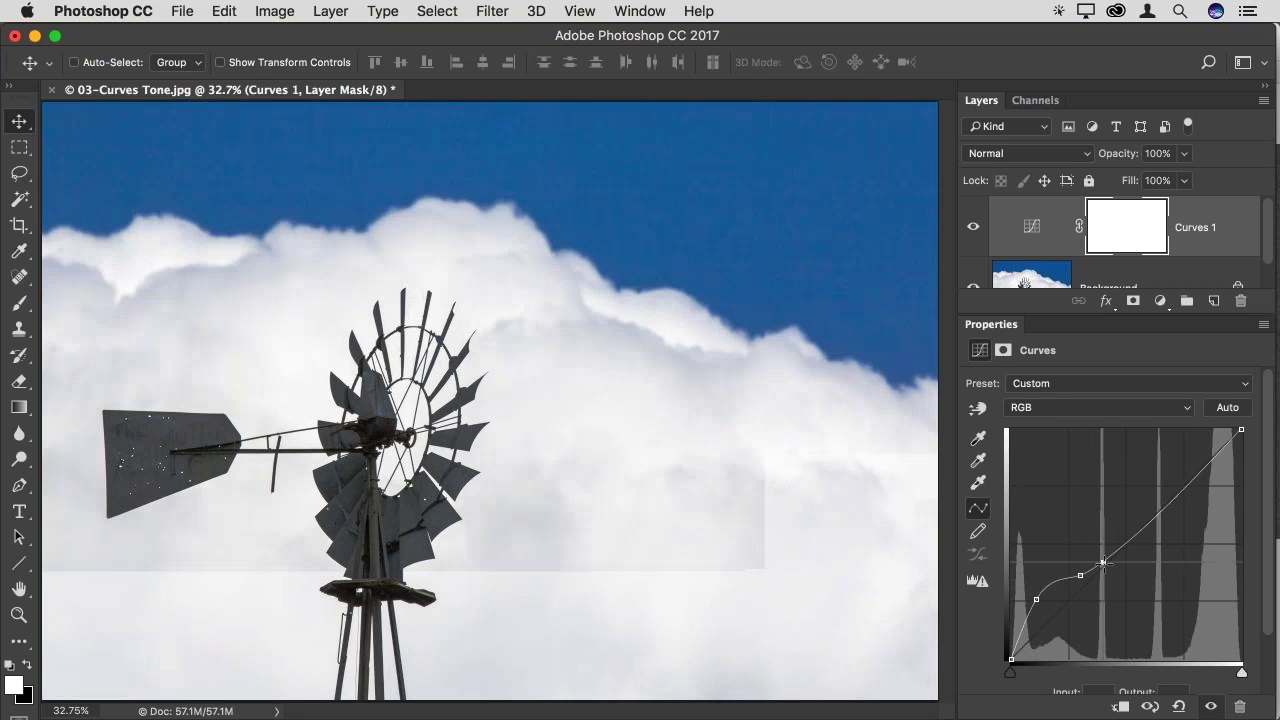
left_click(1082, 576)
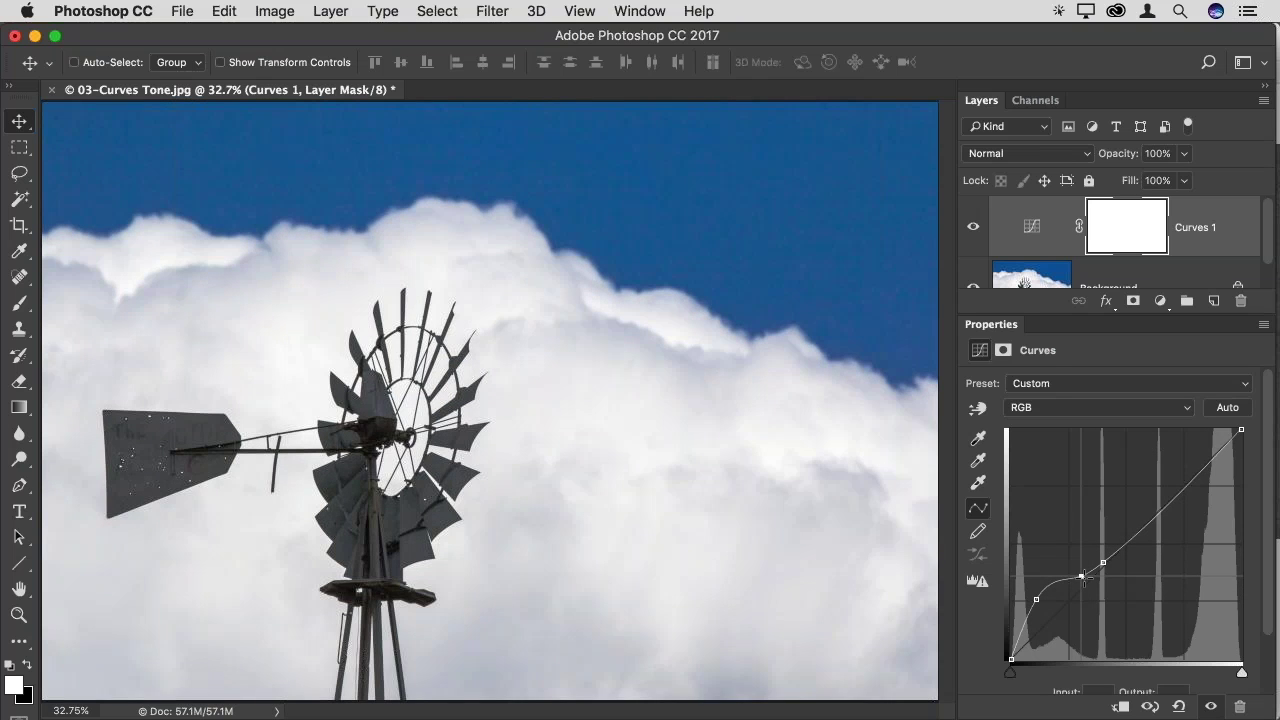
mouse_move(1036, 599)
left_mouse_down()
mouse_move(1043, 582)
mouse_move(1052, 636)
mouse_move(1046, 600)
mouse_move(1055, 622)
mouse_move(1049, 611)
left_mouse_up()
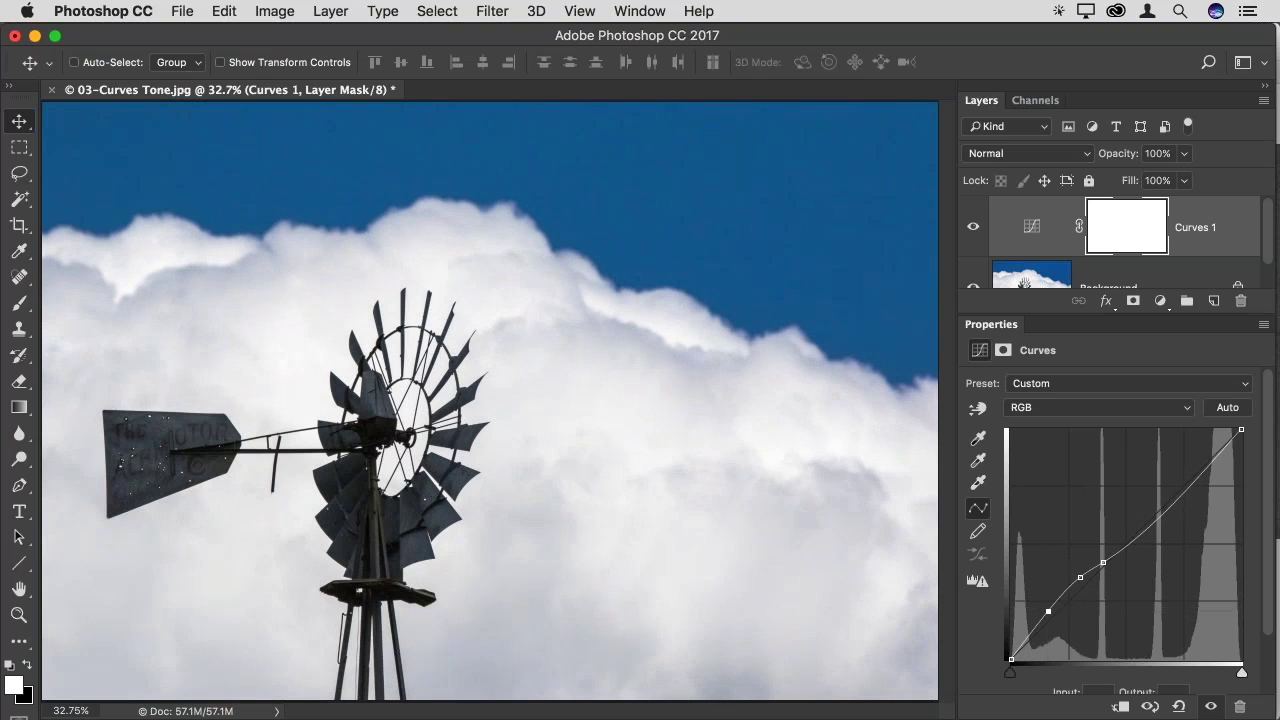
Fine-tune the shadow and lower-midtone anchor points so the curve rises slightly in the shadows and rejoins the diagonal below the midtones
mouse_move(1103, 562)
left_mouse_down()
mouse_move(1083, 580)
mouse_move(1106, 563)
left_mouse_up()
left_click(1081, 578)
left_click(1048, 611)
mouse_move(1048, 611)
left_mouse_down()
mouse_move(1050, 632)
mouse_move(1044, 618)
left_mouse_up()
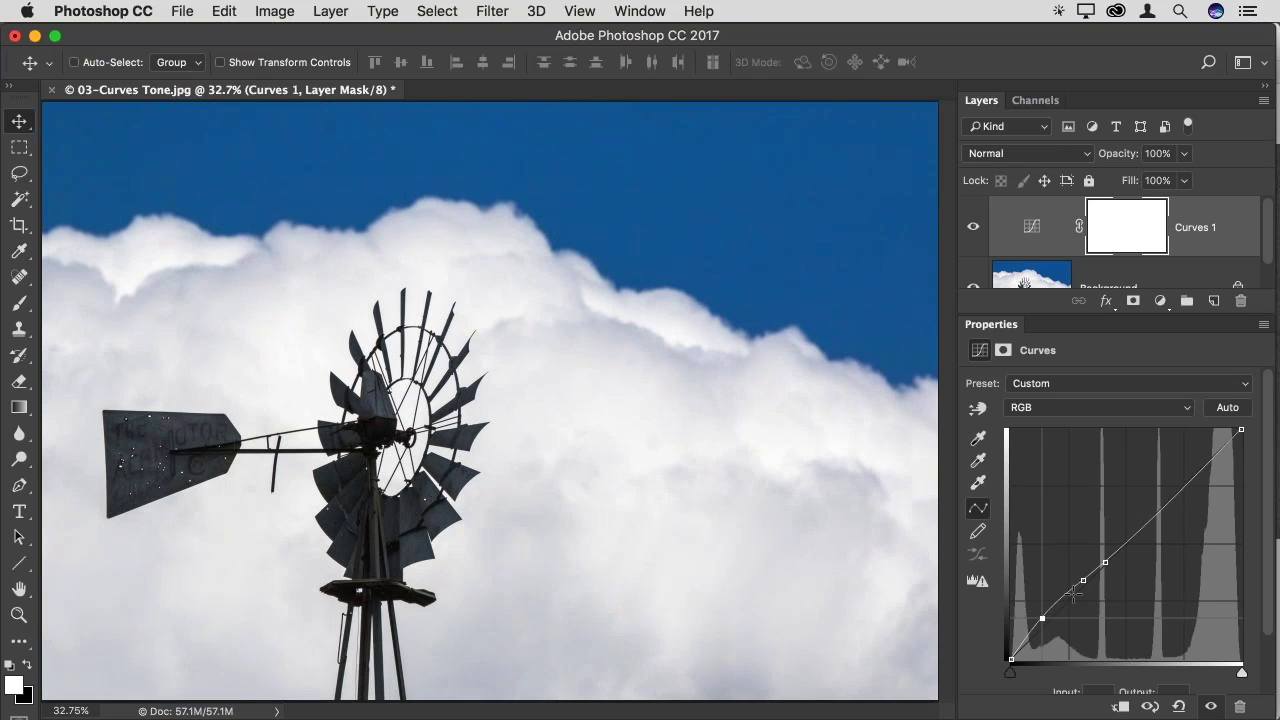
key("ctrl+z")
left_click_drag(1082, 581, 1075, 592)
left_click(1047, 610)
key("BackSpace")
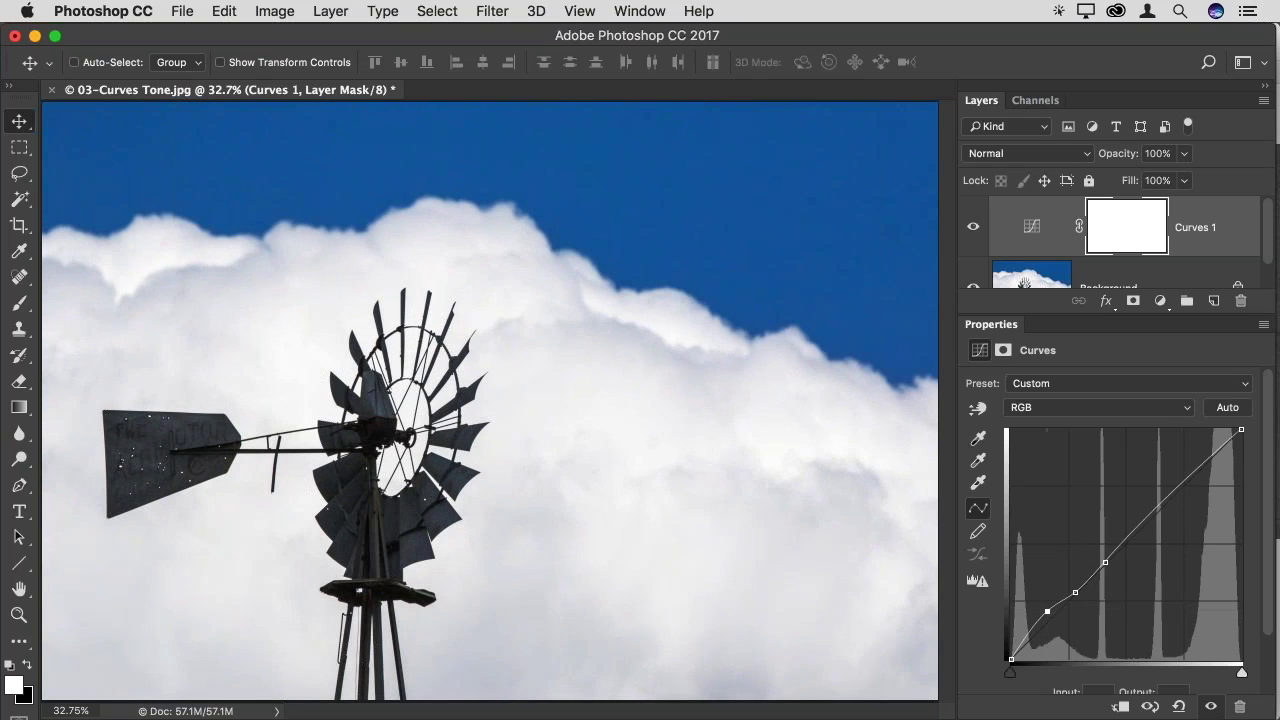
left_click(1047, 610)
Add three anchor points to the upper part of the RGB curve and pull the highlights slightly below the diagonal to darken the clouds
left_click_drag(1218, 452, 1175, 492)
left_click(1172, 491)
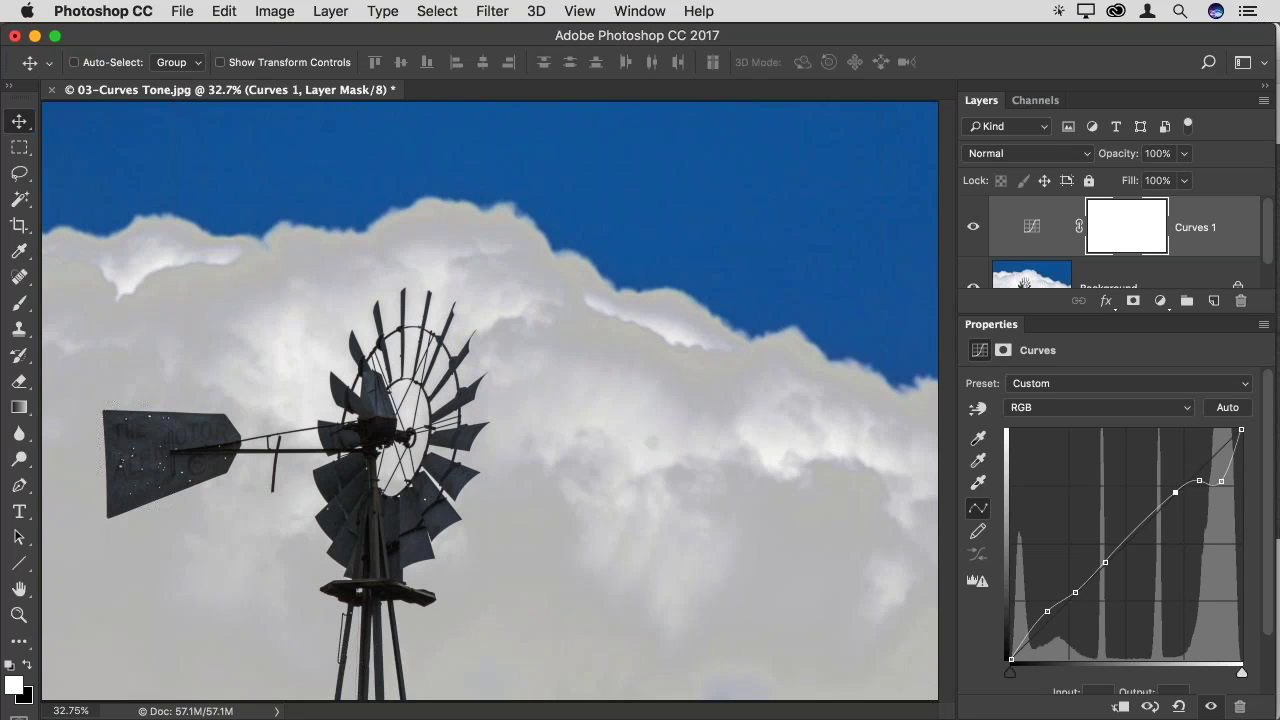
mouse_move(1221, 482)
left_mouse_down()
mouse_move(1223, 469)
mouse_move(1198, 475)
left_mouse_up()
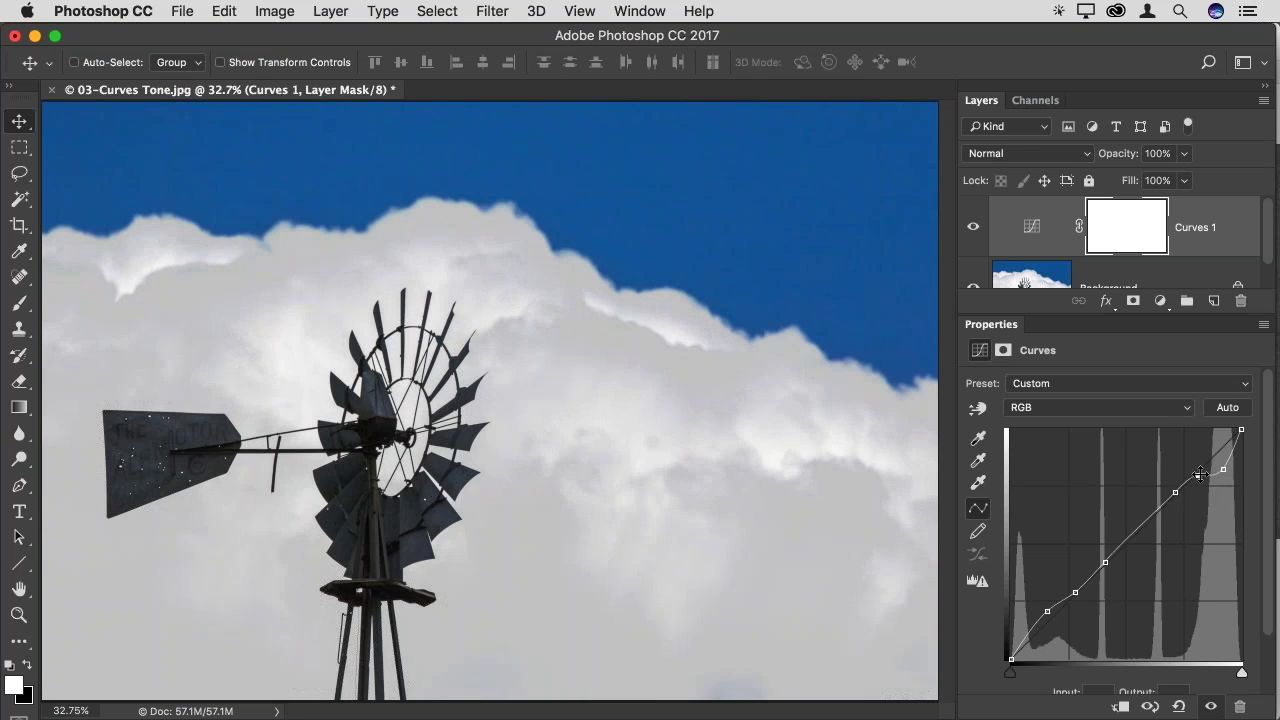
left_click_drag(1223, 469, 1222, 459)
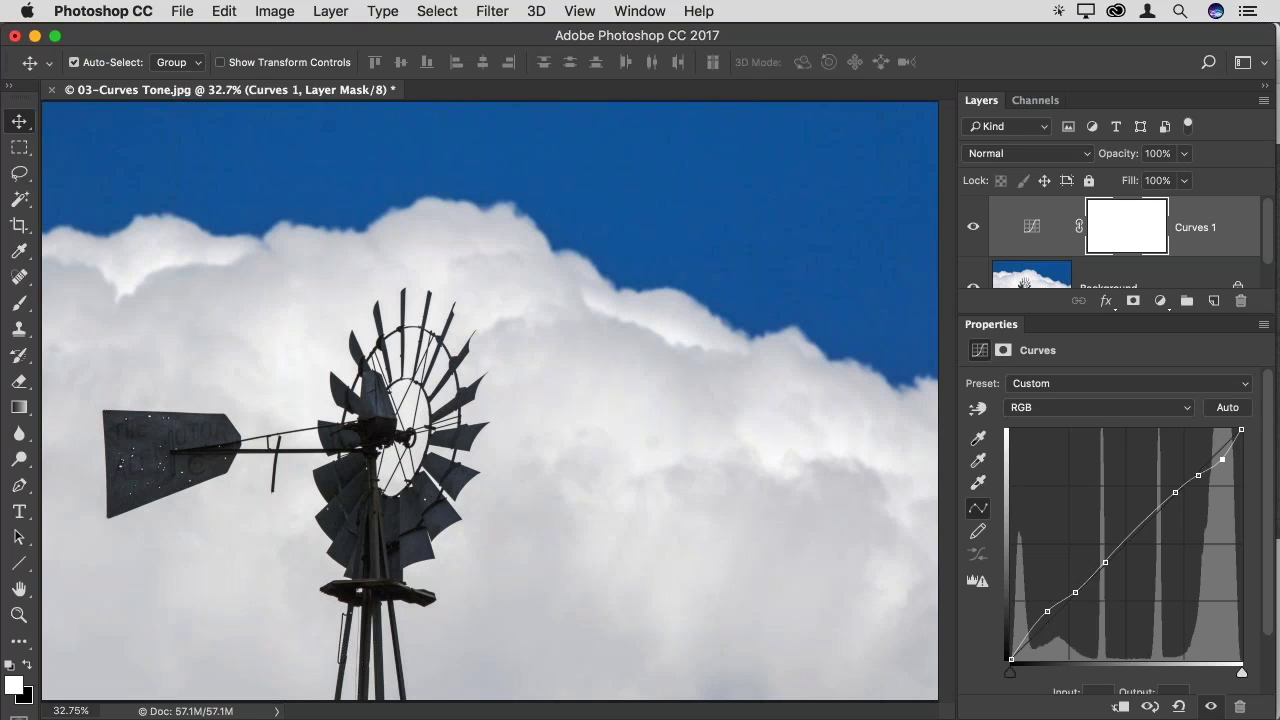
Switch to Adobe Bridge and view 02-Hue Saturation.jpg as a full-screen preview
key("super+Tab")
left_click(309, 630)
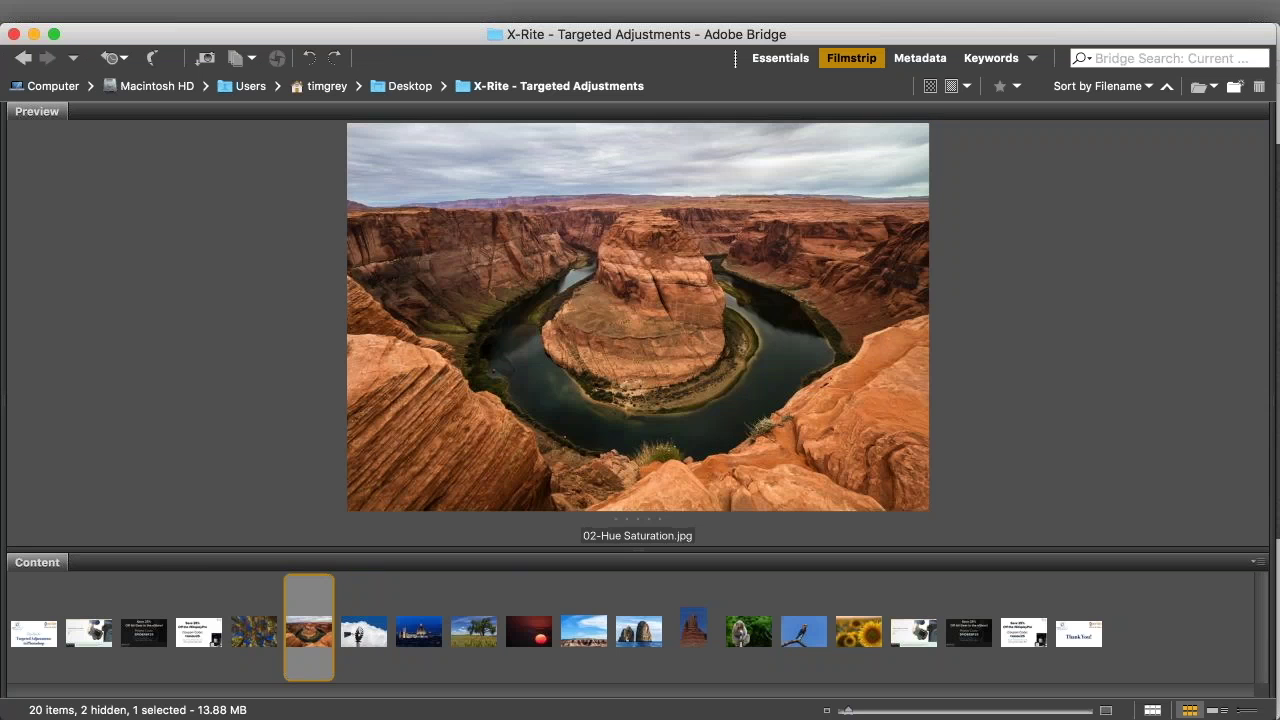
key("space")
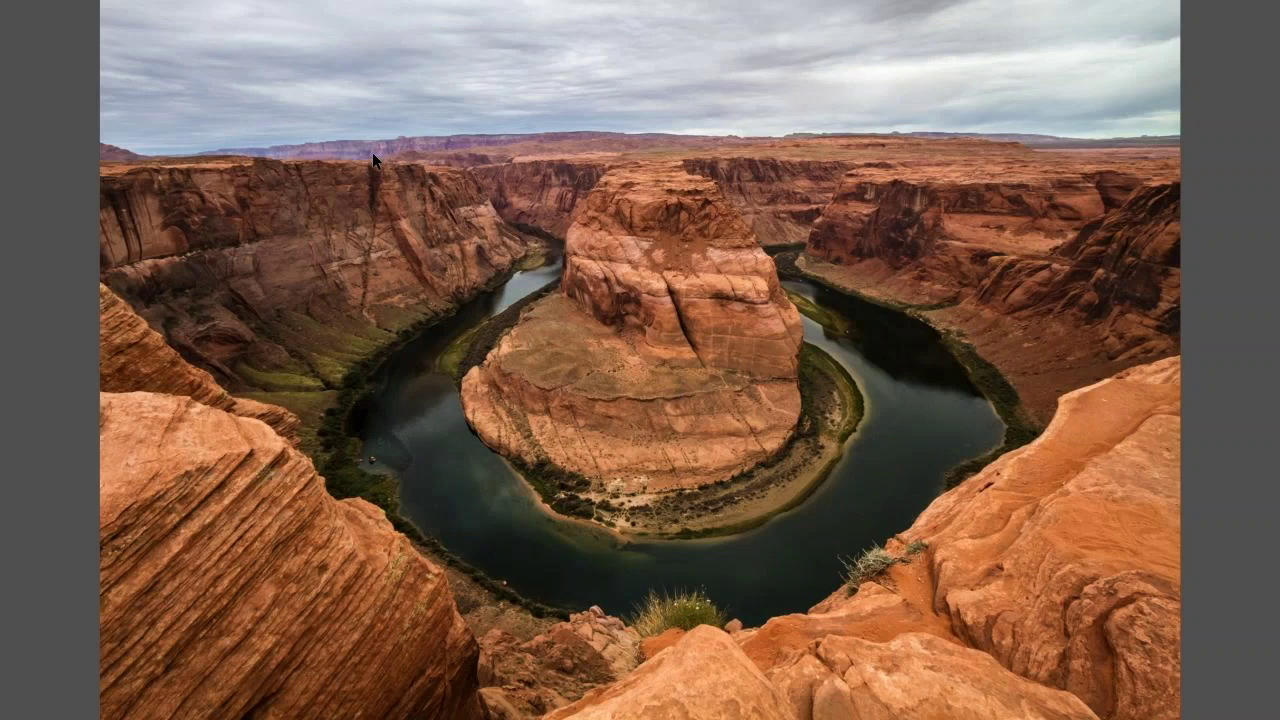
Return to 03-Curves Tone.jpg in Photoshop and move the shadow and highlight anchor points closer to the RGB curve's diagonal
key("space")
key("Right")
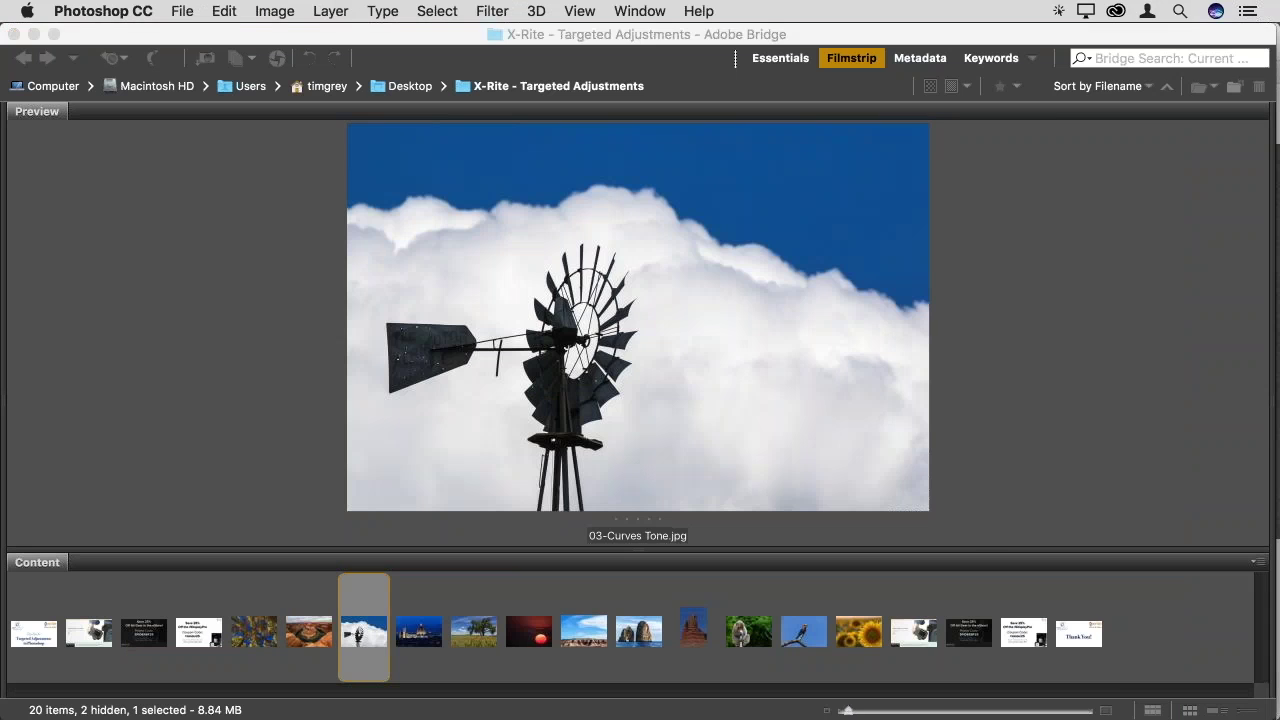
key("Return")
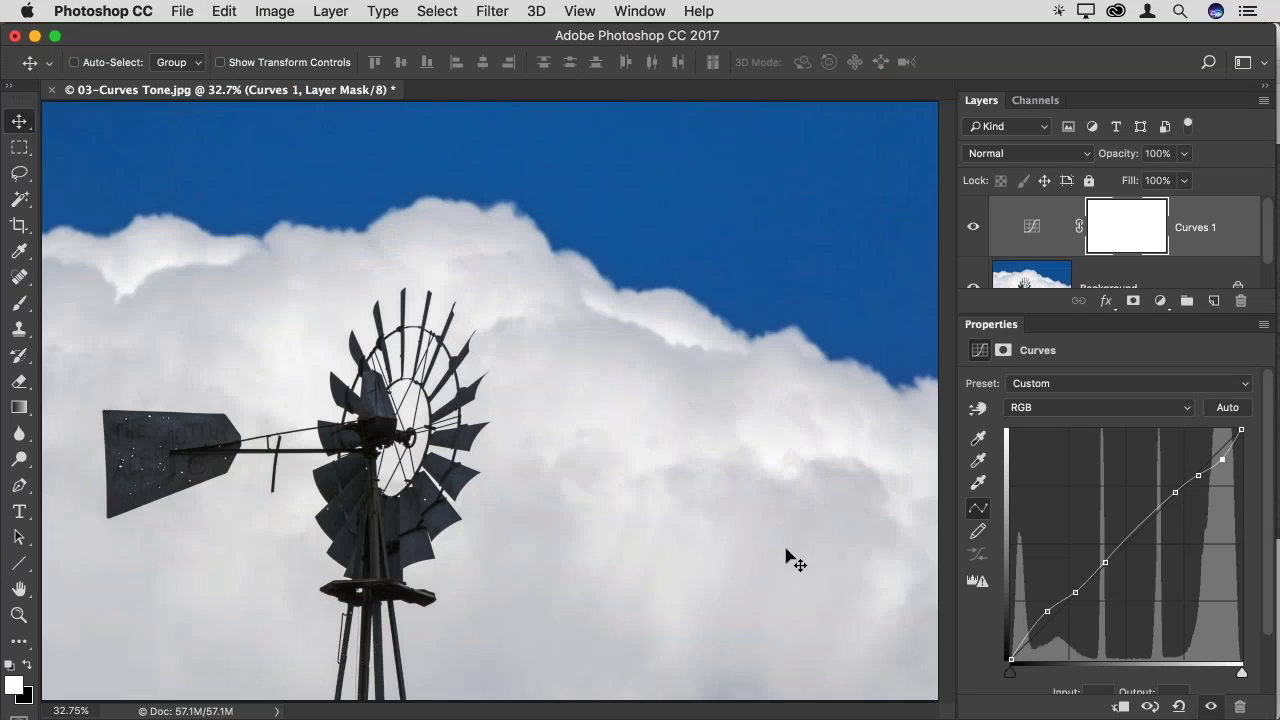
left_click_drag(1047, 611, 1047, 617)
left_click_drag(1222, 459, 1222, 453)
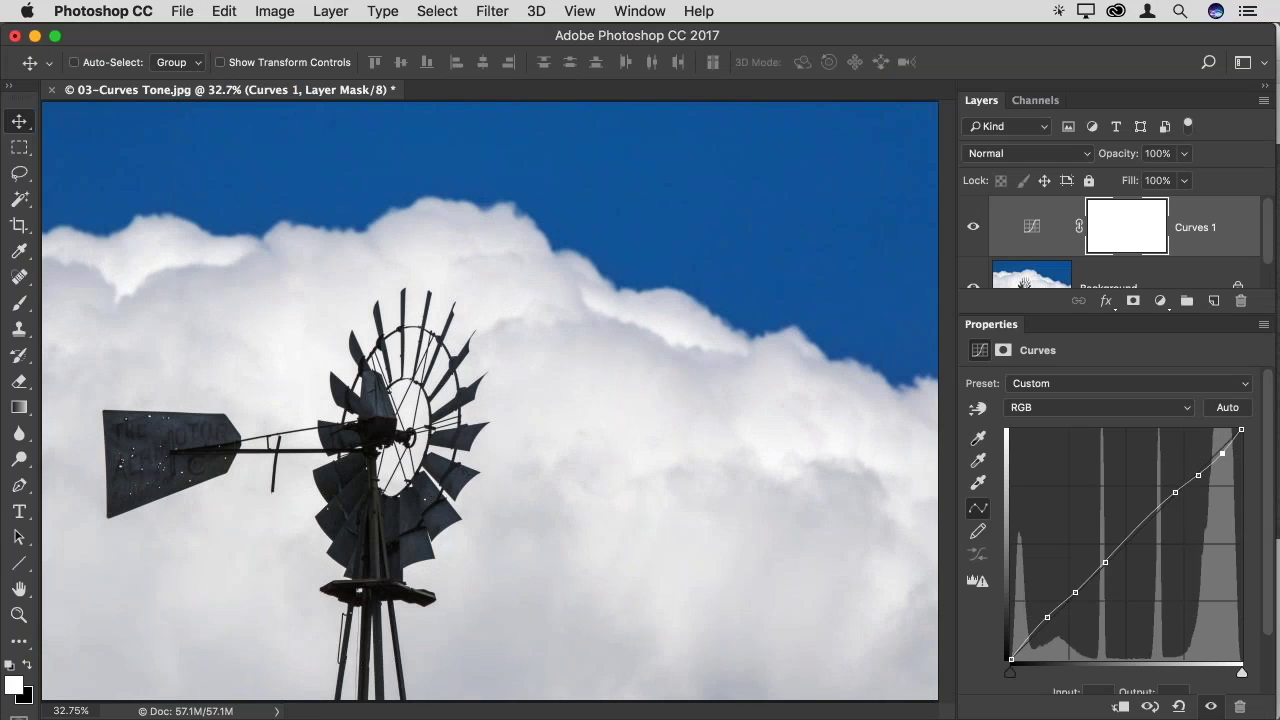
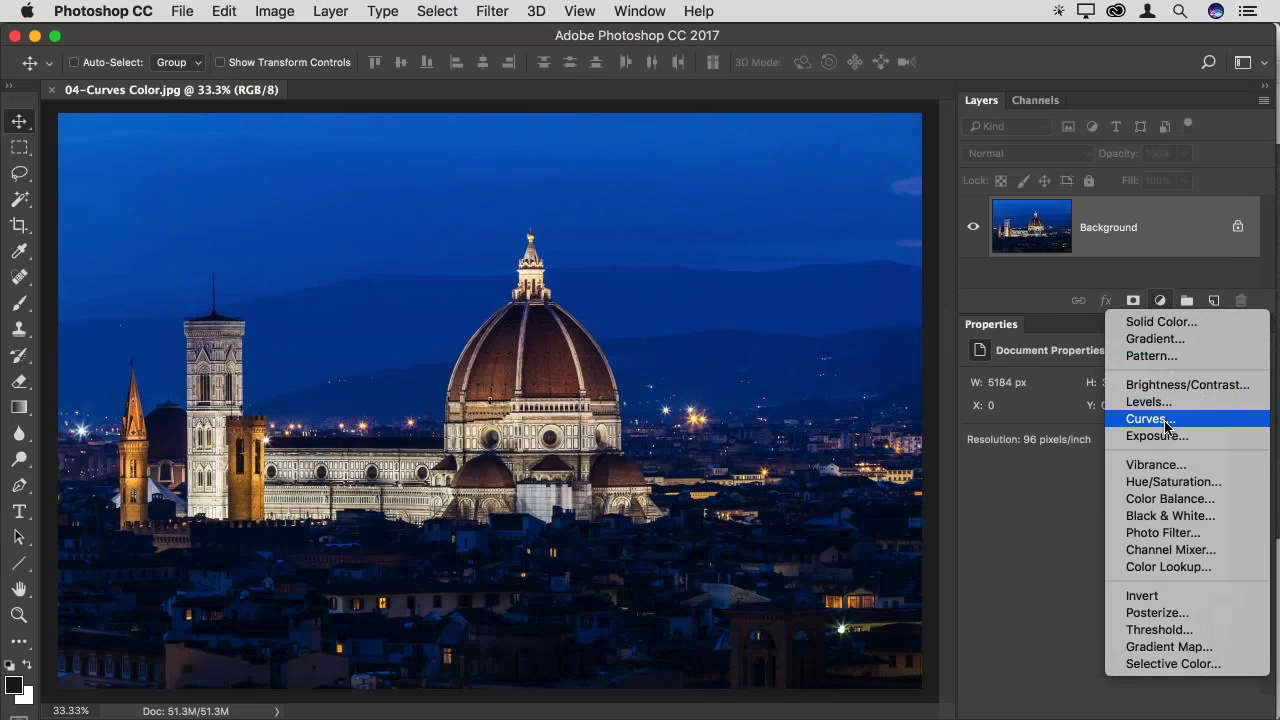
Add a Curves adjustment layer to 04-Curves Color.jpg and raise the Blue channel curve with an anchor point in the highlights
left_click(1162, 418)
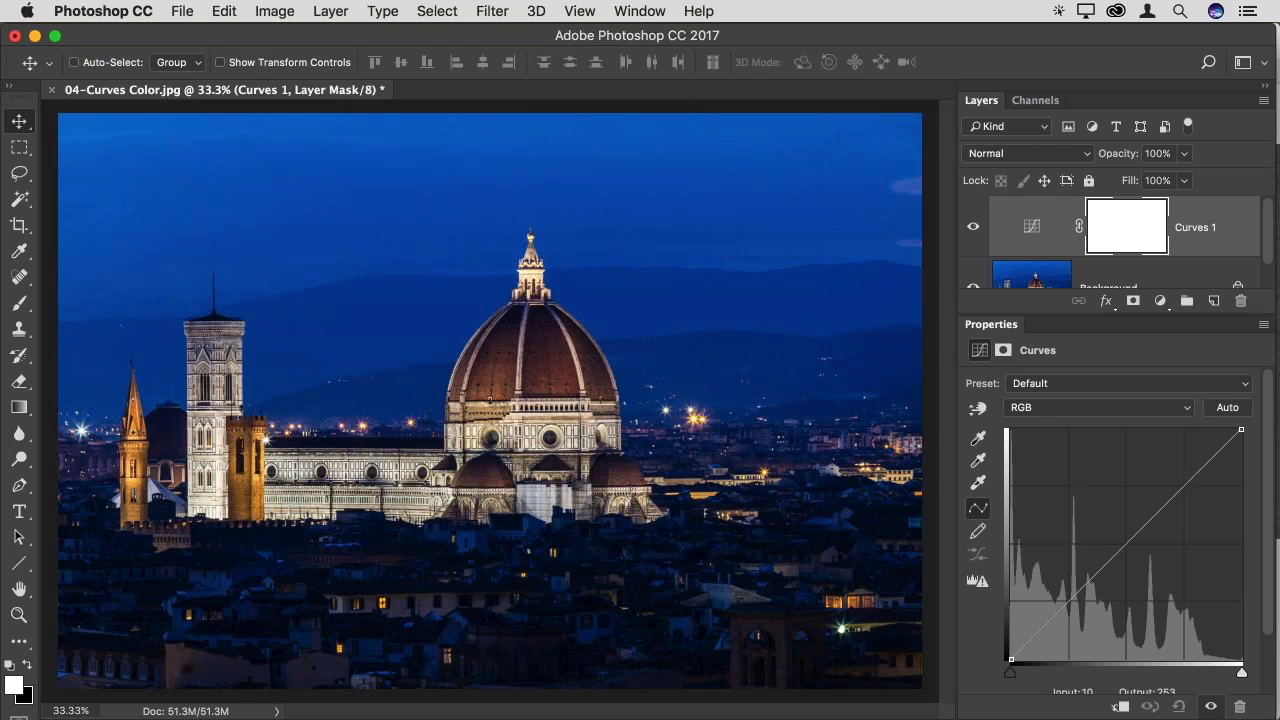
left_click(1032, 412)
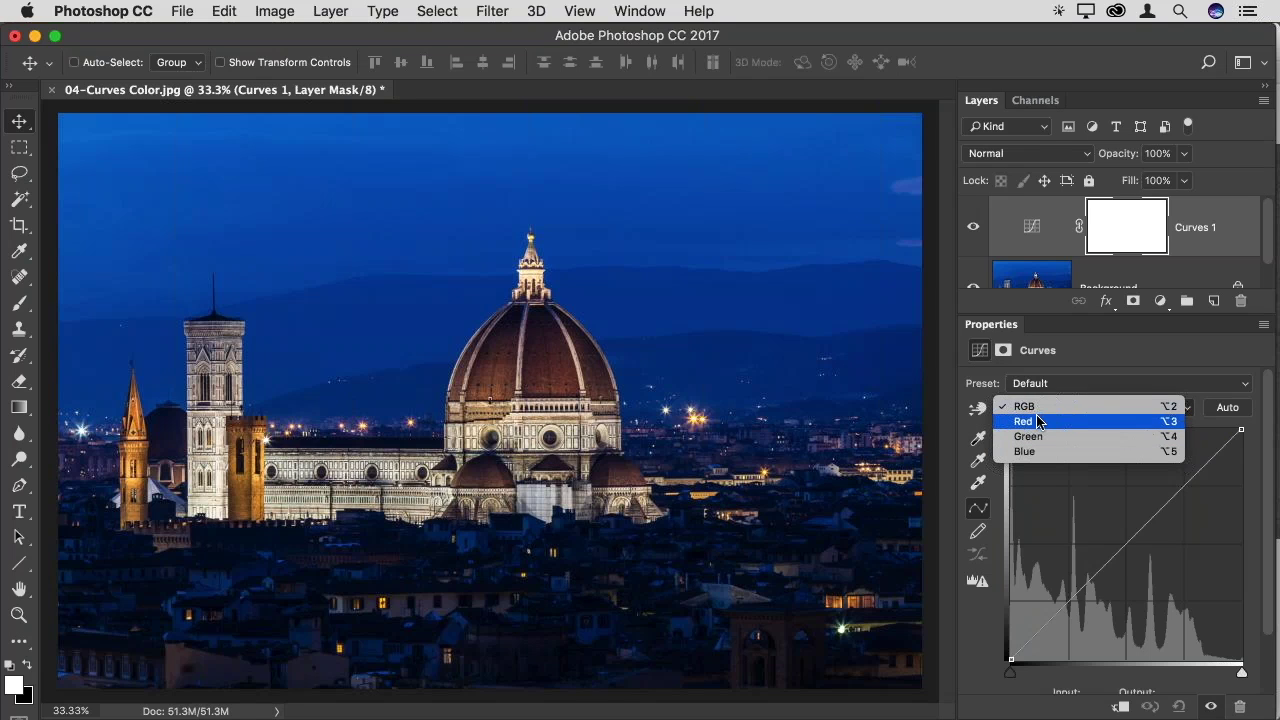
left_click(1071, 453)
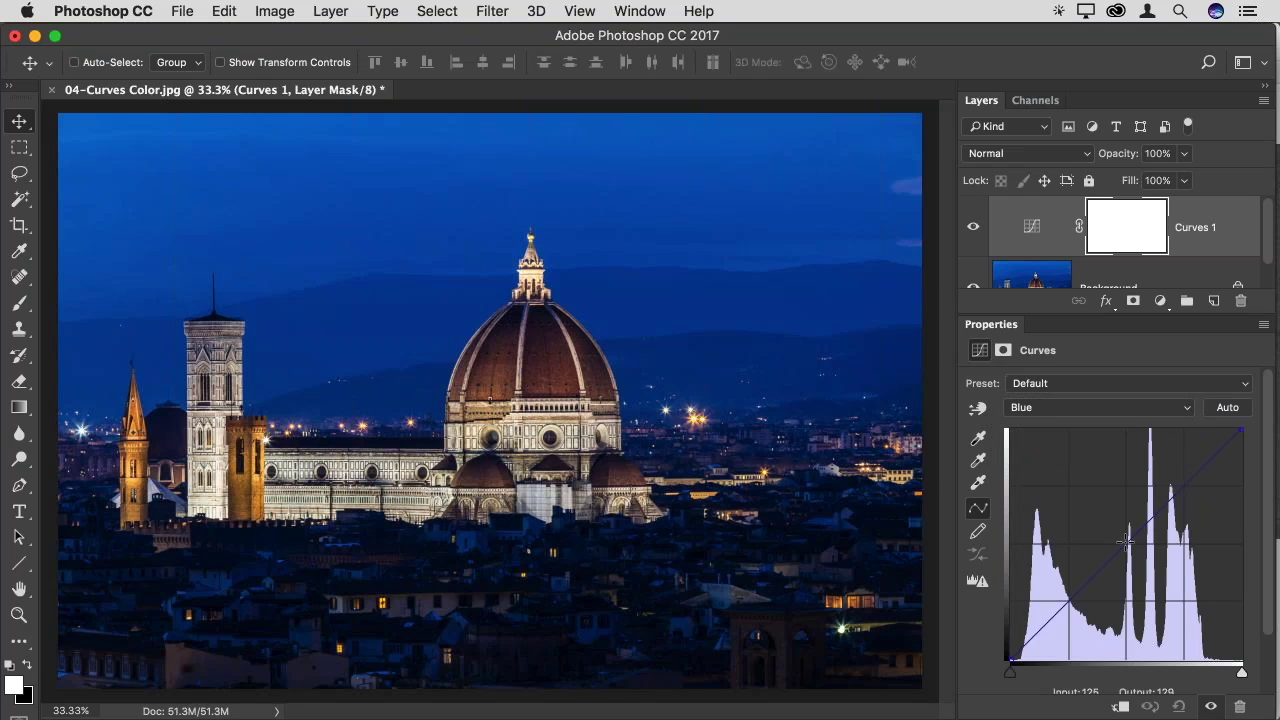
mouse_move(1124, 545)
left_mouse_down()
mouse_move(1124, 502)
mouse_move(1127, 595)
mouse_move(1128, 467)
mouse_move(1130, 595)
mouse_move(1128, 459)
mouse_move(1130, 604)
mouse_move(1128, 470)
mouse_move(1128, 555)
mouse_move(1128, 536)
left_mouse_up()
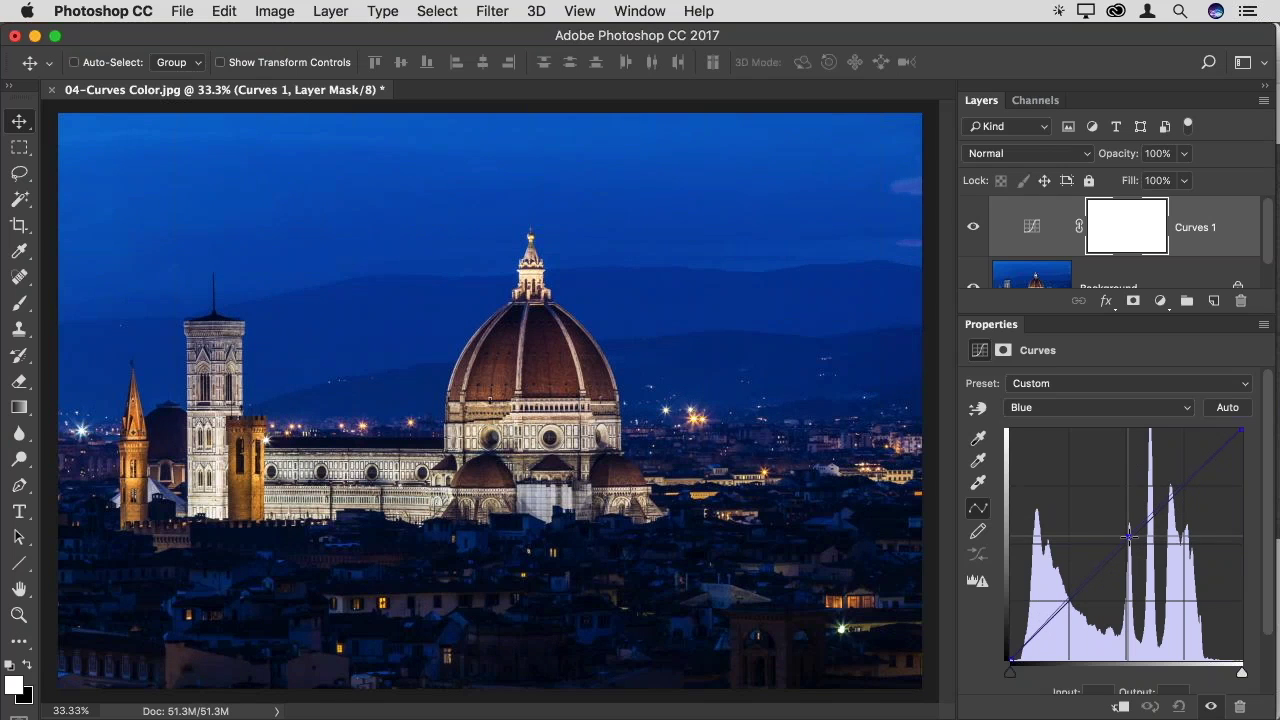
left_click_drag(1128, 537, 1177, 466)
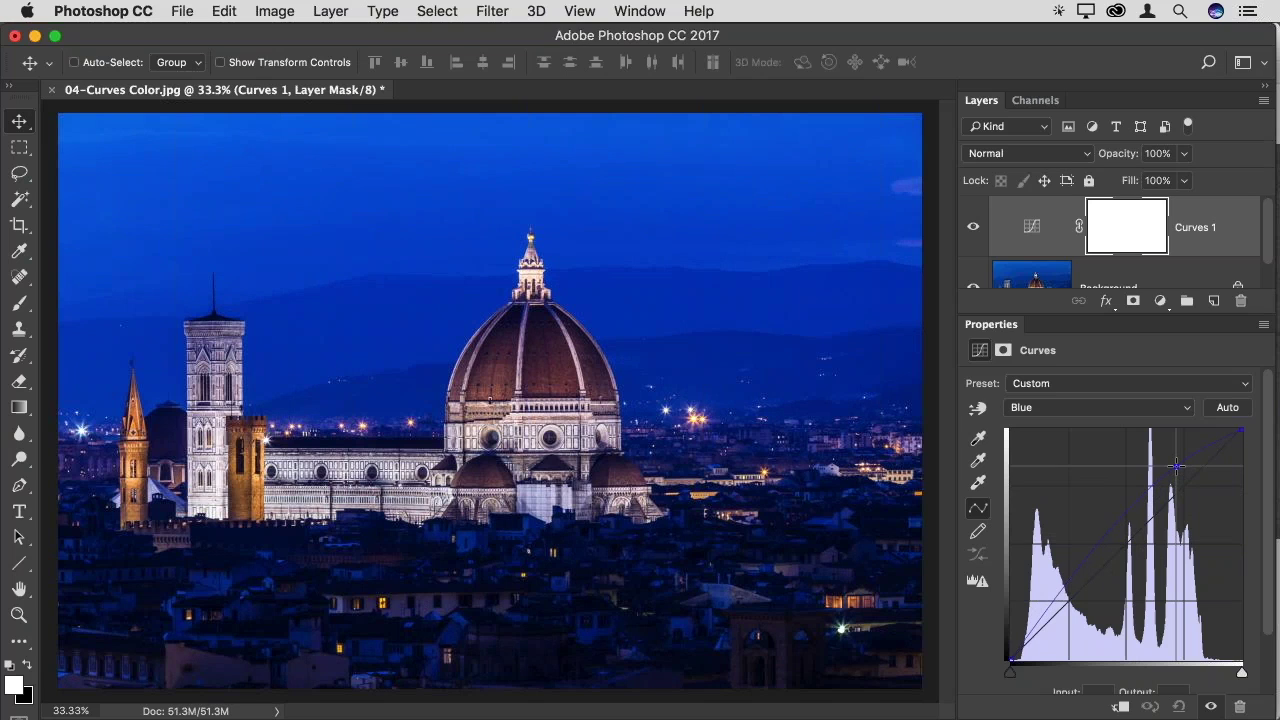
left_click_drag(1177, 466, 1177, 466)
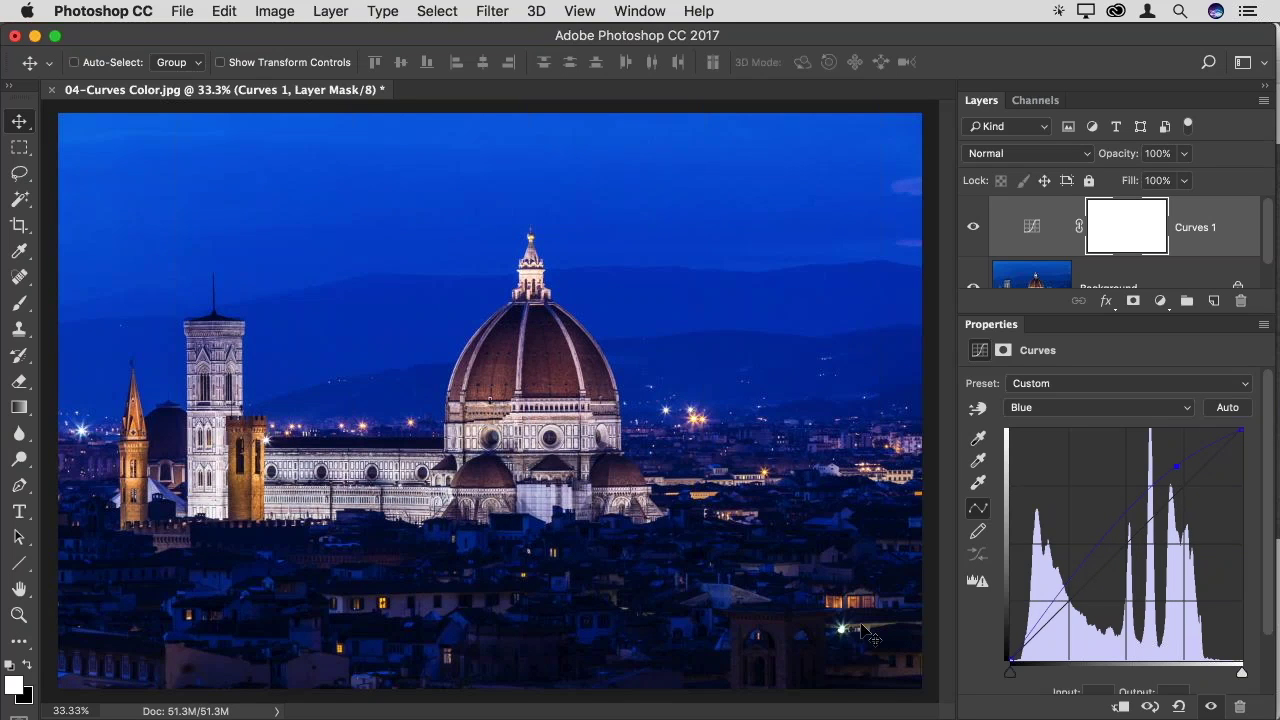
Add a shadow anchor point to the Blue curve and pull it below the diagonal to add yellow to the dark tones
left_click(1077, 575)
left_click_drag(1078, 579, 1079, 622)
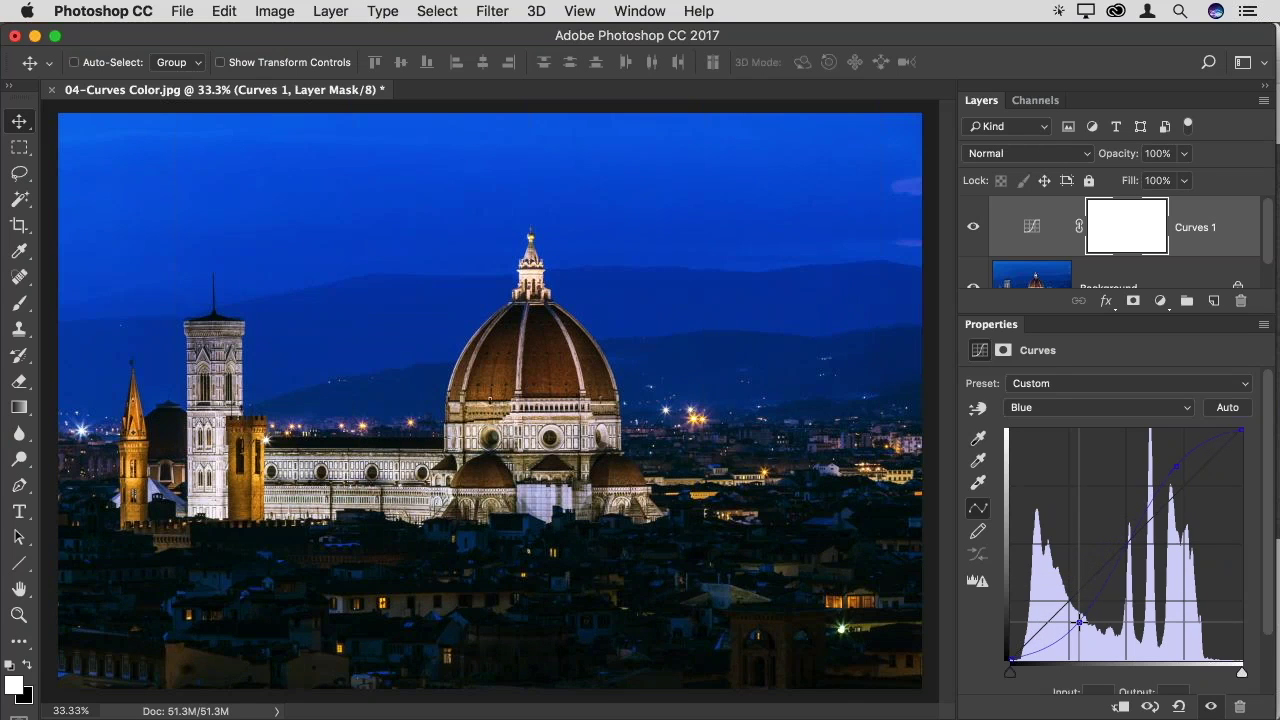
left_click_drag(1079, 622, 1080, 626)
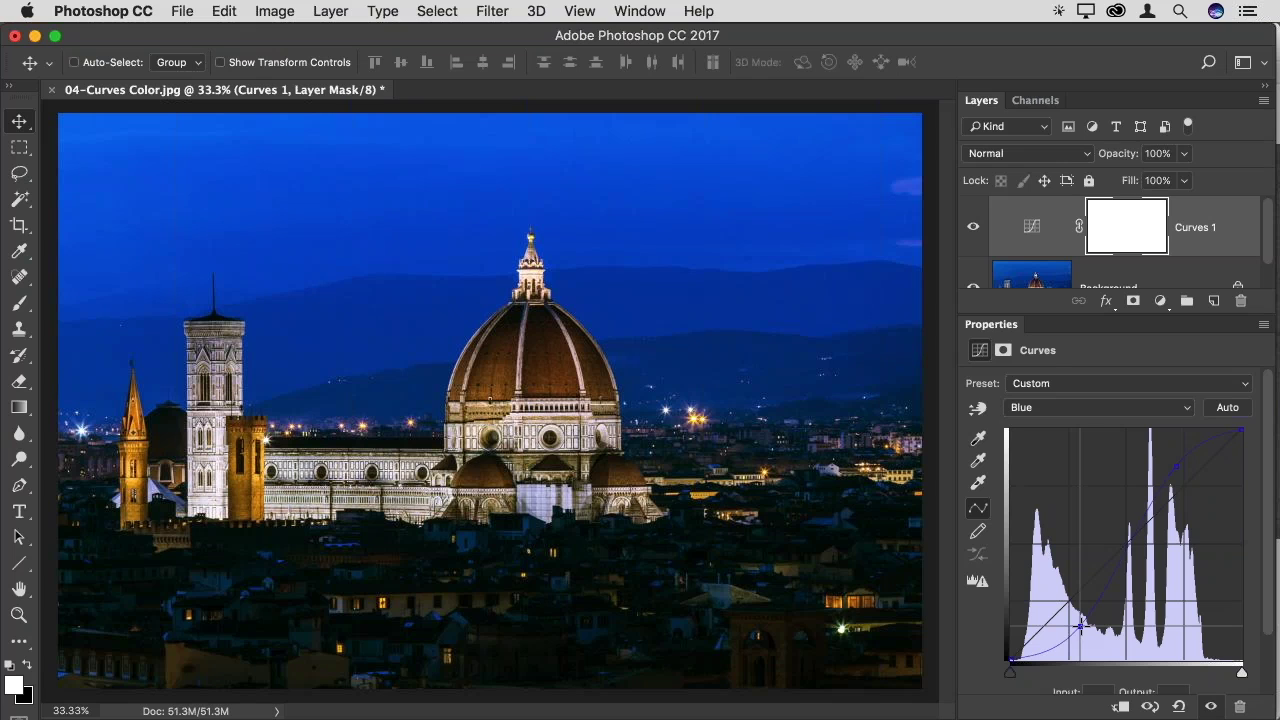
mouse_move(1080, 626)
left_mouse_down()
mouse_move(1088, 642)
mouse_move(1078, 596)
mouse_move(1080, 619)
left_mouse_up()
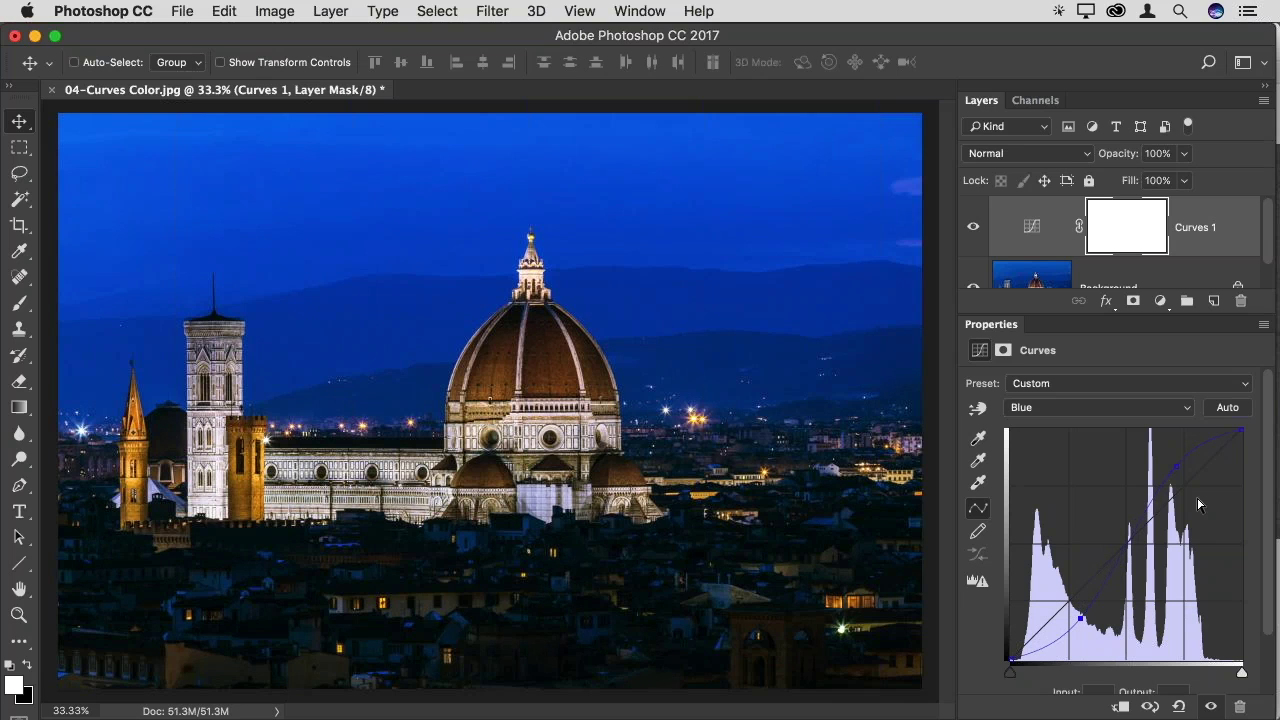
Fine-tune the Blue curve by raising the highlight anchor point slightly and shifting the shadow point toward the darker tones
mouse_move(1176, 468)
left_mouse_down()
mouse_move(1179, 485)
mouse_move(1179, 445)
mouse_move(1181, 460)
left_mouse_up()
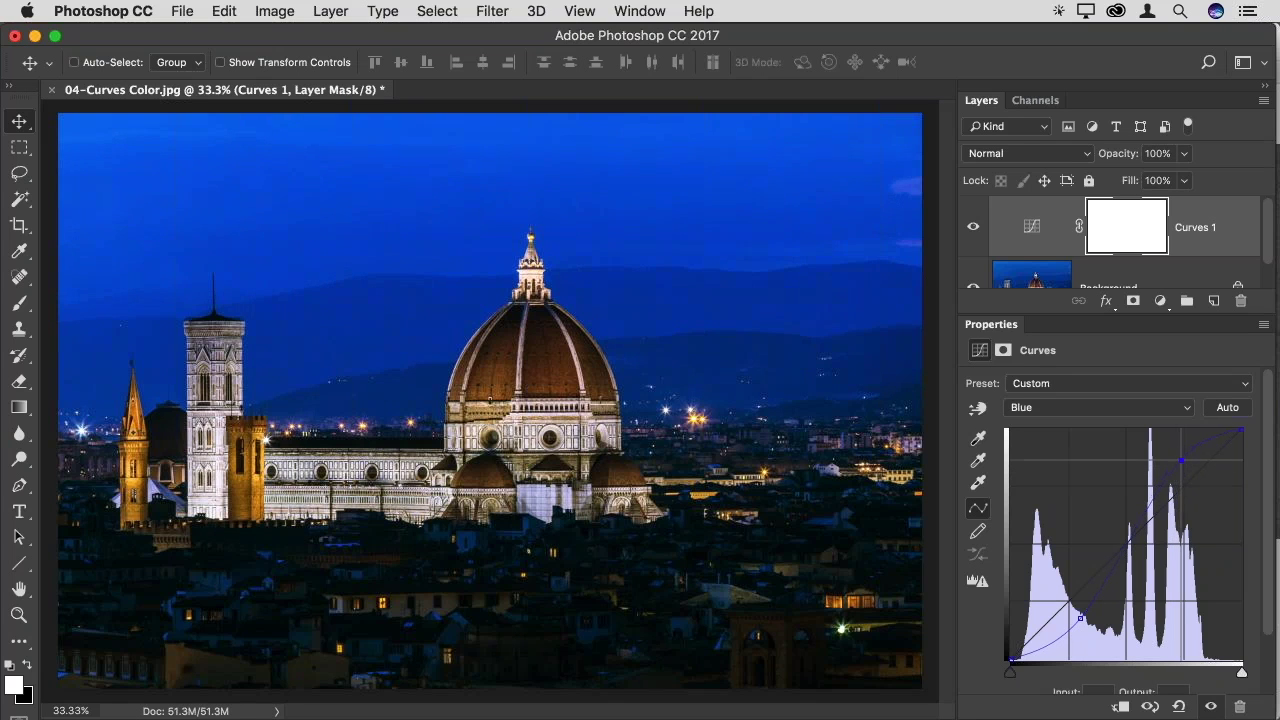
left_click(1081, 618)
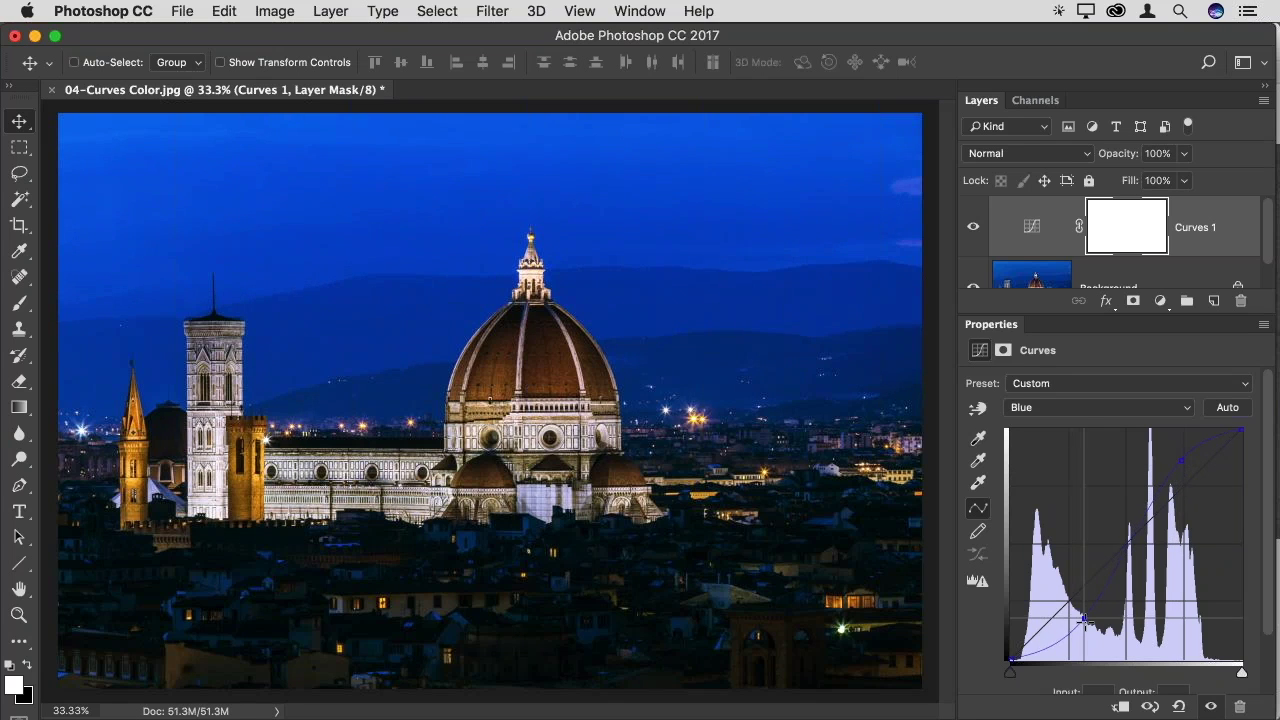
mouse_move(1084, 620)
left_mouse_down()
mouse_move(1045, 622)
mouse_move(1072, 621)
left_mouse_up()
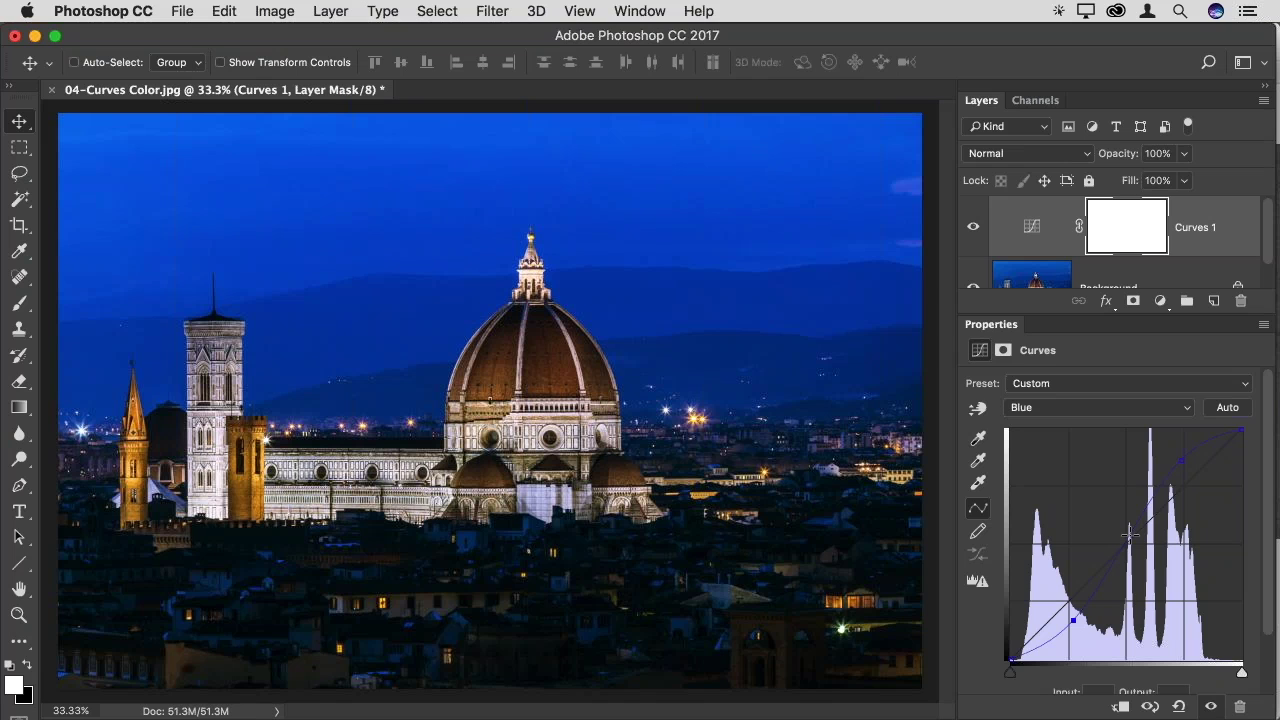
Close 04-Curves Color.jpg without saving, then open 05-Dodge and Burn.jpg from Adobe Bridge and fit it to the window
key("super+shift+w")
key("super+d")
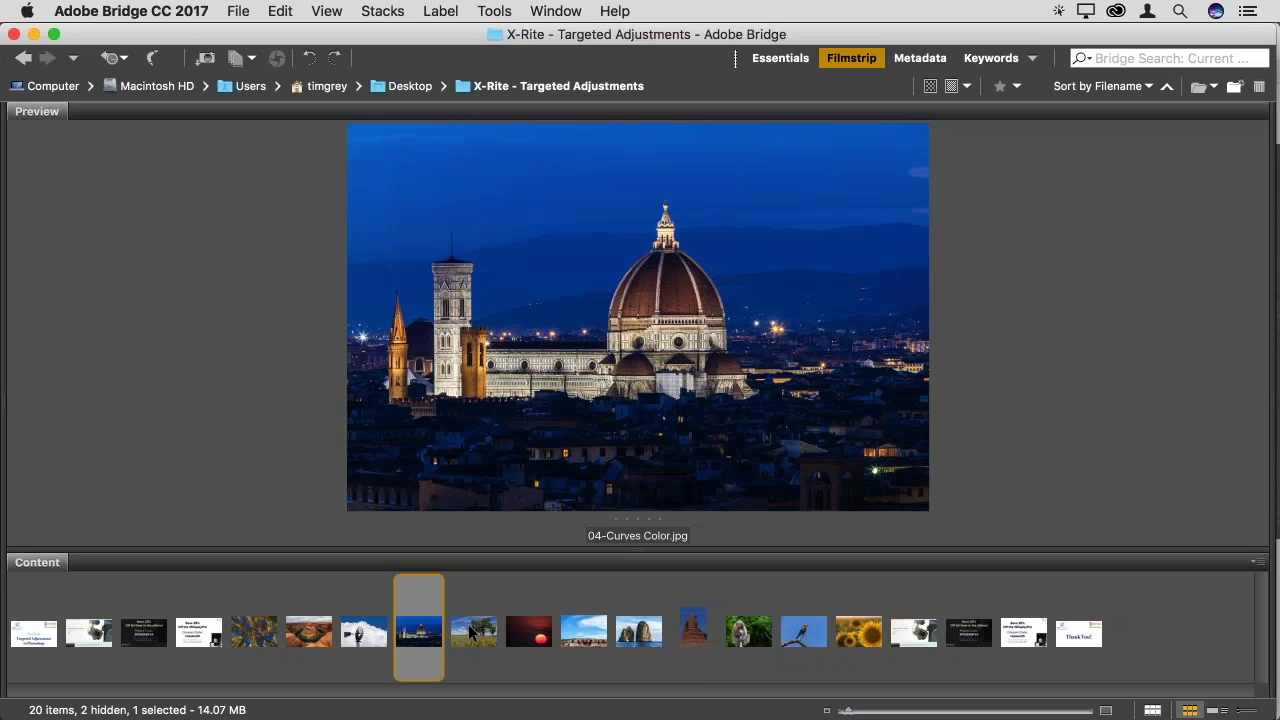
key("Right")
key("super+o")
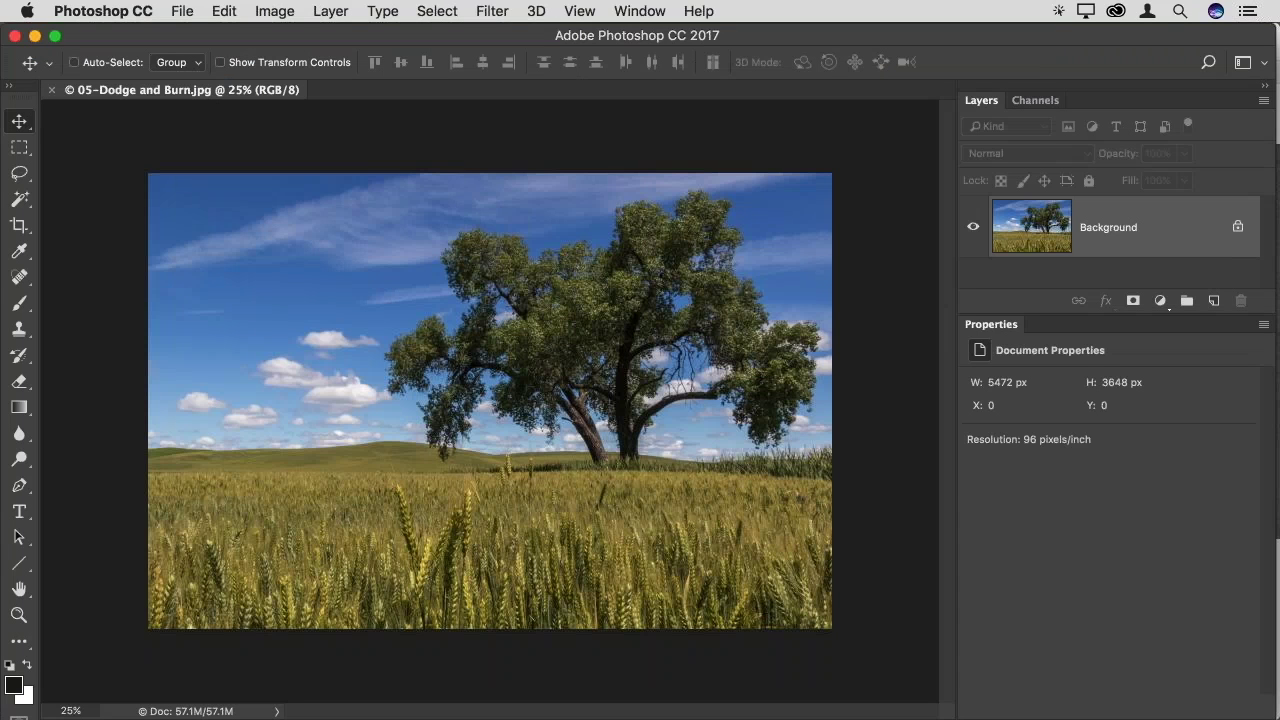
key("super+0")
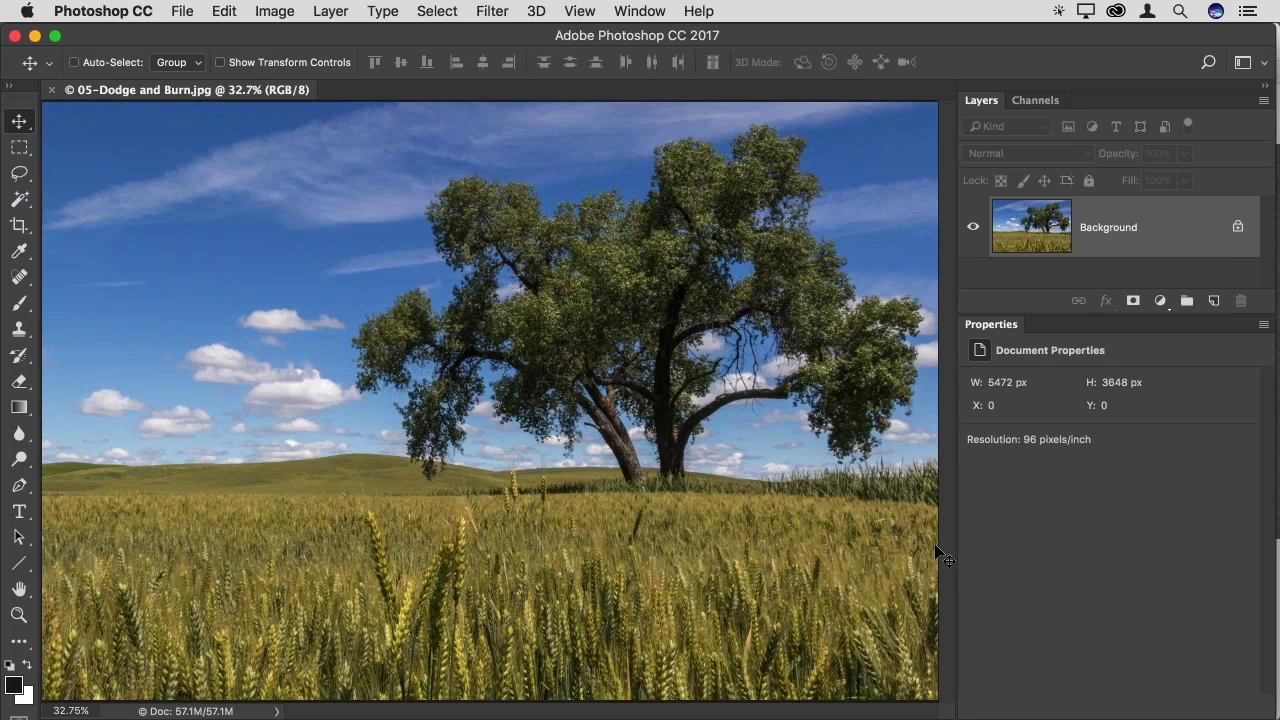
left_click(19, 460)
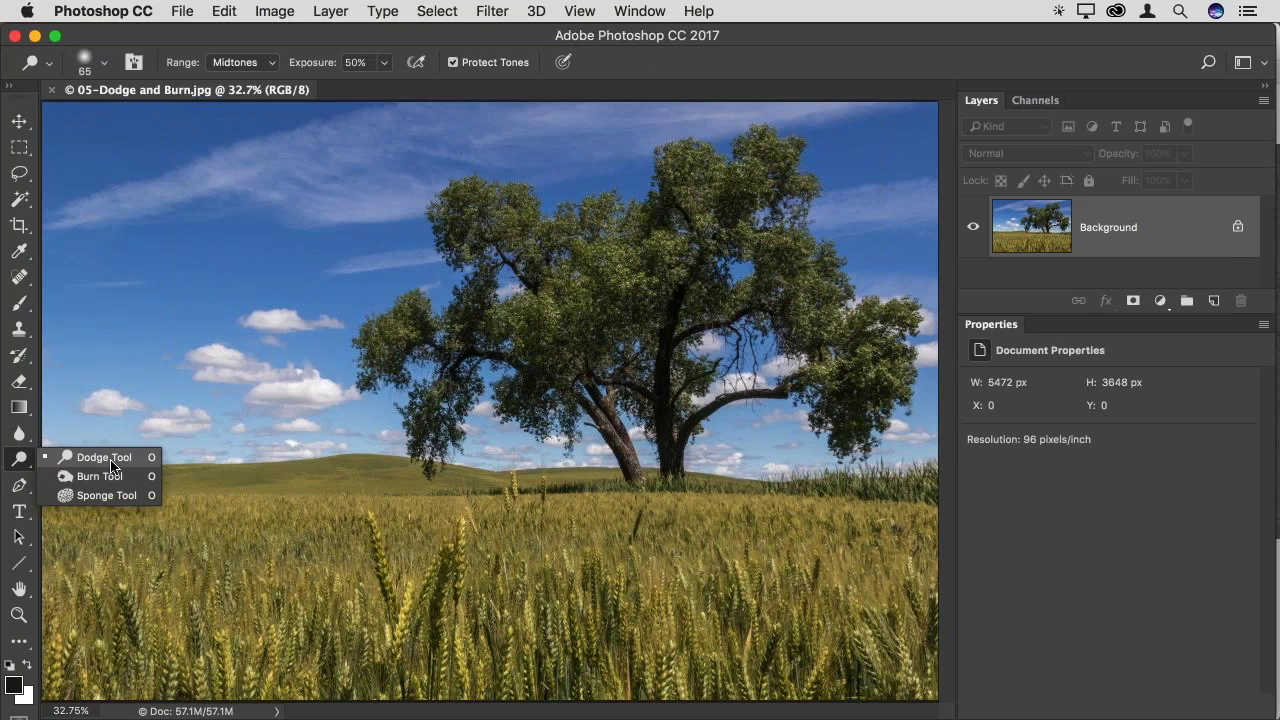
left_click(24, 463)
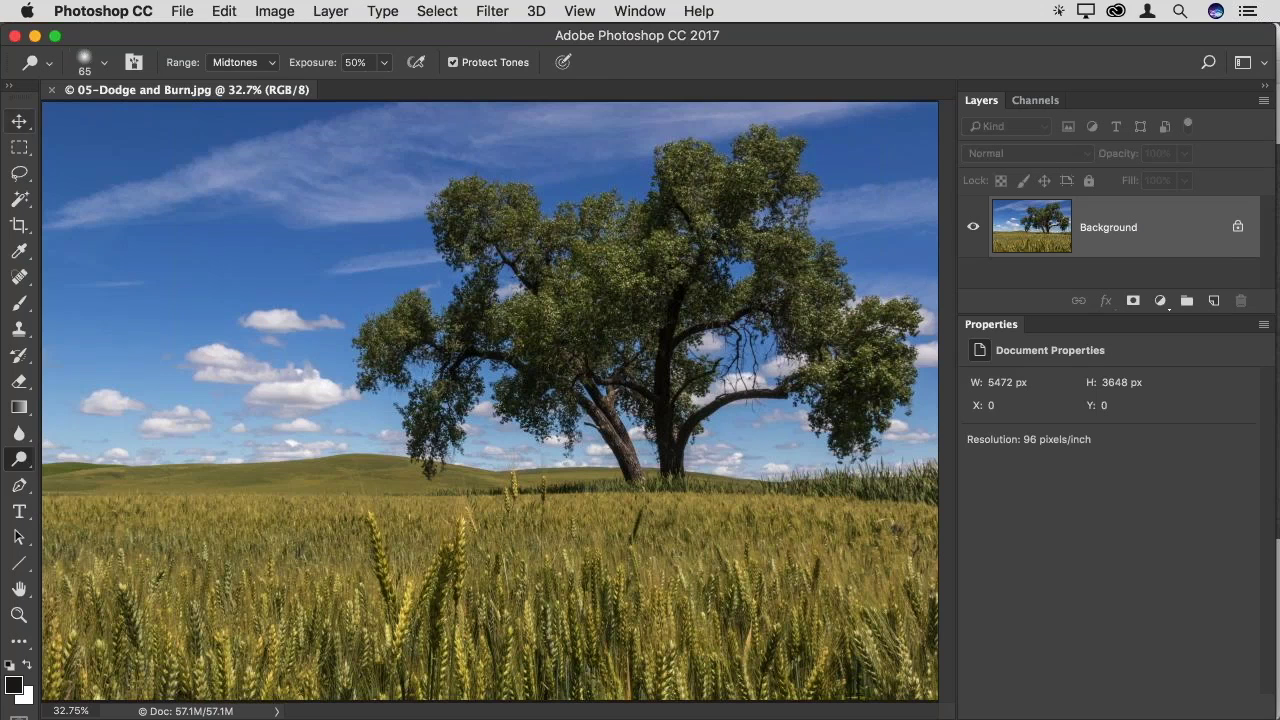
left_click(19, 121)
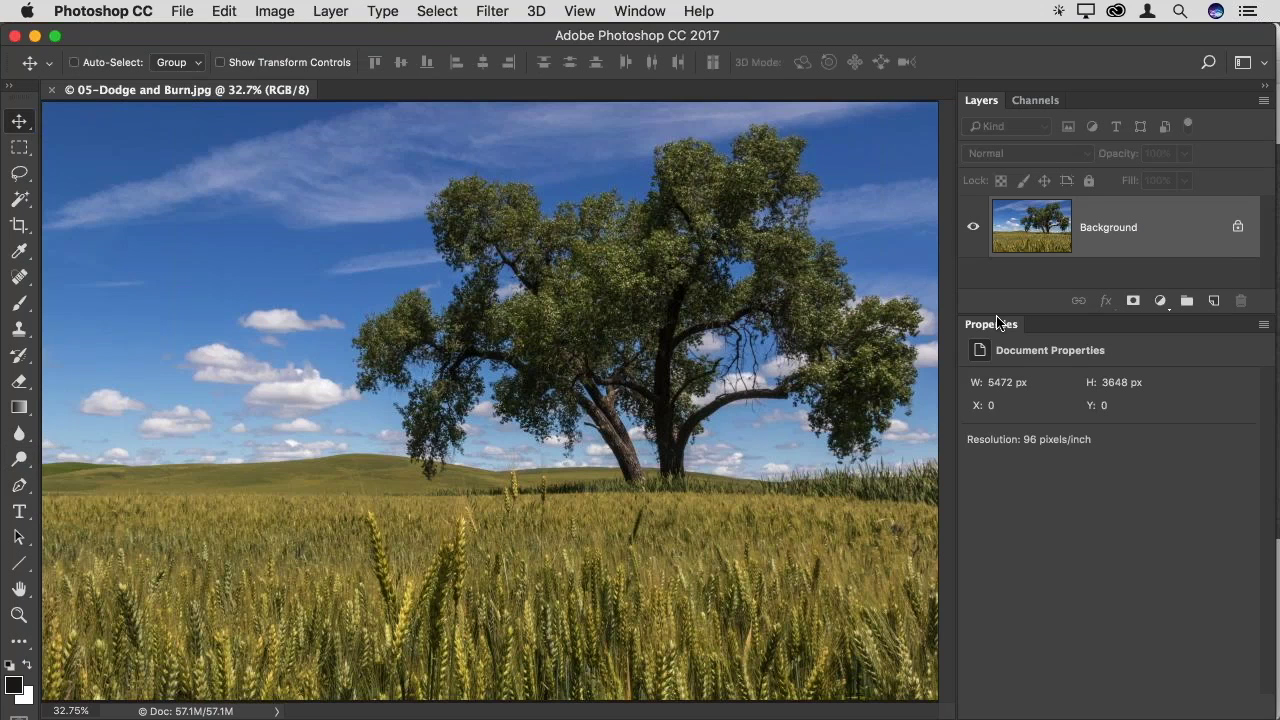
Enlarge the layer list area and start a new layer with options, naming it Dodge & Burn
left_click_drag(997, 321, 1000, 386)
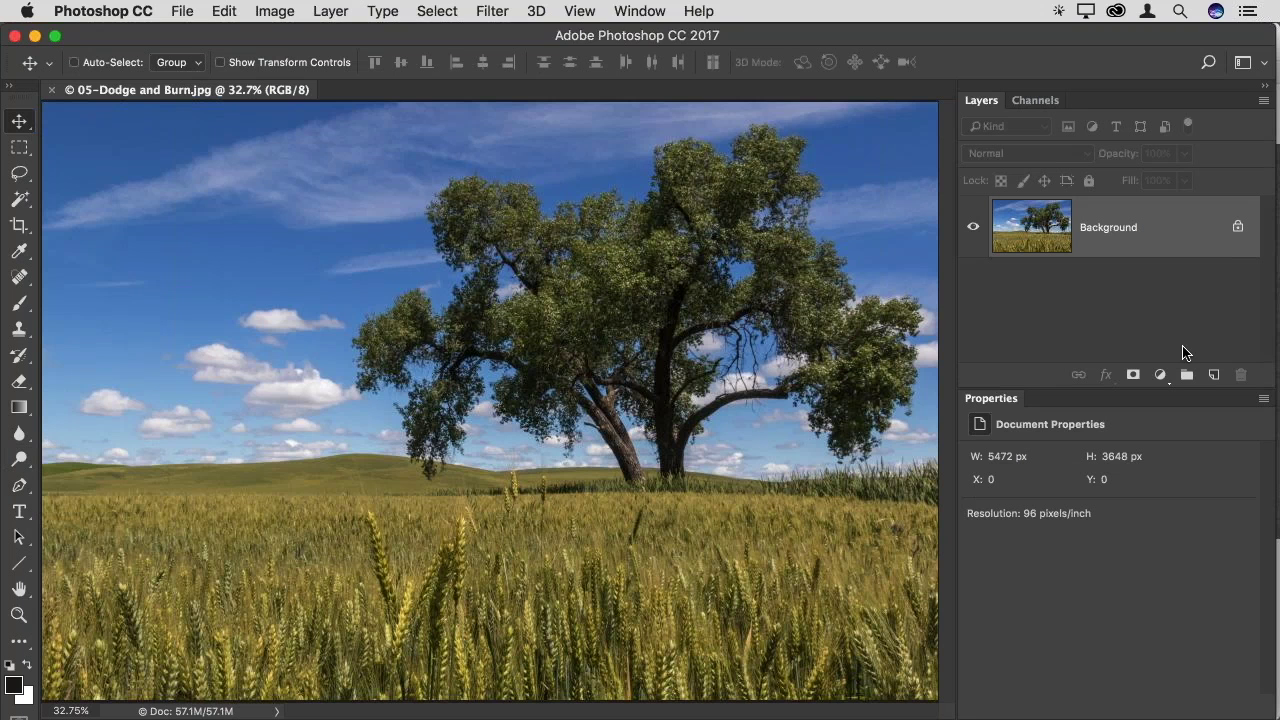
left_click(73, 62)
left_click(1215, 376, "alt")
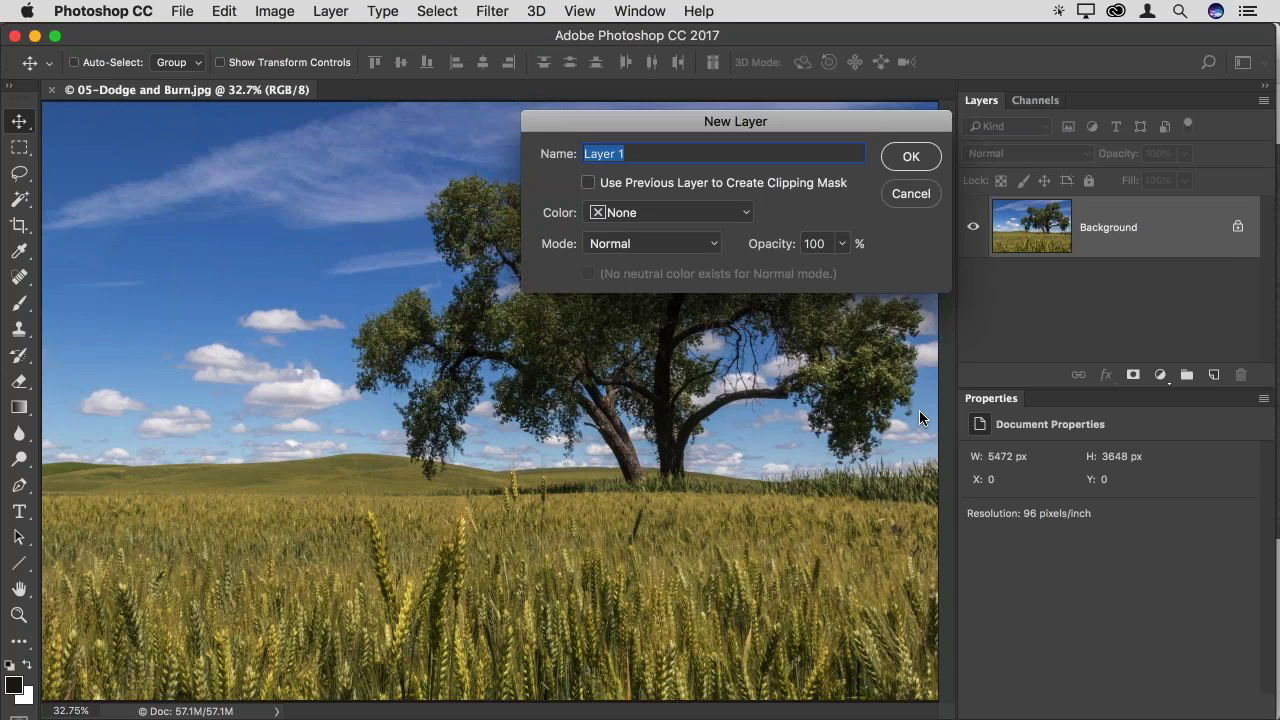
type("Dodge & BUrn")
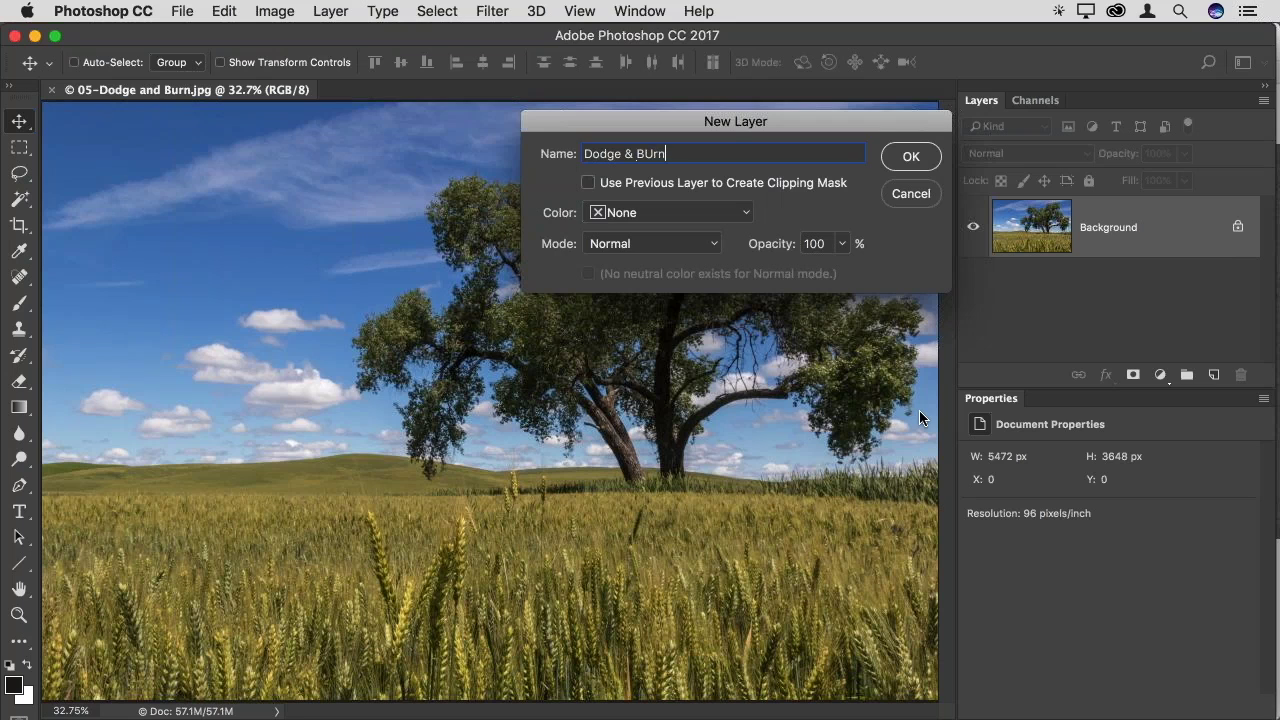
key("BackSpace")
key("BackSpace")
key("BackSpace")
type("urn")
Create the Dodge & Burn layer in Overlay mode, filled with the Overlay-neutral color (50% gray)
left_click(651, 246)
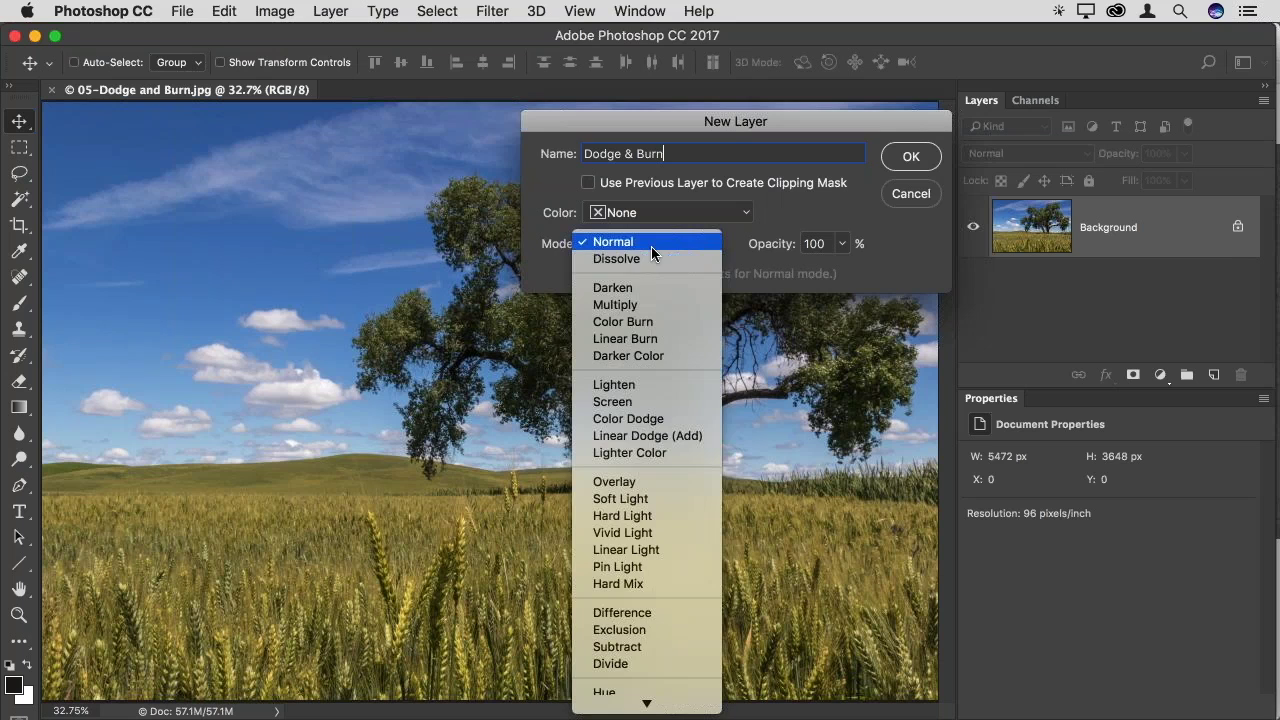
left_click(661, 481)
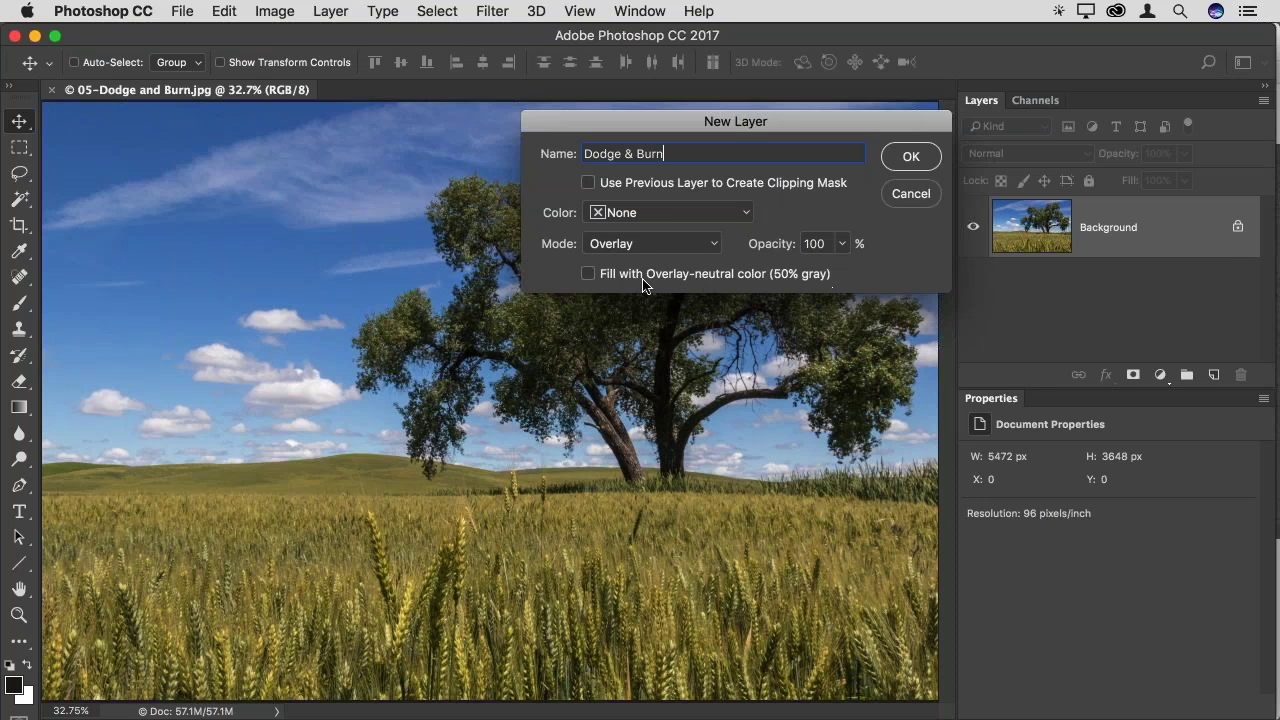
left_click(588, 275)
left_click(905, 164)
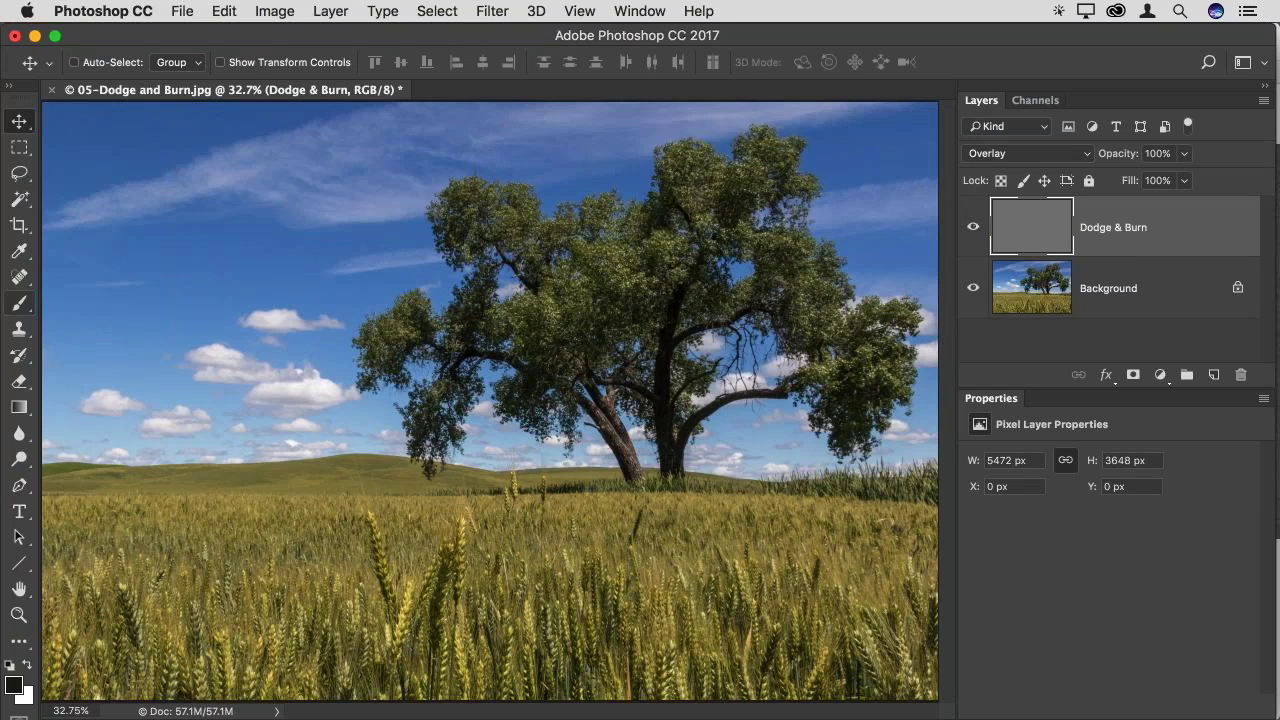
Activate the Brush tool and check its size and hardness settings
key("super")
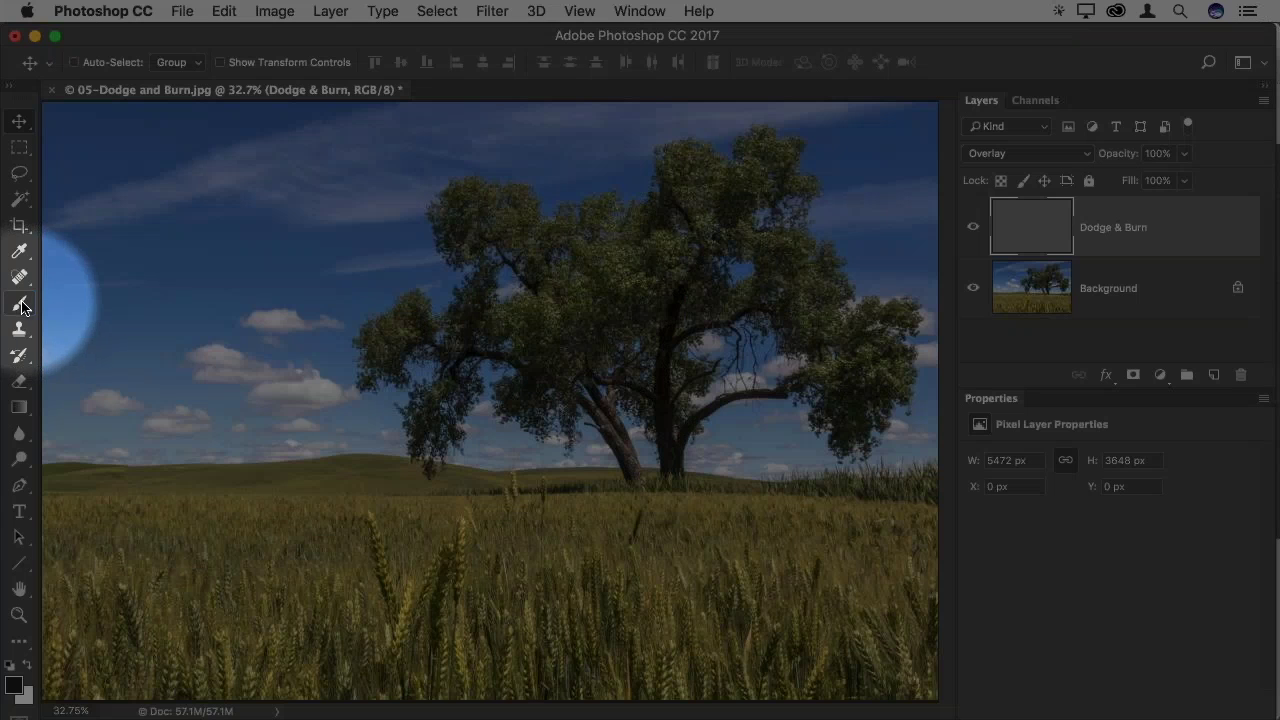
left_click(21, 305)
left_click(104, 62)
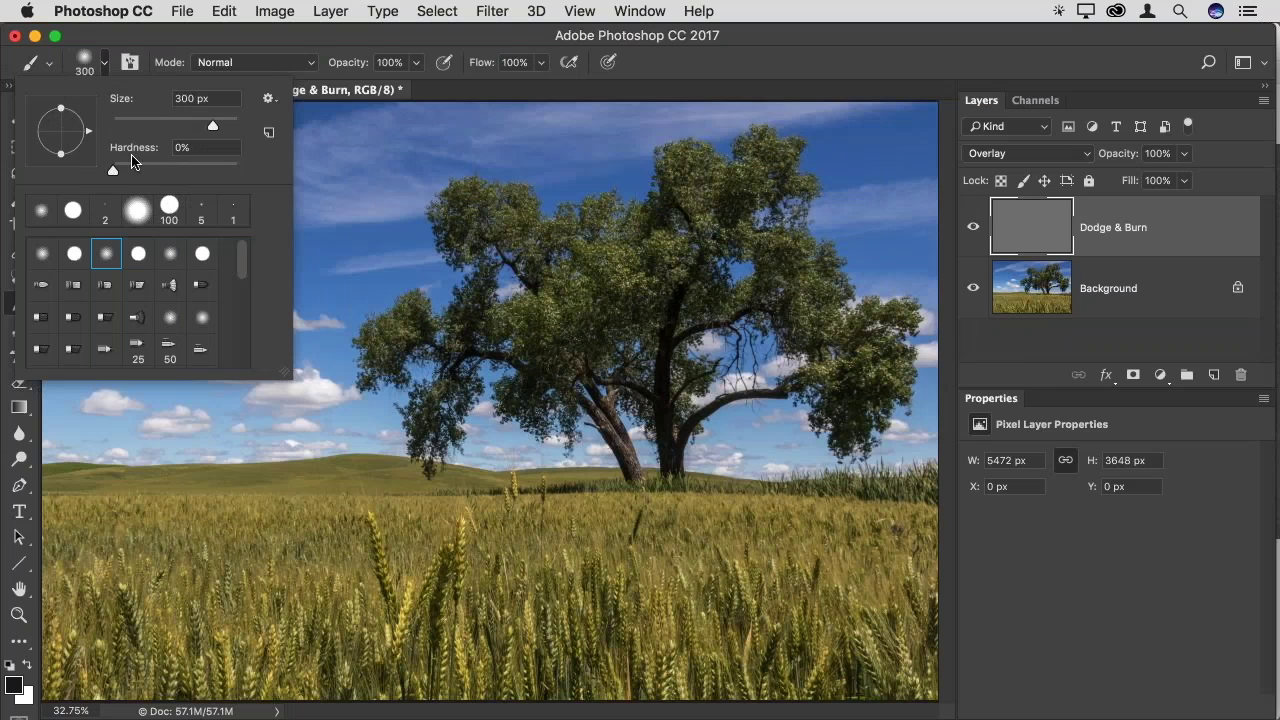
left_click(106, 70)
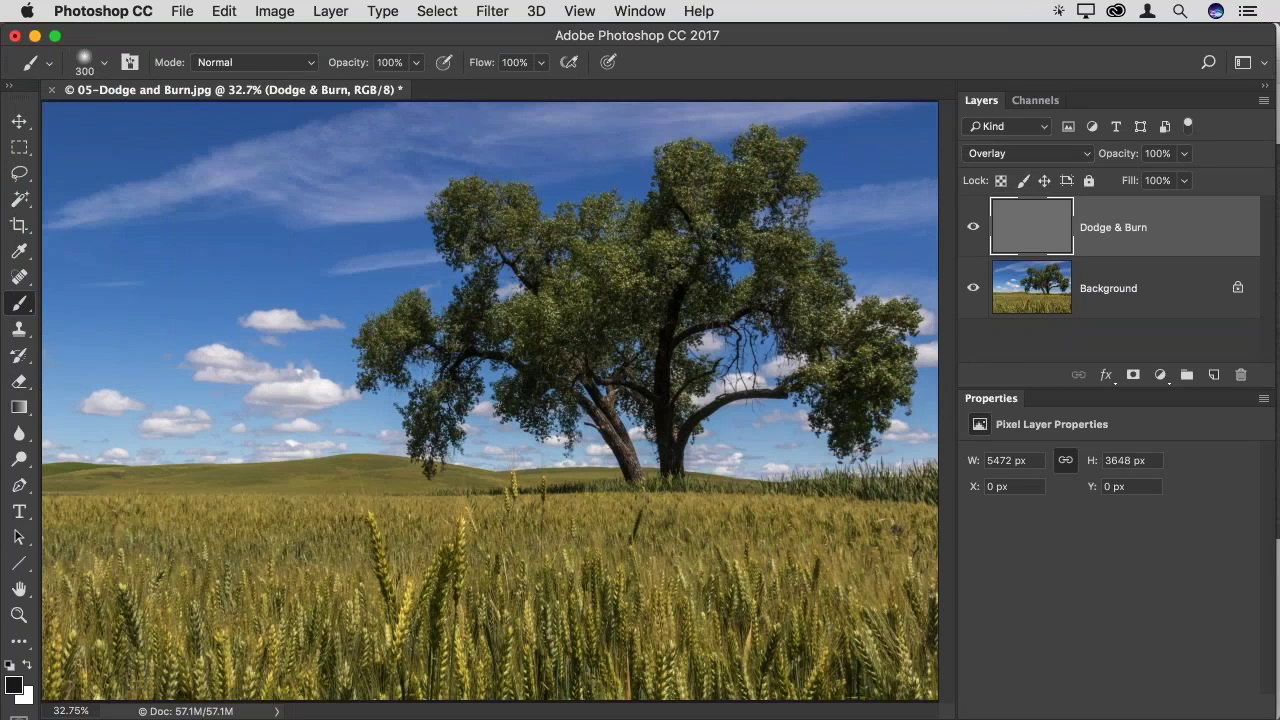
Enlarge the brush to 900 px for painting on the Dodge & Burn layer
key("bracketright")
key("bracketright")
key("bracketright")
key("bracketright")
key("bracketright")
key("bracketright")
key("bracketright")
key("bracketright")
key("bracketright")
key("bracketright")
key("bracketright")
key("bracketright")
key("bracketright")
key("bracketright")
key("bracketleft")
key("bracketleft")
key("bracketleft")
key("bracketleft")
key("bracketleft")
key("bracketleft")
key("bracketleft")
key("bracketleft")
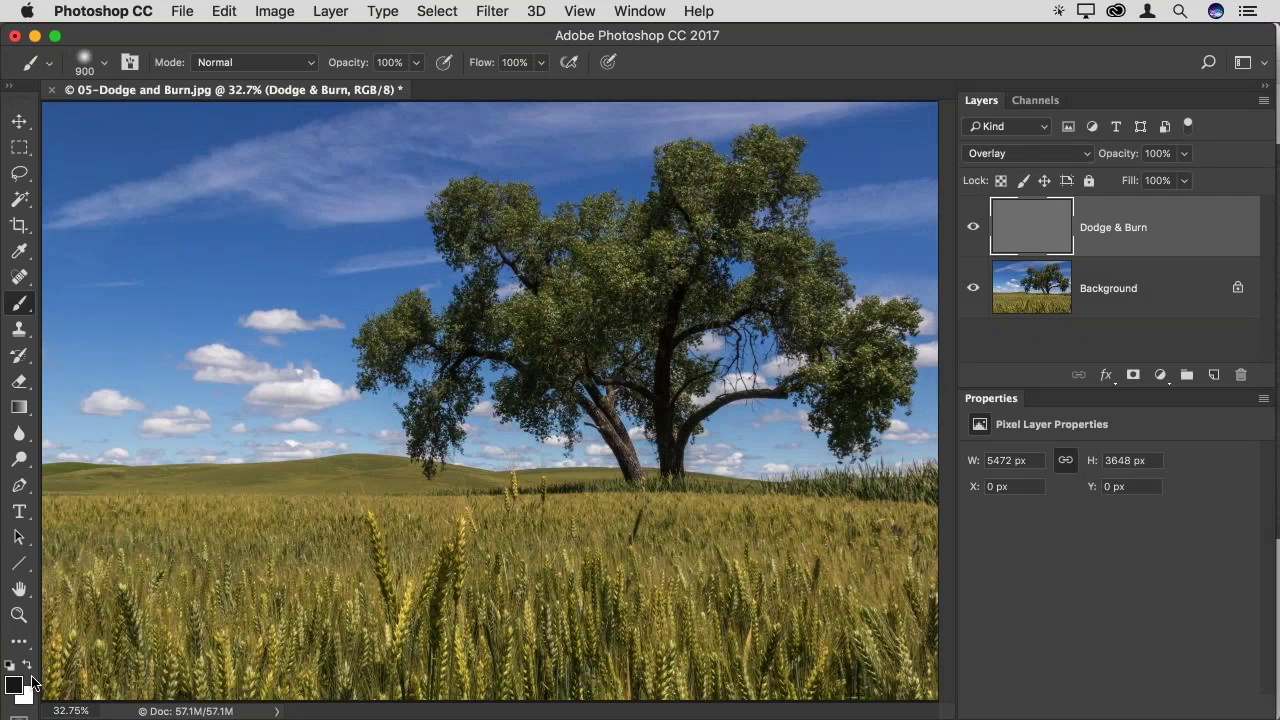
Paint a black stroke across the foreground wheat on the Dodge & Burn layer to darken it
key("x")
key("x")
key("x")
key("x")
key("x")
key("x")
left_click_drag(90, 640, 940, 622)
Swap the foreground color to white and paint over the tree's foliage on the Dodge & Burn layer to lighten it
key("x")
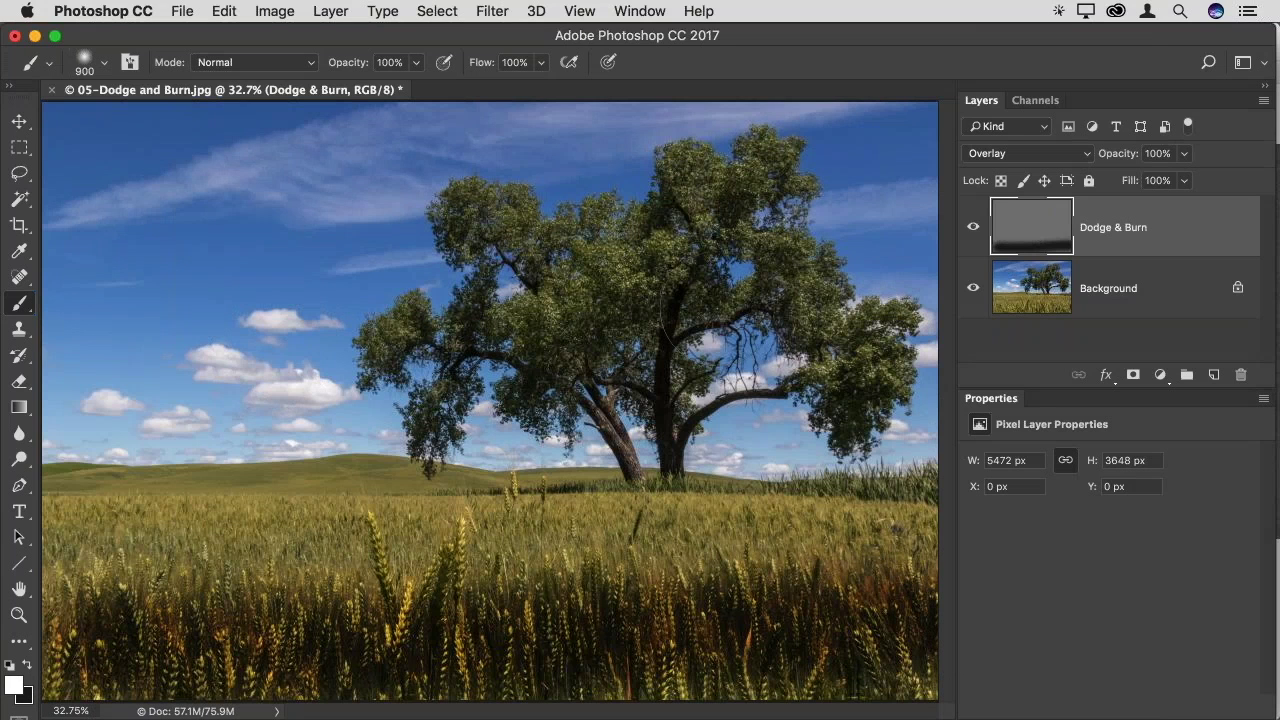
mouse_move(760, 250)
left_mouse_down()
mouse_move(700, 300)
mouse_move(480, 320)
left_mouse_up()
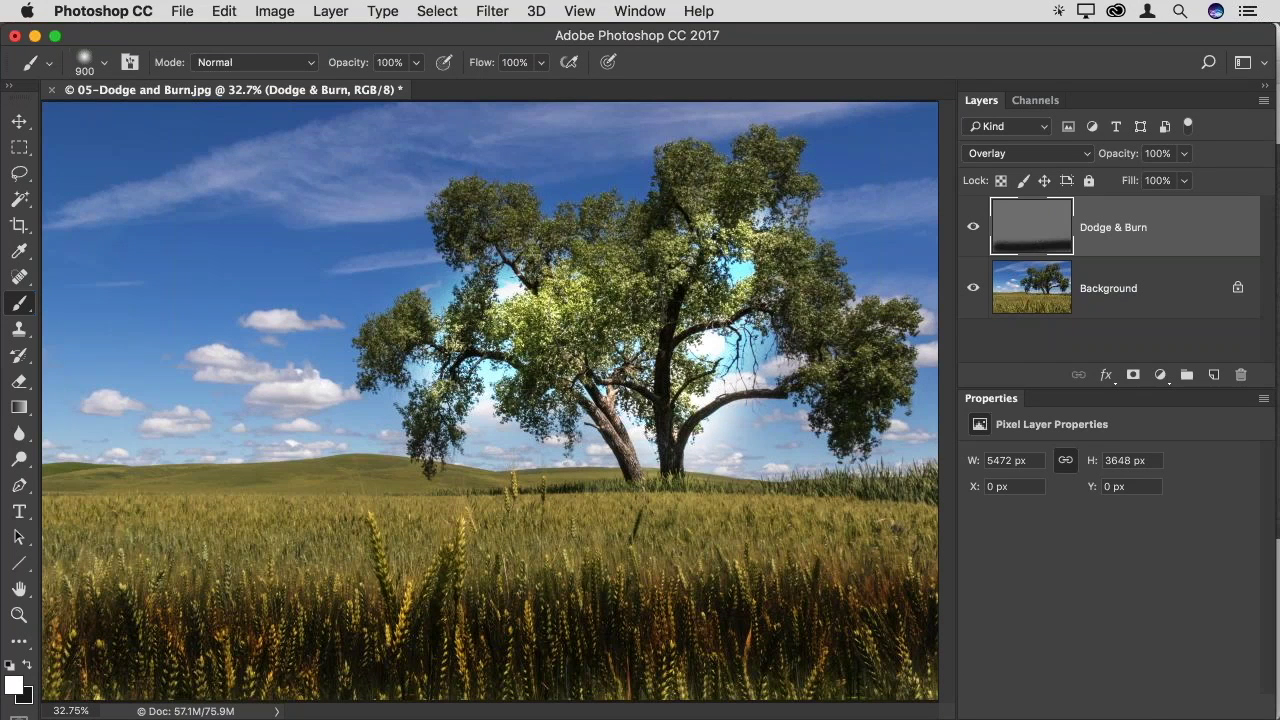
mouse_move(560, 330)
left_mouse_down()
mouse_move(700, 290)
mouse_move(830, 330)
mouse_move(845, 395)
left_mouse_up()
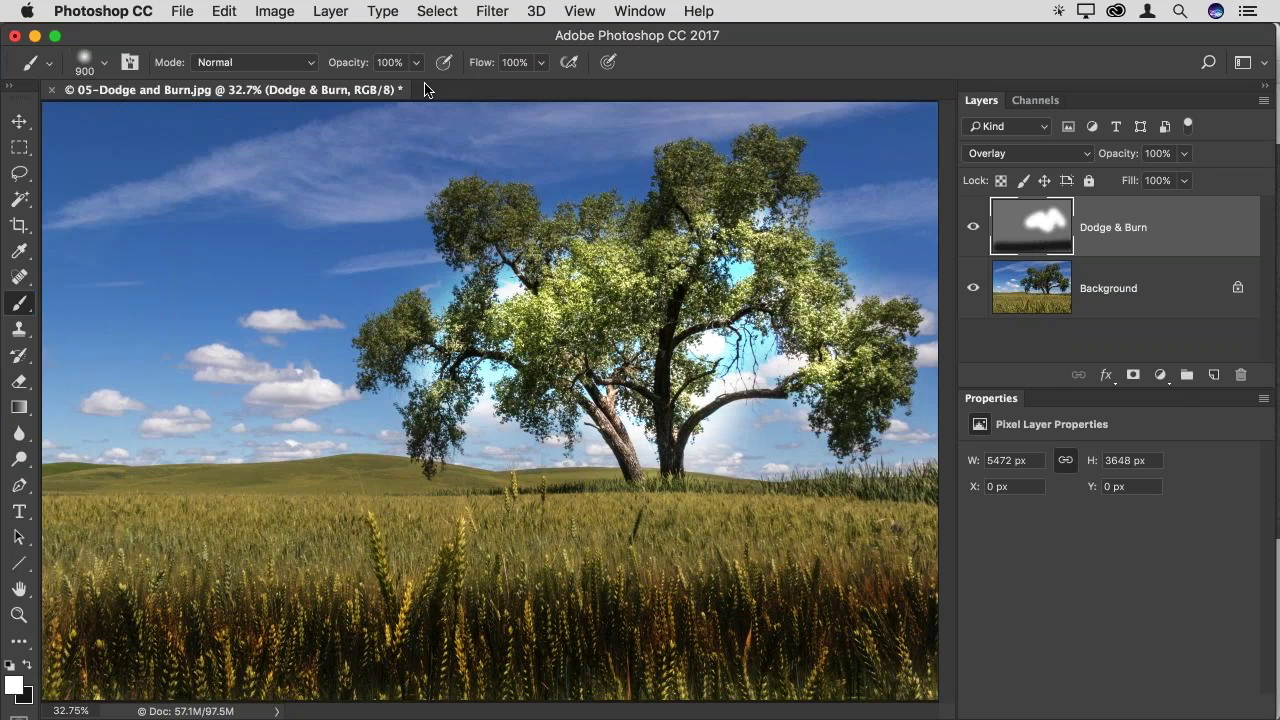
Undo the black and white brush strokes on the Dodge & Burn layer
key("super+alt+z")
key("super+alt+z")
key("super+alt+z")
key("super+alt+z")
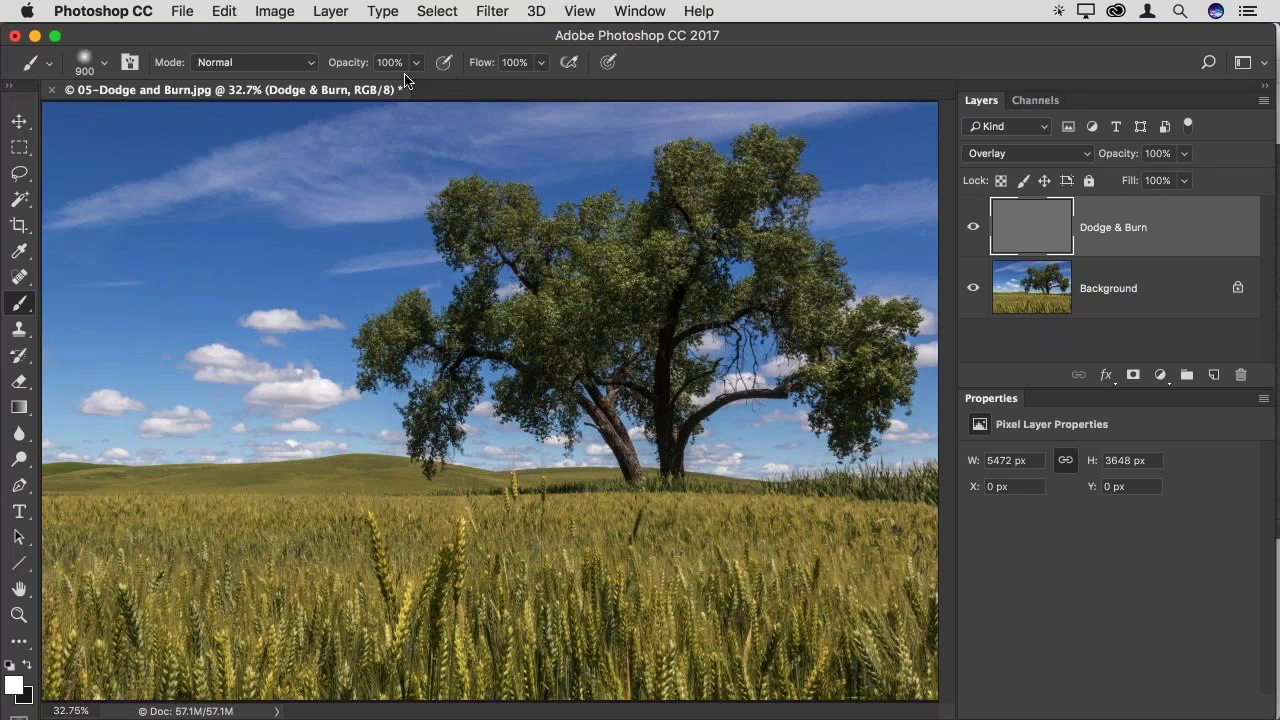
Lighten the tree's foliage and trunks on the Dodge & Burn layer with white at 20% brush opacity, reducing the brush to 600 px
key("2")
left_click_drag(507, 296, 650, 391)
key("bracketleft")
key("bracketleft")
key("bracketleft")
left_click(668, 437)
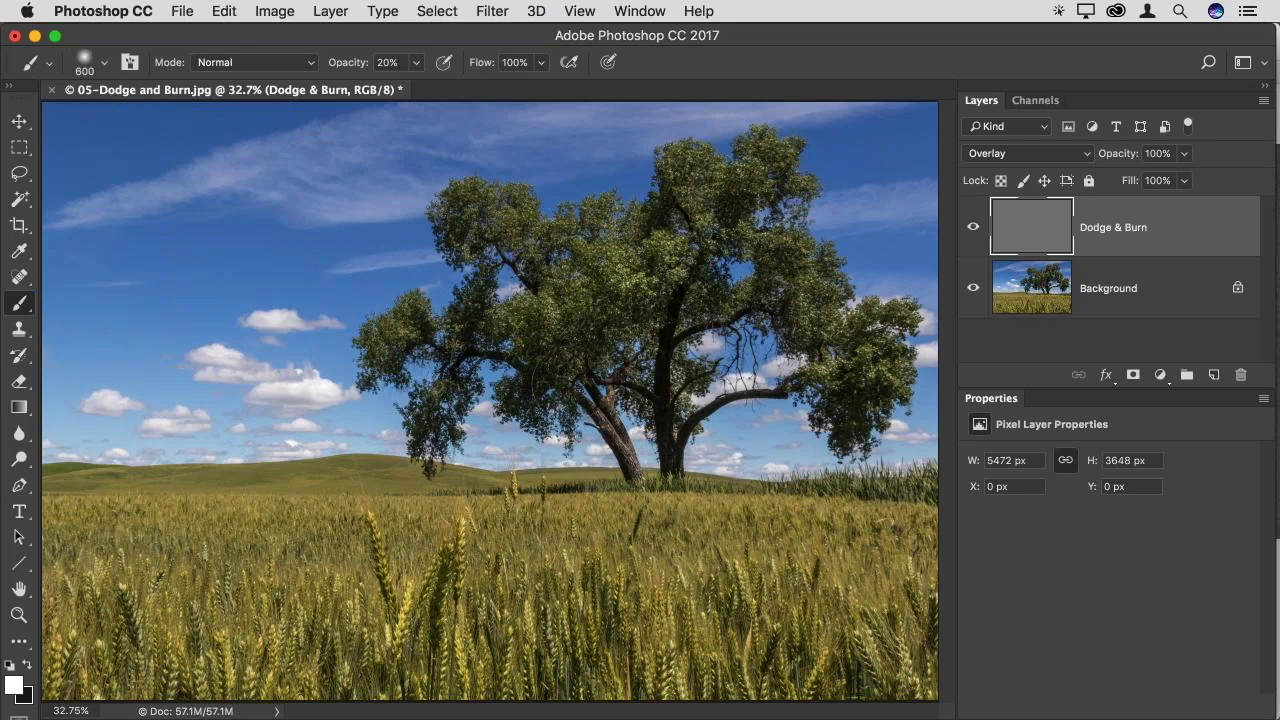
left_click(609, 447)
mouse_move(724, 350)
left_mouse_down()
mouse_move(708, 198)
mouse_move(783, 313)
mouse_move(833, 315)
mouse_move(874, 359)
left_mouse_up()
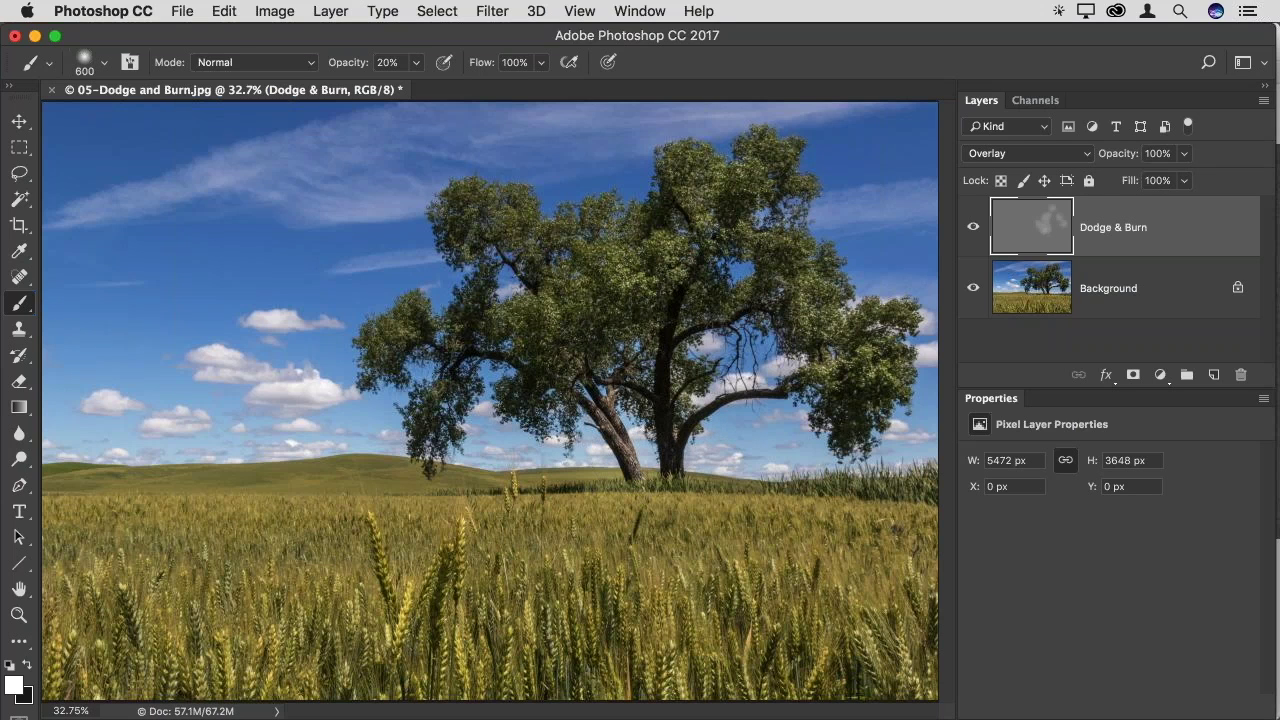
Swap the foreground color to black, enlarge the brush to 1000 px and darken the foreground wheat on the Dodge & Burn layer
key("x")
key("bracketright")
key("bracketright")
key("bracketright")
key("bracketright")
left_click_drag(150, 650, 880, 650)
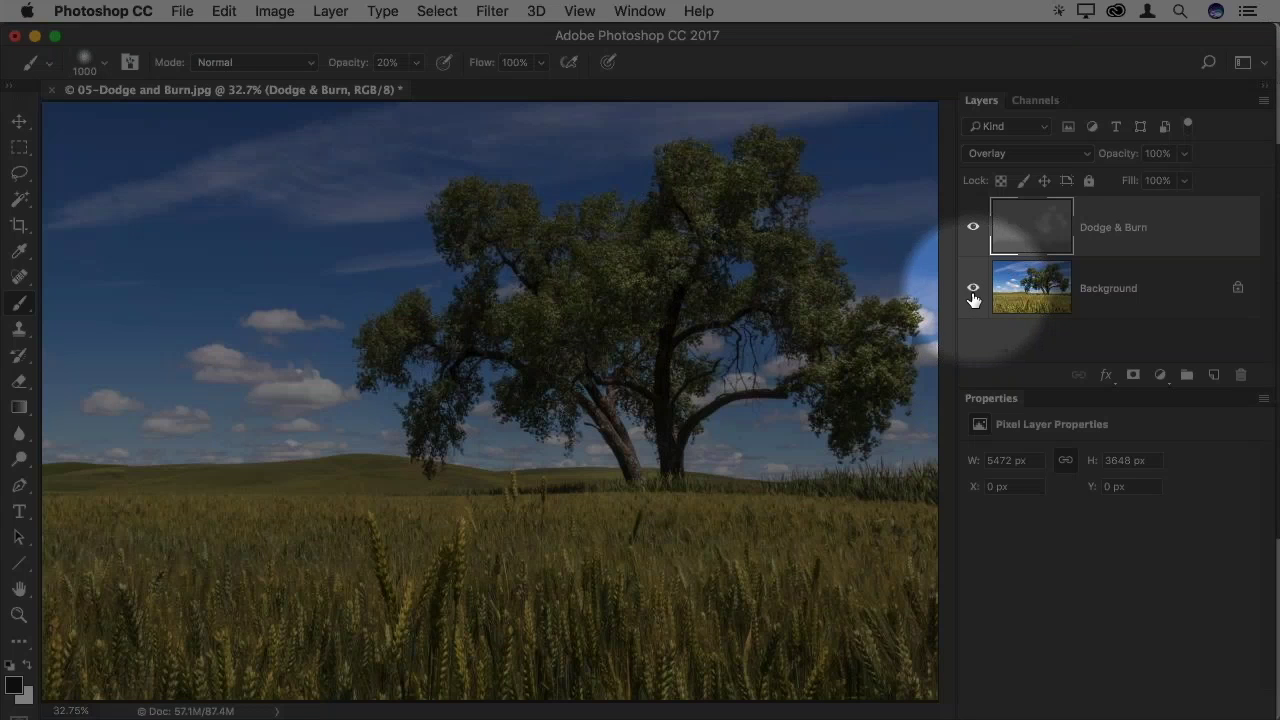
Hide the Background layer to examine the painted strokes on the Dodge & Burn layer alone, and show it again
left_click(973, 289)
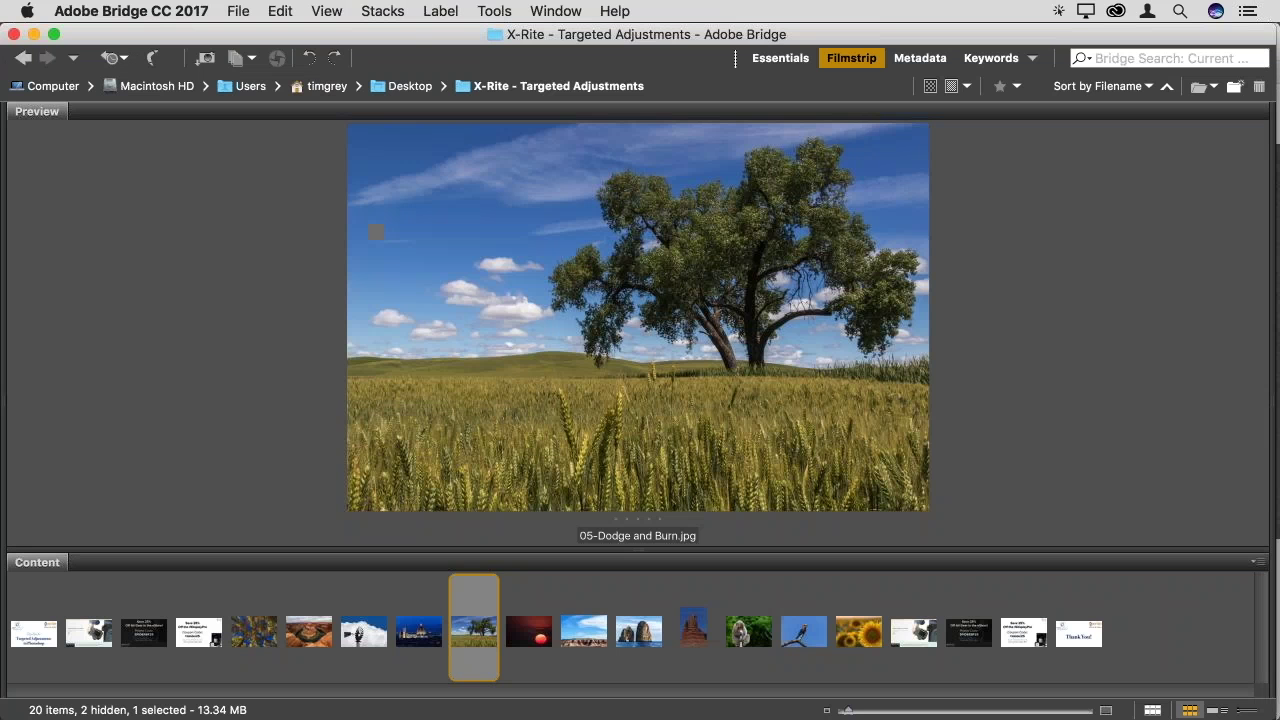
left_click(528, 632)
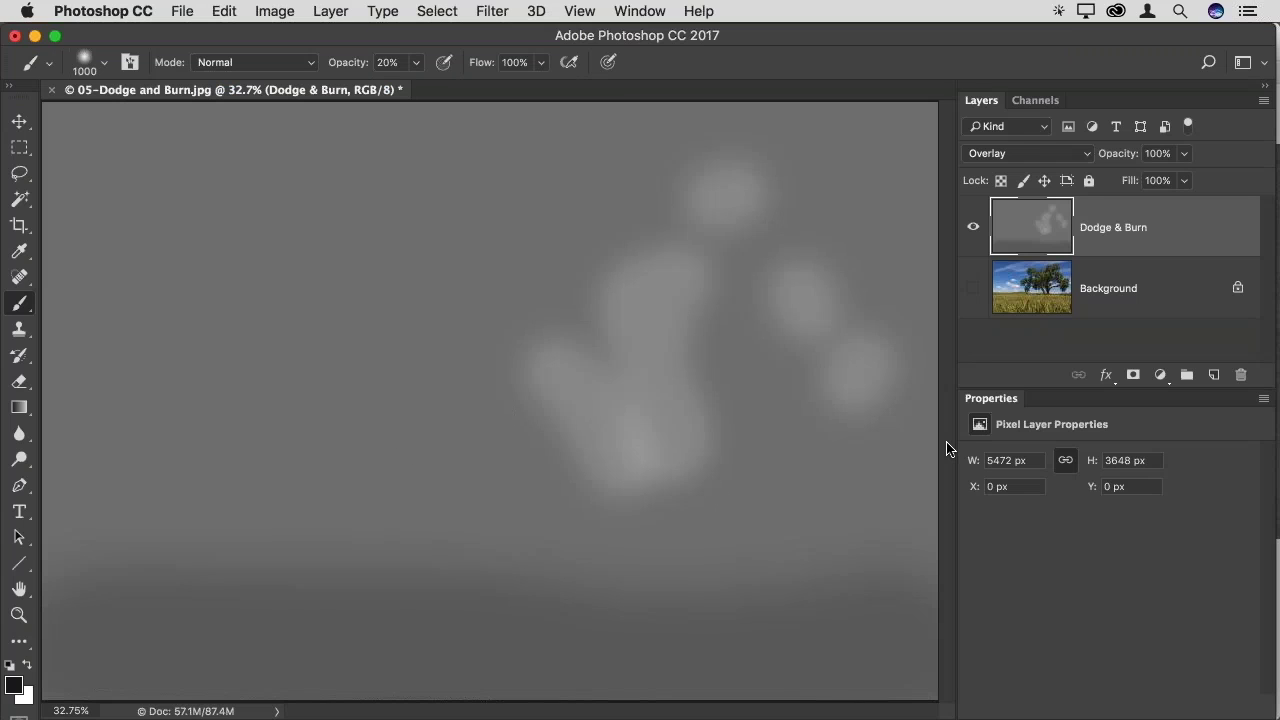
left_click(975, 289)
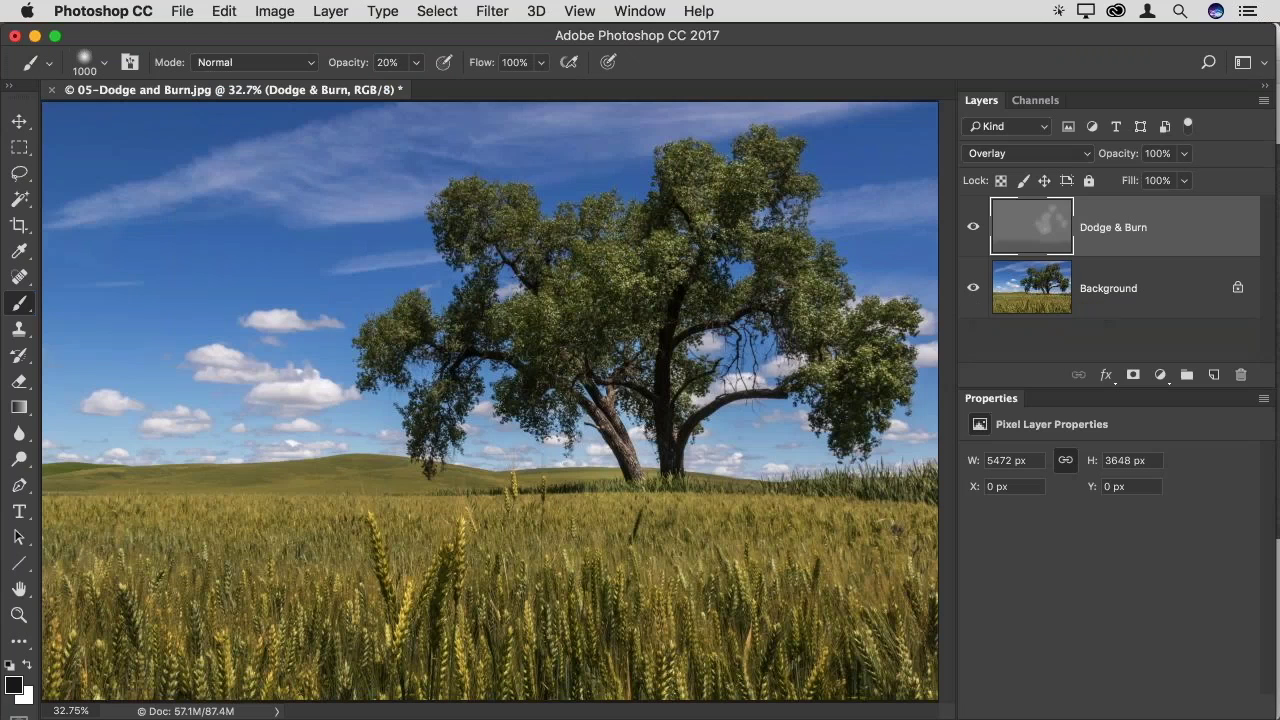
Add a Curves adjustment layer above the Dodge & Burn layer and enlarge its properties area to show the full curve
left_click(1160, 374)
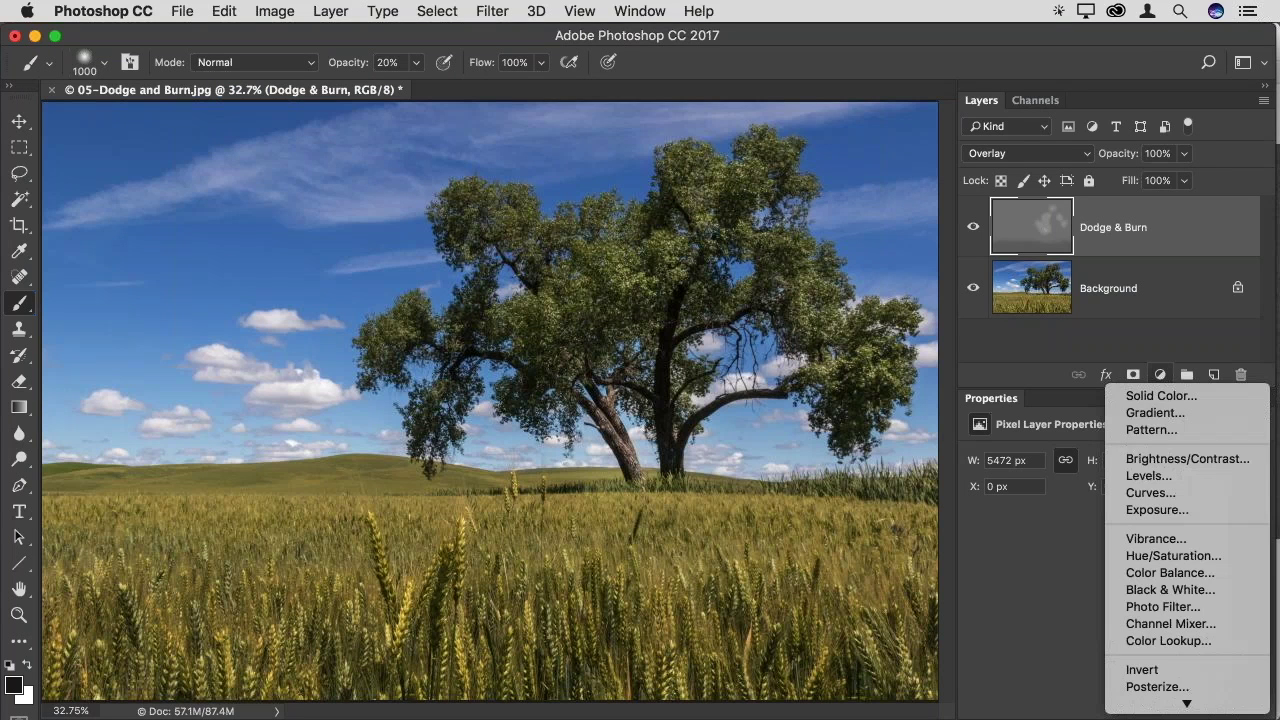
left_click(1165, 497)
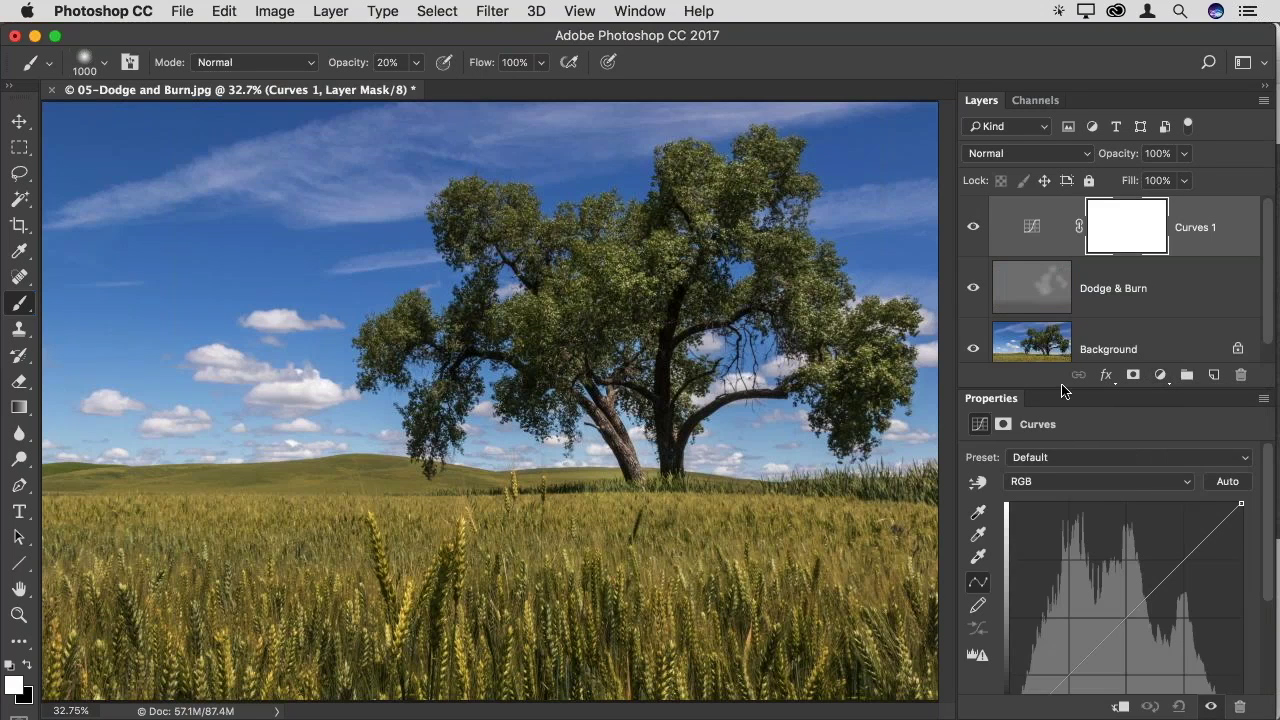
left_click_drag(1063, 390, 1063, 312)
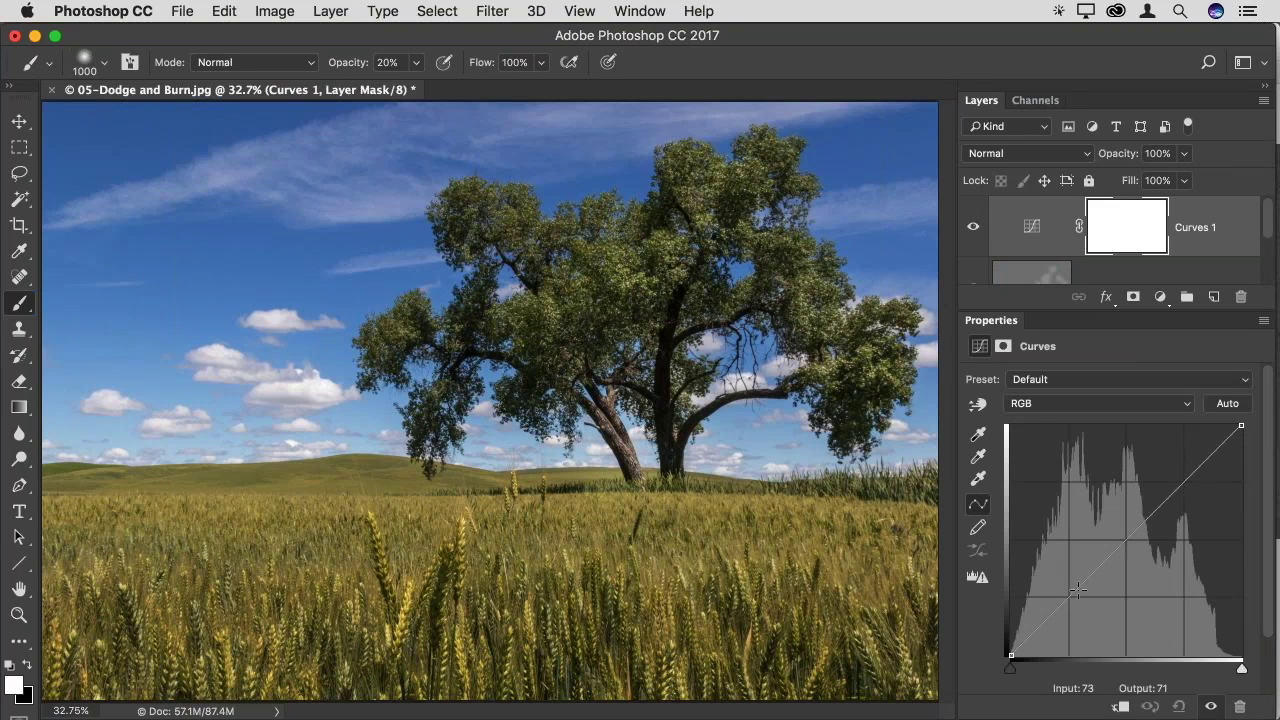
Distort the RGB curve into extreme shapes with several anchor points, and reset the adjustment to its defaults
left_click_drag(1077, 590, 1098, 608)
left_click(1150, 545)
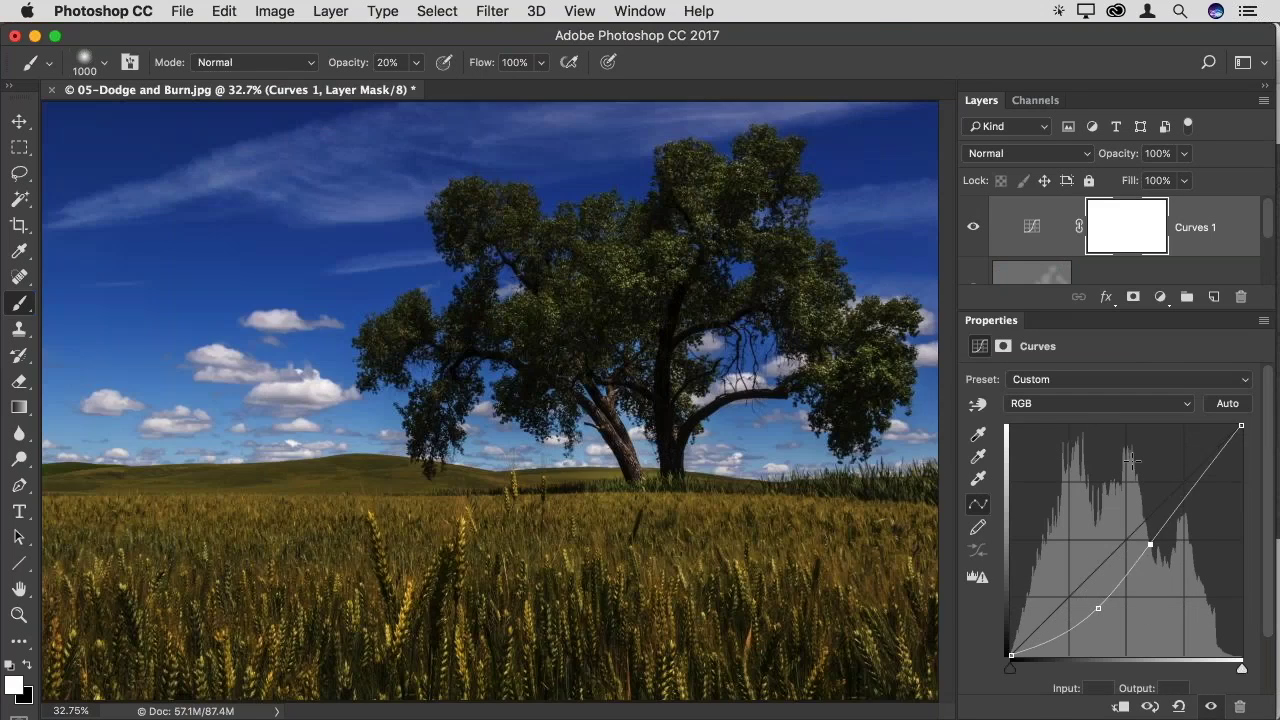
left_click_drag(1131, 459, 1128, 444)
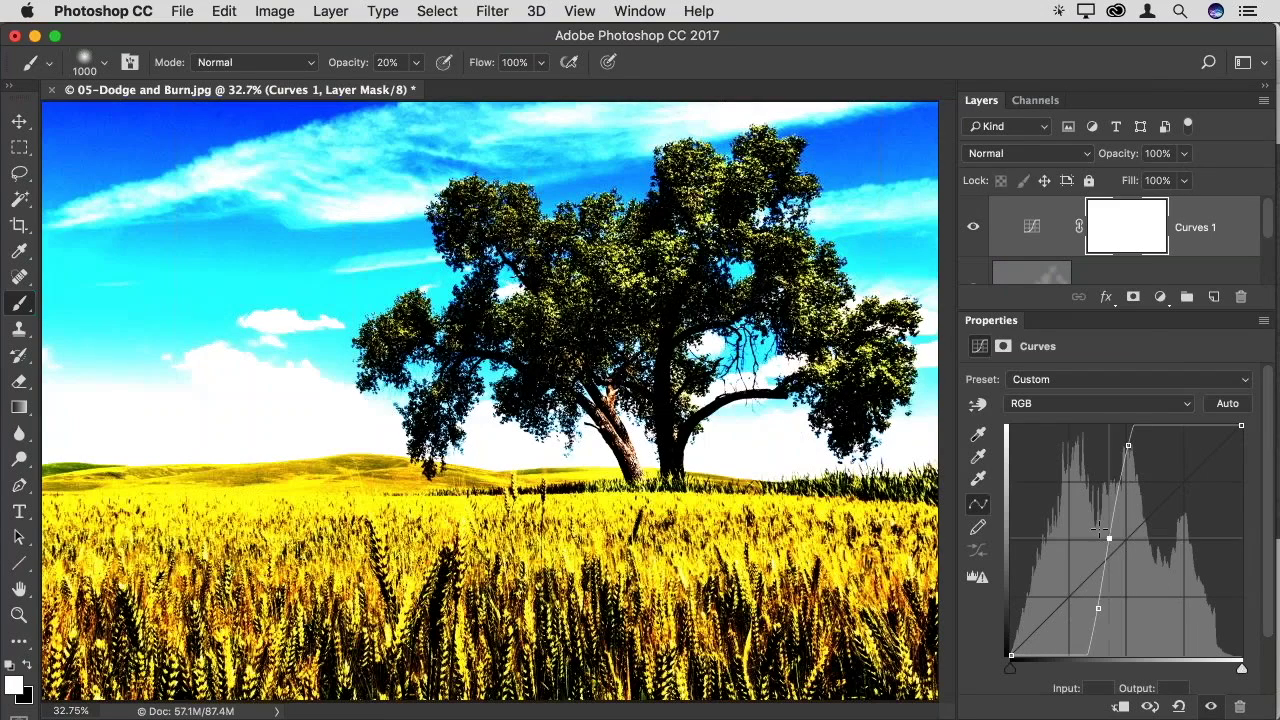
left_click_drag(1115, 520, 1124, 549)
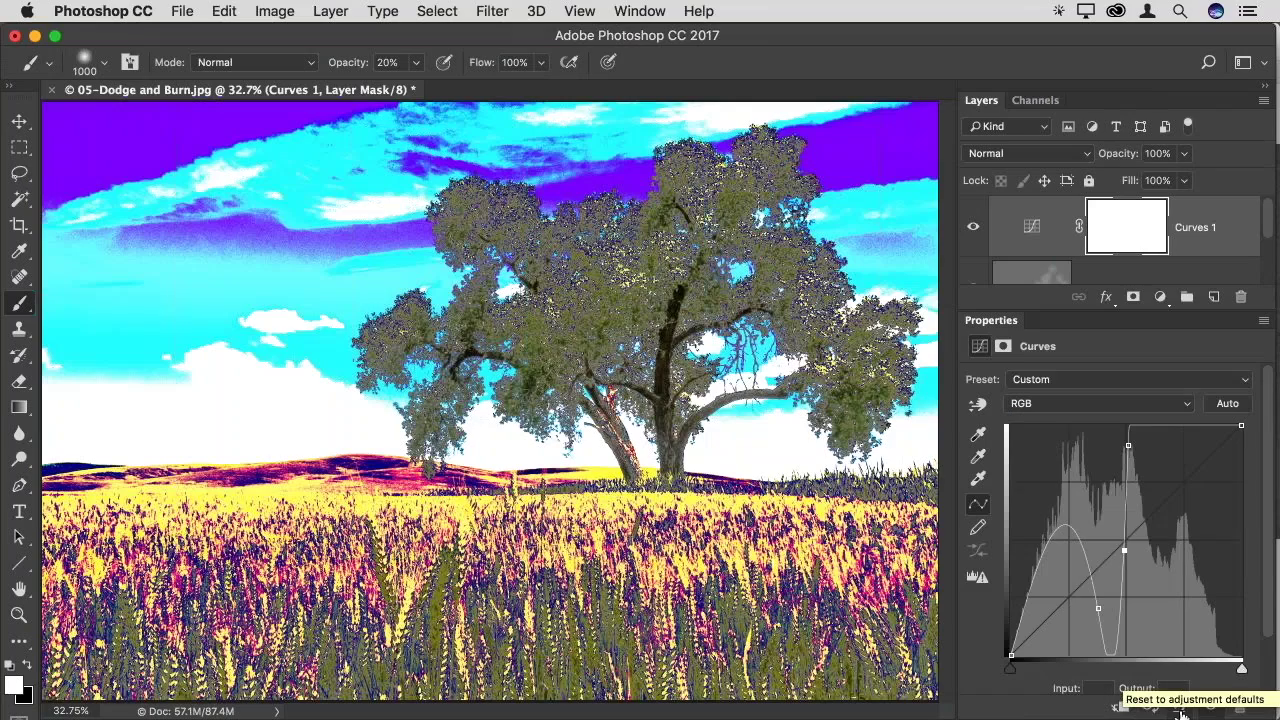
left_click(1180, 708)
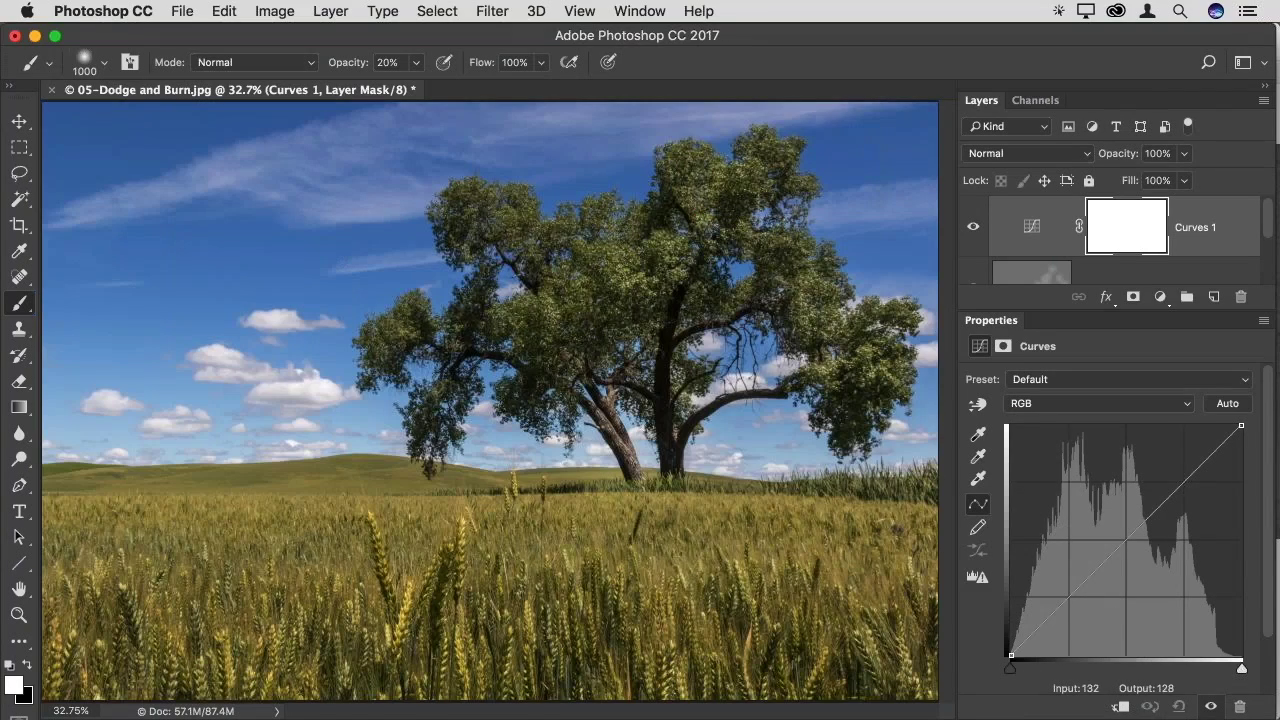
Pull the RGB curve's midtones down, raise a second point for extreme contrast, and reset the Curves 1 adjustment to its defaults
left_click(1140, 577)
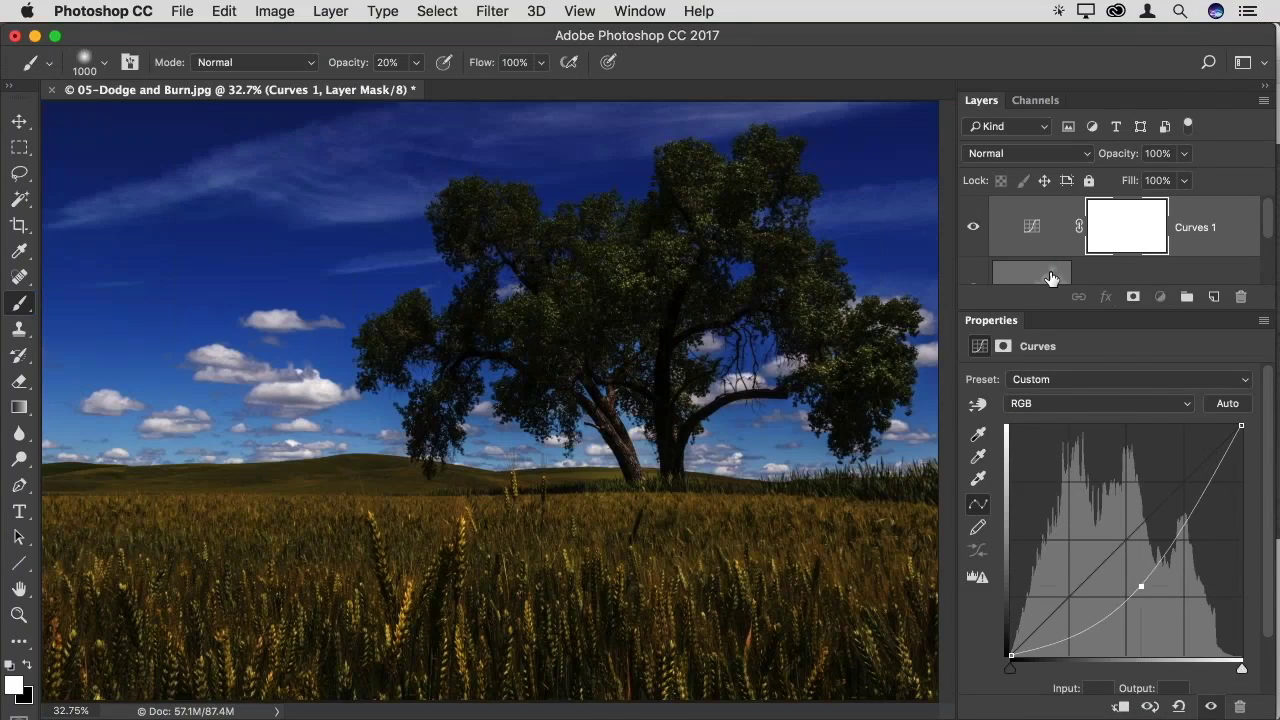
left_click(1050, 276)
scroll(1050, 276, "up", 2)
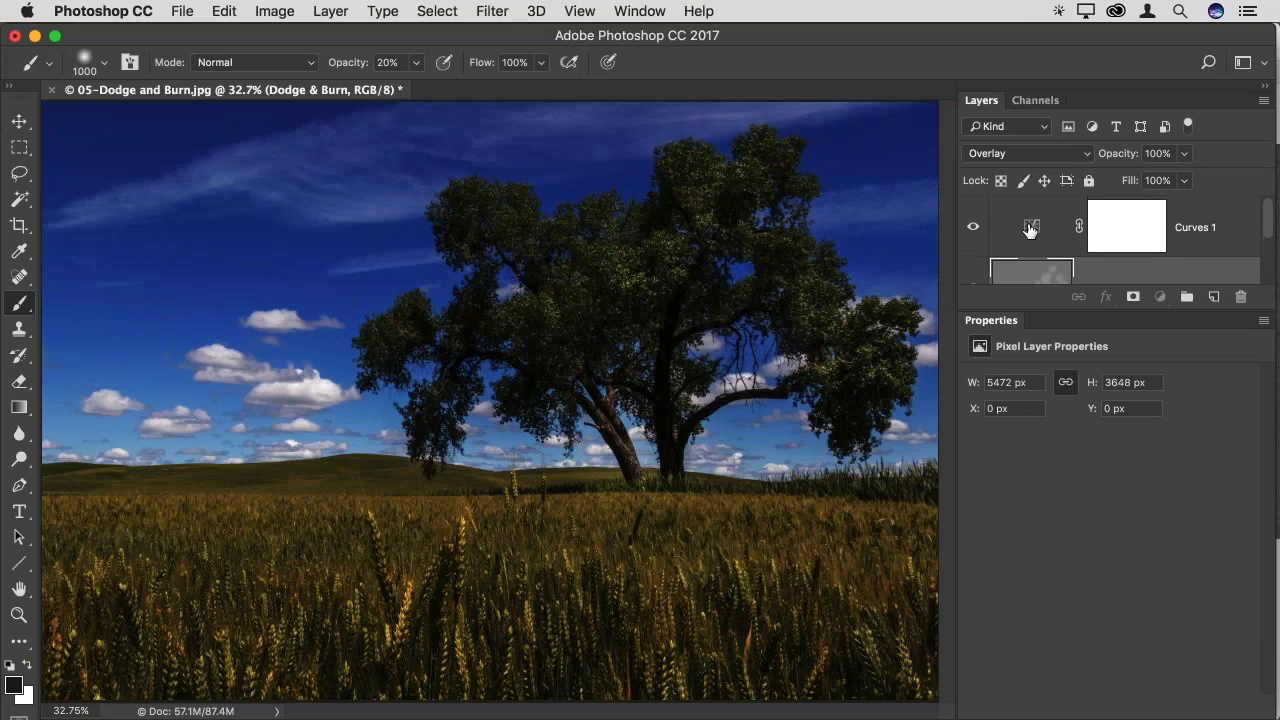
left_click(1030, 229)
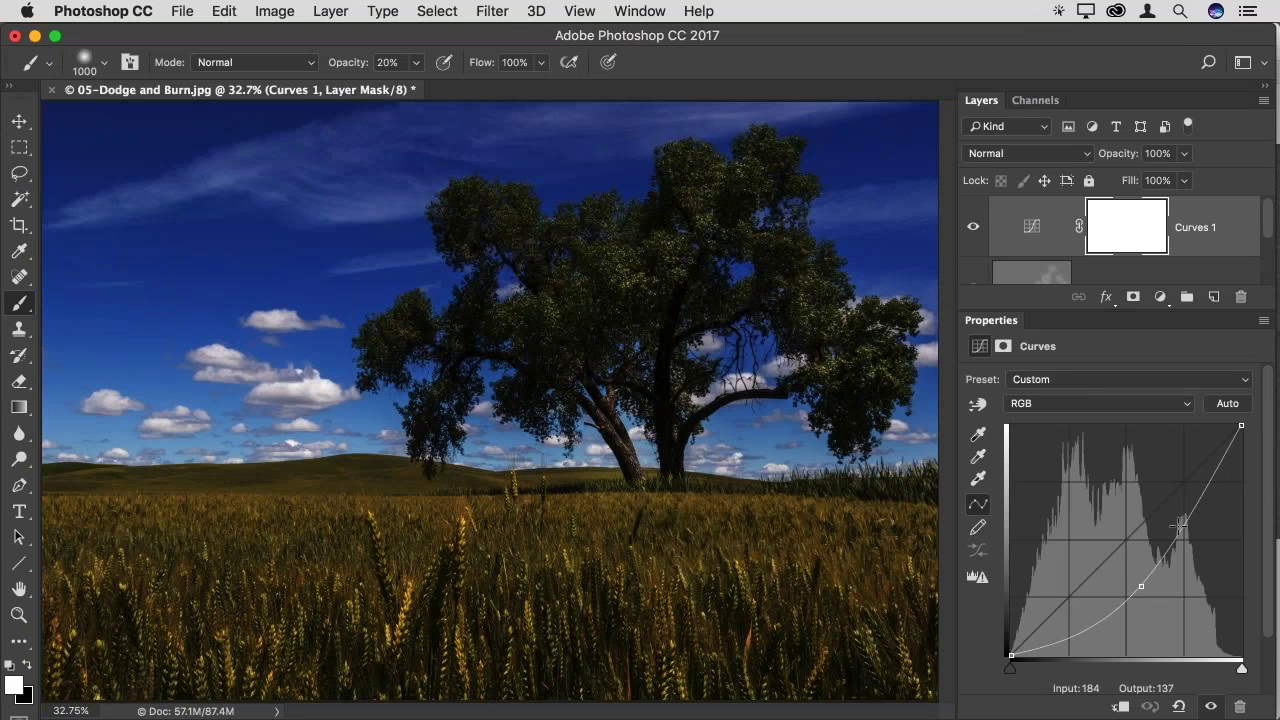
left_click_drag(1170, 540, 1167, 485)
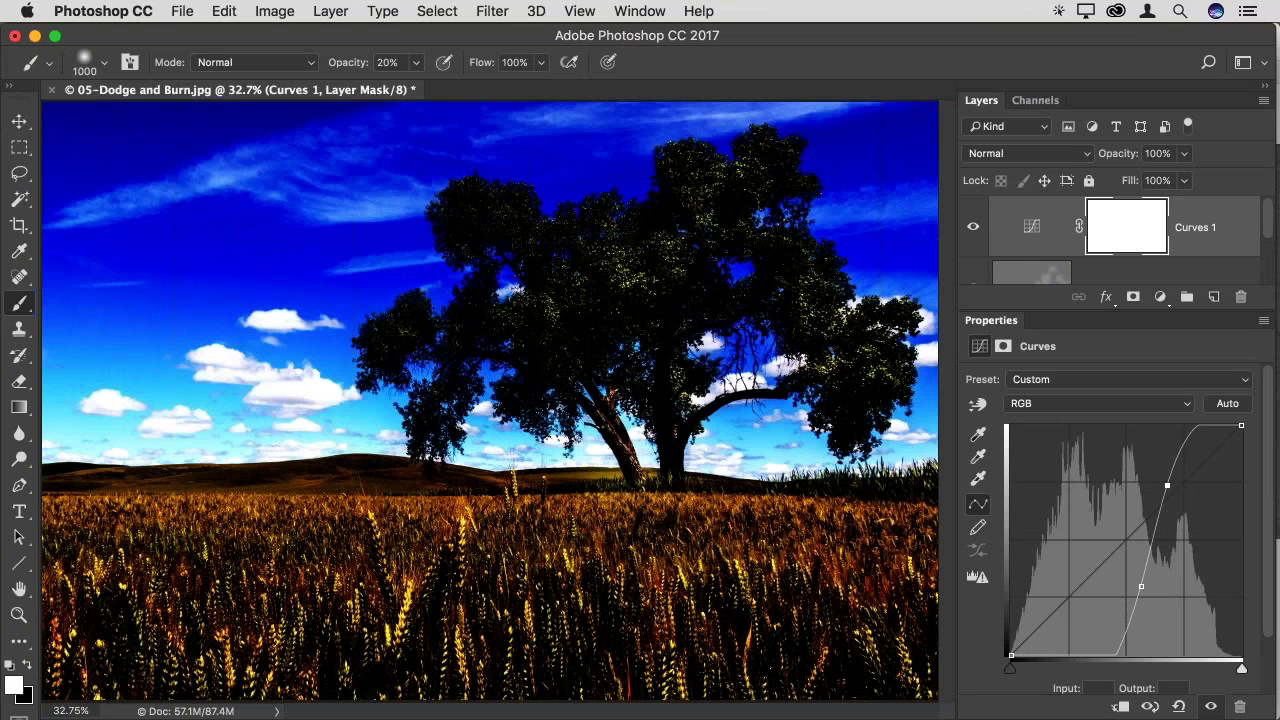
left_click(1180, 708)
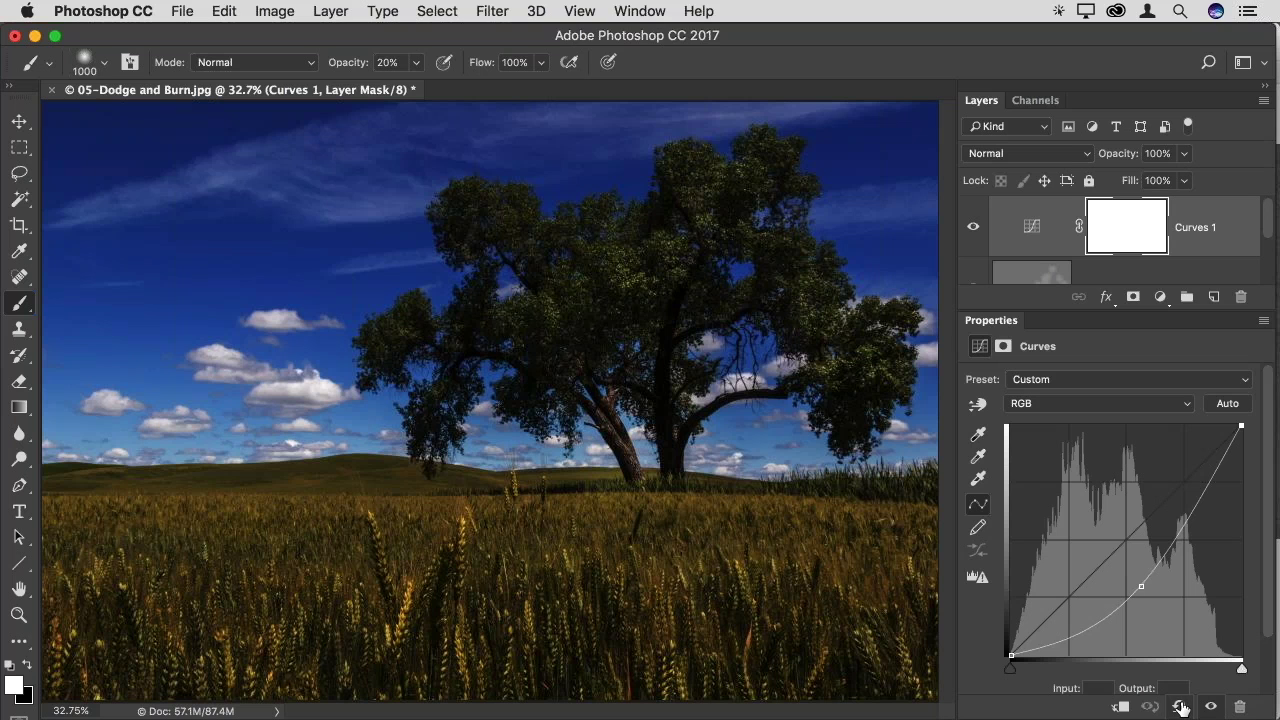
left_click(1180, 708)
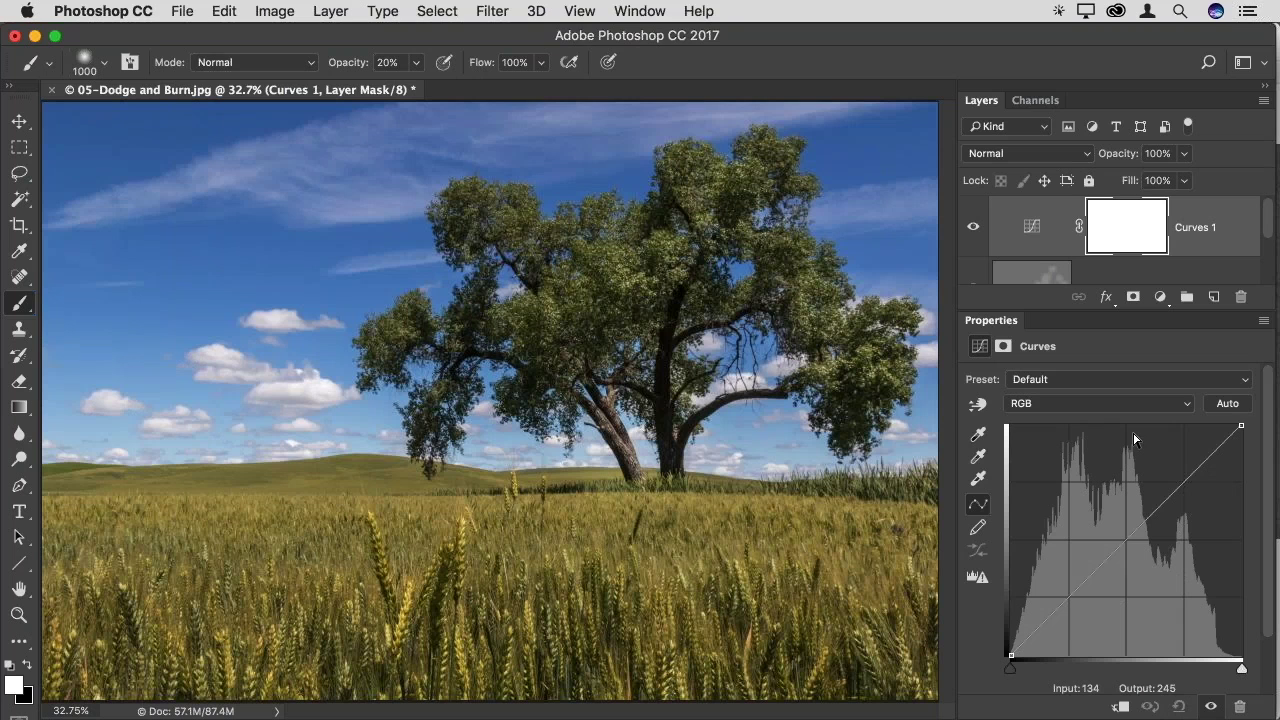
Close 05-Dodge and Burn.jpg without saving and view 06-Stencil.jpg fitted to the screen
key("super+w")
key("super+d")
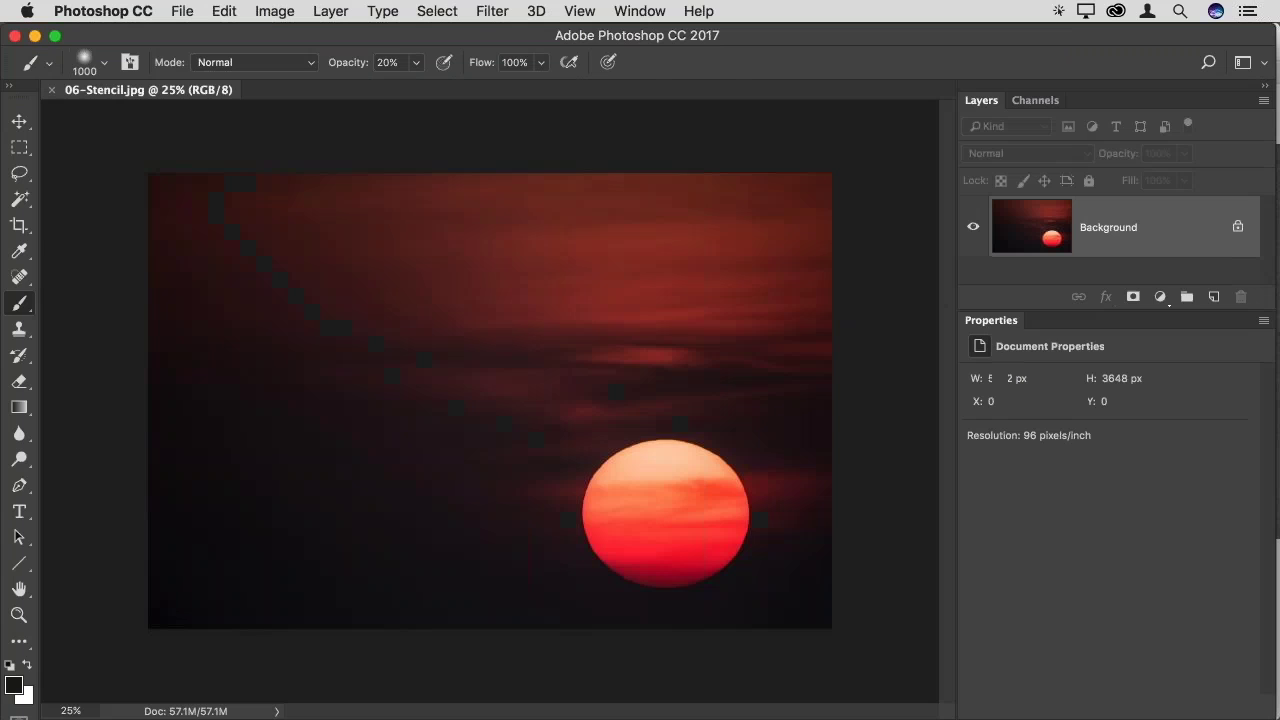
key("super+0")
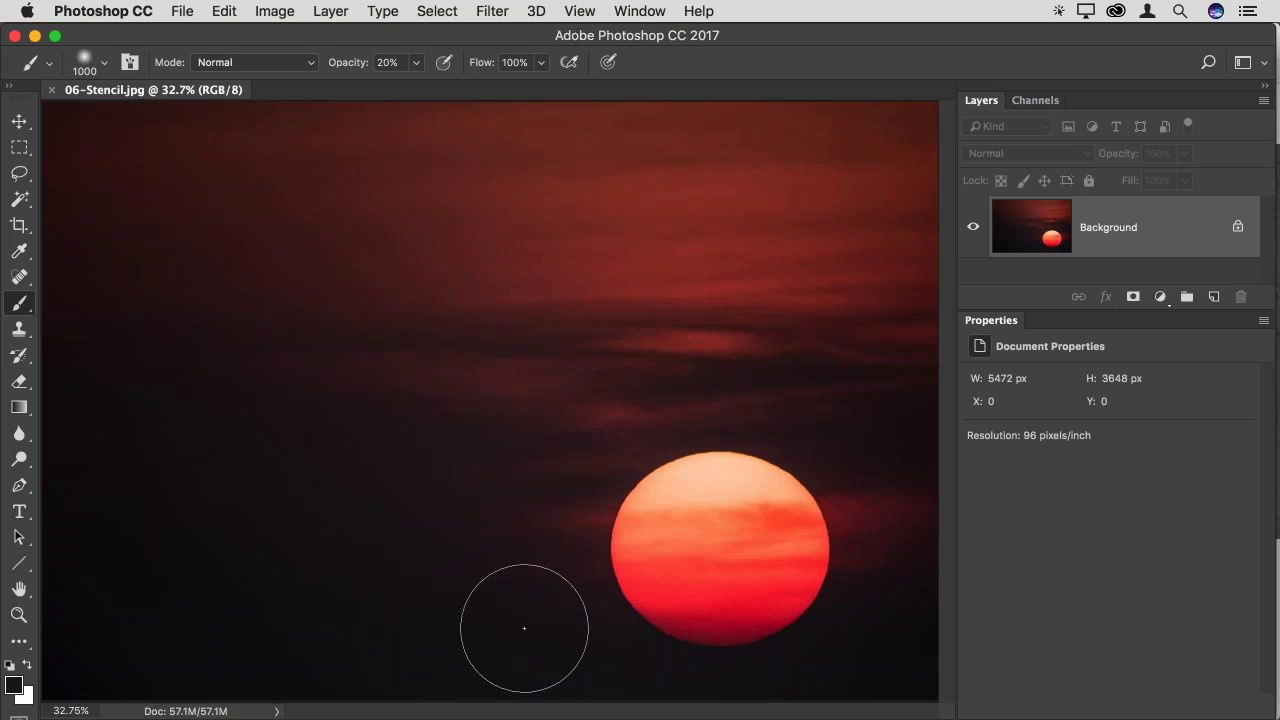
Set the brush opacity to 100%, add a new empty layer above the sunset photo and make white the foreground color
key("0")
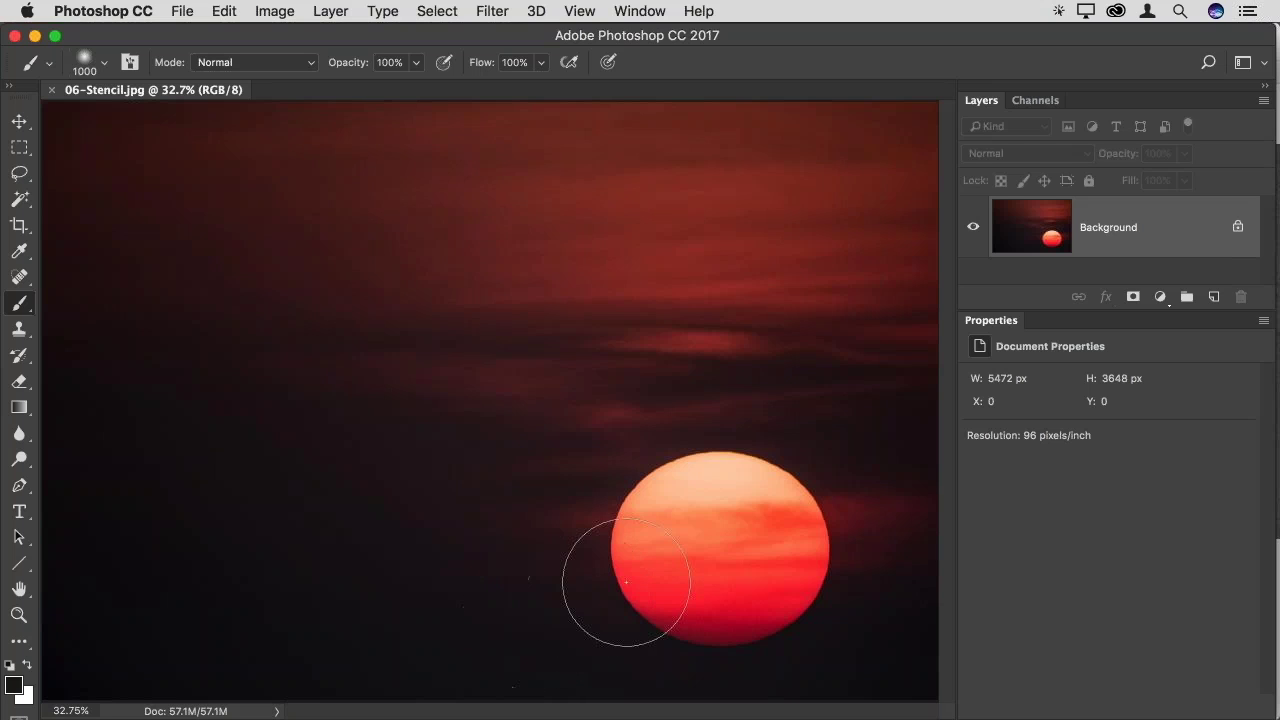
left_click(1215, 298)
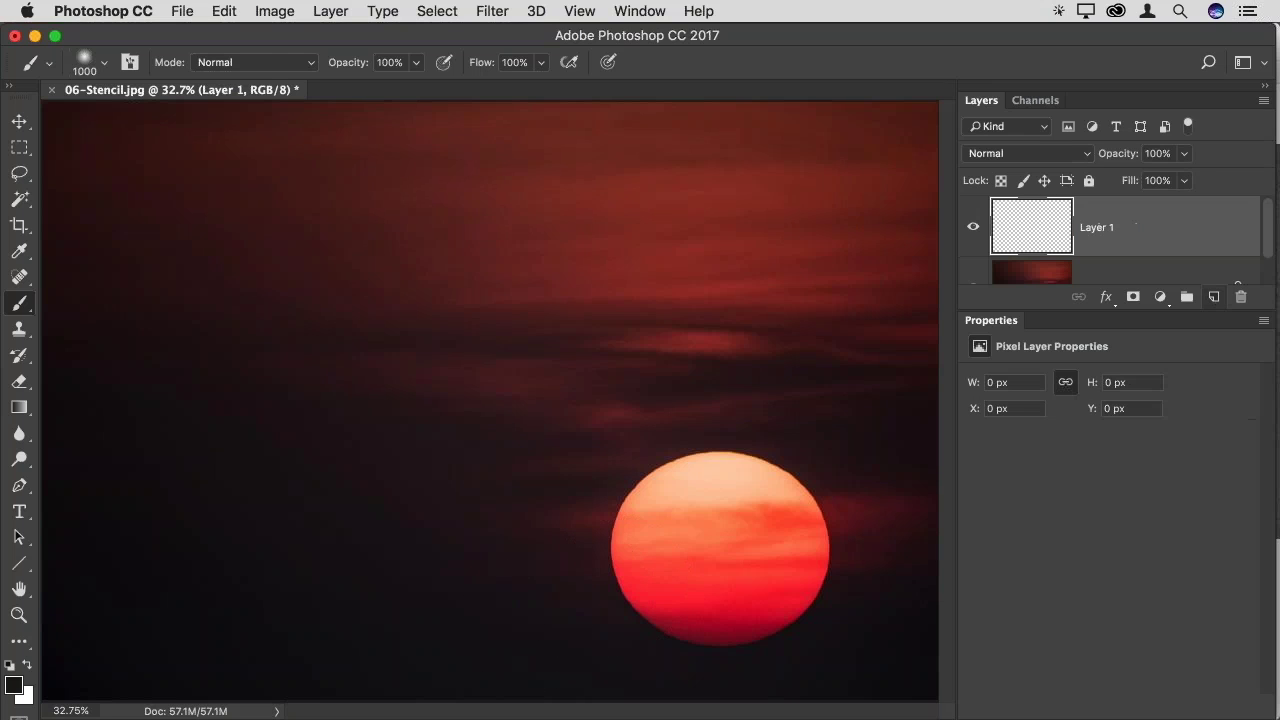
key("x")
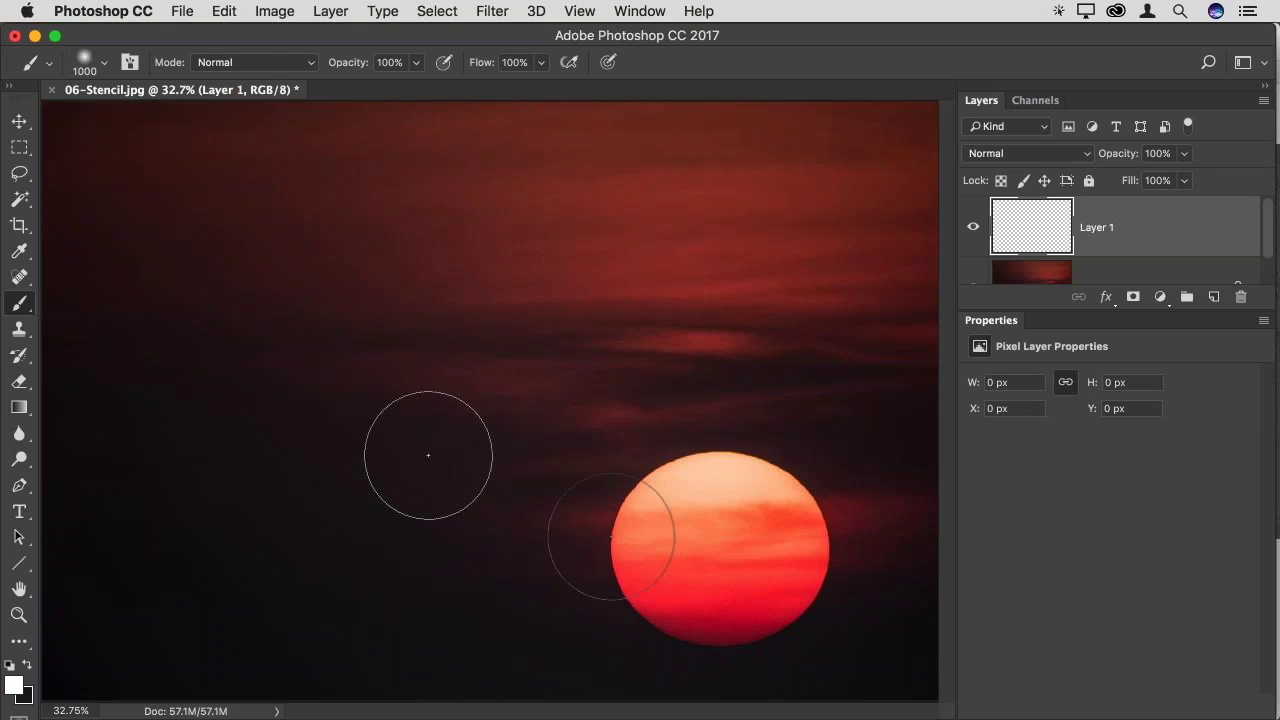
Paint the sun solid white on Layer 1 with a hard-edged 1100 px brush, and toggle the layer's visibility to compare
key("bracketright")
key("shift+bracketright")
key("shift+bracketright")
key("shift+bracketright")
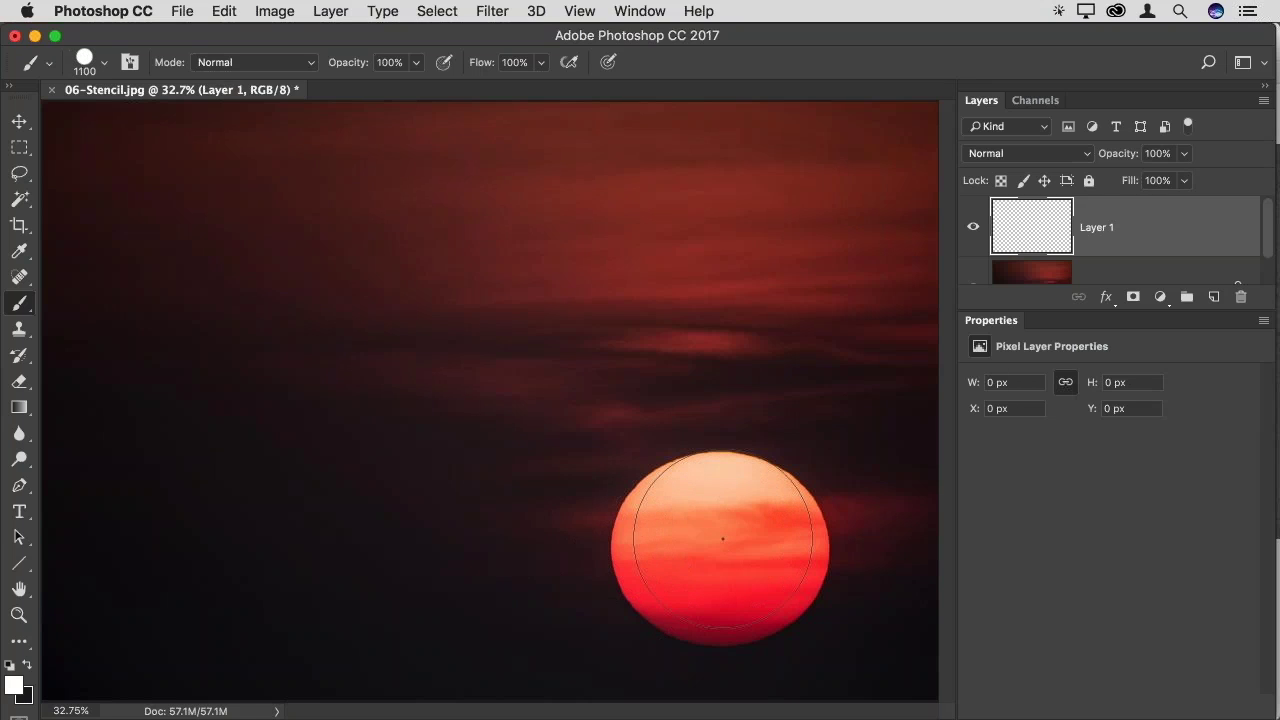
mouse_move(722, 538)
left_mouse_down()
mouse_move(700, 546)
mouse_move(737, 551)
mouse_move(702, 543)
left_mouse_up()
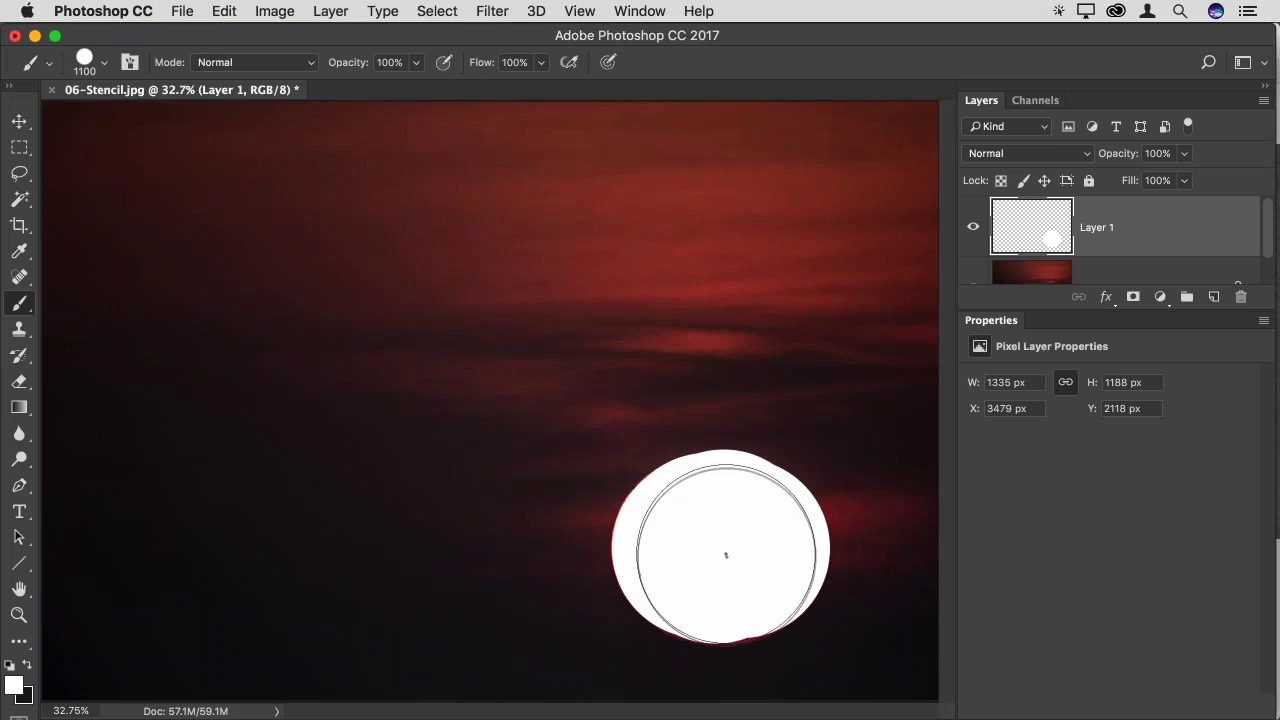
mouse_move(726, 553)
left_mouse_down()
mouse_move(674, 537)
mouse_move(712, 555)
mouse_move(734, 554)
mouse_move(727, 543)
left_mouse_up()
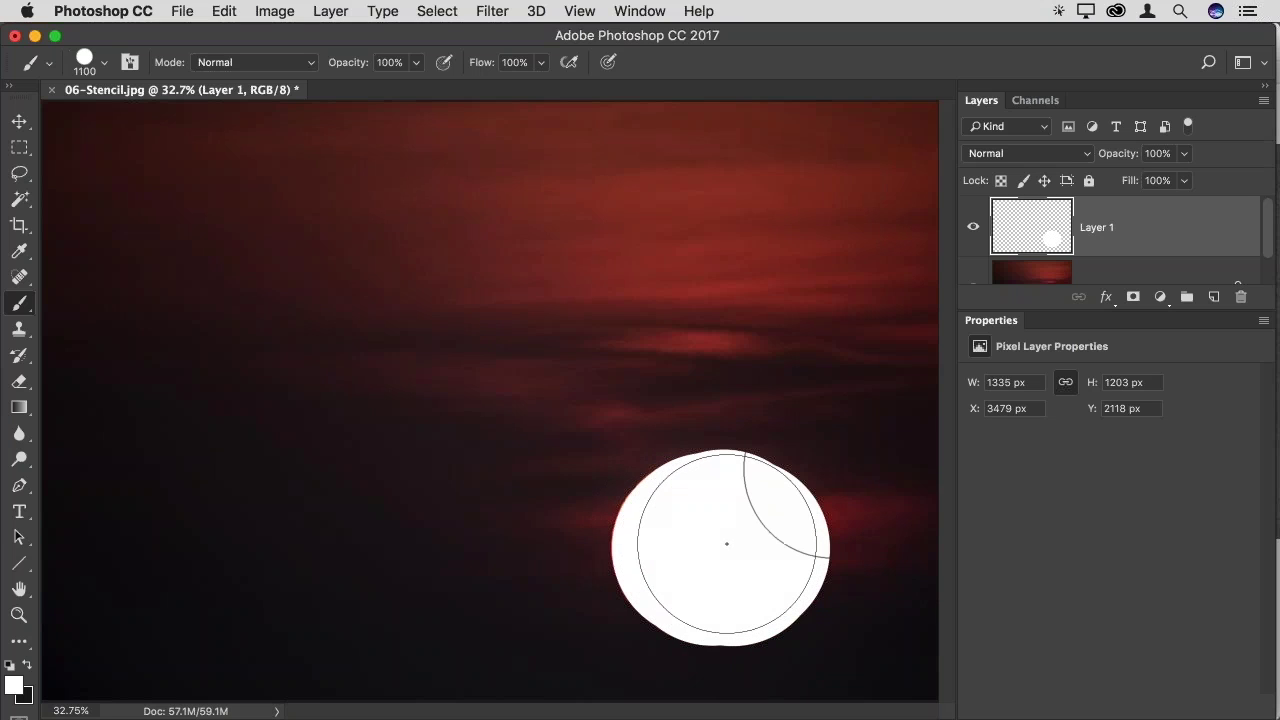
left_click(975, 230)
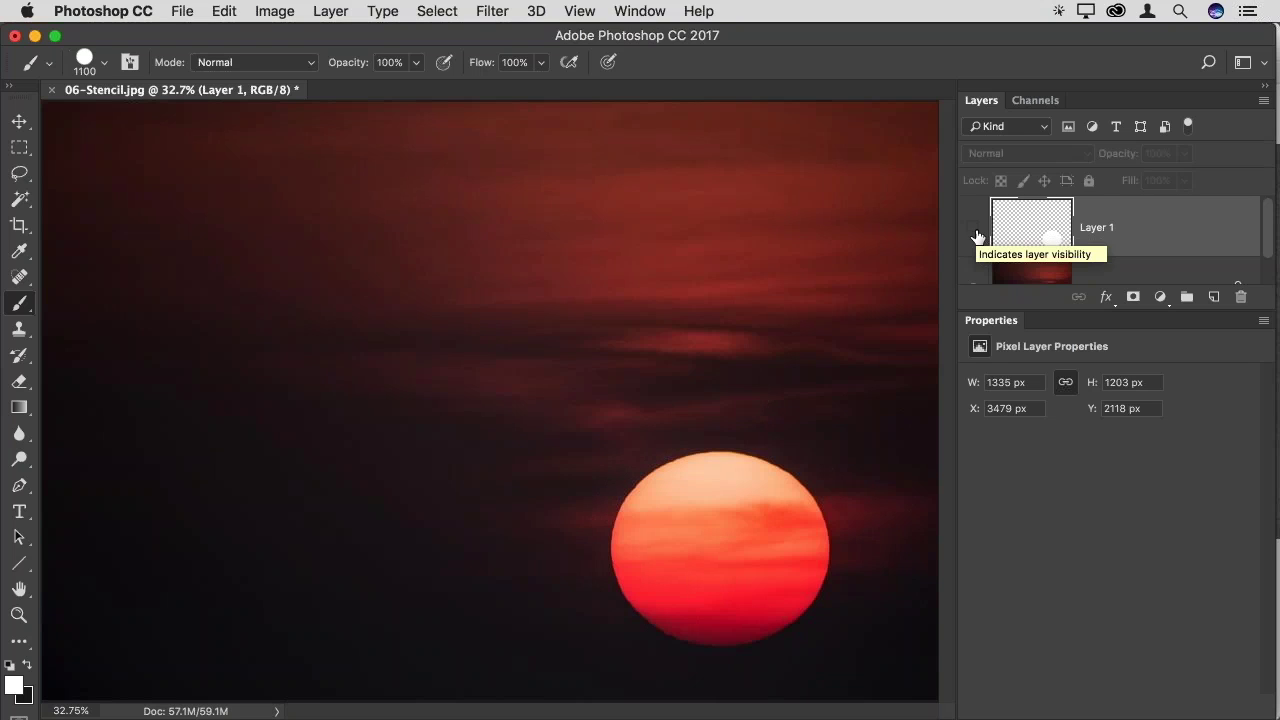
left_click(975, 233)
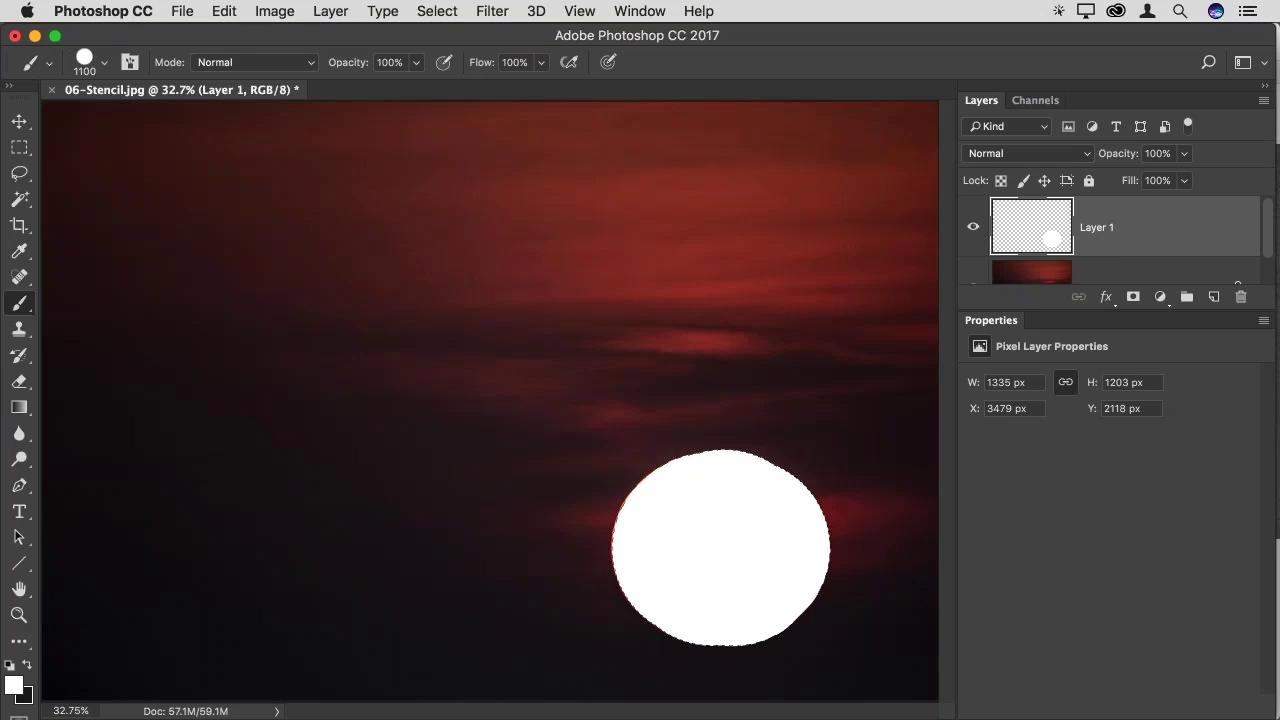
Load Layer 1's painted circle as a selection, invert it, fill the surrounding area with the black background color and deselect
left_click(1031, 227, "super")
key("super+shift+i")
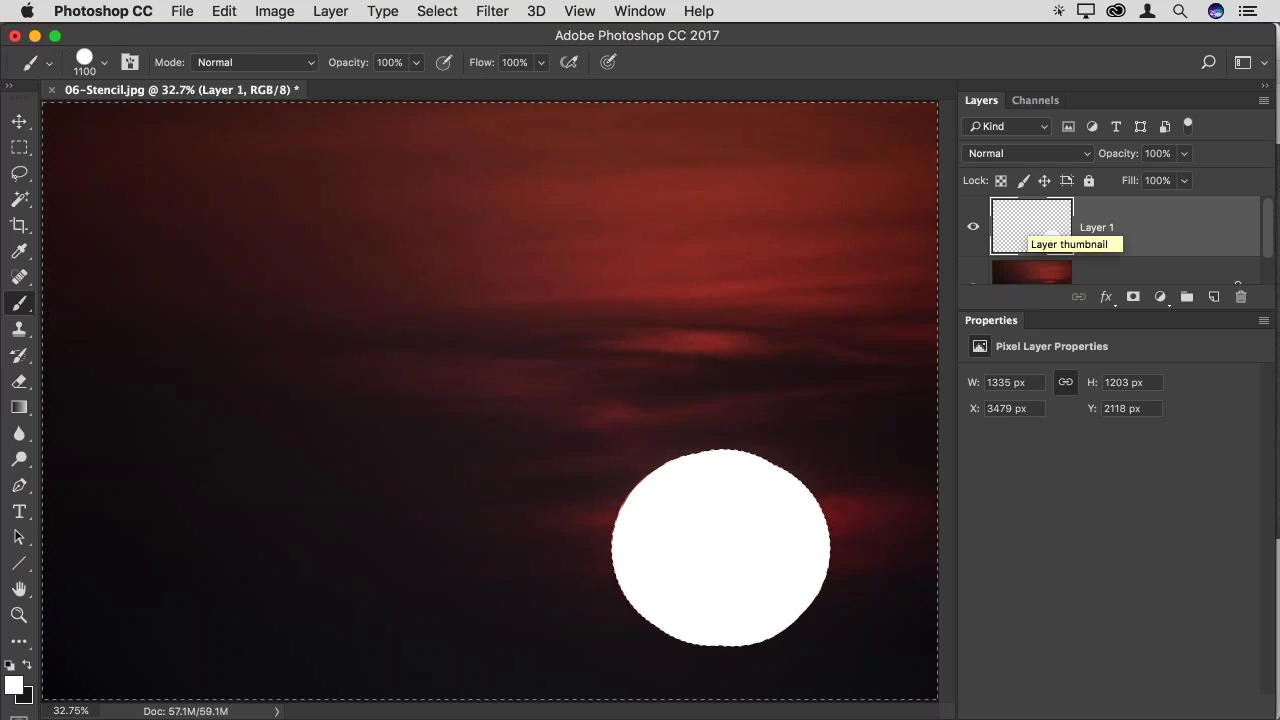
key("super+BackSpace")
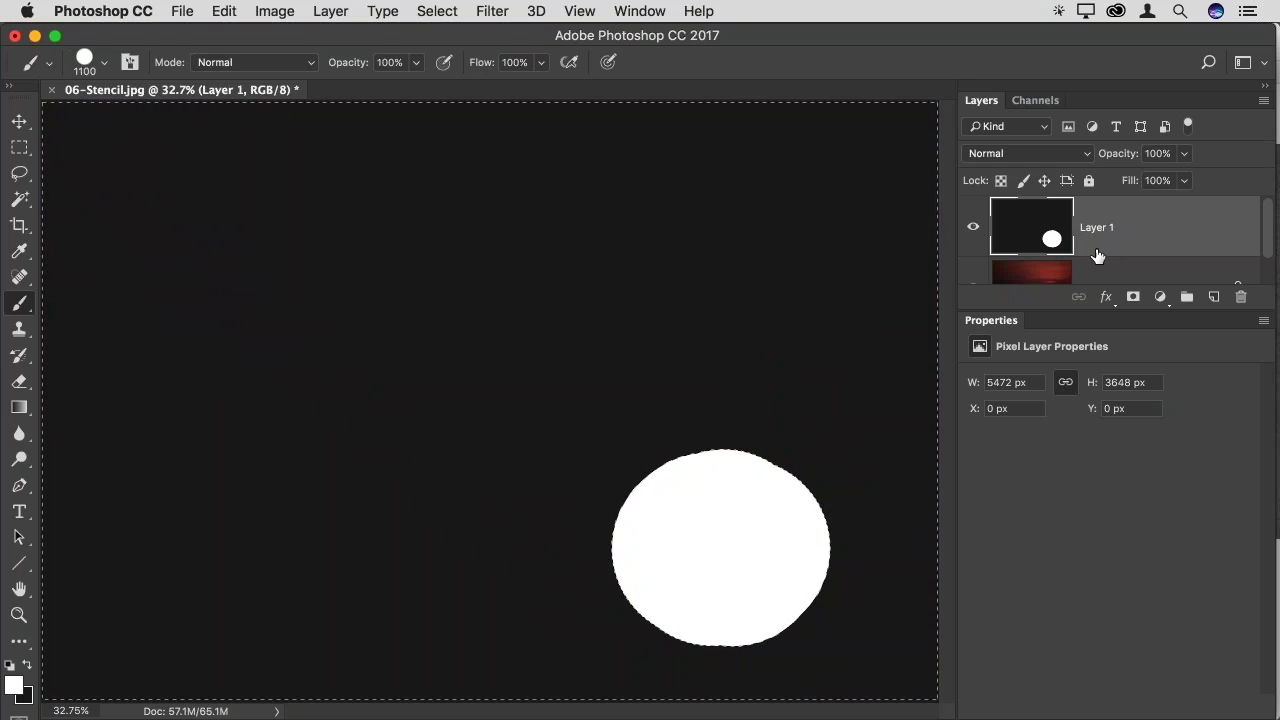
key("super+d")
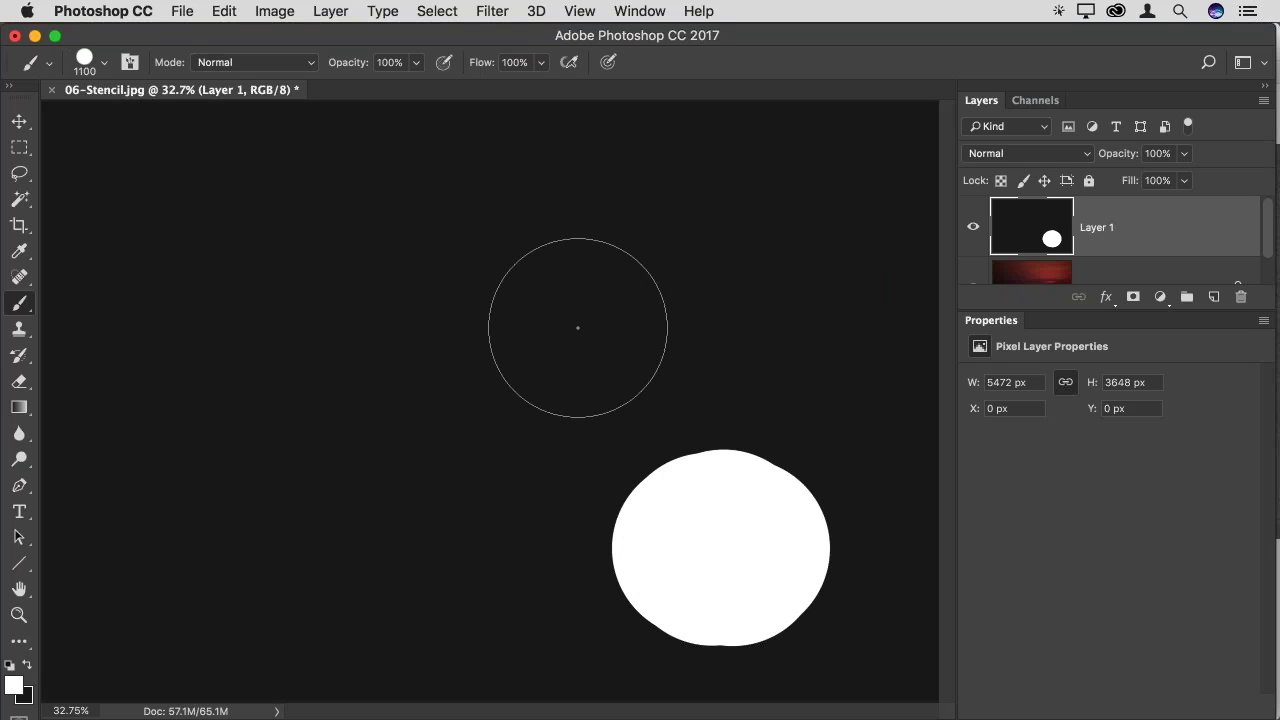
Close 06-Stencil.jpg without saving, switch to Adobe Bridge and open 07-Painting.jpg in Photoshop
key("super+w")
key("super+d")
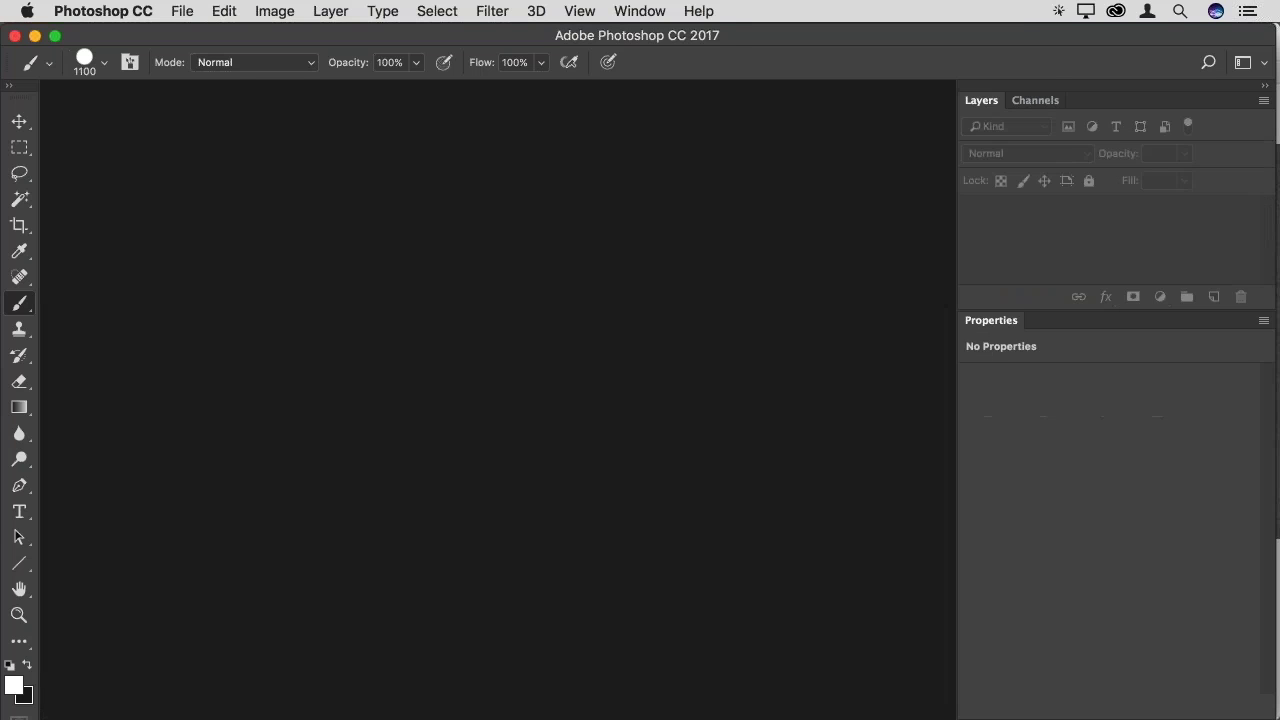
key("super+Tab")
key("Right")
key("Return")
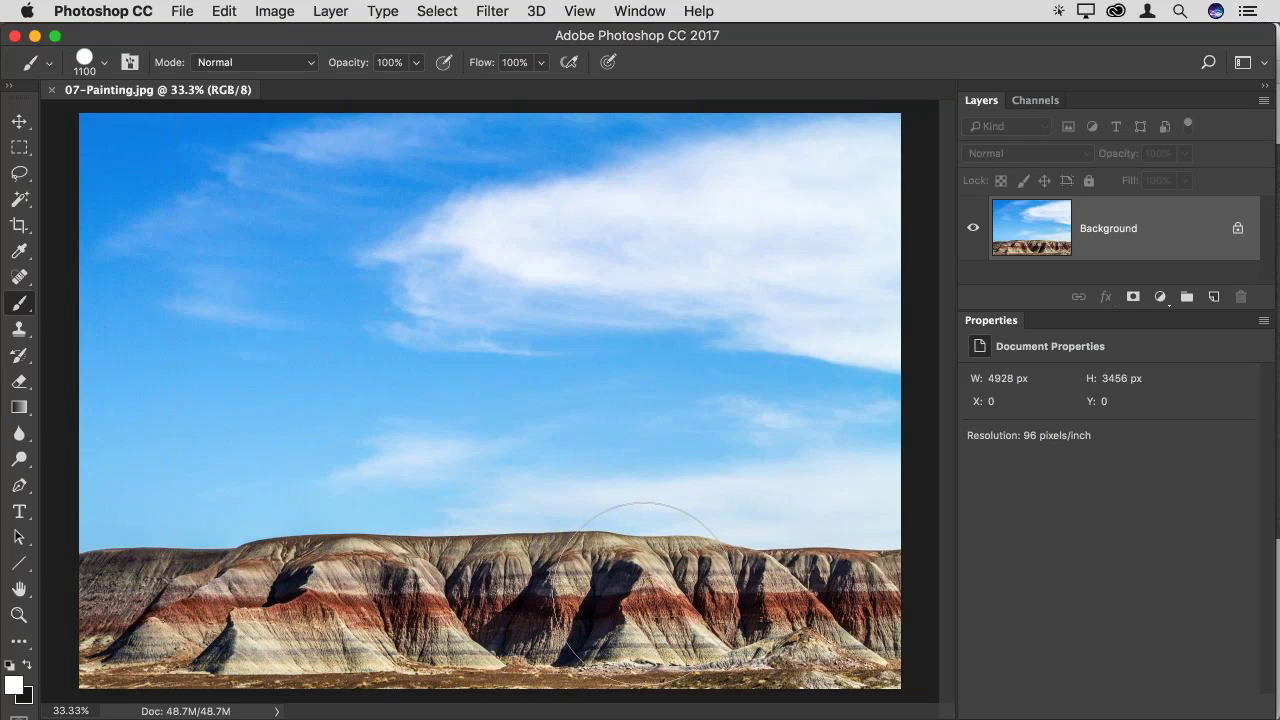
Add a Curves adjustment layer to the painted hills photo and pull the curve's midtones down to darken the image
left_click(1160, 296)
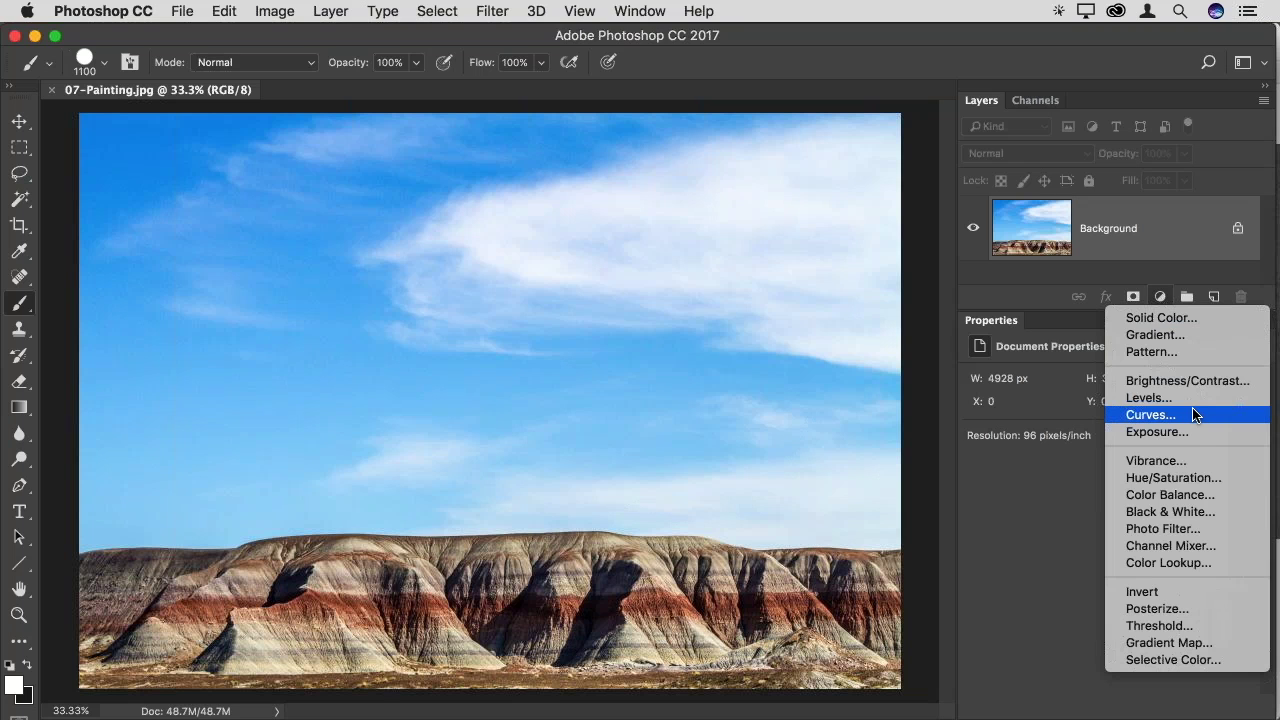
key("Escape")
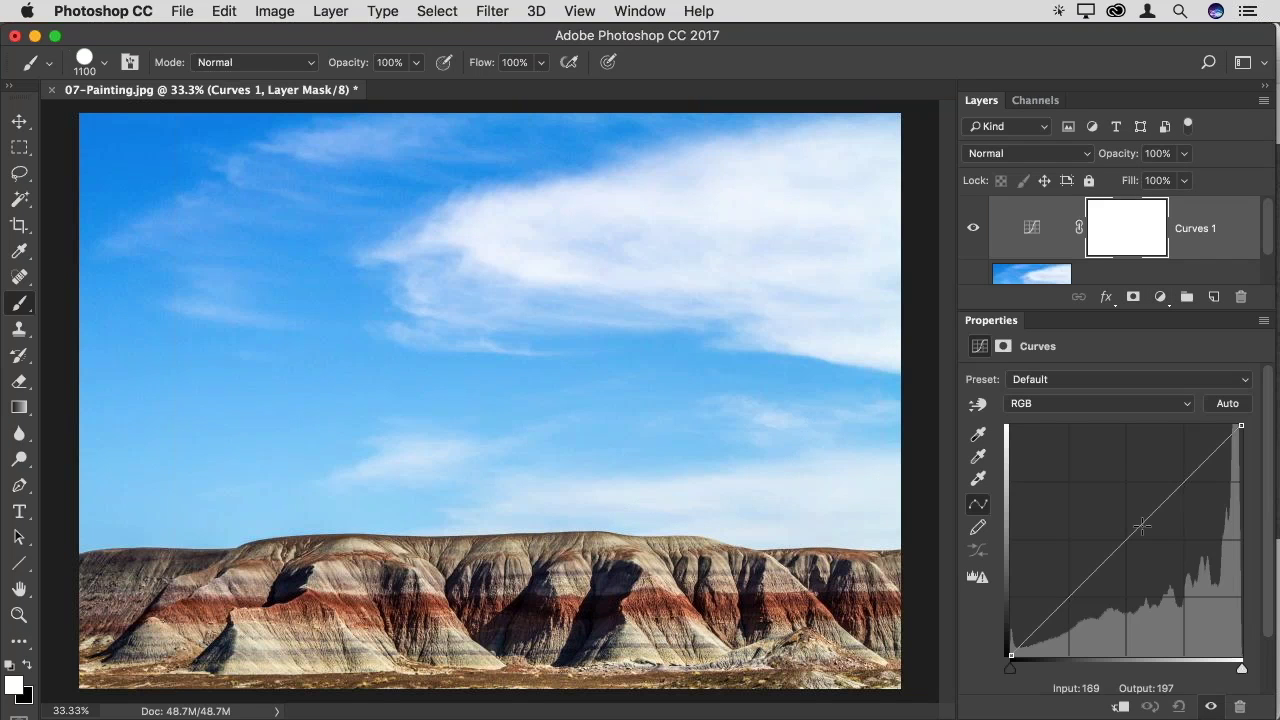
left_click_drag(1128, 540, 1135, 588)
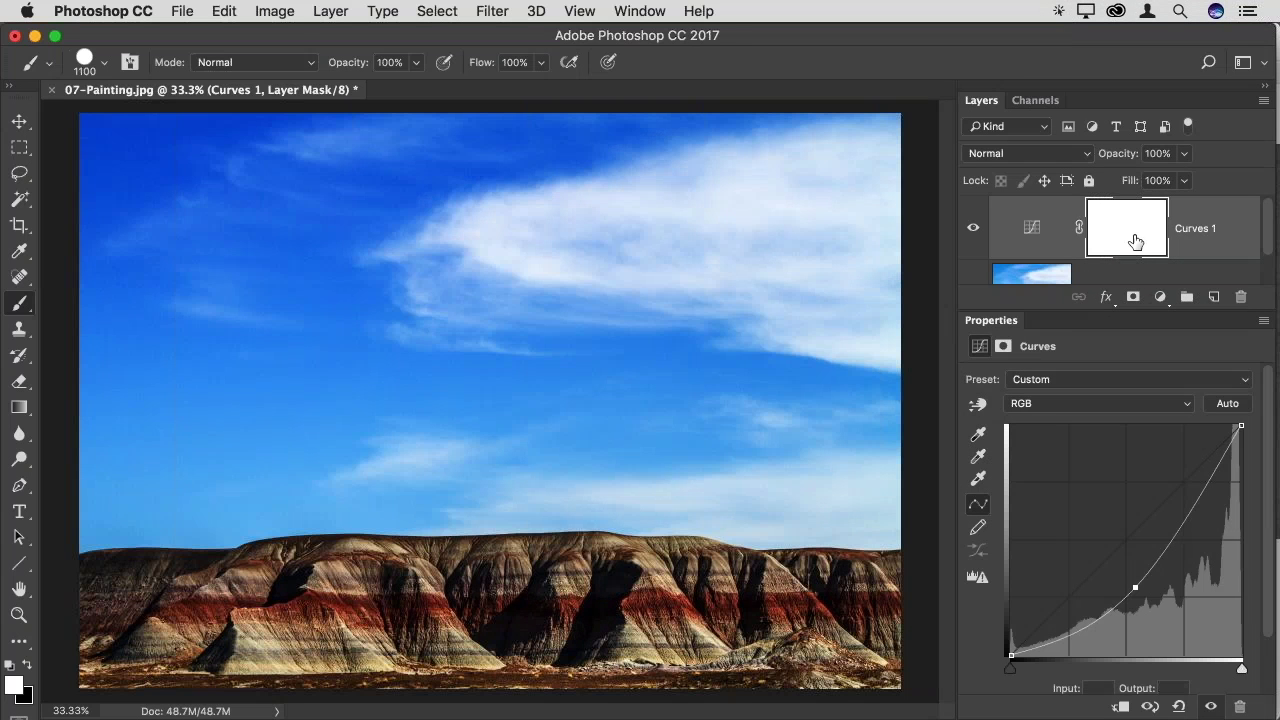
Display the Curves 1 layer mask on its own, return to the image, and invert the mask to solid black
left_click(1136, 241, "alt")
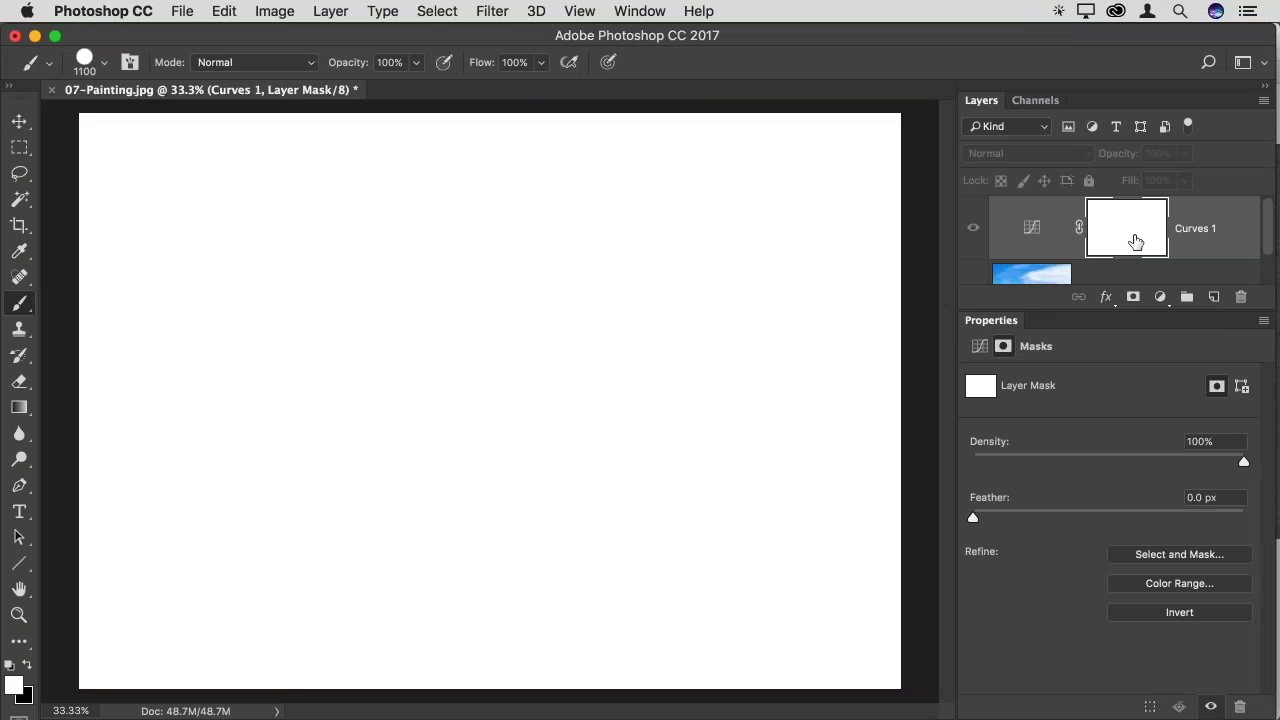
left_click(1136, 241, "alt")
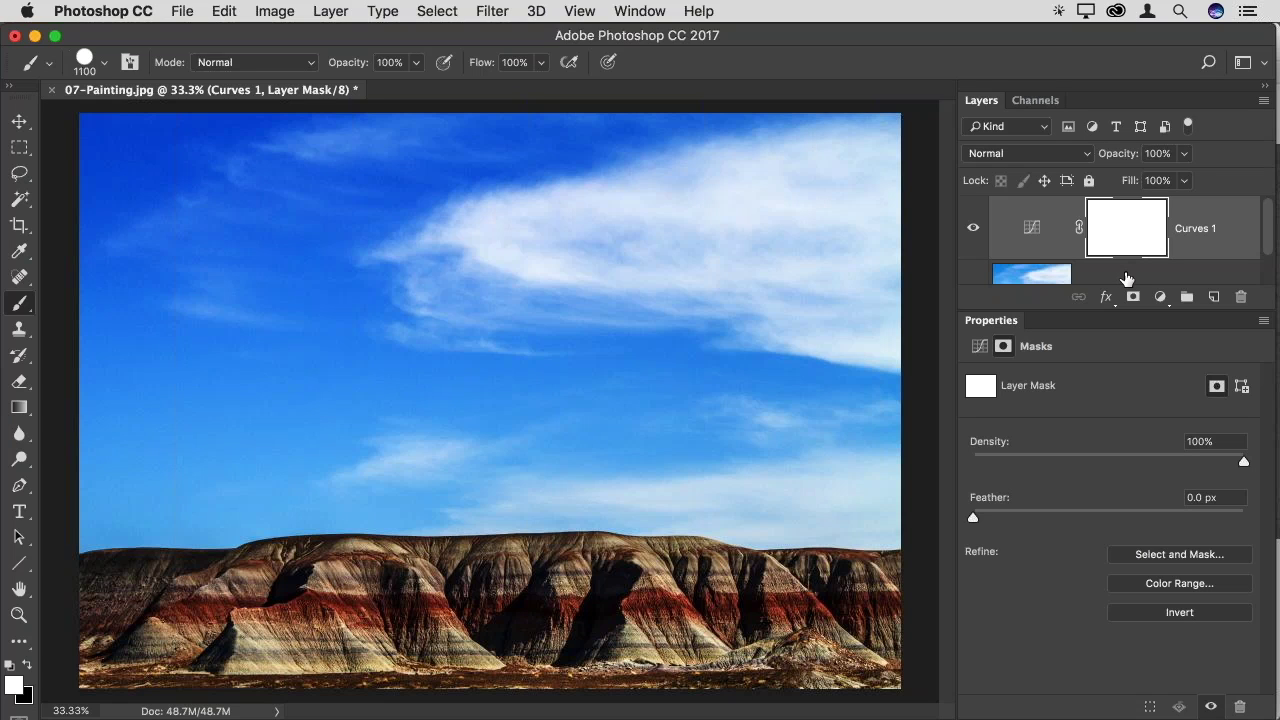
left_click(275, 11)
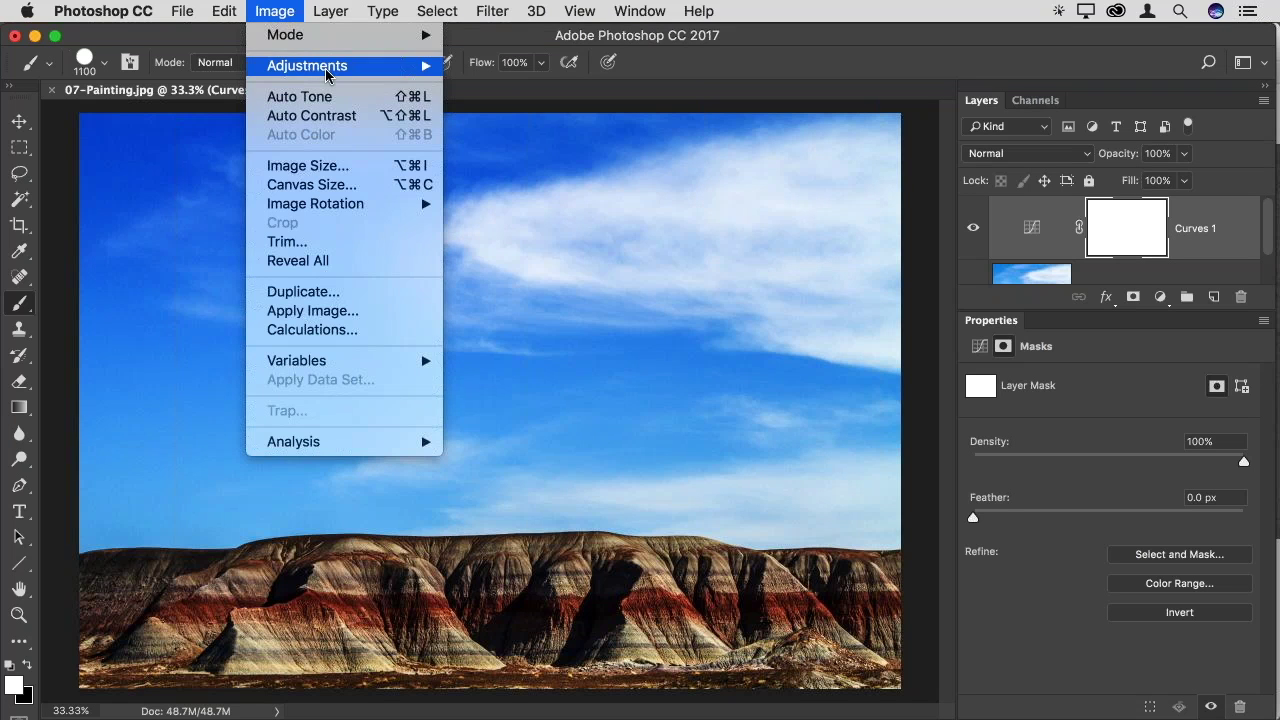
mouse_move(310, 65)
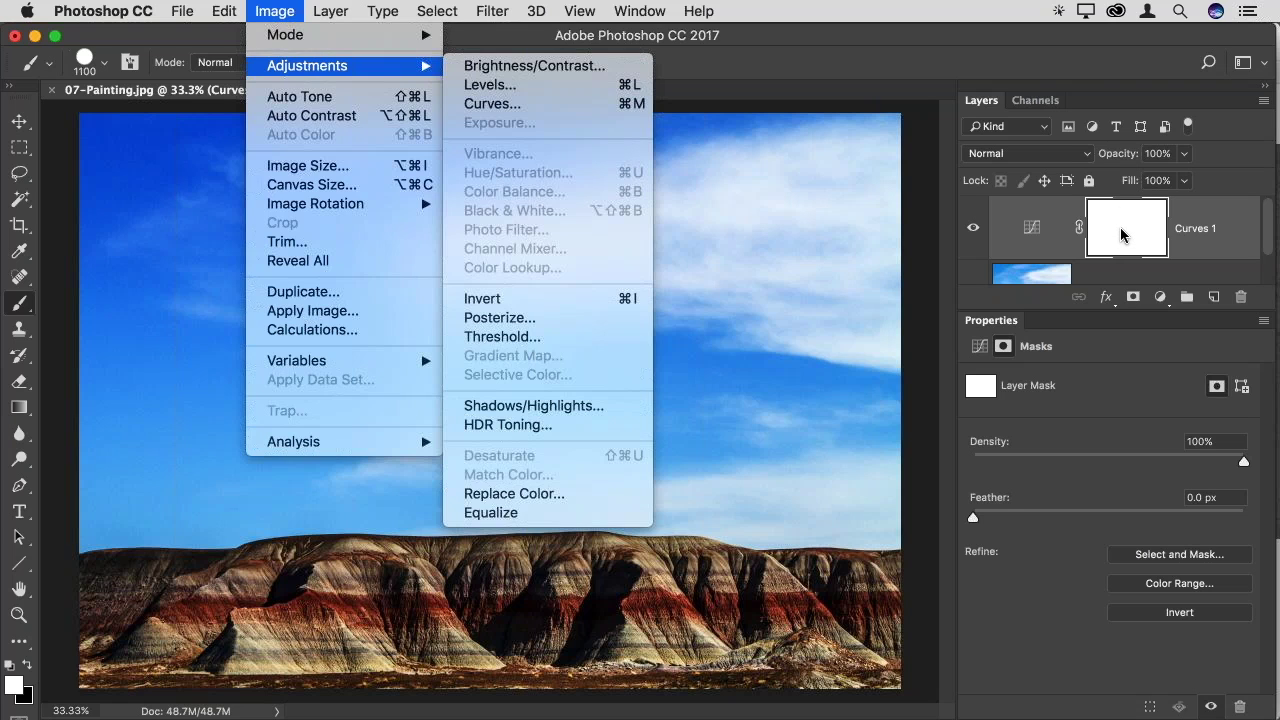
left_click(562, 299)
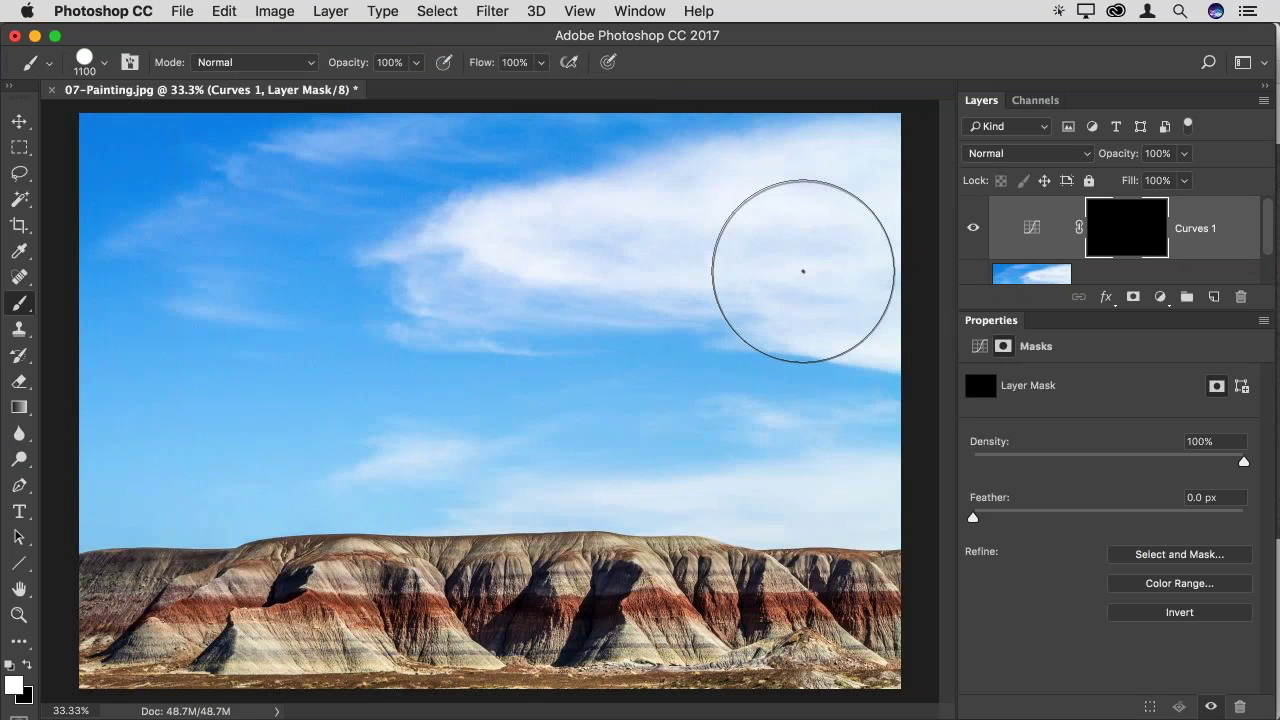
Paint white in the Curves 1 mask across the whole sky with a soft-edged 1400 px brush
key("shift+bracketleft")
key("bracketright")
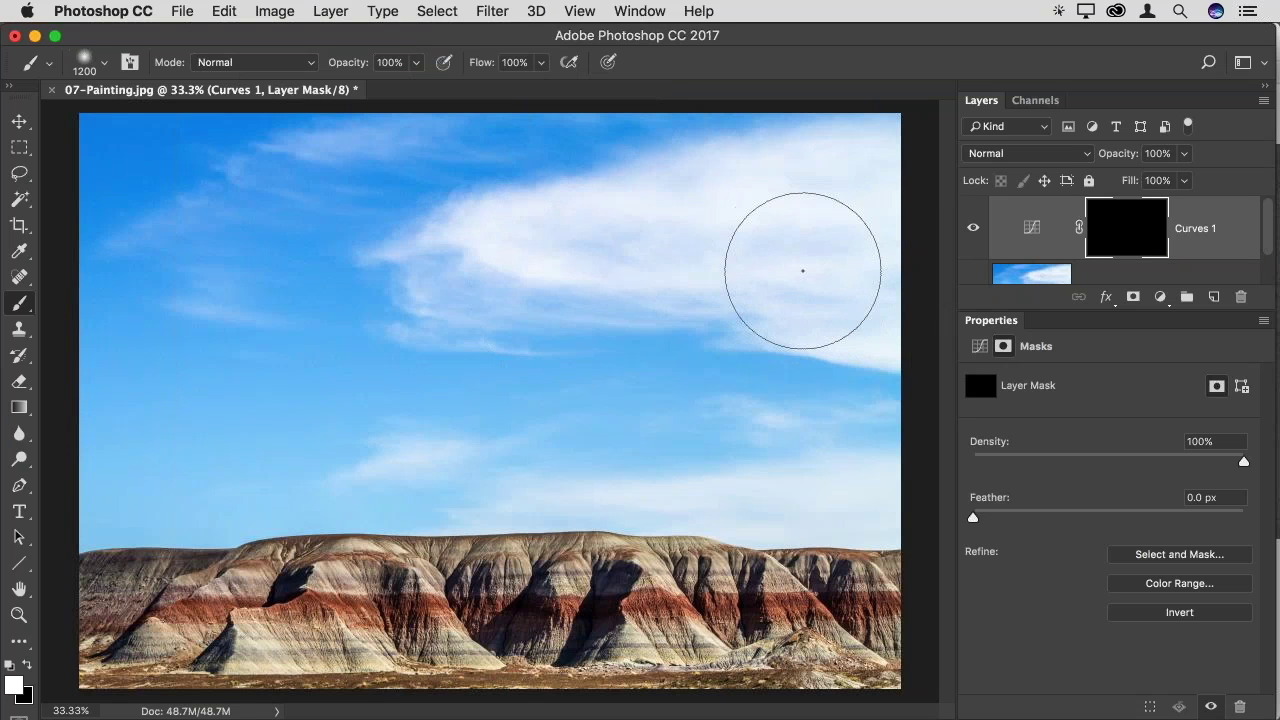
key("bracketright")
key("bracketright")
mouse_move(451, 206)
left_mouse_down()
mouse_move(163, 190)
mouse_move(869, 180)
mouse_move(902, 236)
mouse_move(721, 324)
mouse_move(93, 332)
mouse_move(732, 346)
mouse_move(854, 380)
mouse_move(805, 441)
mouse_move(577, 411)
mouse_move(288, 425)
left_mouse_up()
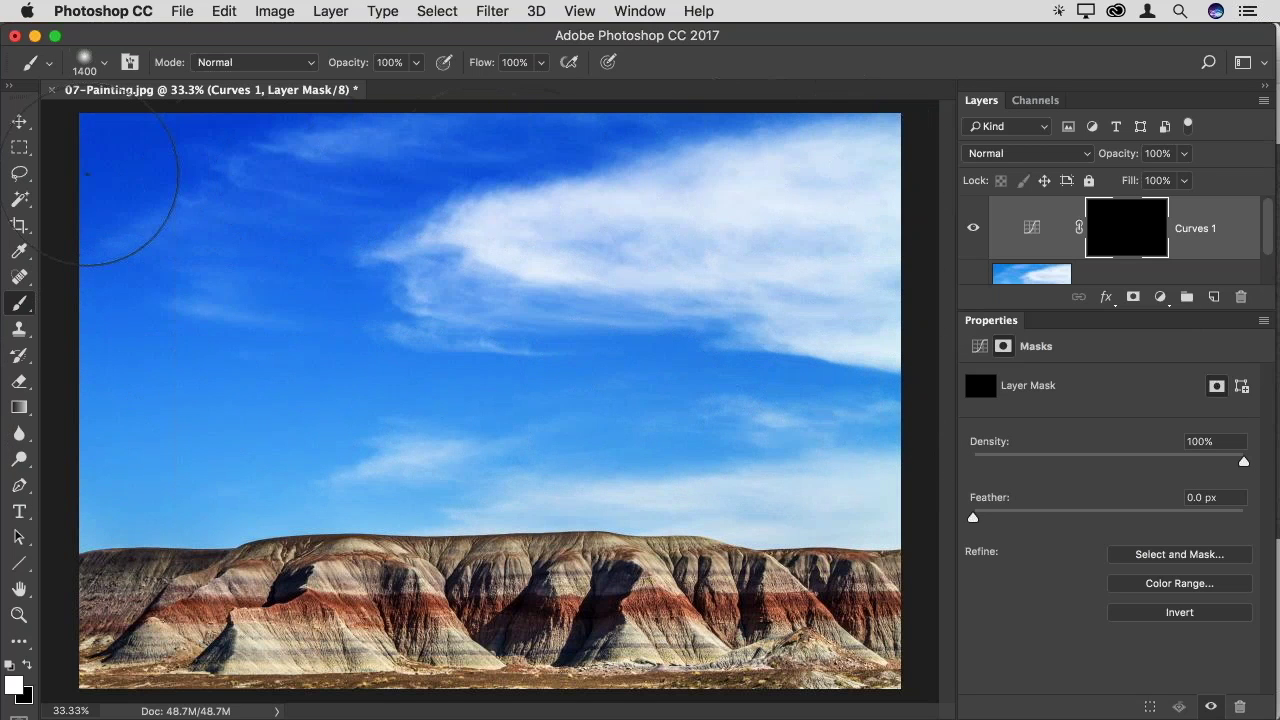
left_click_drag(722, 184, 783, 206)
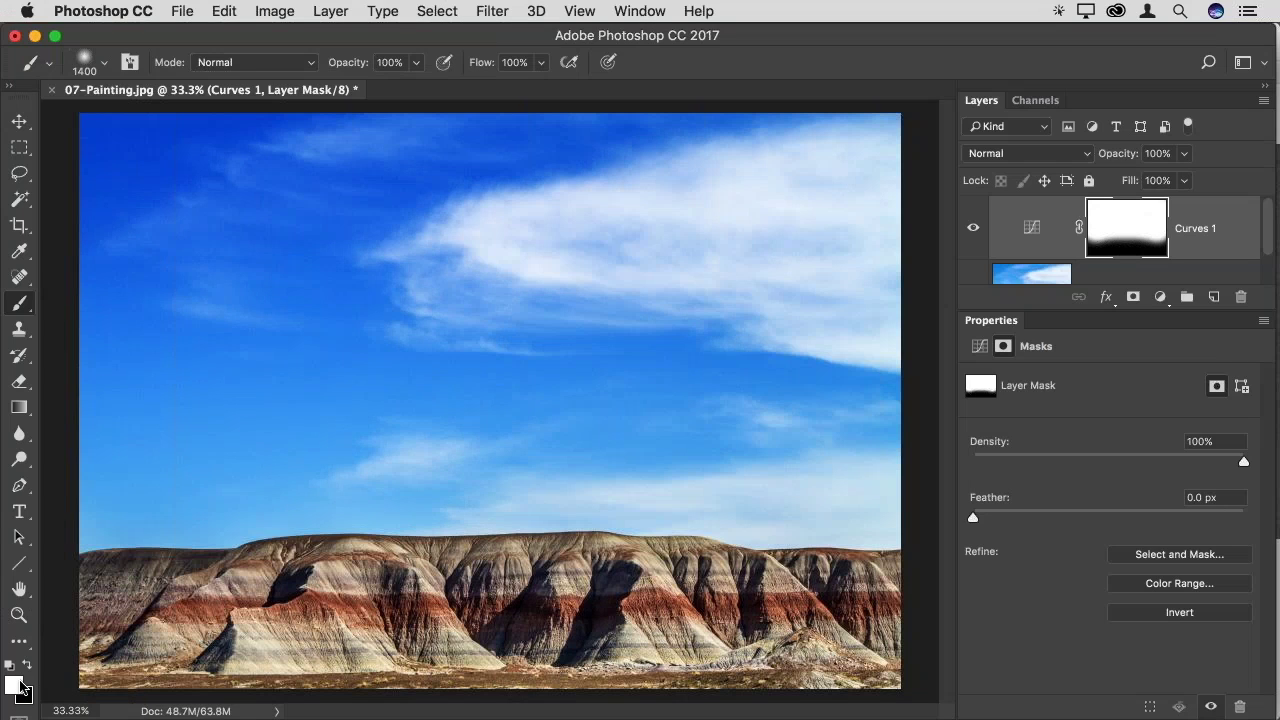
Pull the Curves 1 midtones further down to deepen the sky, and view the layer mask alone to check it
left_click(1041, 231)
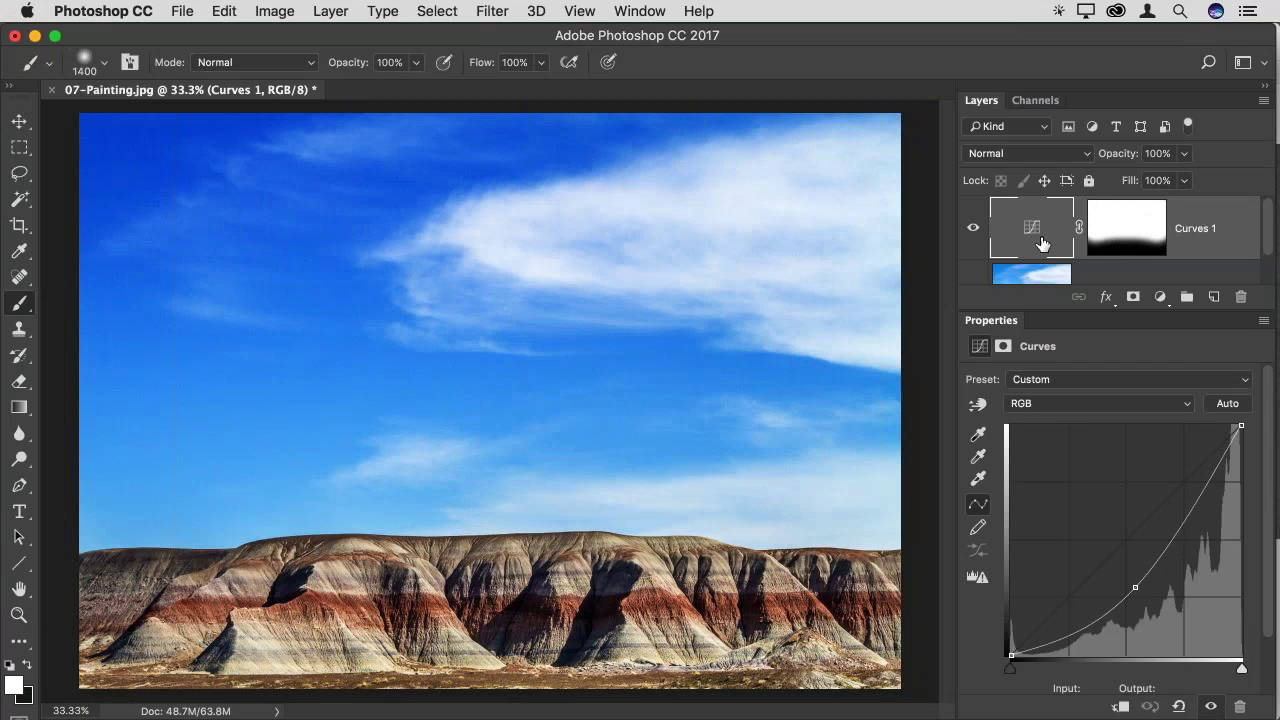
left_click_drag(1135, 587, 1156, 604)
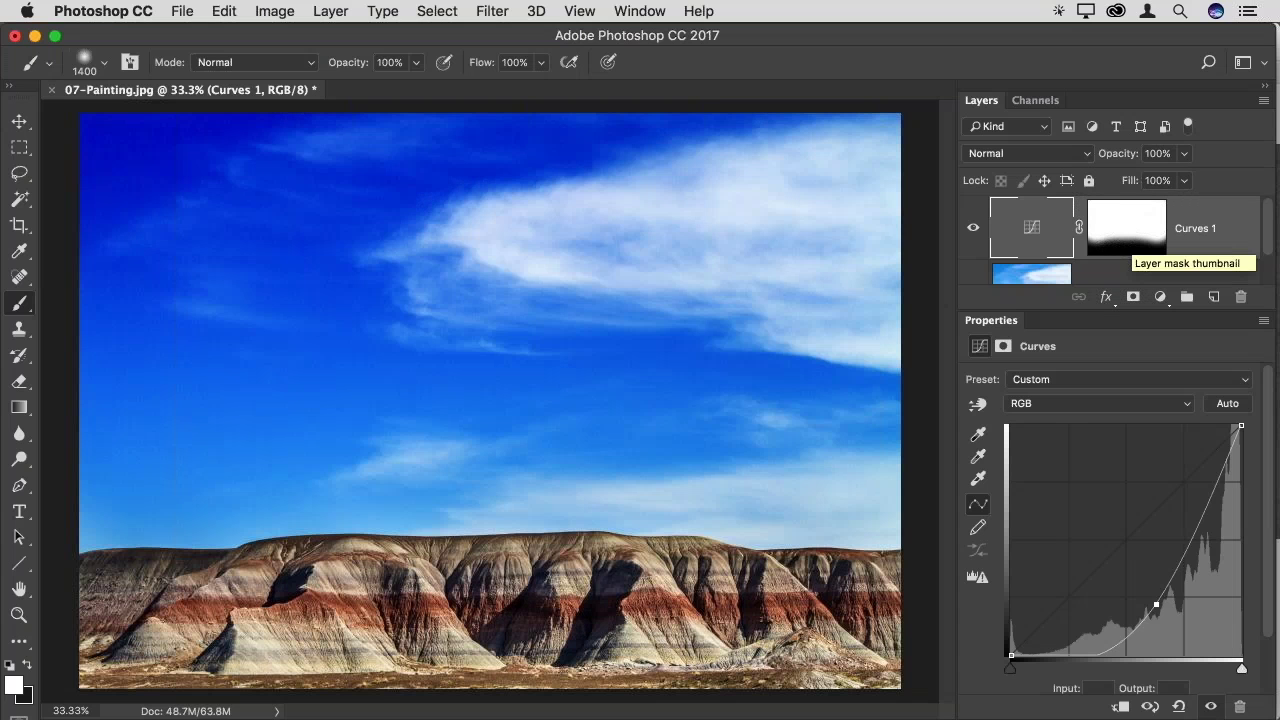
left_click(1131, 241, "alt")
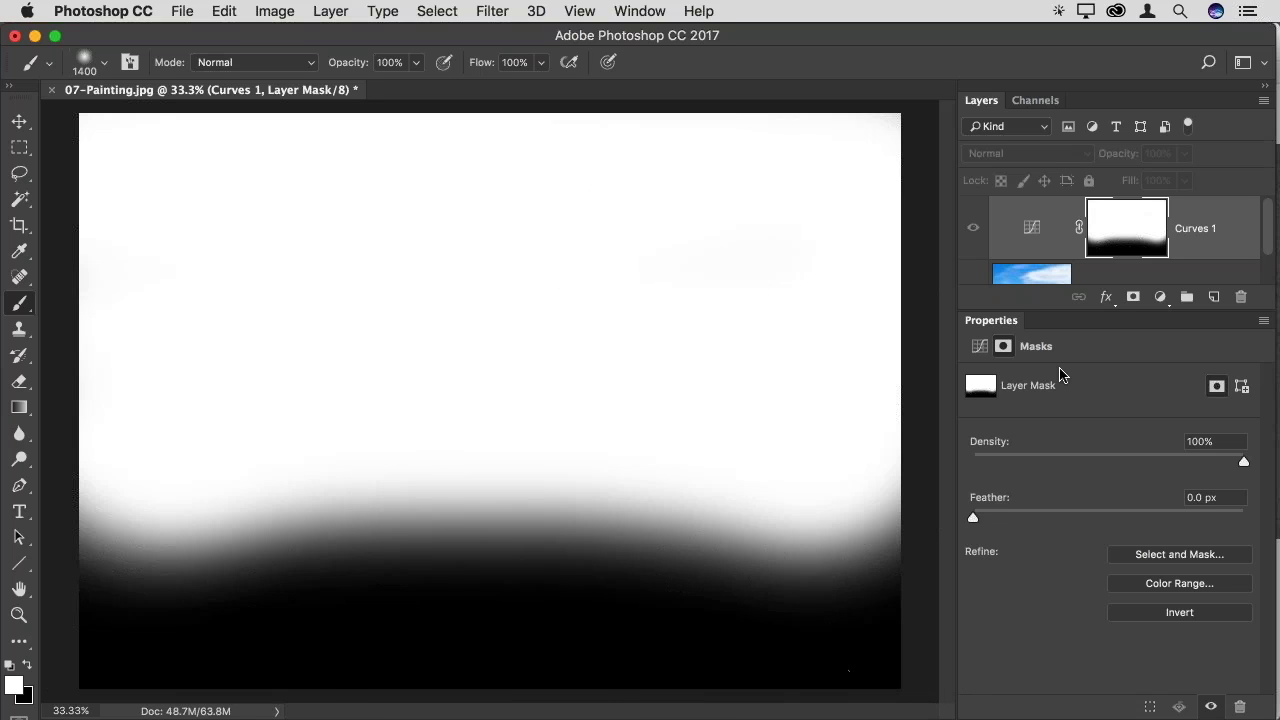
left_click(1118, 250, "alt")
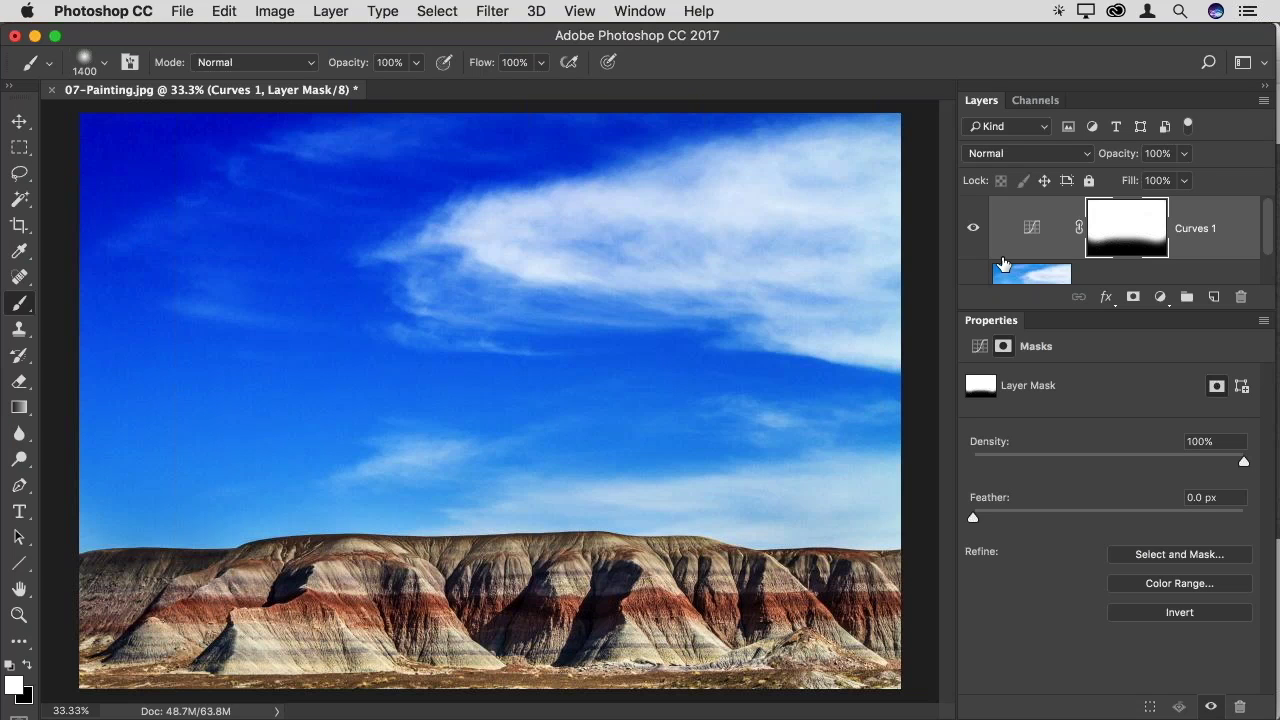
Close 07-Painting.jpg without saving, open 08-Shades of Gray.jpg from Adobe Bridge and fit it to the window
key("super+w")
key("super+d")
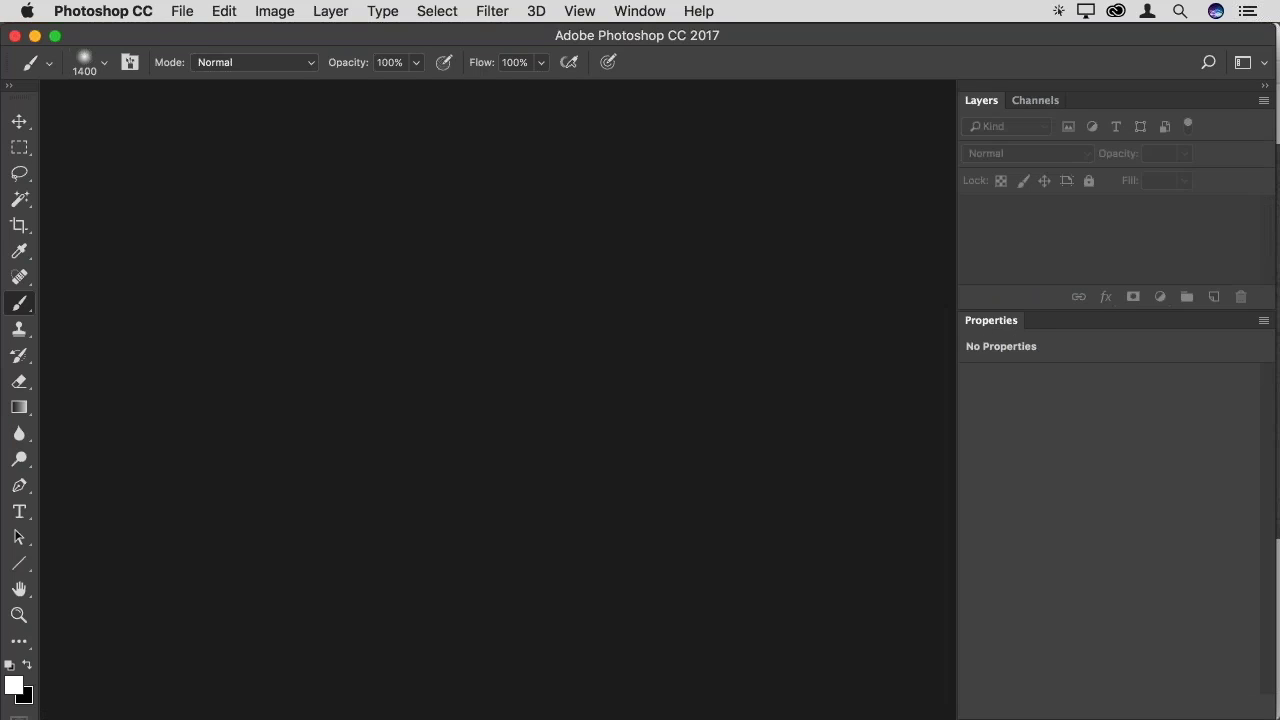
key("Right")
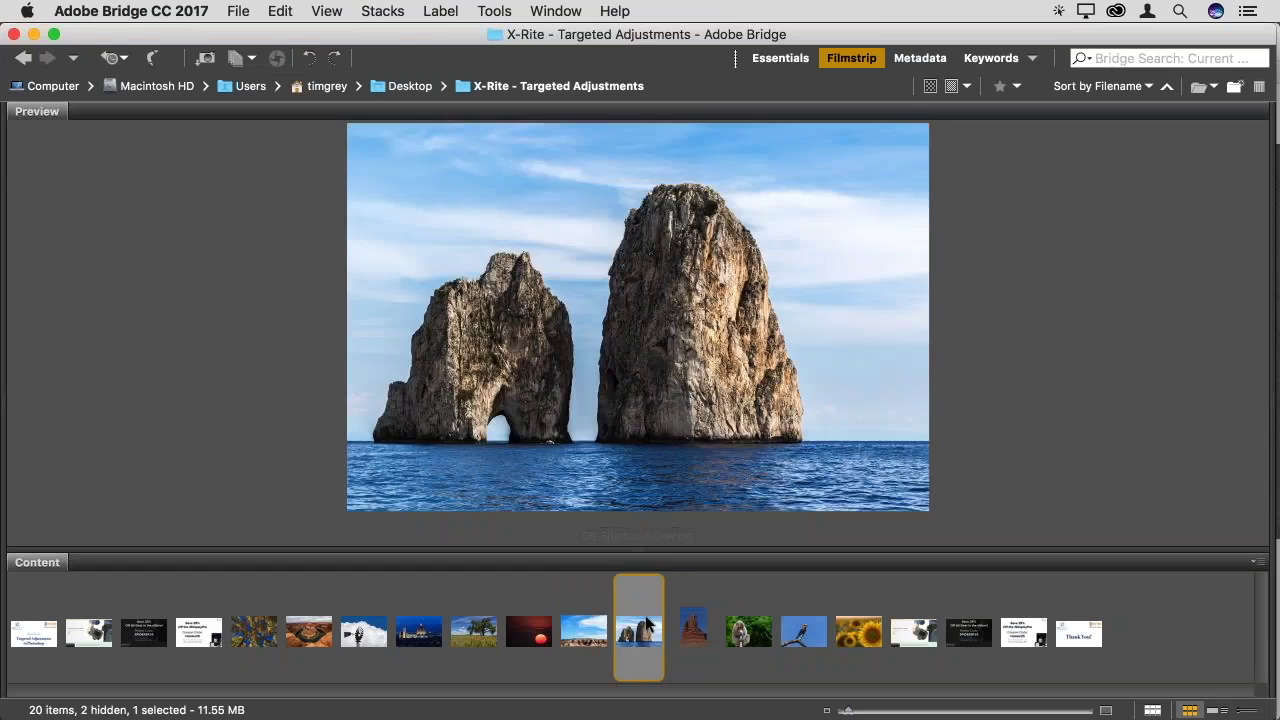
key("super+o")
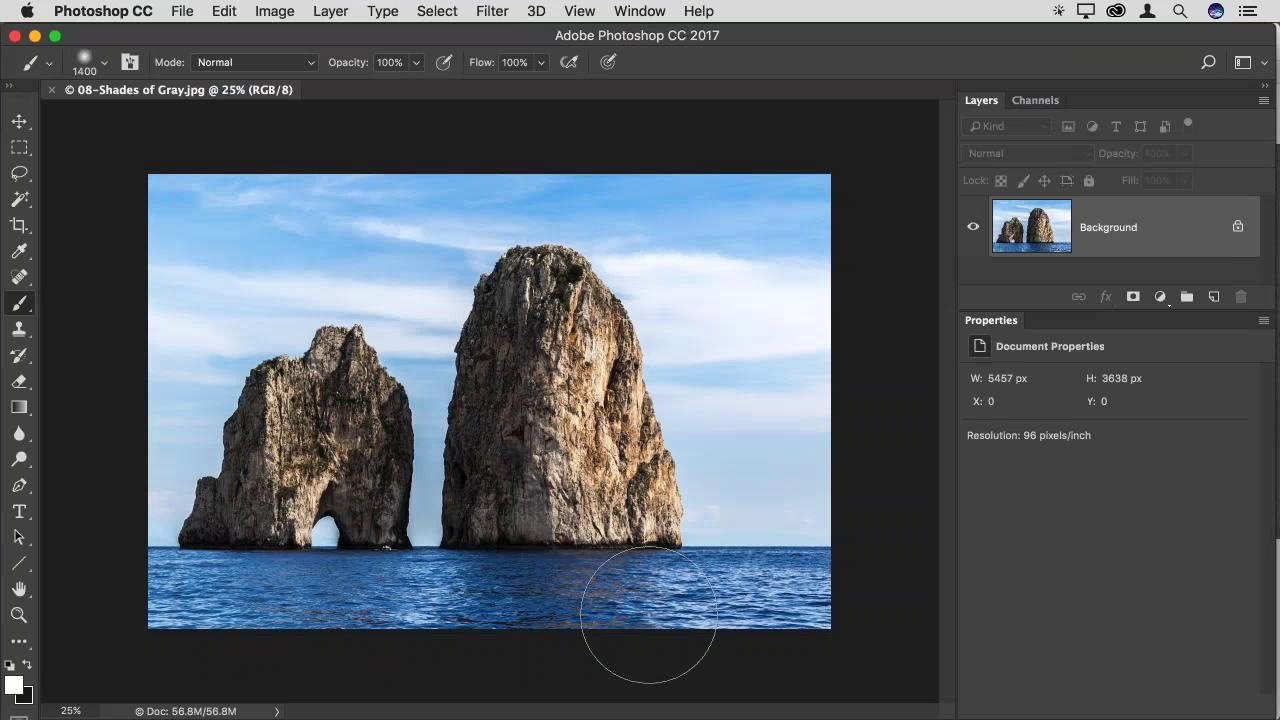
key("super+0")
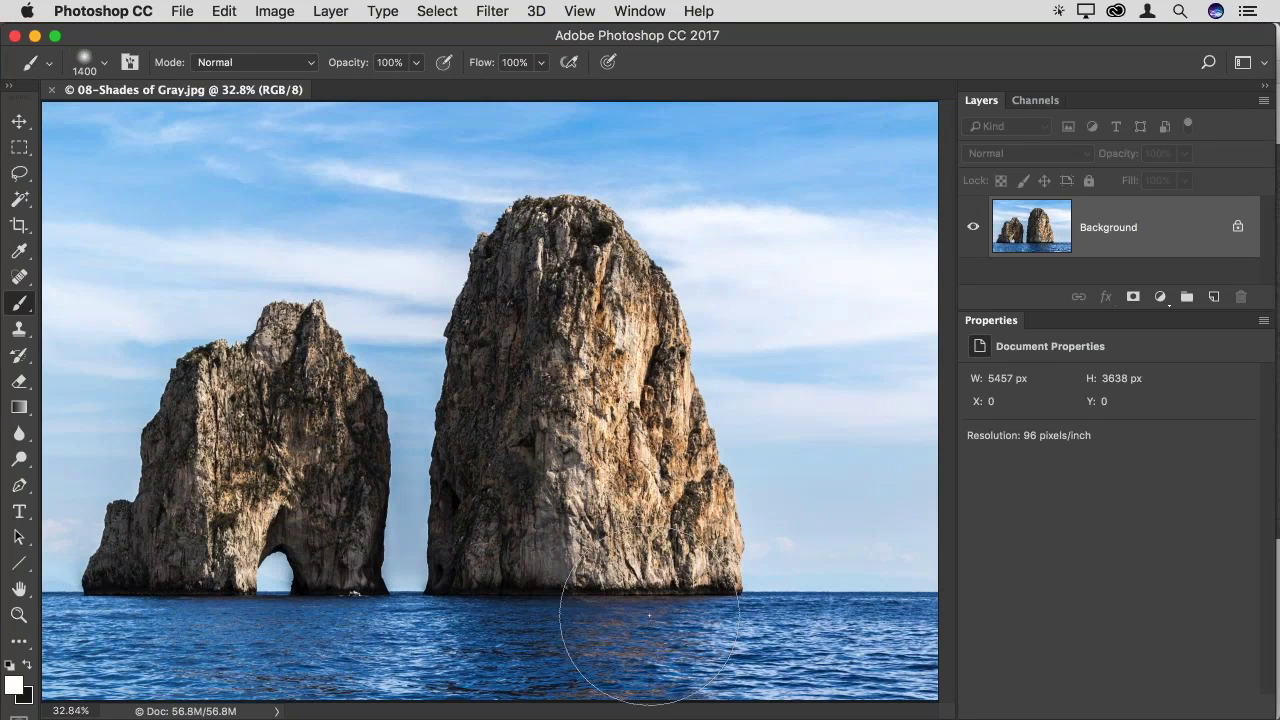
Add a Curves adjustment layer that darkens the midtones of the sea rocks photo, and invert its mask to black
left_click(1160, 296)
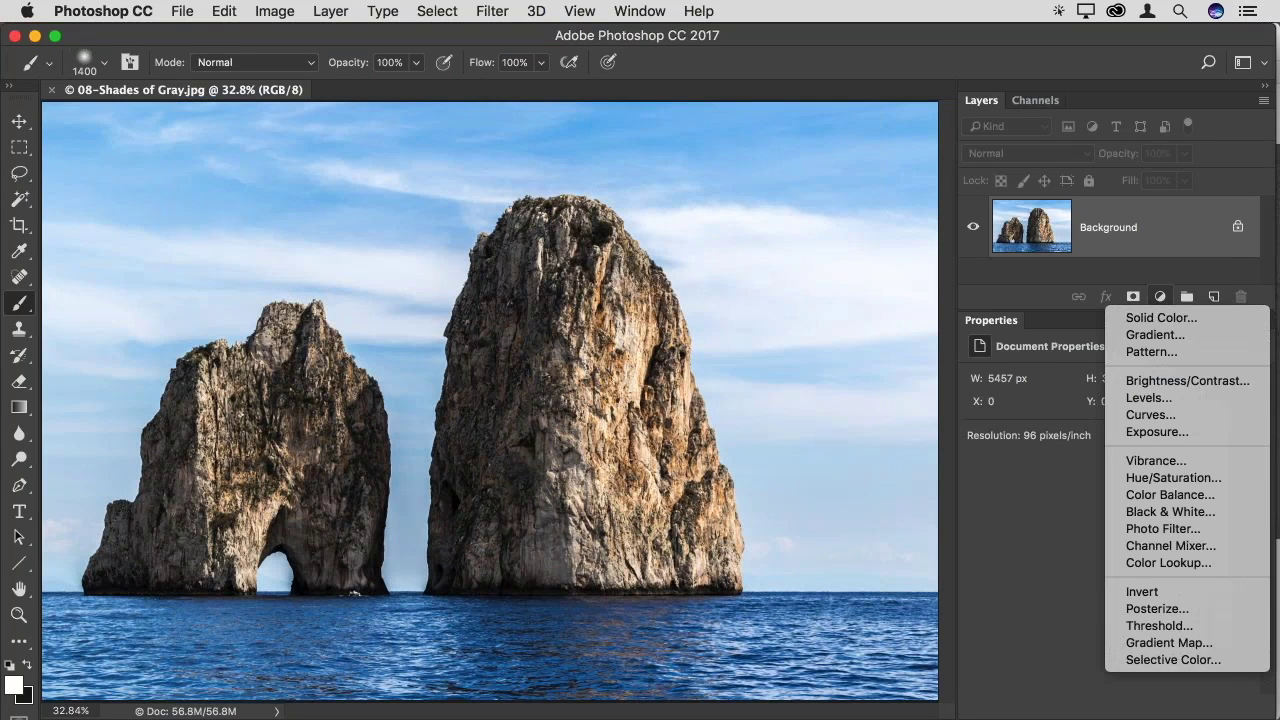
left_click(1150, 414)
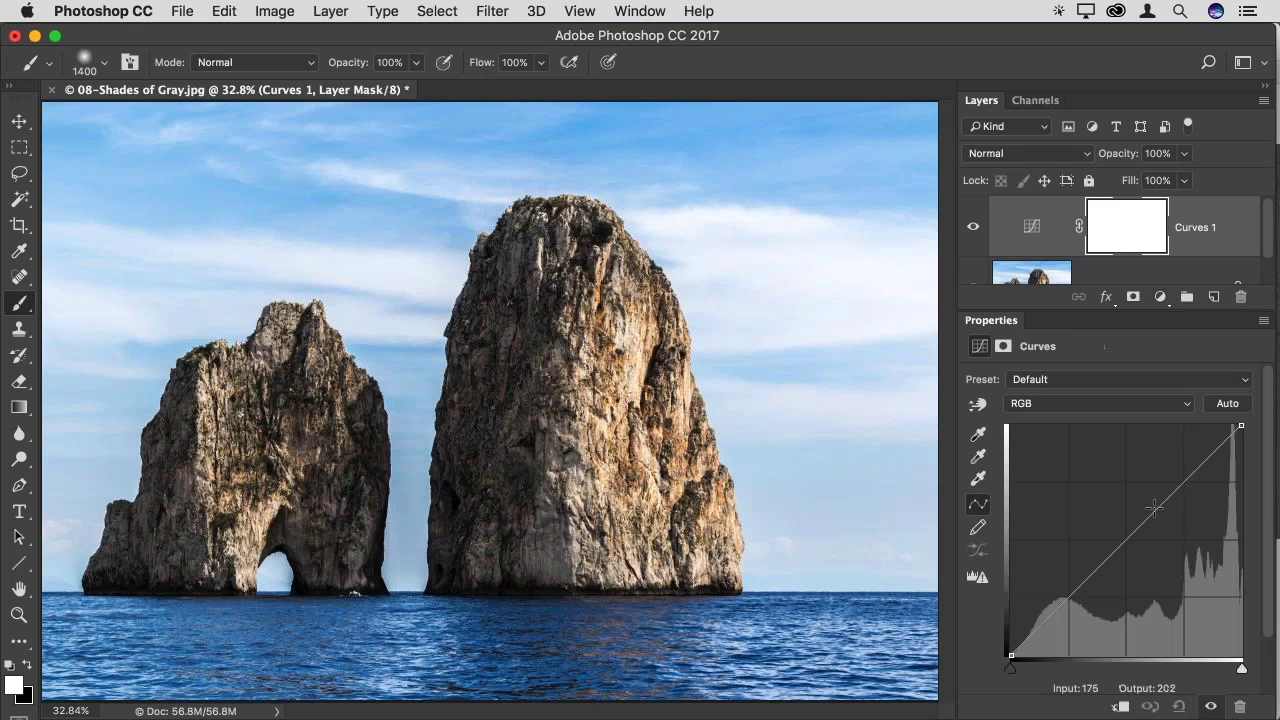
left_click_drag(1128, 535, 1147, 582)
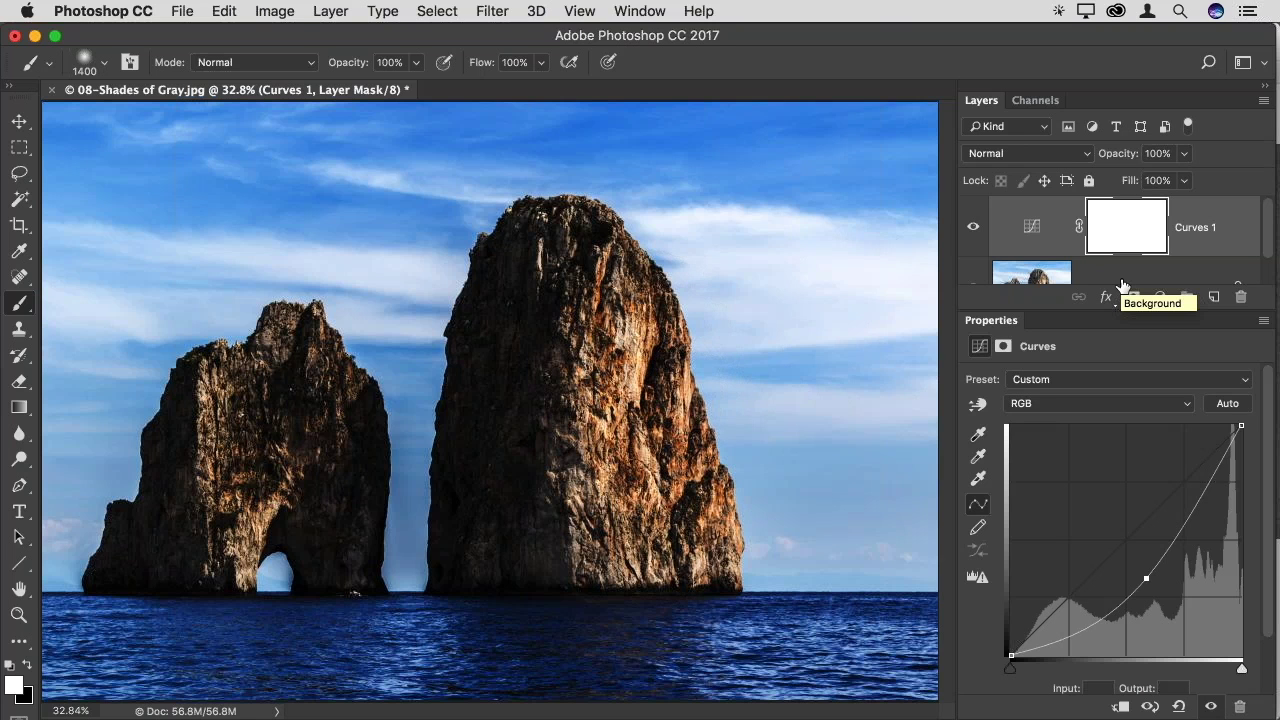
key("super+i")
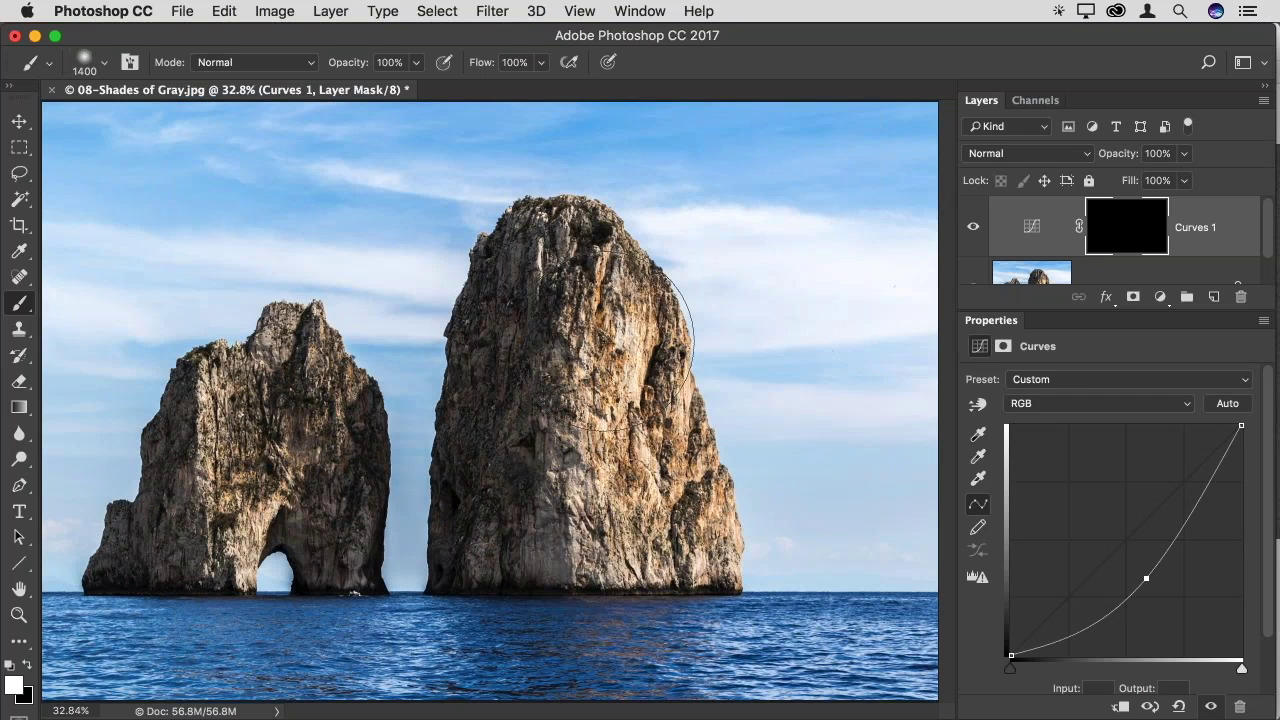
Paint white in the mask over the sky with the soft 1400 px brush, and lower the curve's midtones further
mouse_move(131, 194)
left_mouse_down()
mouse_move(298, 182)
mouse_move(403, 196)
mouse_move(626, 115)
mouse_move(707, 134)
mouse_move(845, 506)
mouse_move(899, 279)
mouse_move(855, 516)
mouse_move(880, 200)
left_mouse_up()
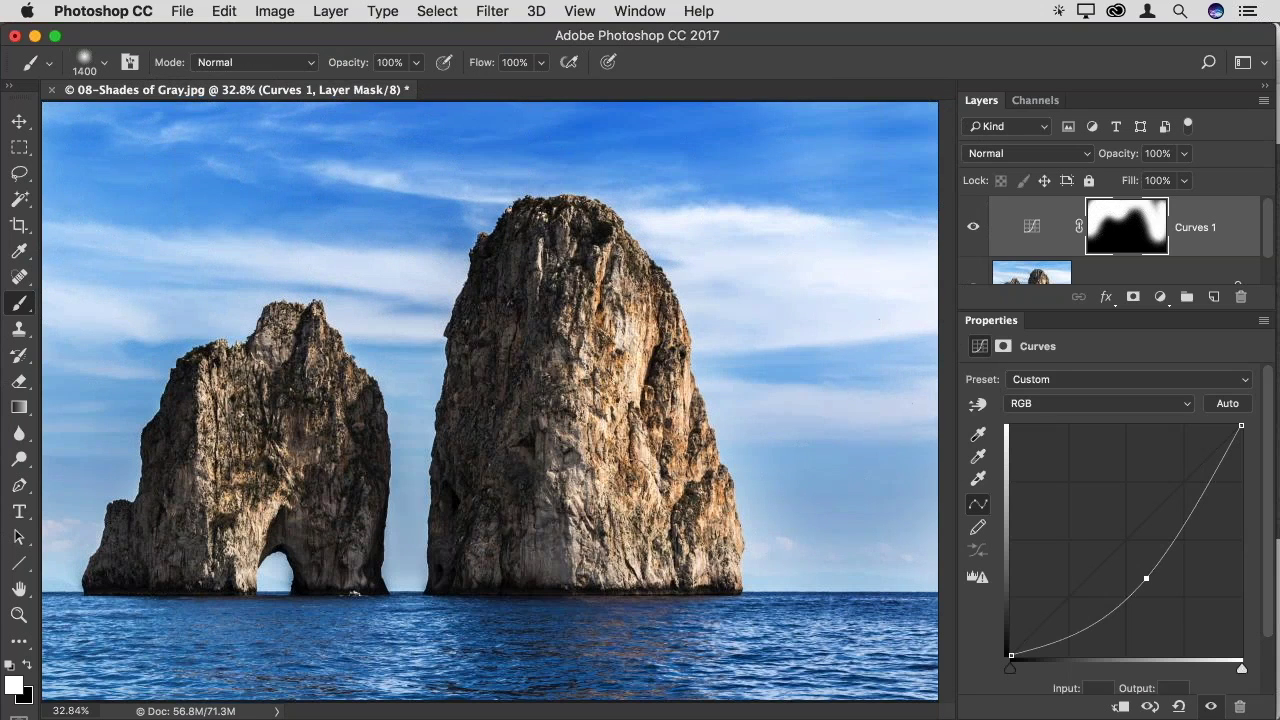
left_click_drag(1146, 578, 1171, 600)
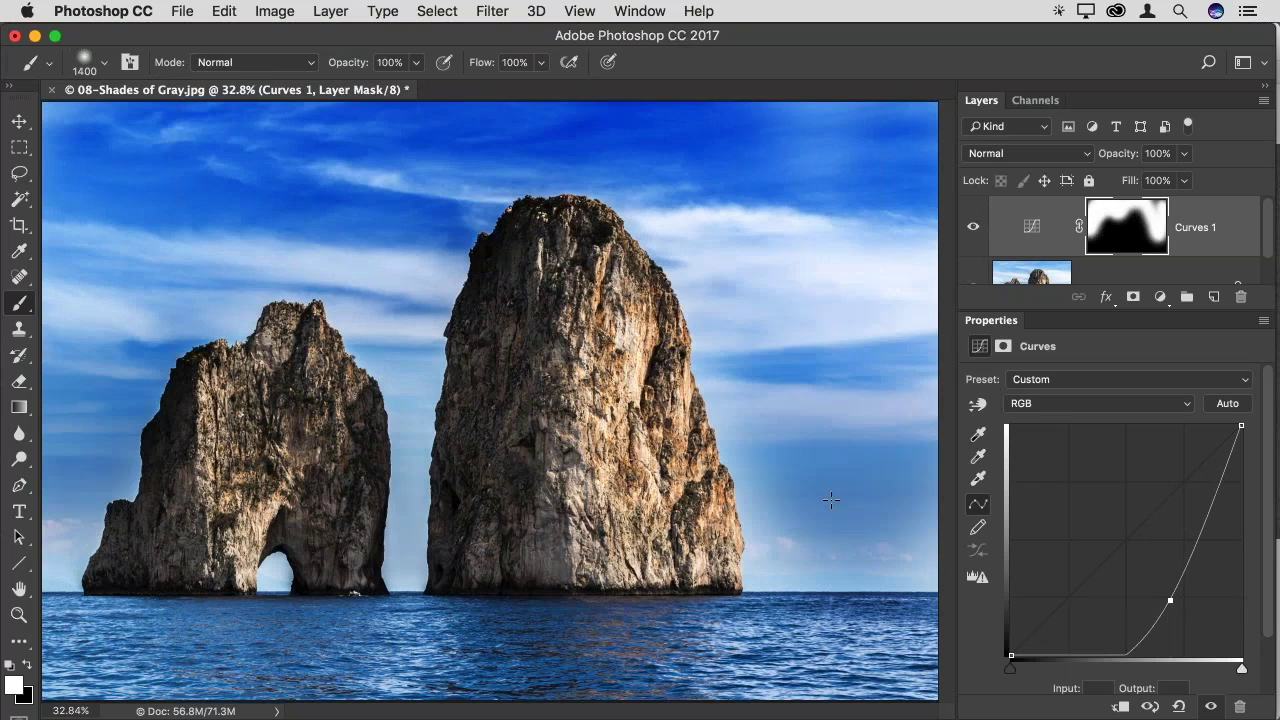
Reduce the brush to 700 px and paint white in the mask over the low sky beside the tall rock
key("bracketleft")
key("bracketleft")
key("bracketleft")
key("bracketleft")
key("bracketleft")
key("bracketleft")
key("bracketleft")
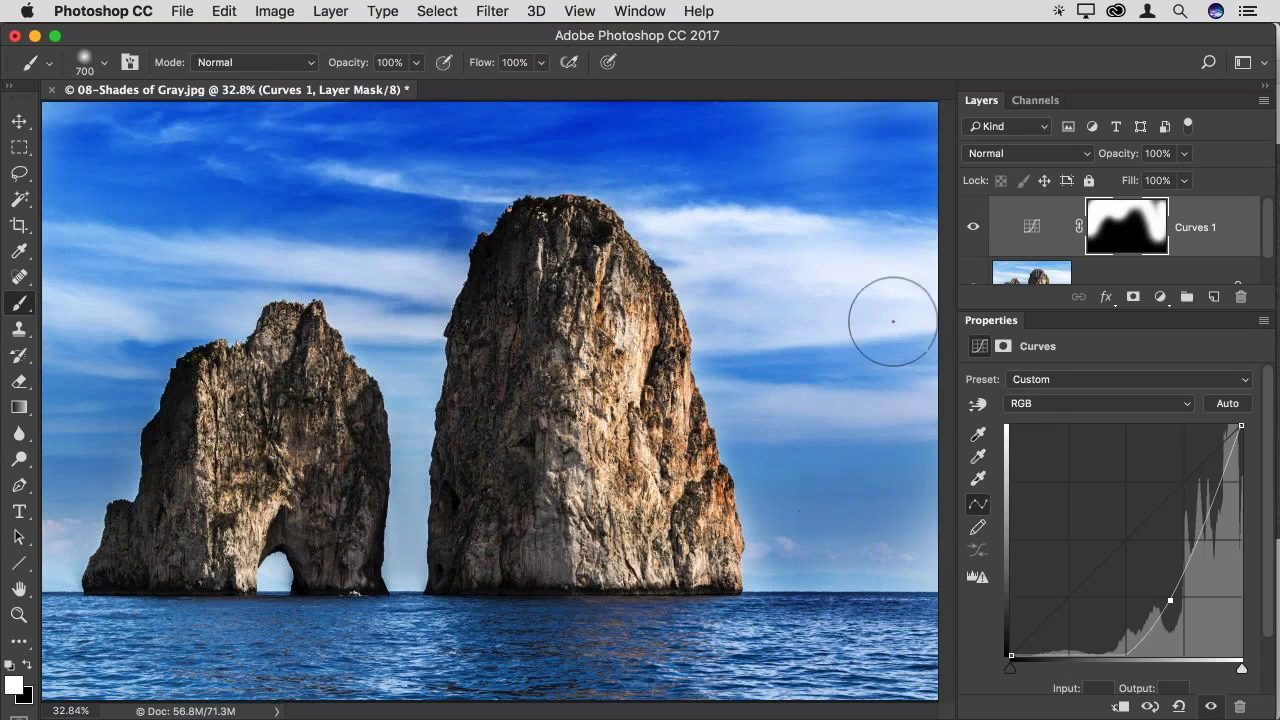
left_click_drag(903, 571, 843, 534)
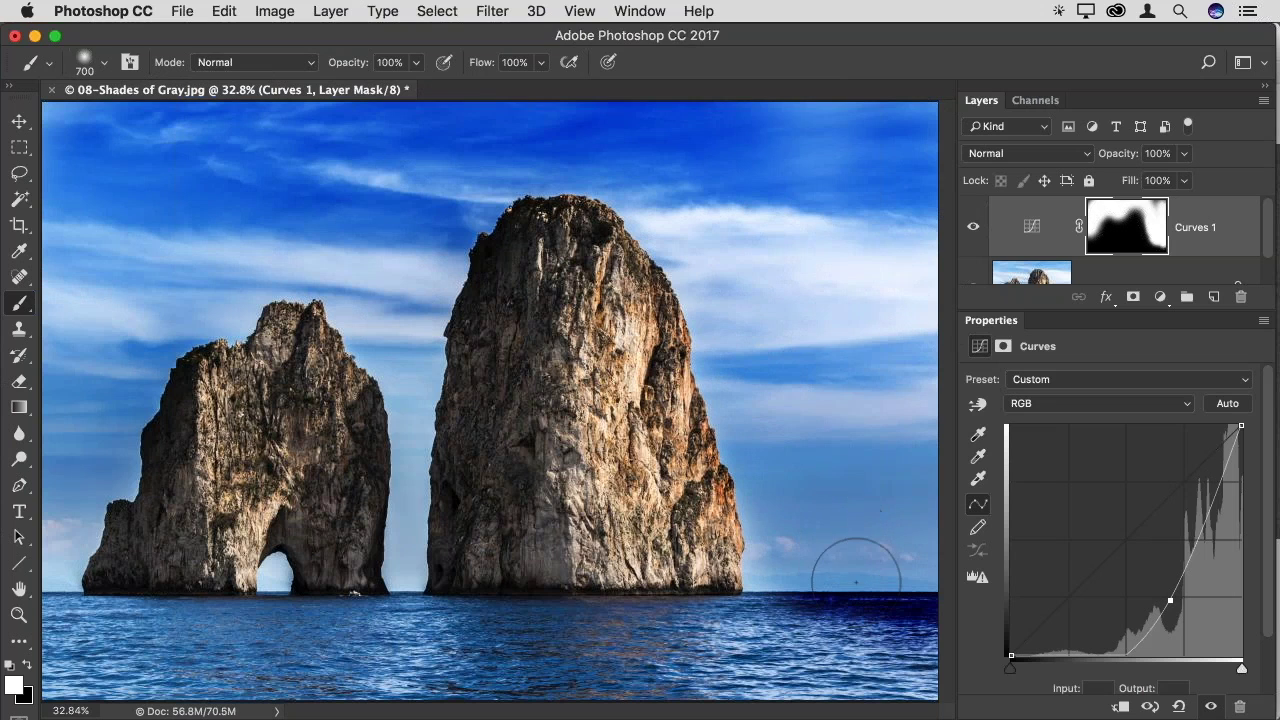
Paint black in the mask over the darkened water beside the tall rock, and touch up the upper sky with white
key("x")
mouse_move(900, 615)
left_mouse_down()
mouse_move(790, 625)
mouse_move(920, 636)
left_mouse_up()
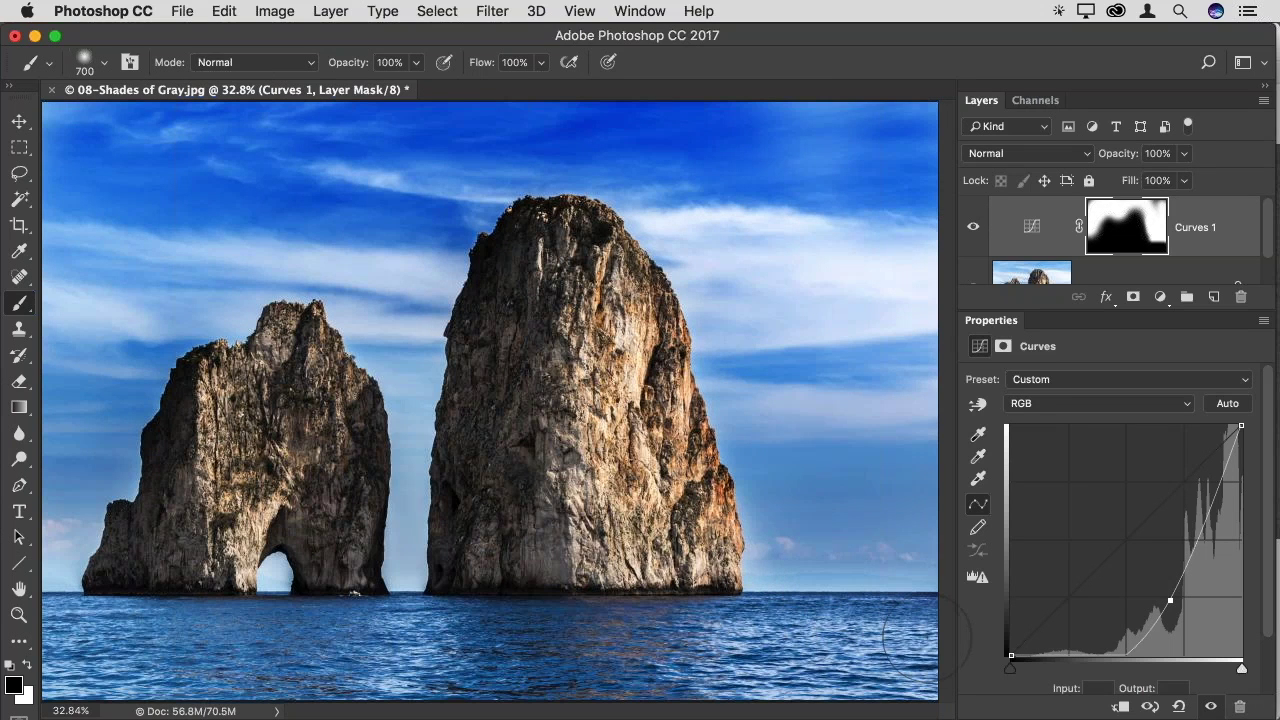
key("x")
mouse_move(837, 186)
left_mouse_down()
mouse_move(820, 147)
mouse_move(893, 118)
left_mouse_up()
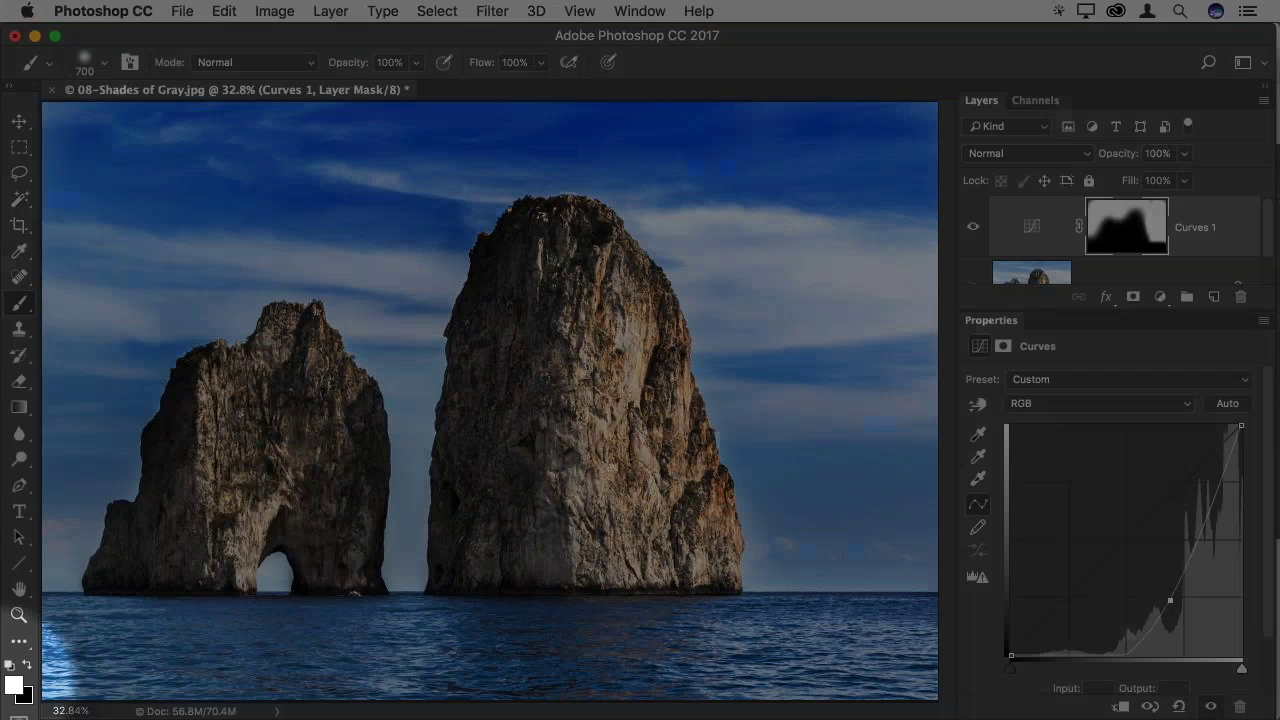
Set the foreground color to a neutral gray with 50% brightness (#808080) and return to the Brush tool
left_click(14, 686)
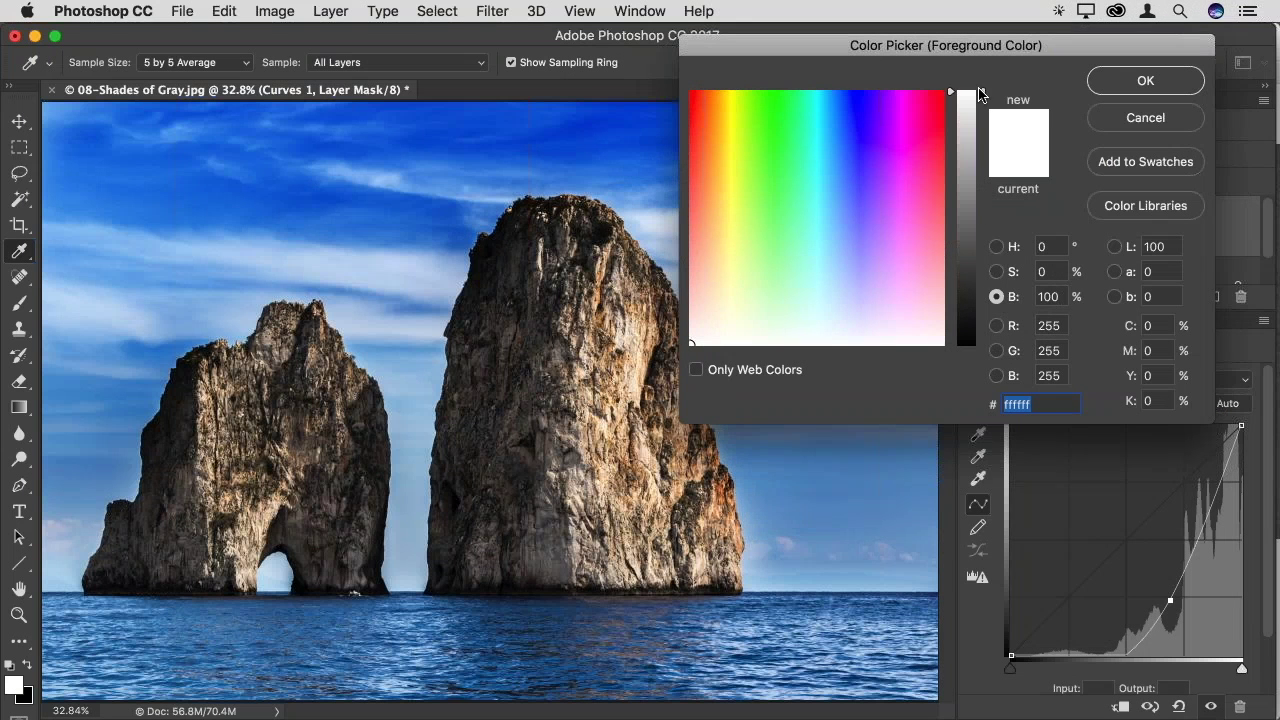
left_click_drag(982, 194, 980, 371)
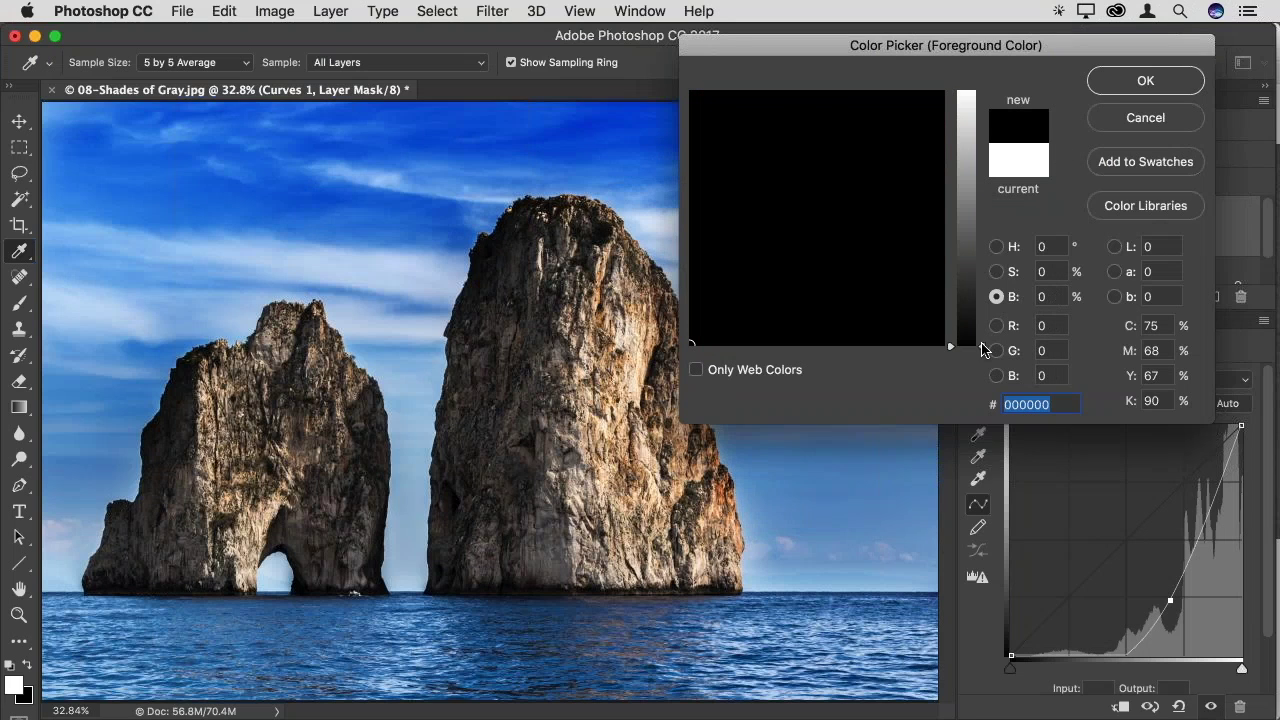
left_click(1040, 165)
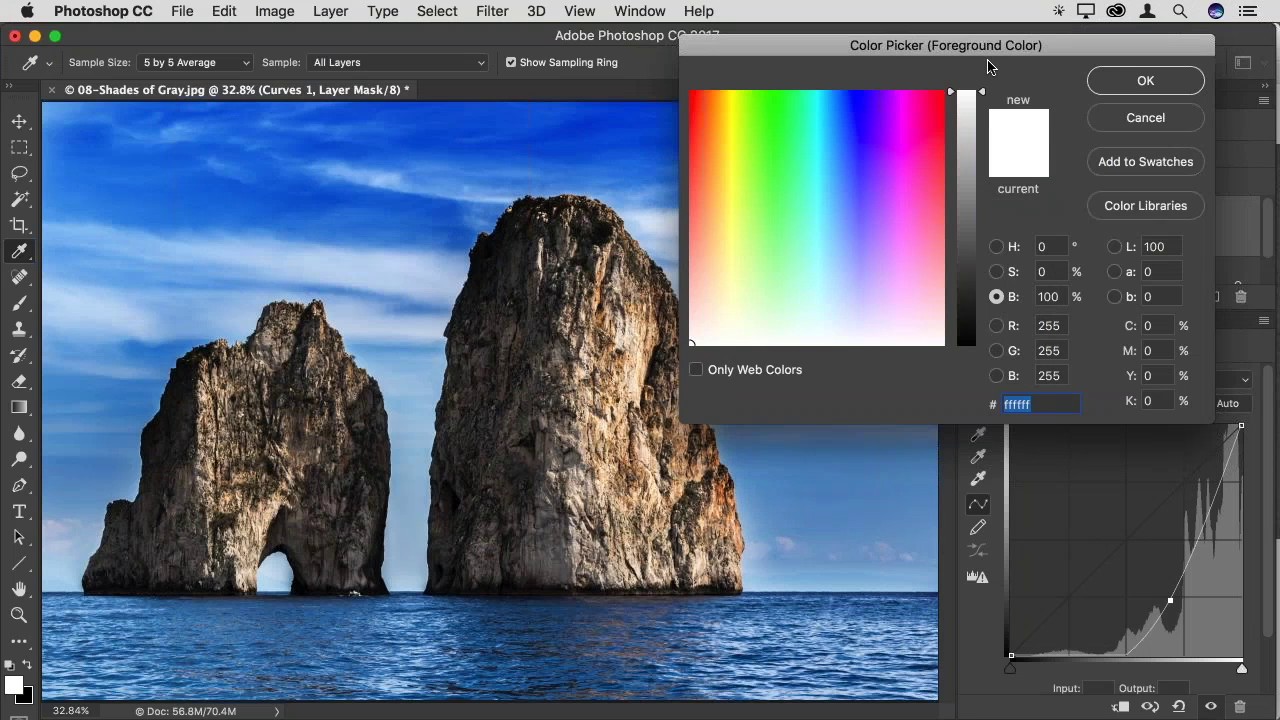
left_click_drag(988, 98, 988, 368)
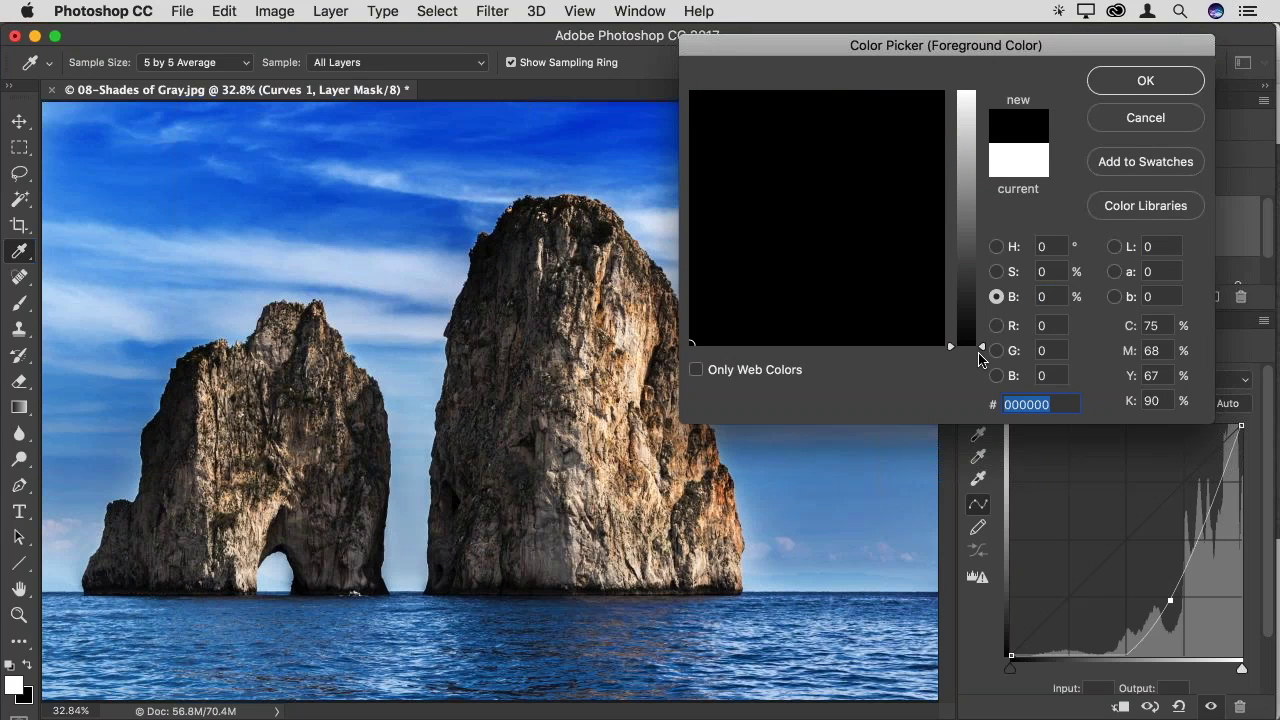
left_click(1045, 296)
type("50")
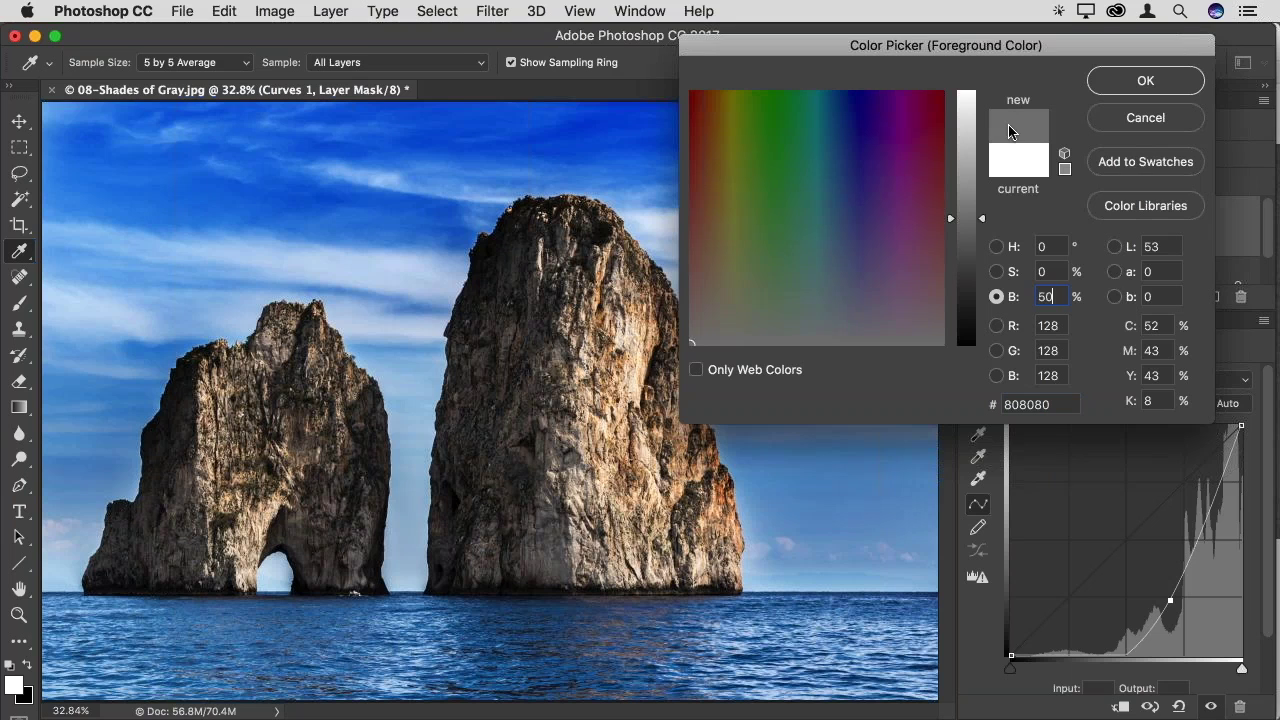
left_click(1139, 86)
key("b")
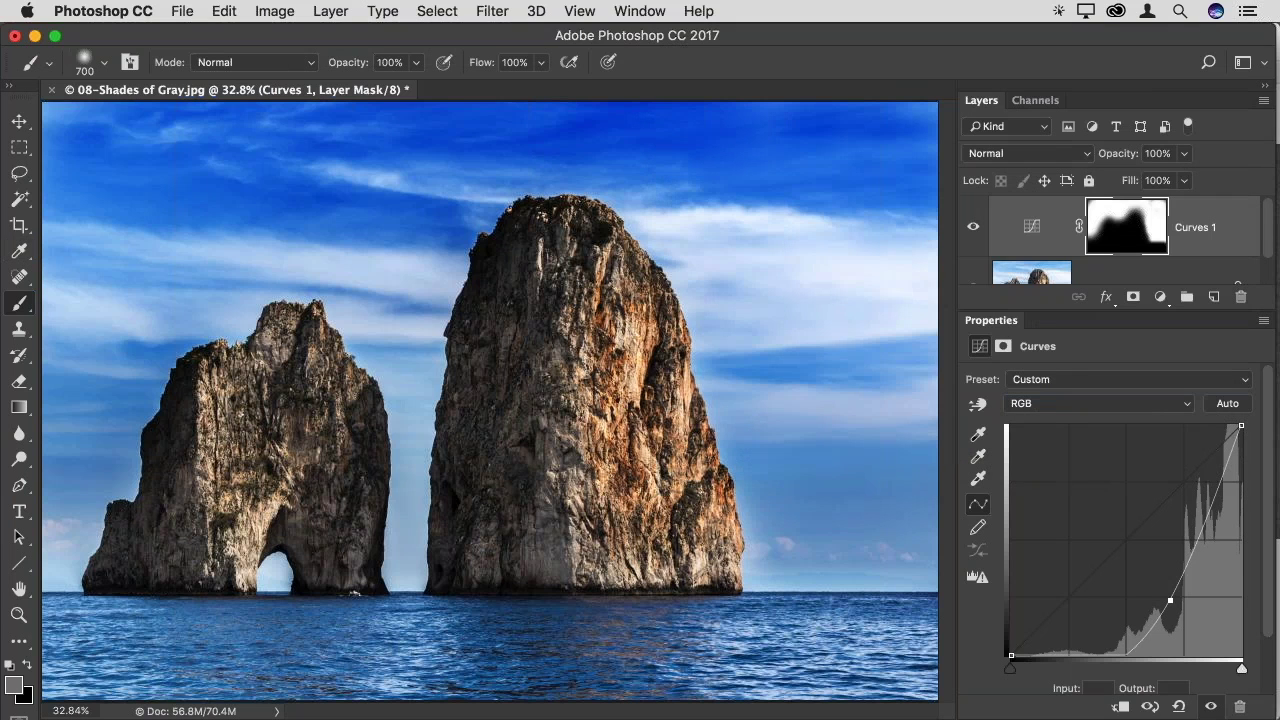
Try painting the 50% gray in the mask over the right side of the tall rock, and undo the stroke
mouse_move(674, 489)
left_mouse_down()
mouse_move(605, 536)
mouse_move(712, 521)
mouse_move(578, 545)
left_mouse_up()
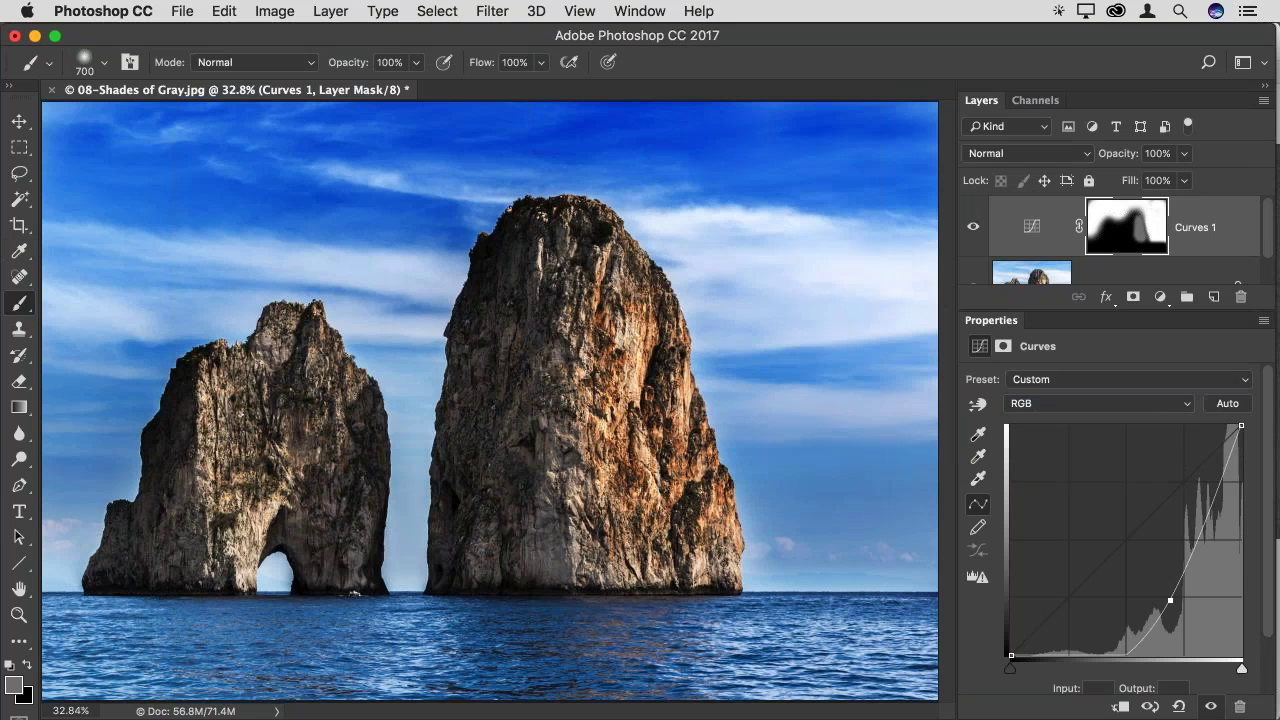
key("super+z")
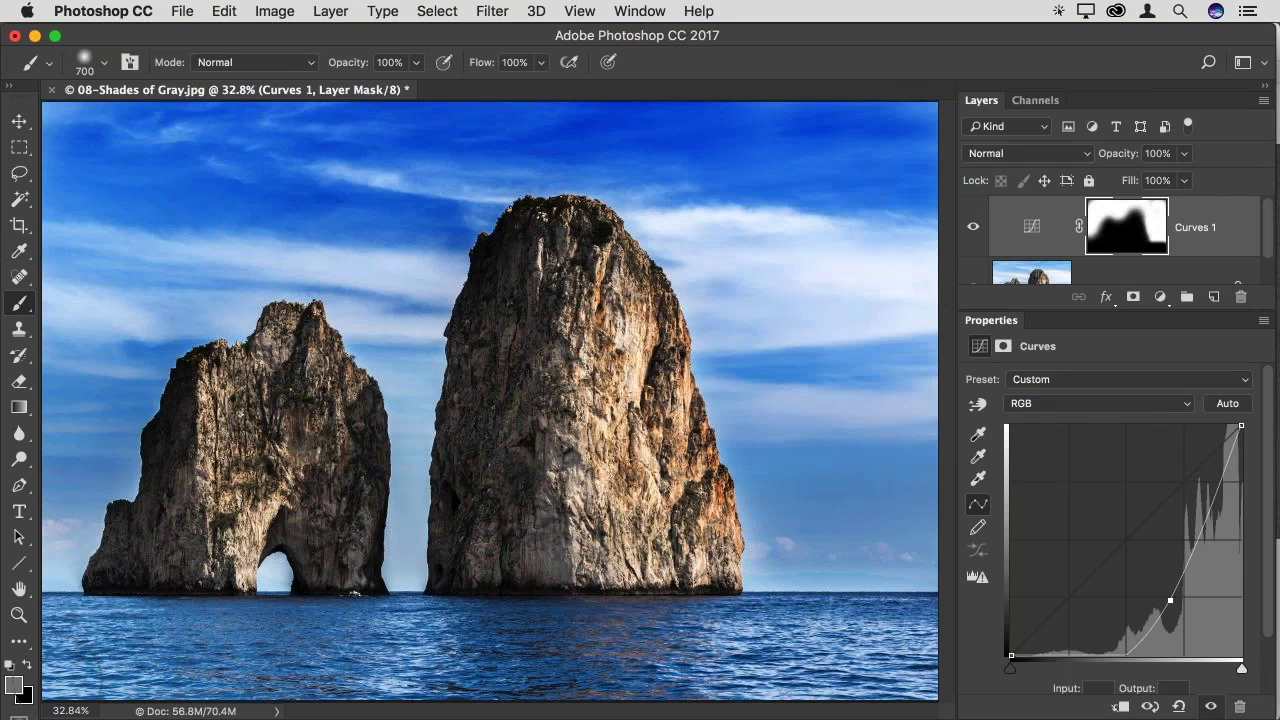
Paint a gray with 25% brightness in the mask over the tall rock's right side, and check the mask on its own
left_click(13, 684)
double_click(1045, 296)
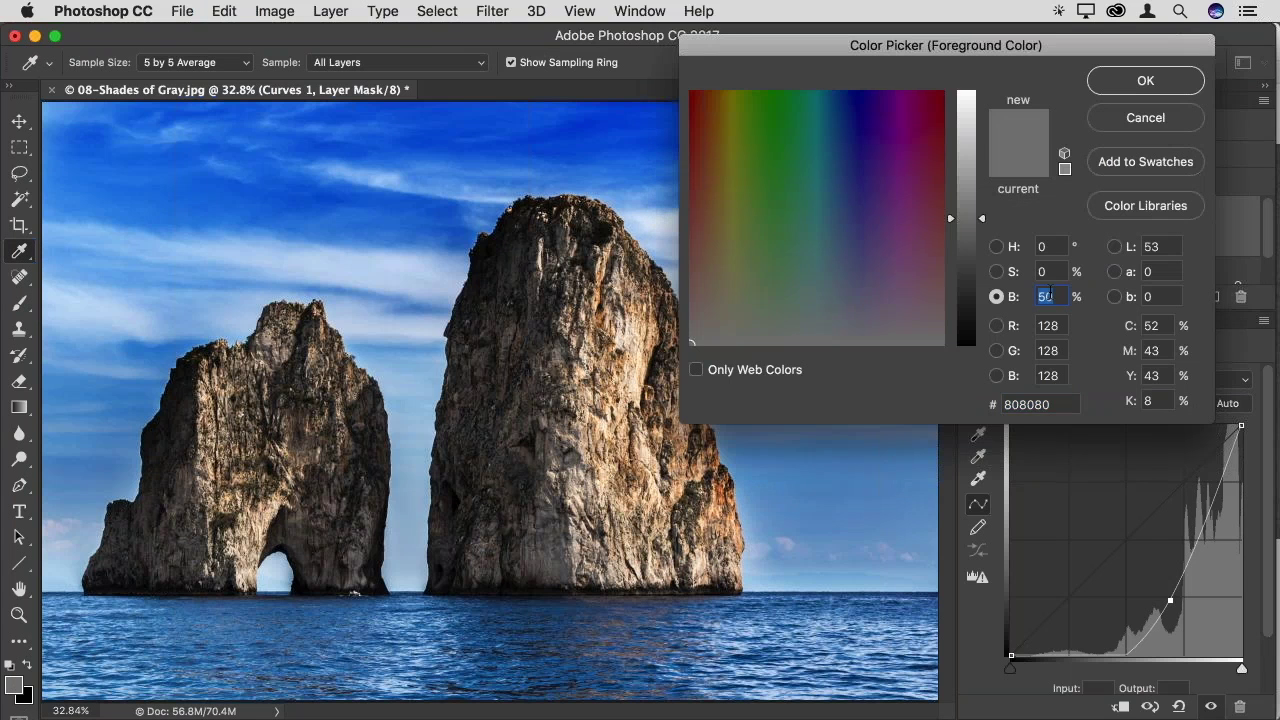
type("25")
key("Return")
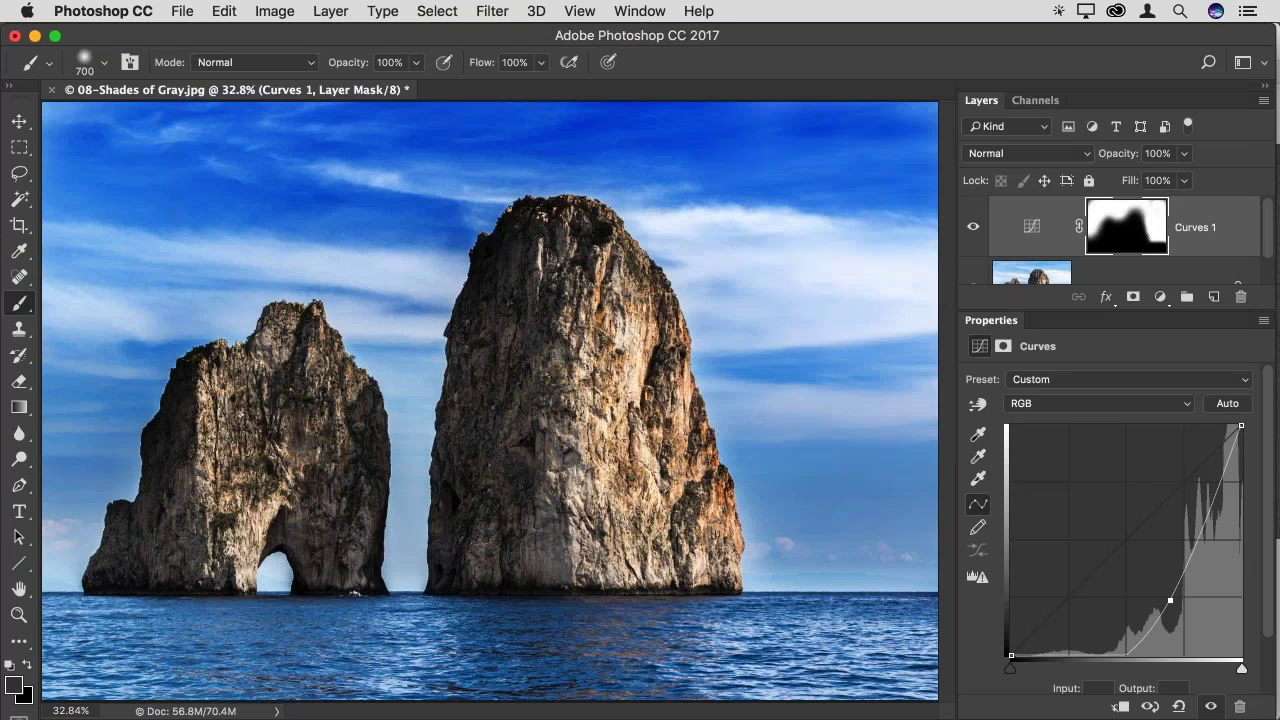
left_click_drag(620, 320, 630, 520)
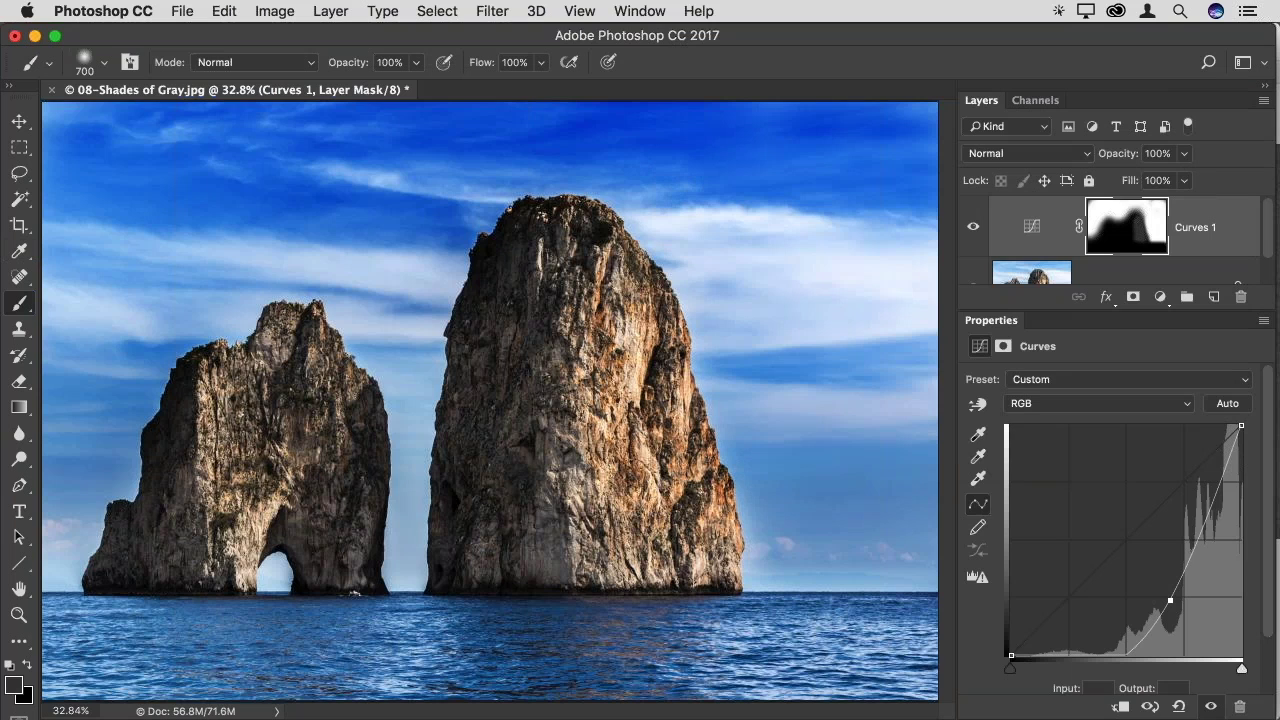
left_click(1137, 240, "alt")
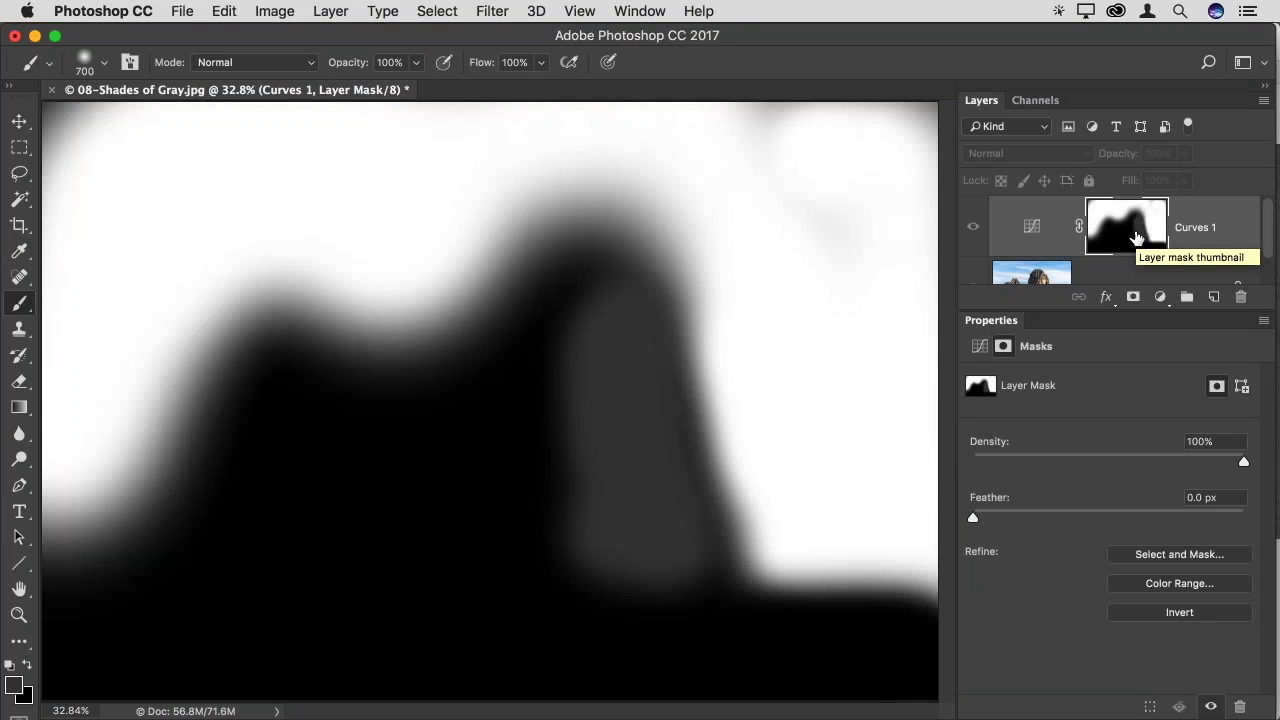
left_click(1137, 237, "alt")
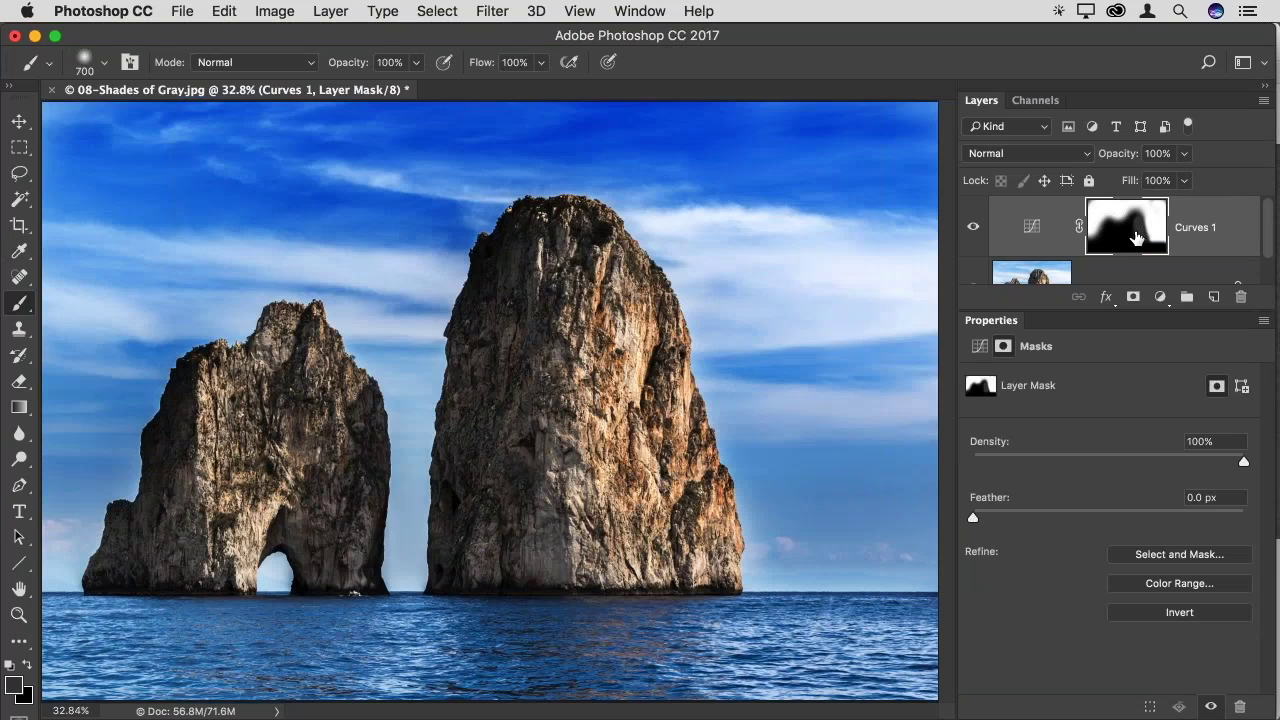
Close 08-Shades of Gray.jpg without saving, and open 09-Quick Selection.jpg from Adobe Bridge, fitted to the window
key("super+w")
key("super+d")
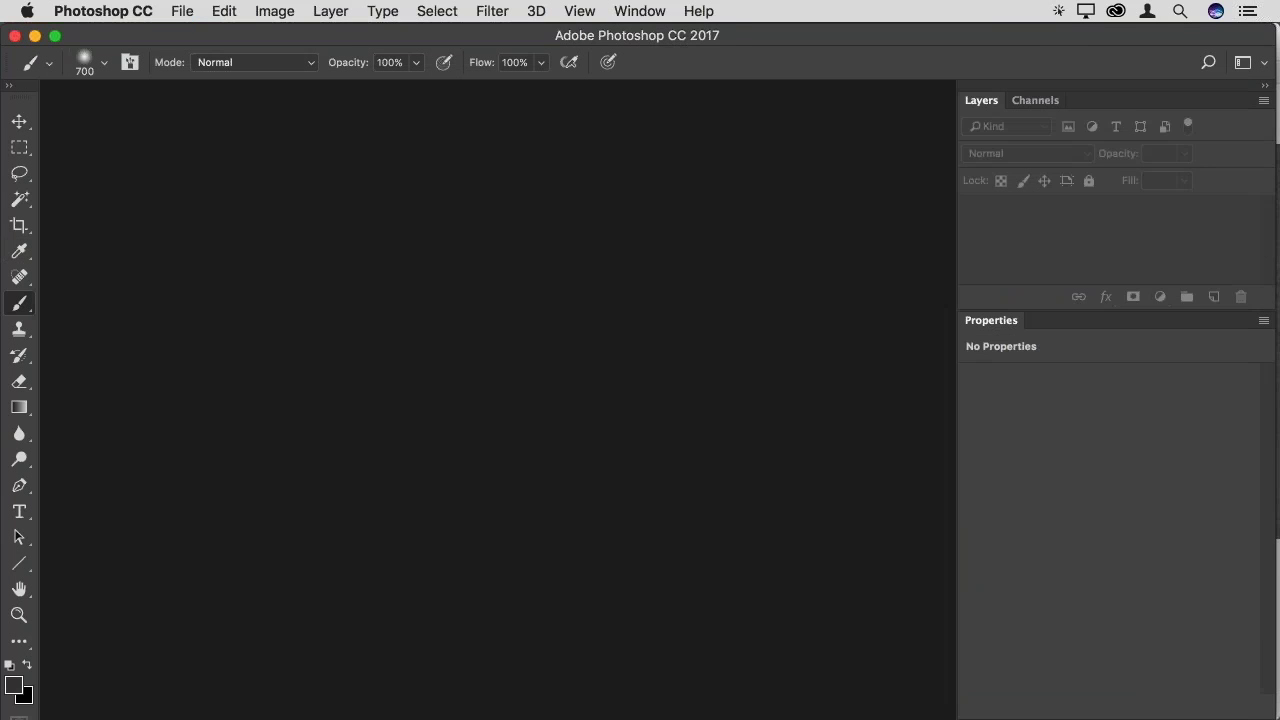
key("super+Tab")
key("super+Tab")
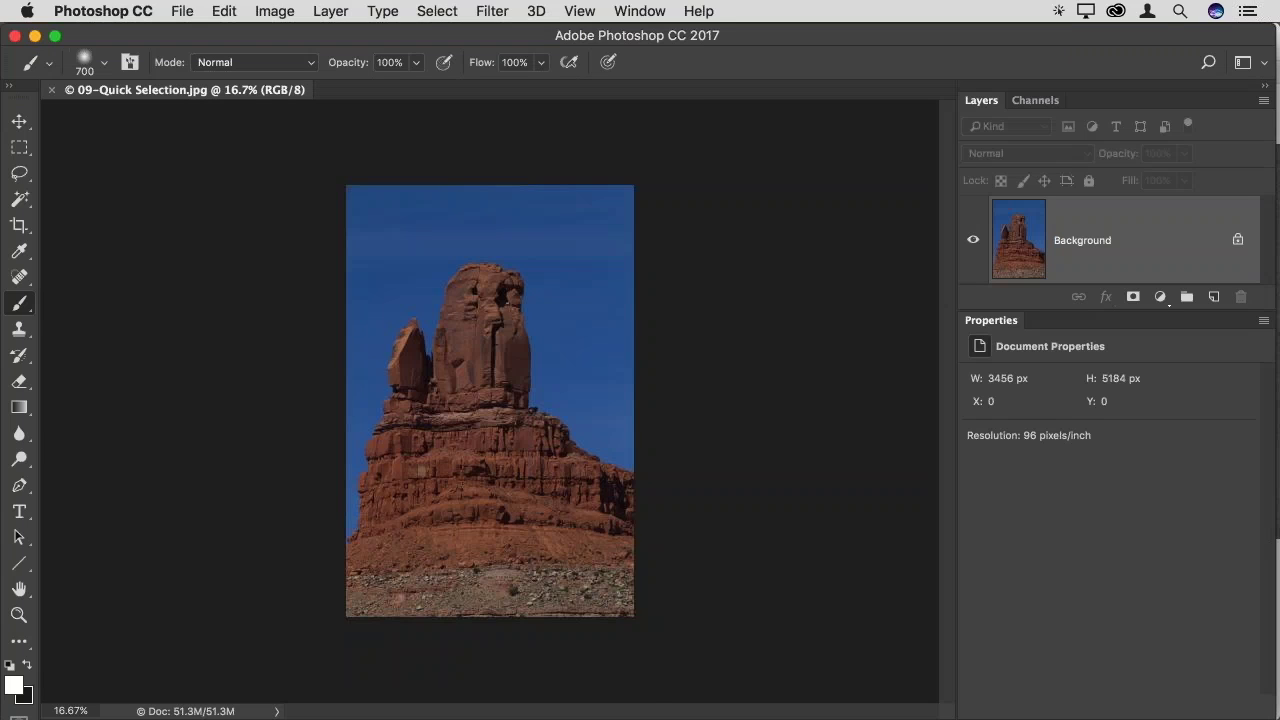
key("super+0")
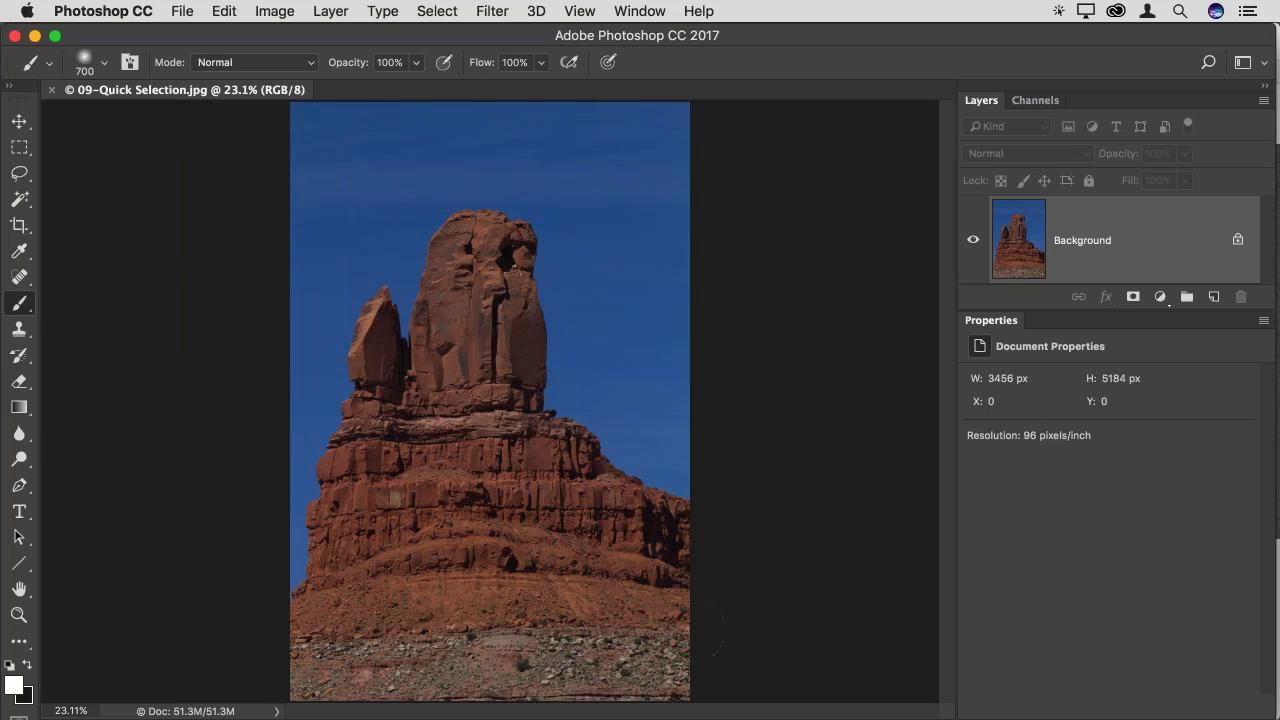
Select the whole rock formation with the Quick Selection tool, including the small spire beside the main tower
left_click(19, 199)
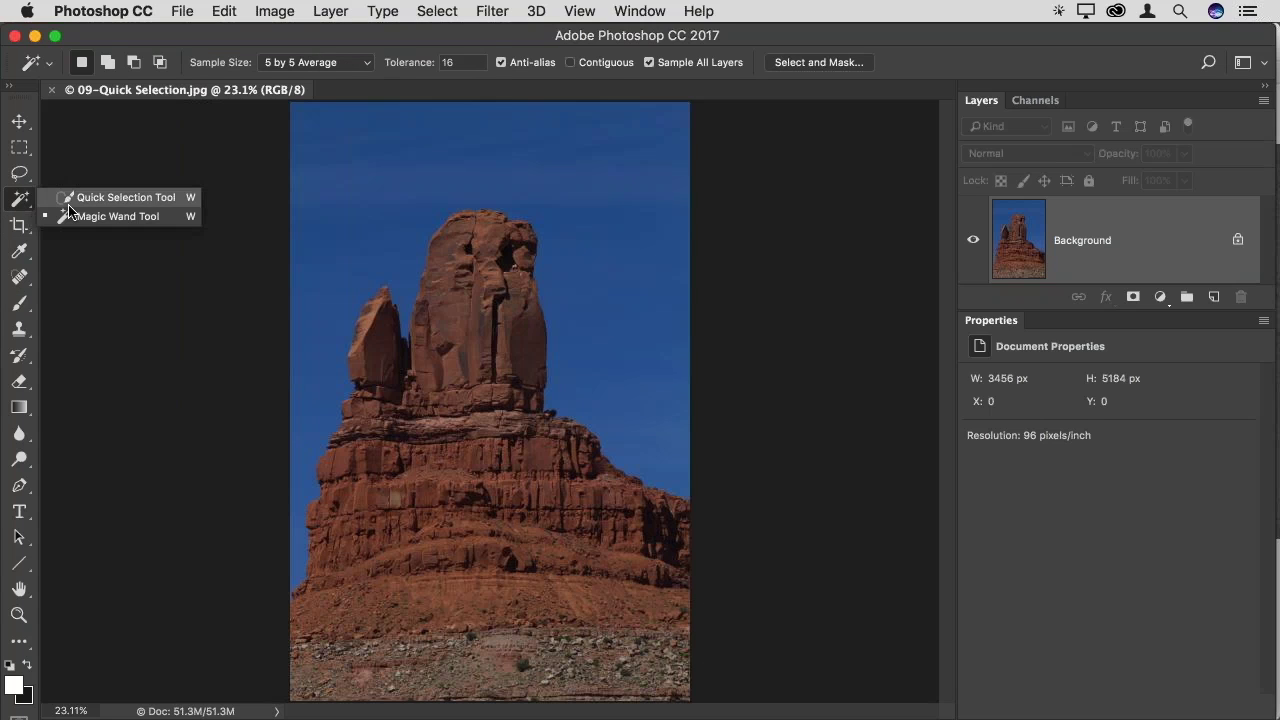
left_click(69, 203)
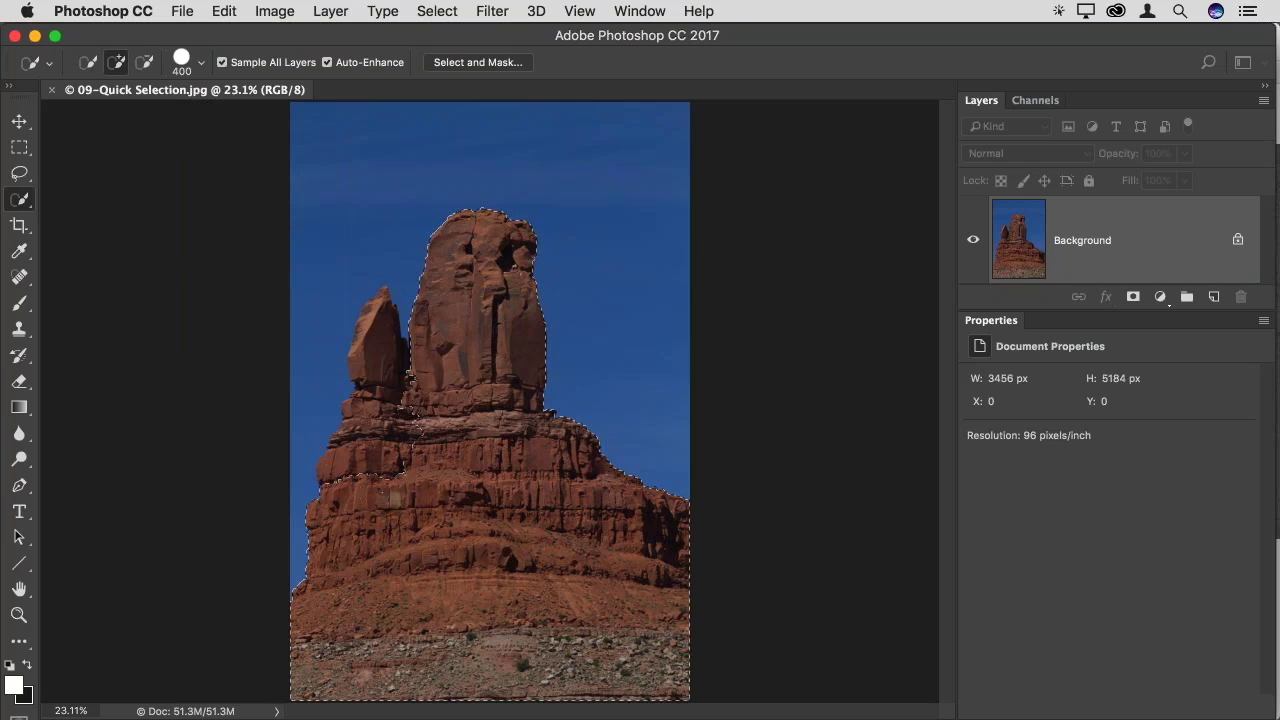
left_click_drag(409, 376, 380, 352)
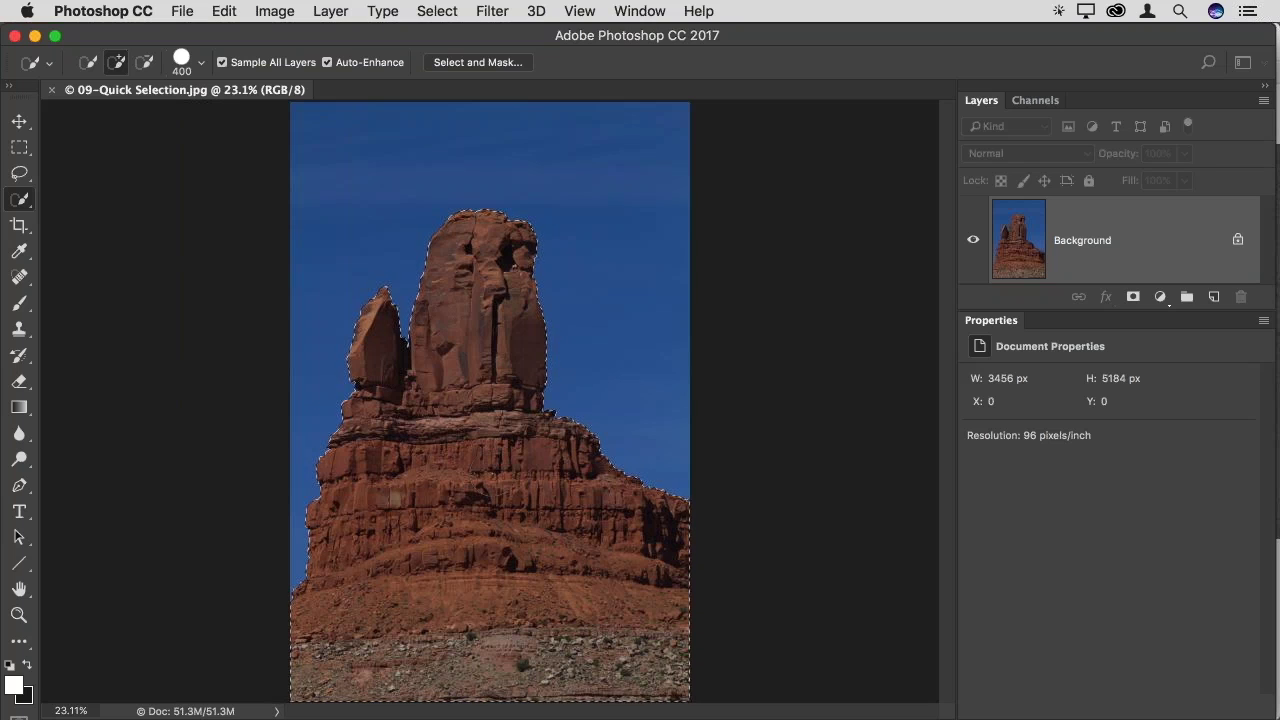
Replace the selection with a Quick Selection of the blue sky, and invert it to select the rock formation
key("super+d")
mouse_move(355, 218)
left_mouse_down()
mouse_move(414, 183)
mouse_move(505, 168)
mouse_move(623, 260)
left_mouse_up()
left_click(434, 12)
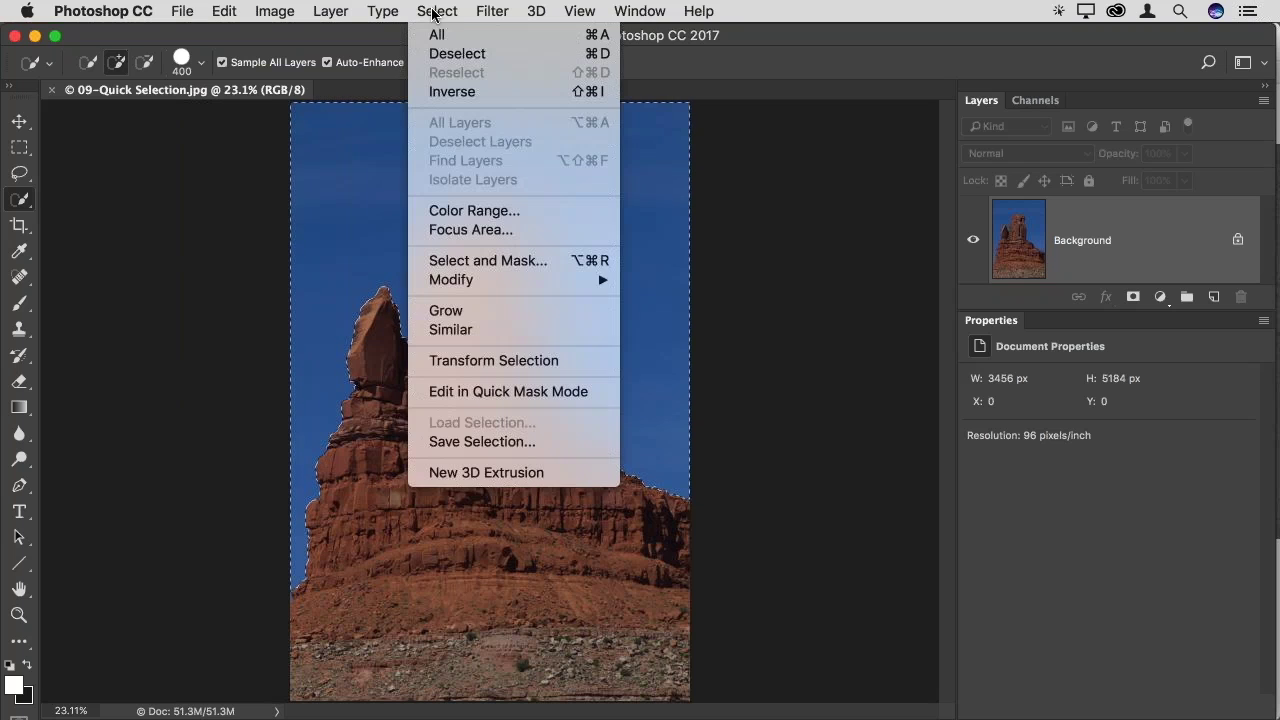
mouse_move(508, 286)
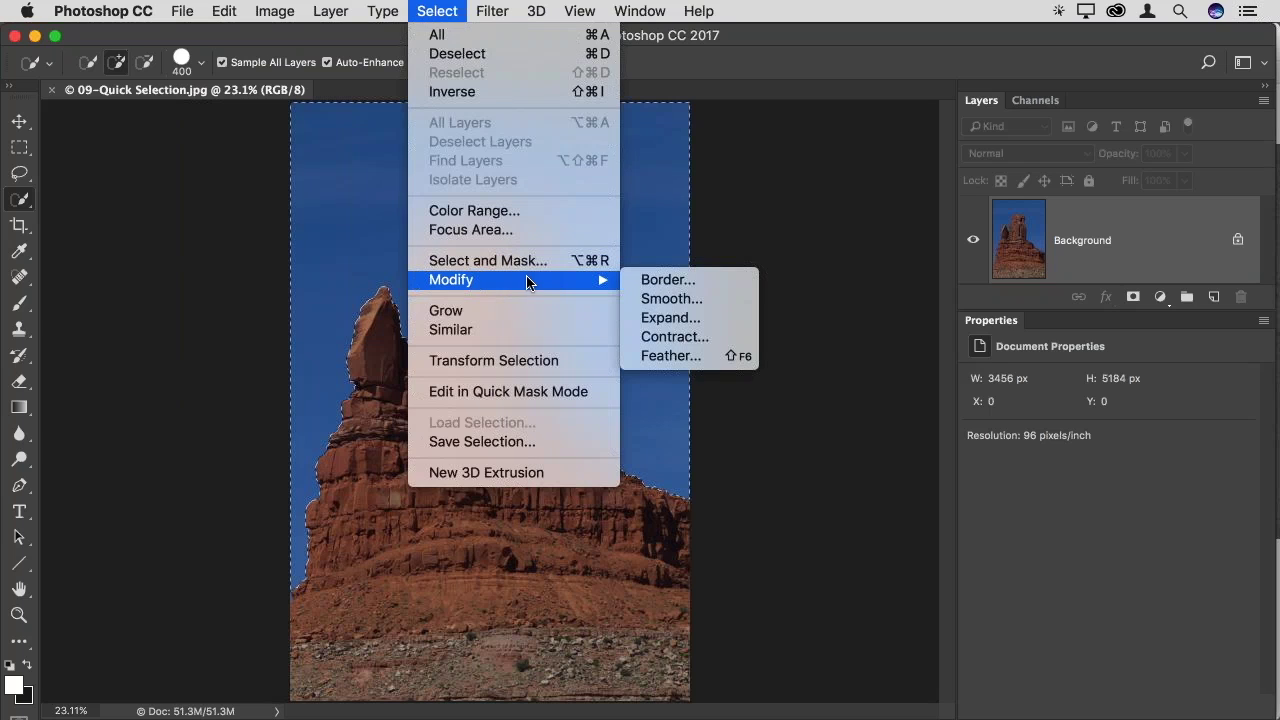
left_click(503, 92)
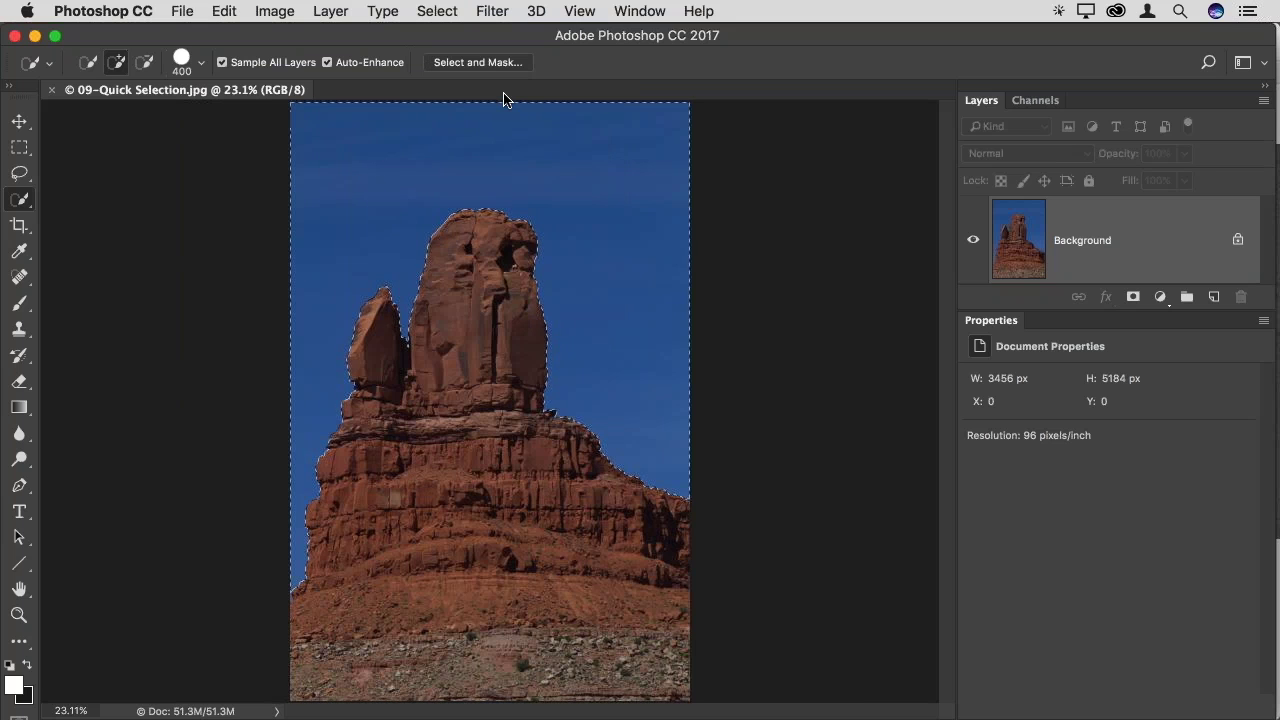
key("super+shift+i")
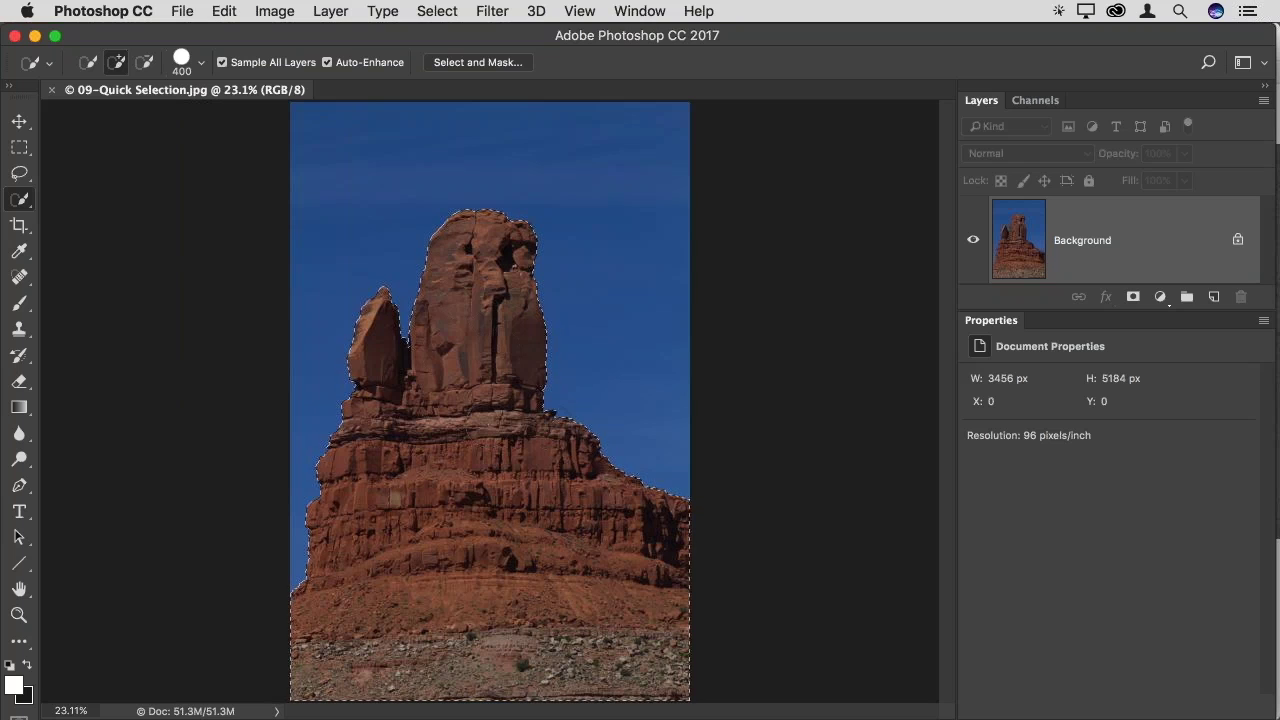
Add a Curves adjustment layer masked to the rock formation, and pull the curve's midtones down to darken it
left_click(1160, 297)
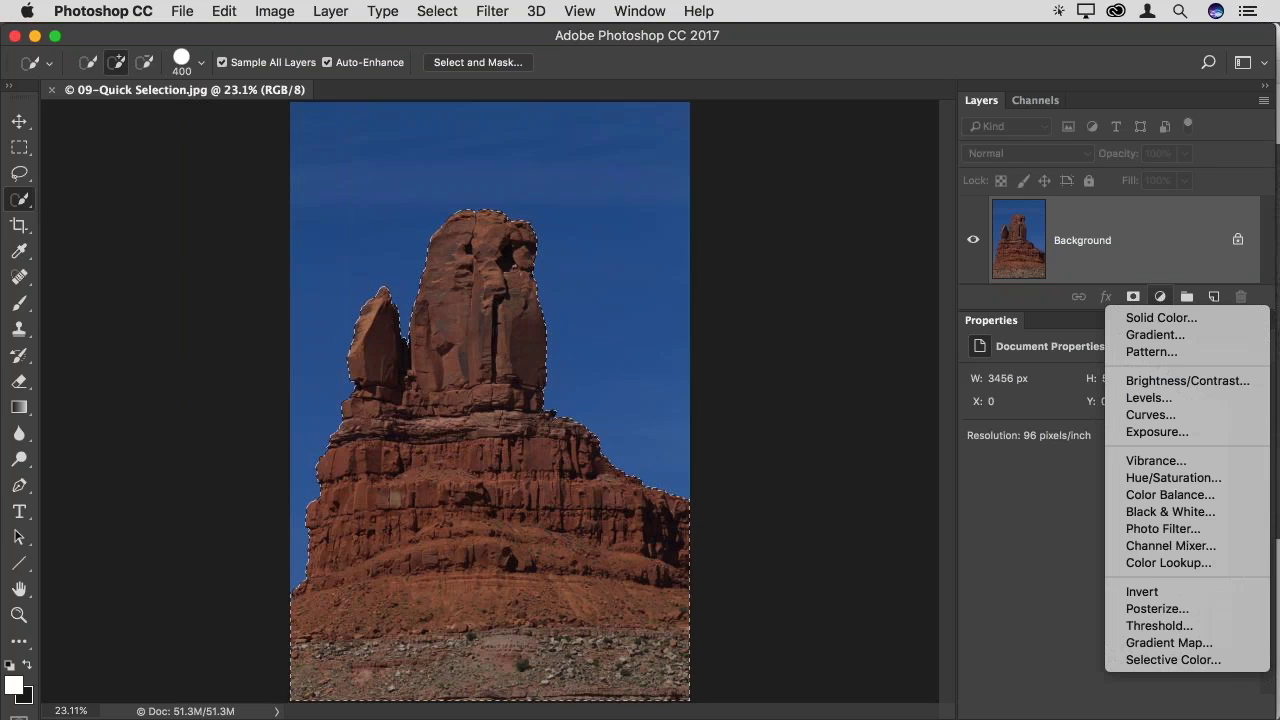
left_click(1168, 418)
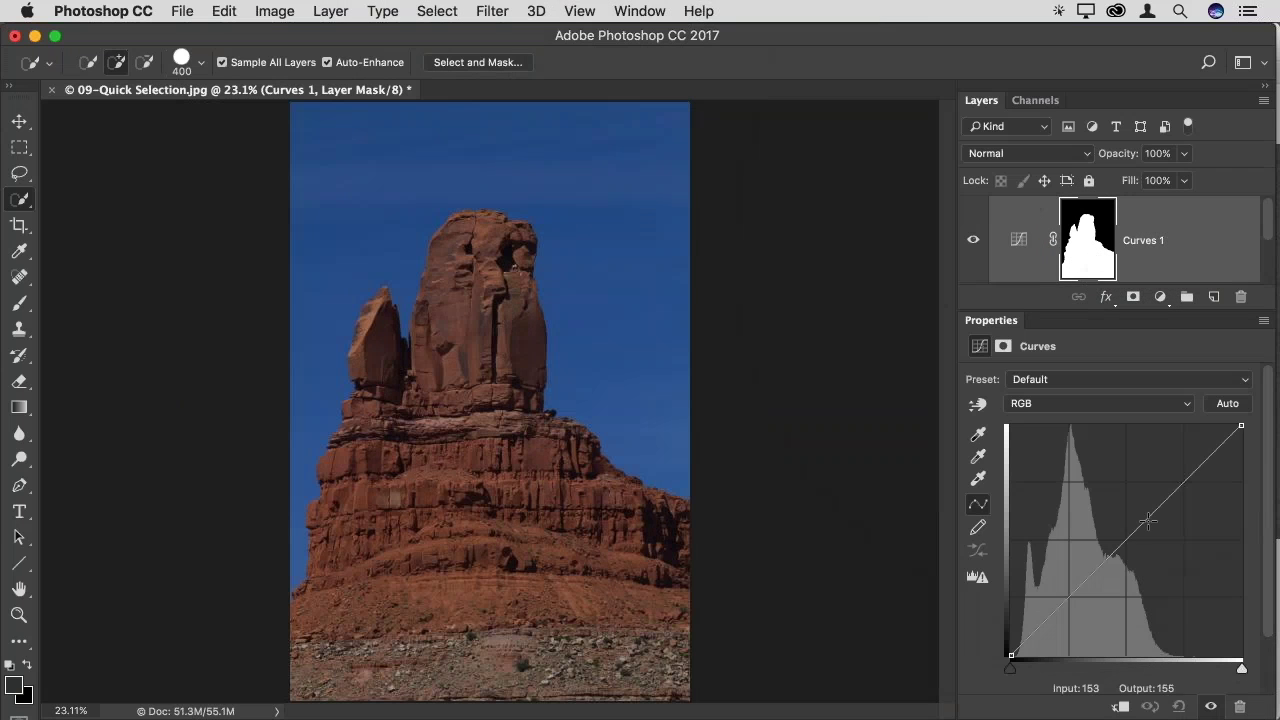
left_click_drag(1137, 530, 1129, 587)
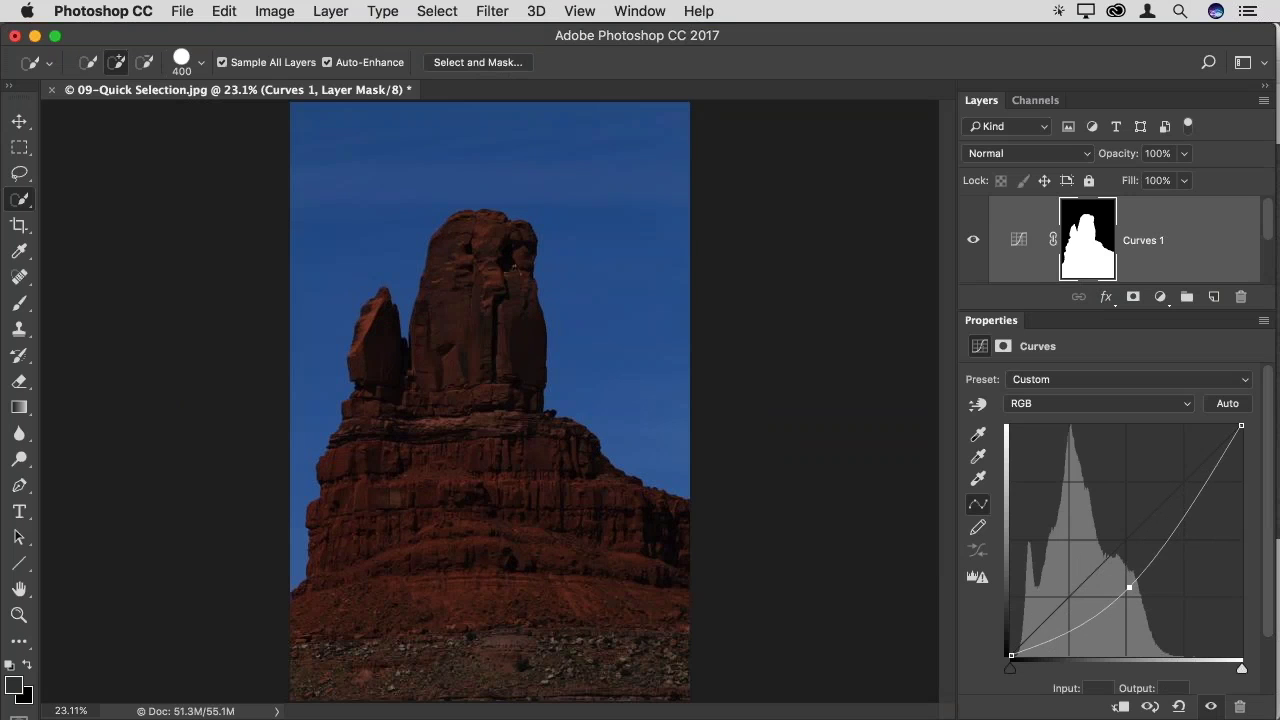
Close 09-Quick Selection.jpg without saving, and open 10-Channel Mask.jpg from Adobe Bridge, fitted to the window
key("super+w")
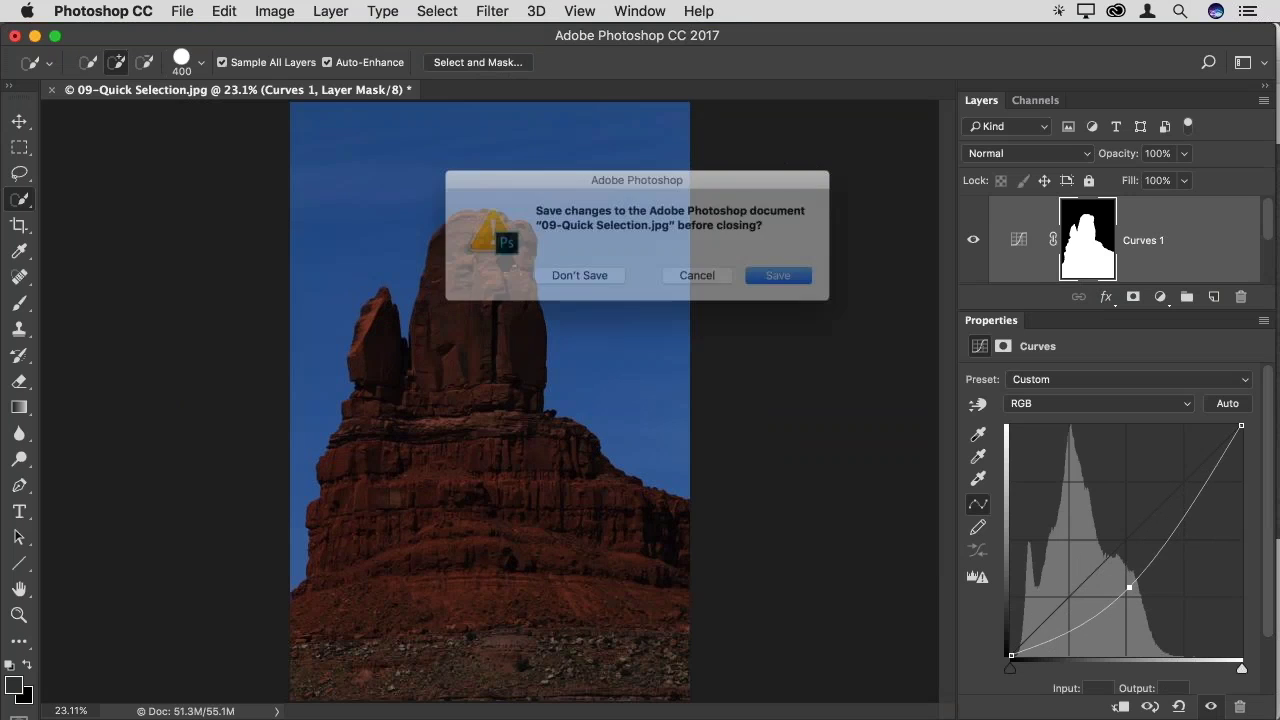
key("super+d")
key("super+Tab")
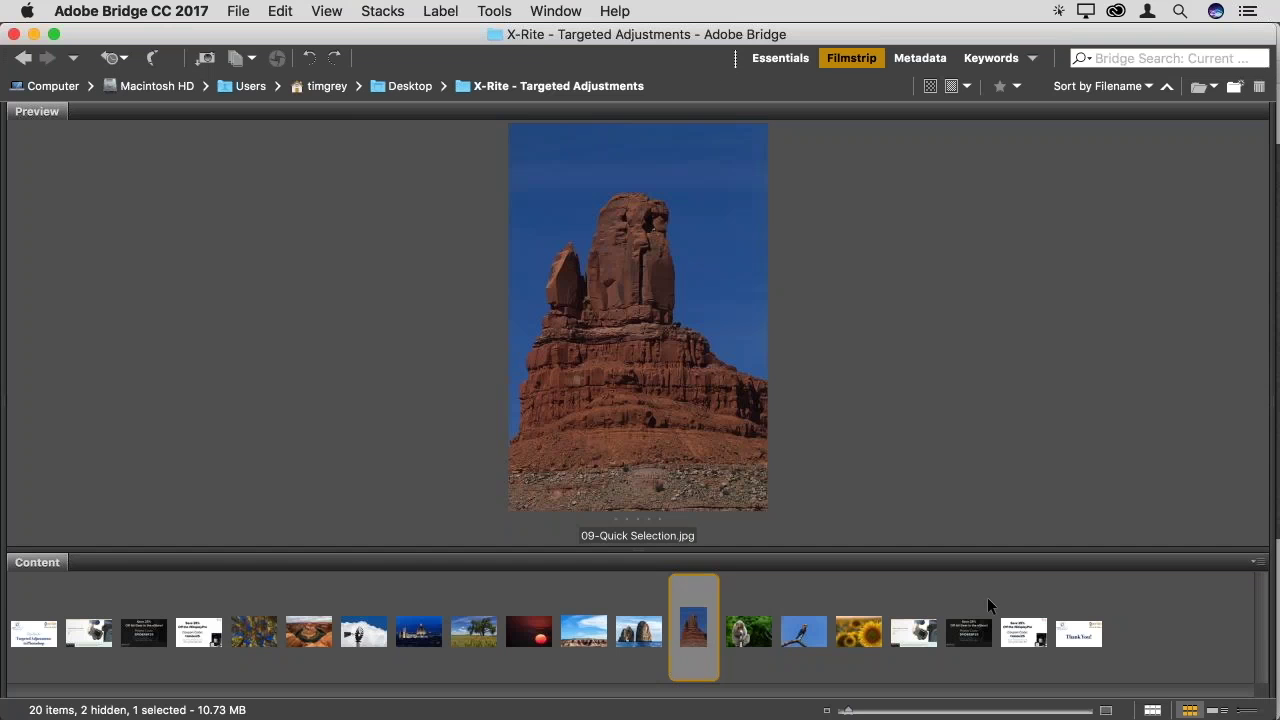
double_click(741, 632)
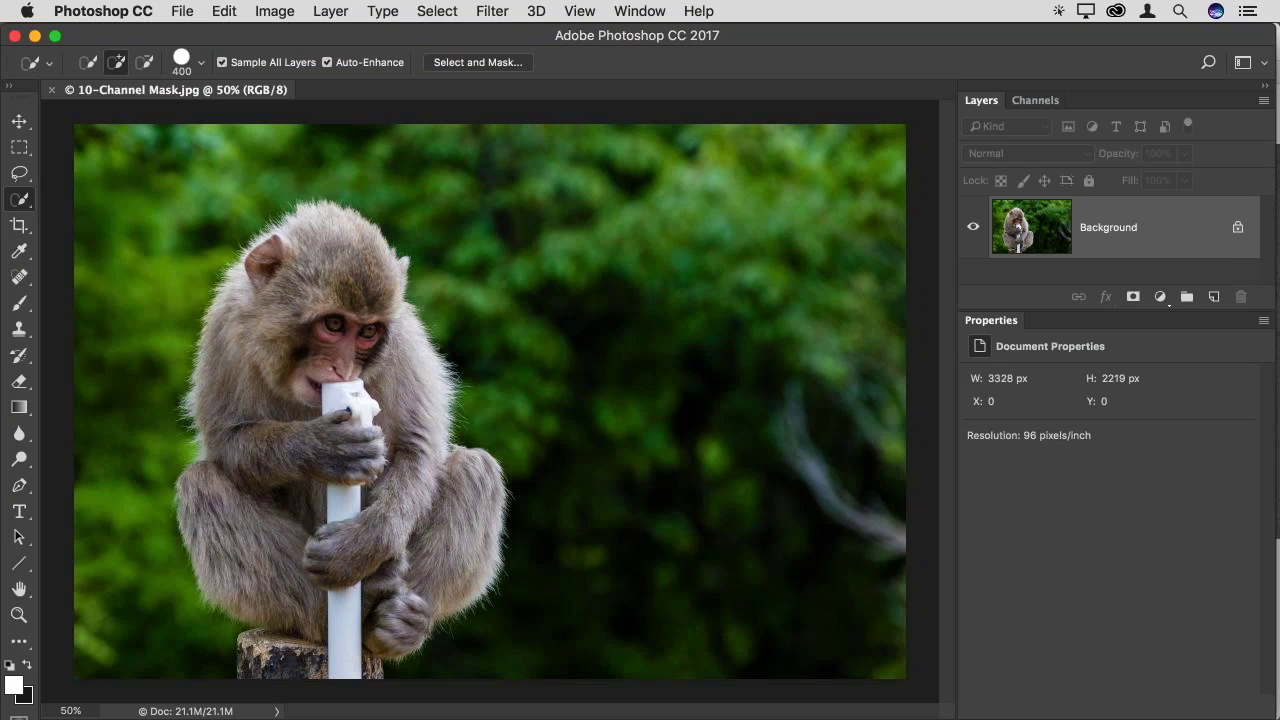
scroll(434, 378, "up", 2)
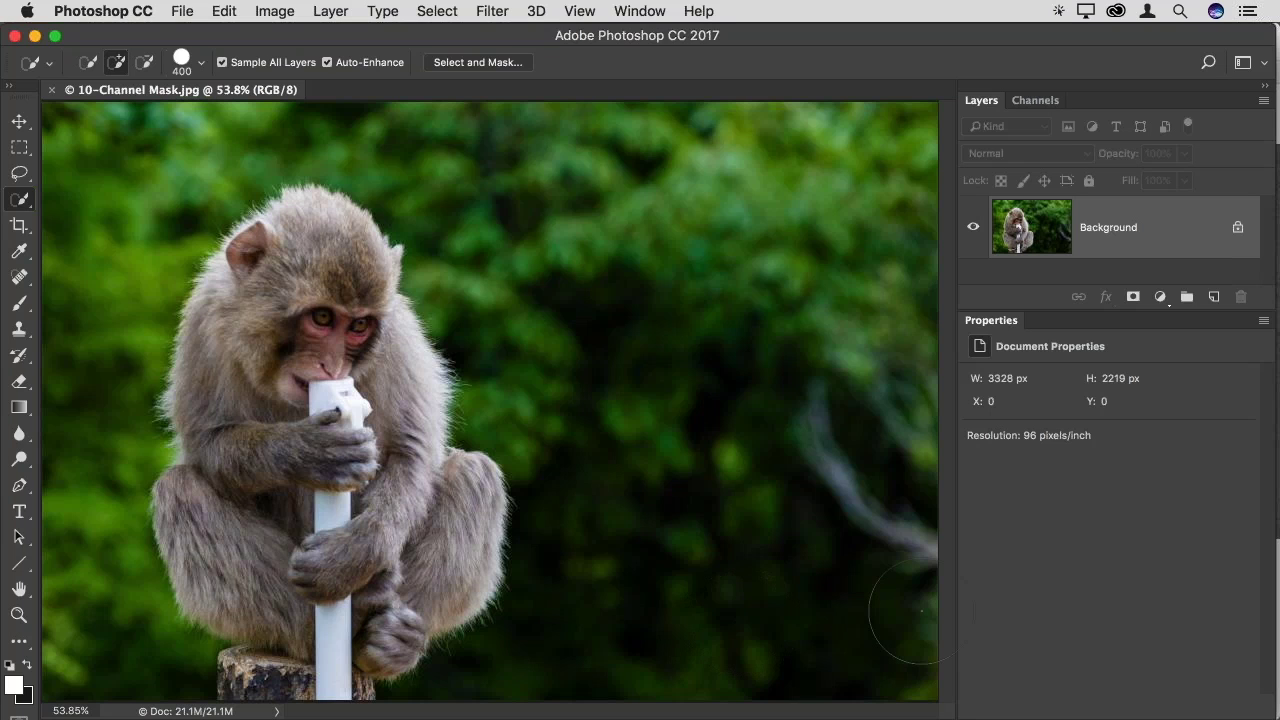
Show the monkey photo's channels and enlarge the area so the RGB, Red, Green and Blue channels all fit
left_click(1030, 100)
left_click_drag(1078, 310, 1078, 422)
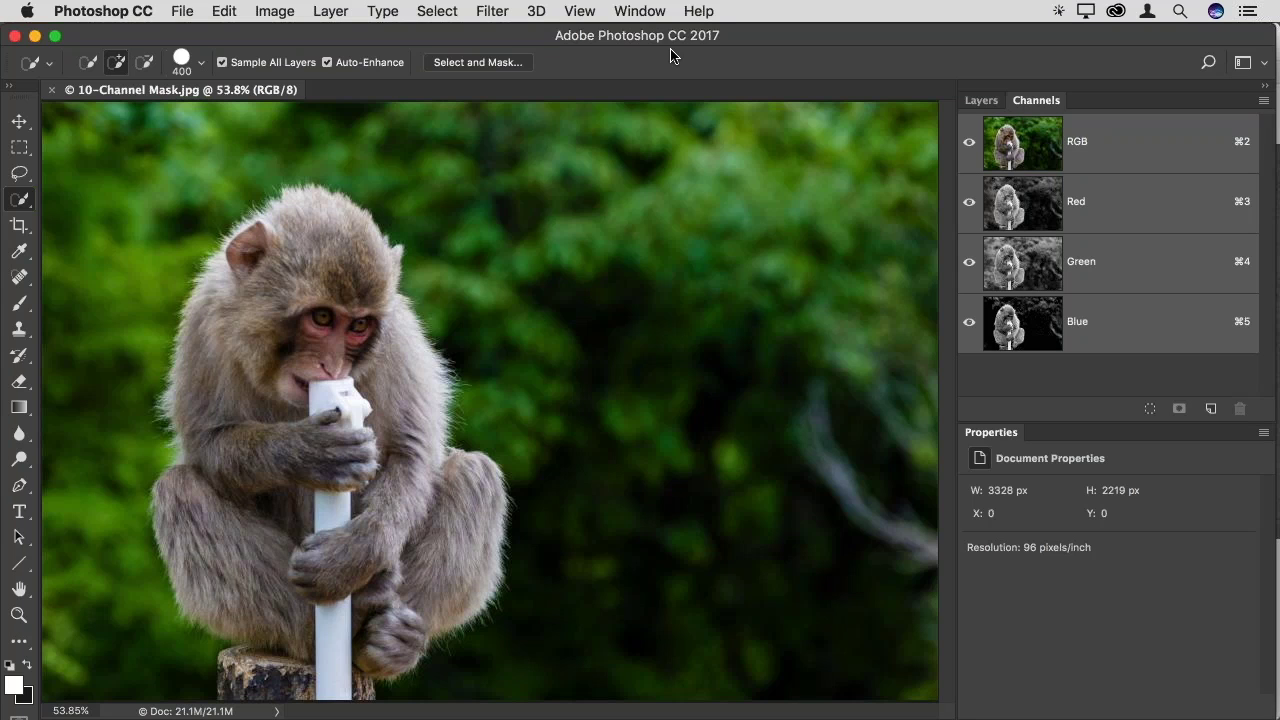
left_click(640, 11)
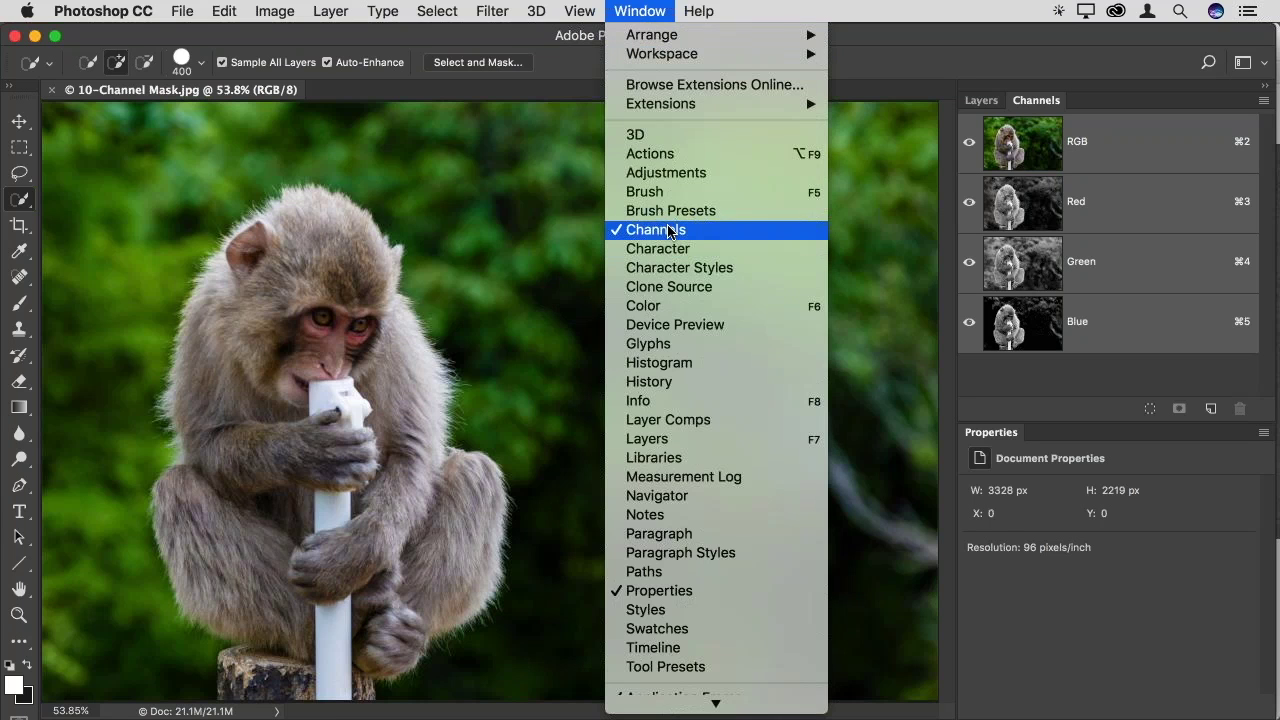
left_click(1030, 108)
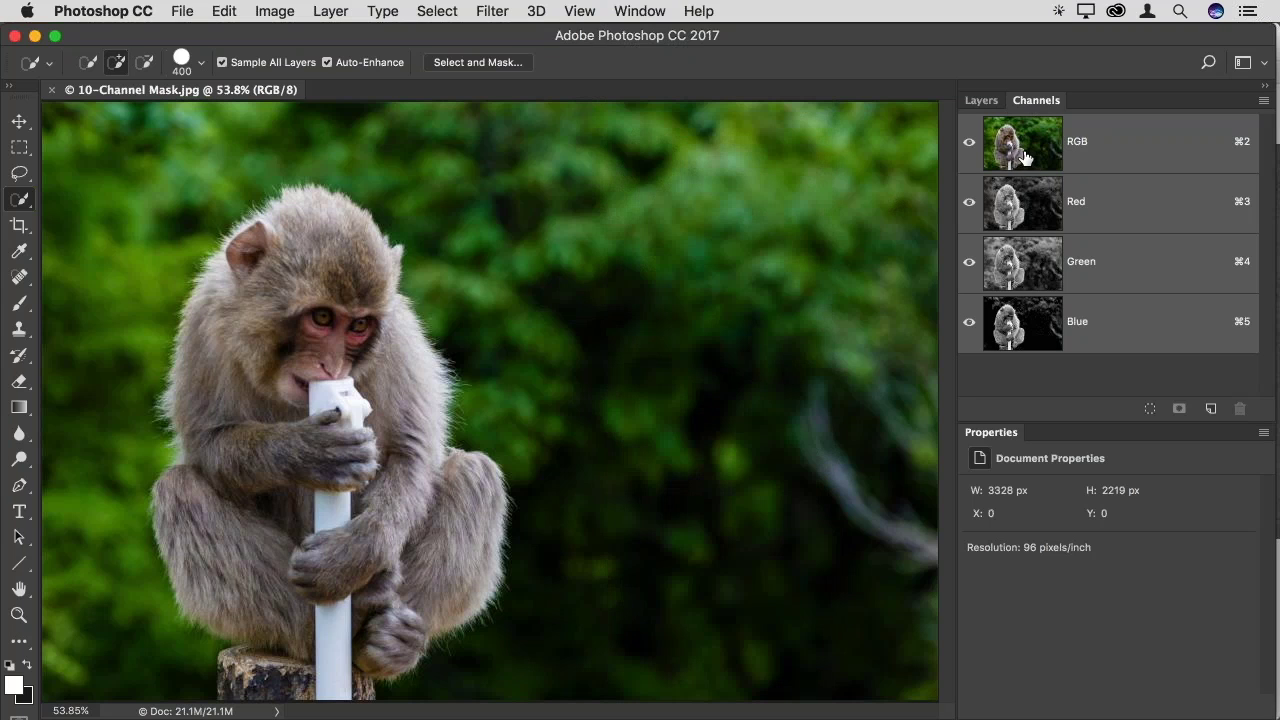
View the Red, Green and Blue channels one at a time to compare the monkey's contrast against the background
left_click(1021, 212)
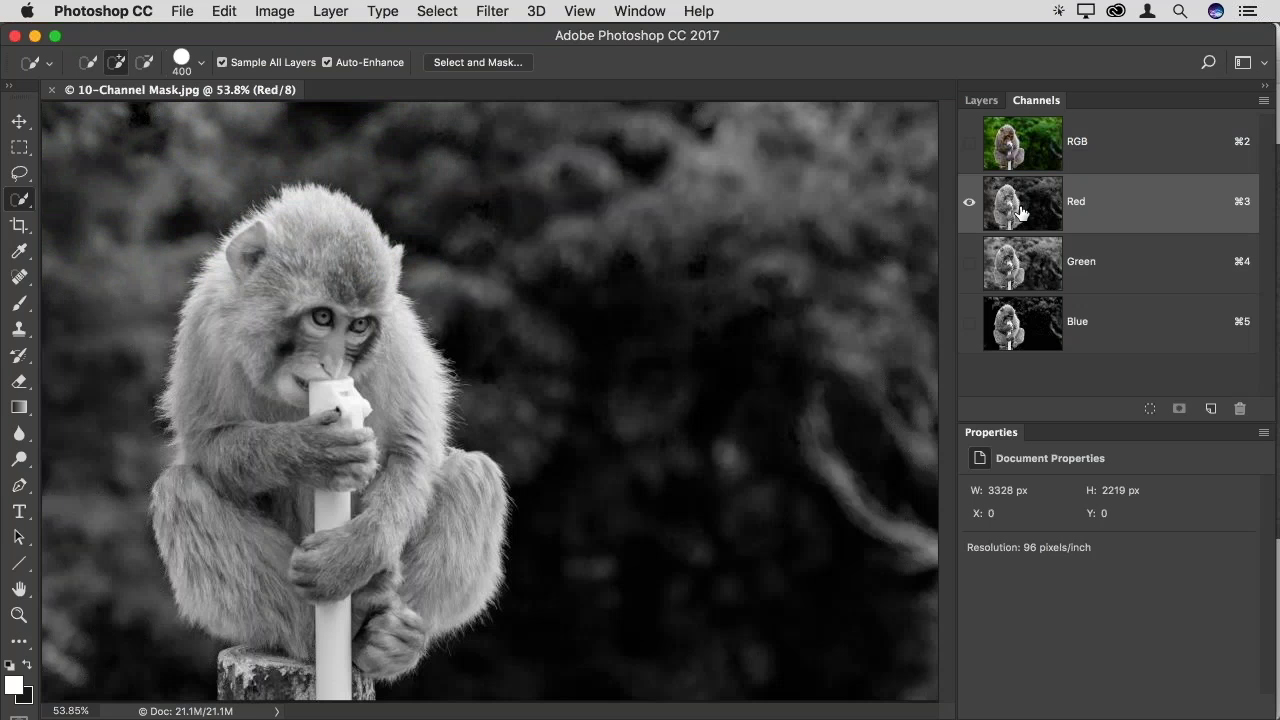
left_click(1021, 262)
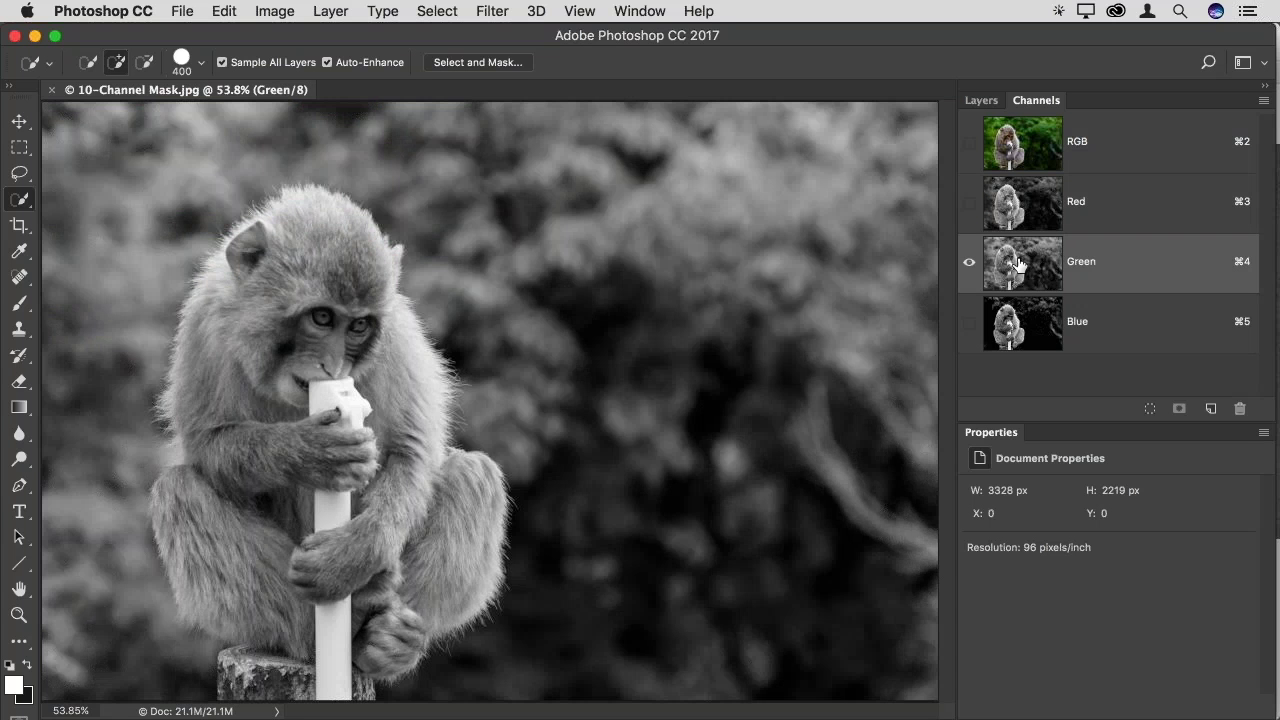
left_click(1016, 320)
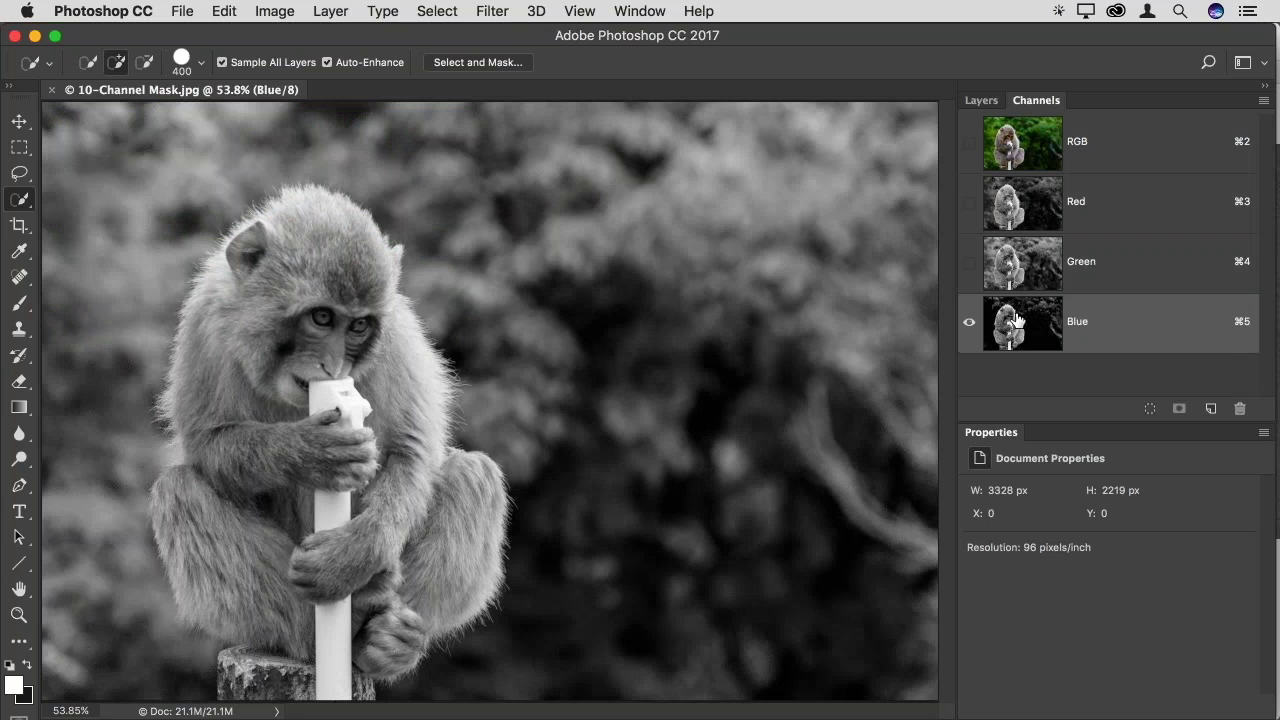
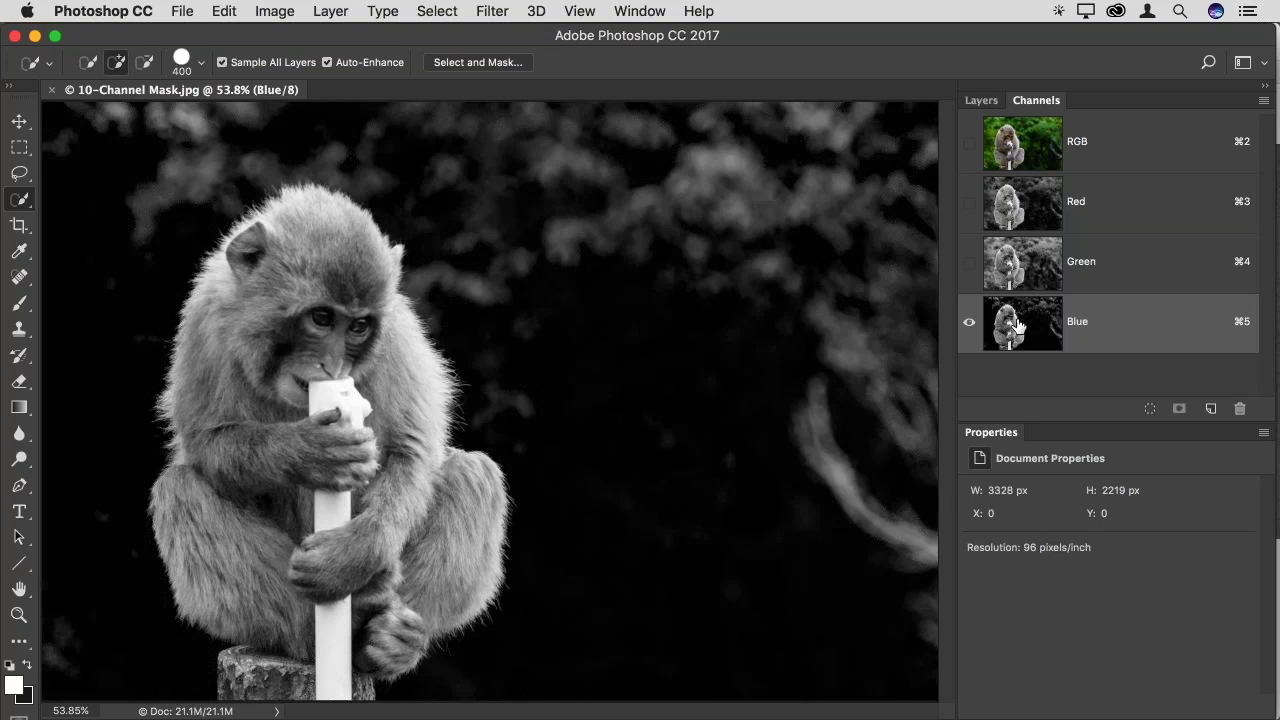
Duplicate the Blue channel, and view the original Red, Green and Blue channels again
left_click_drag(1016, 325, 1210, 406)
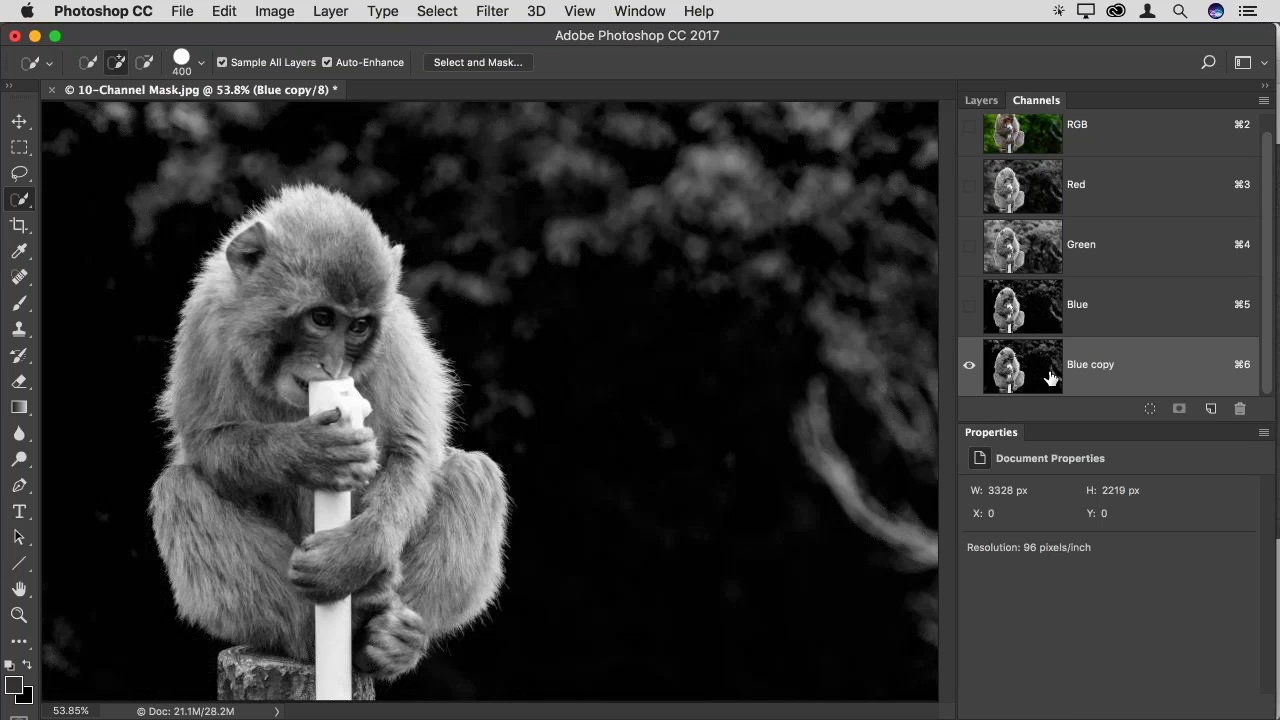
left_click(1028, 185)
left_click(1026, 244)
left_click(1085, 304)
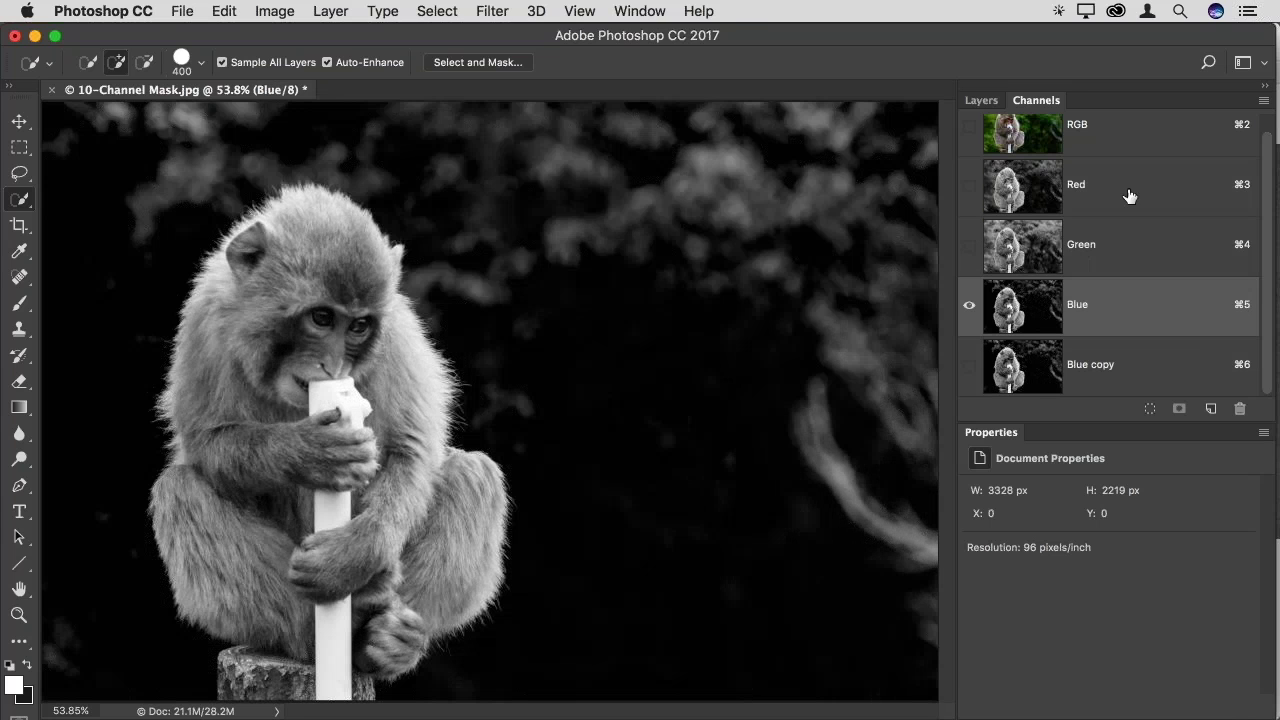
Open a Levels adjustment on the Blue copy channel and set its white input level to 185 and black input level to 47
left_click(1024, 372)
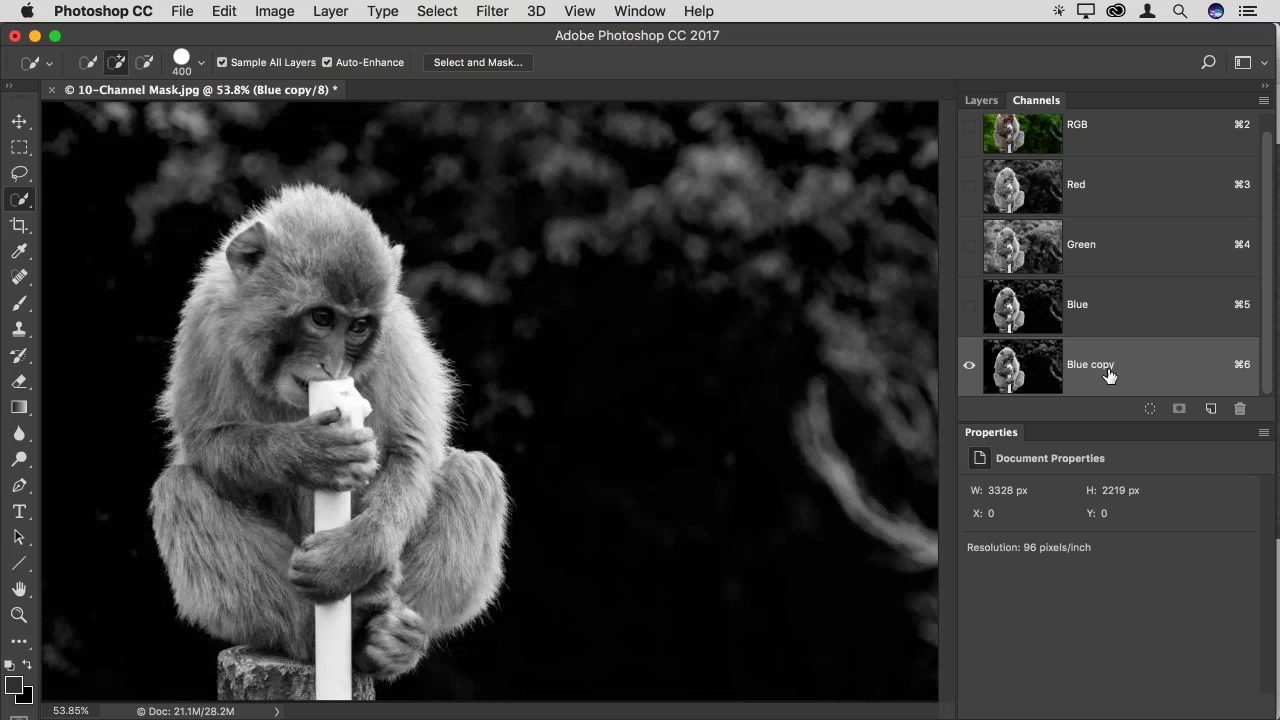
left_click(274, 11)
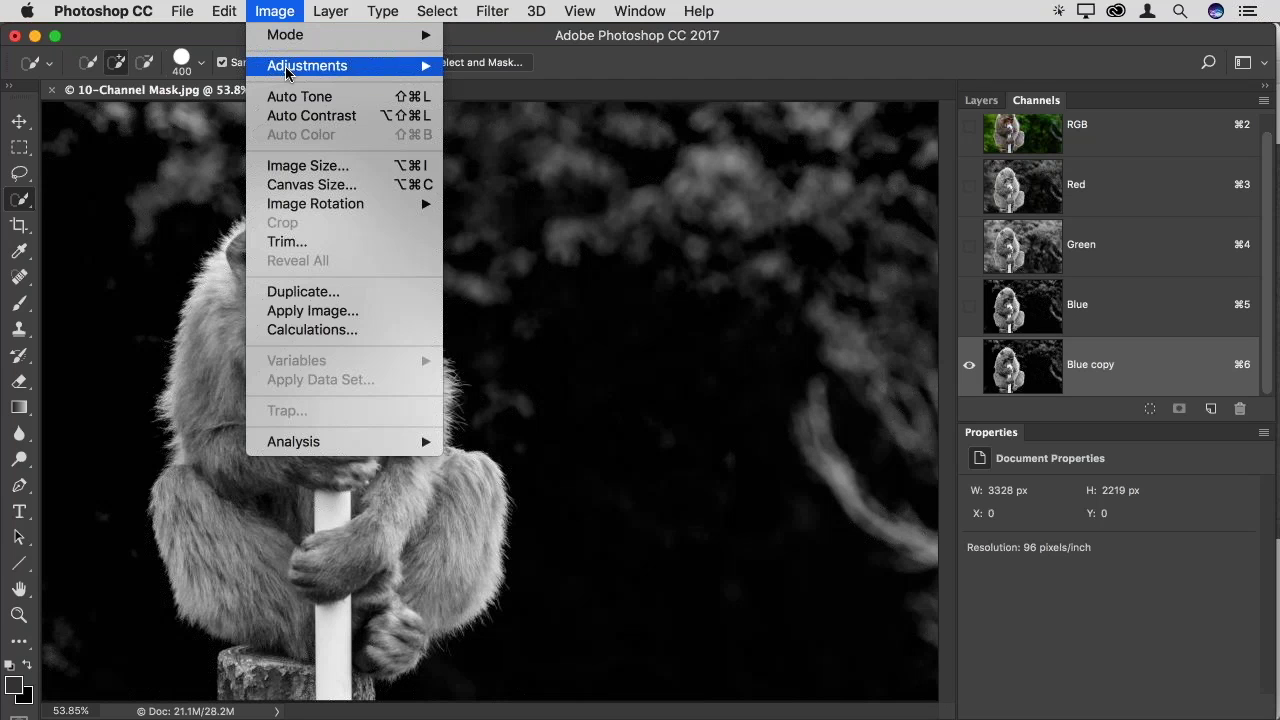
mouse_move(362, 72)
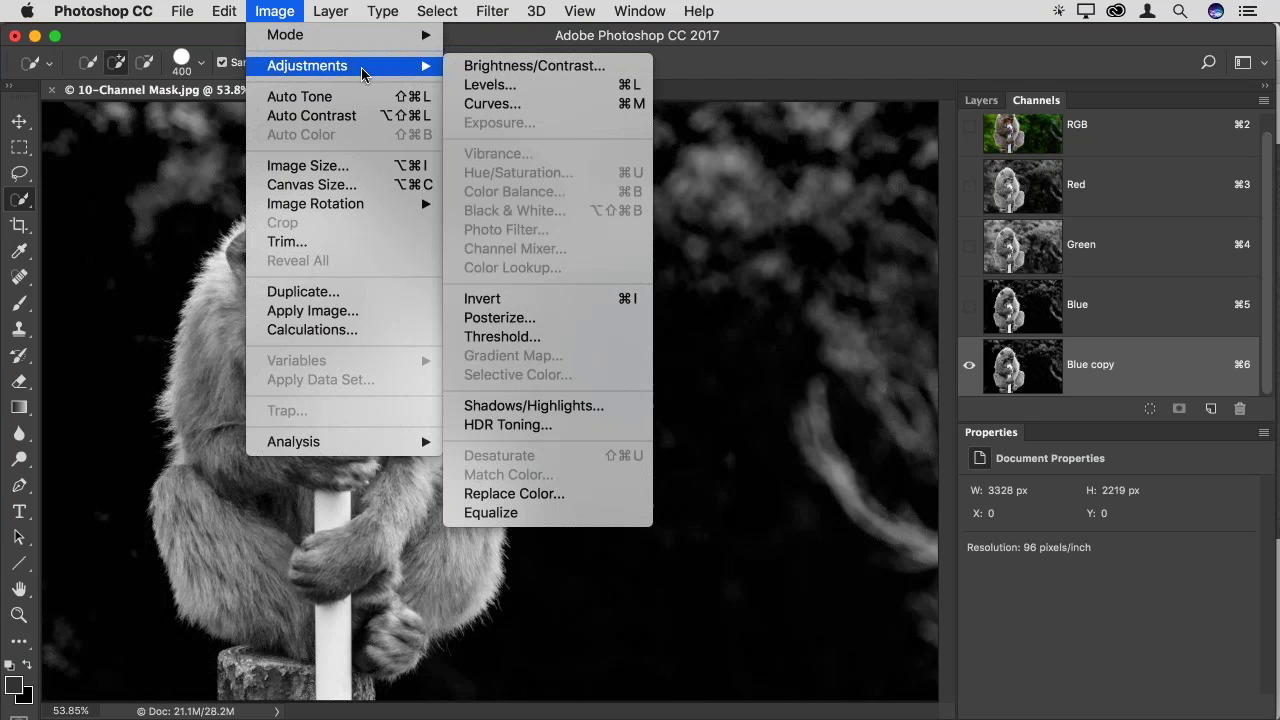
left_click(566, 86)
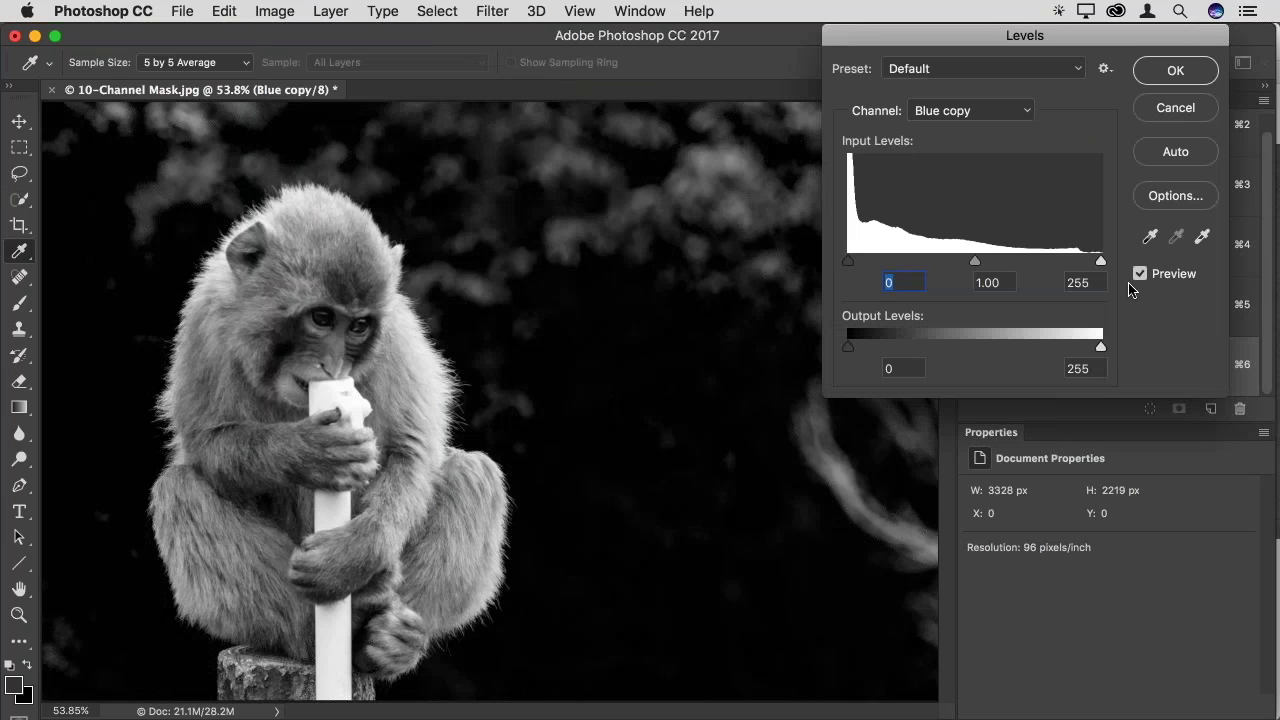
left_click_drag(1104, 268, 1032, 267)
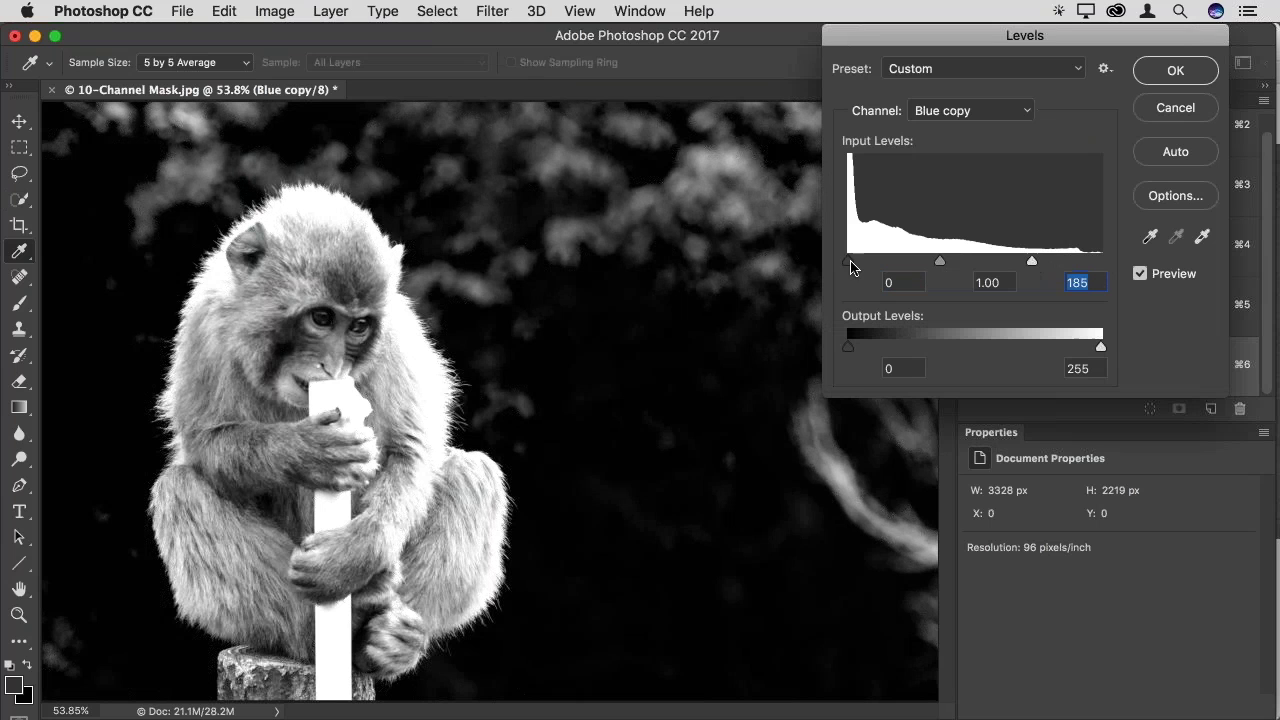
left_click_drag(849, 263, 895, 266)
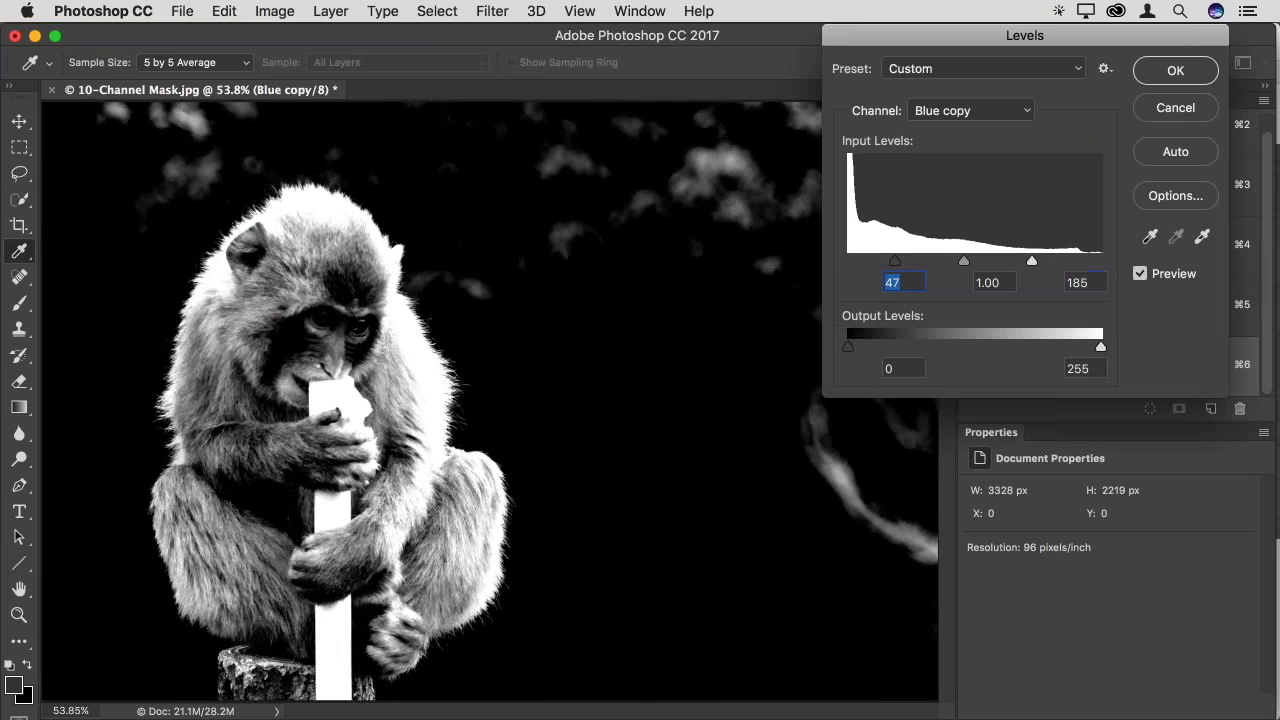
Refine the Blue copy channel's Levels at the fur edge with black input 61 and midtone 1.09, and apply them
scroll(415, 298, "up", 10)
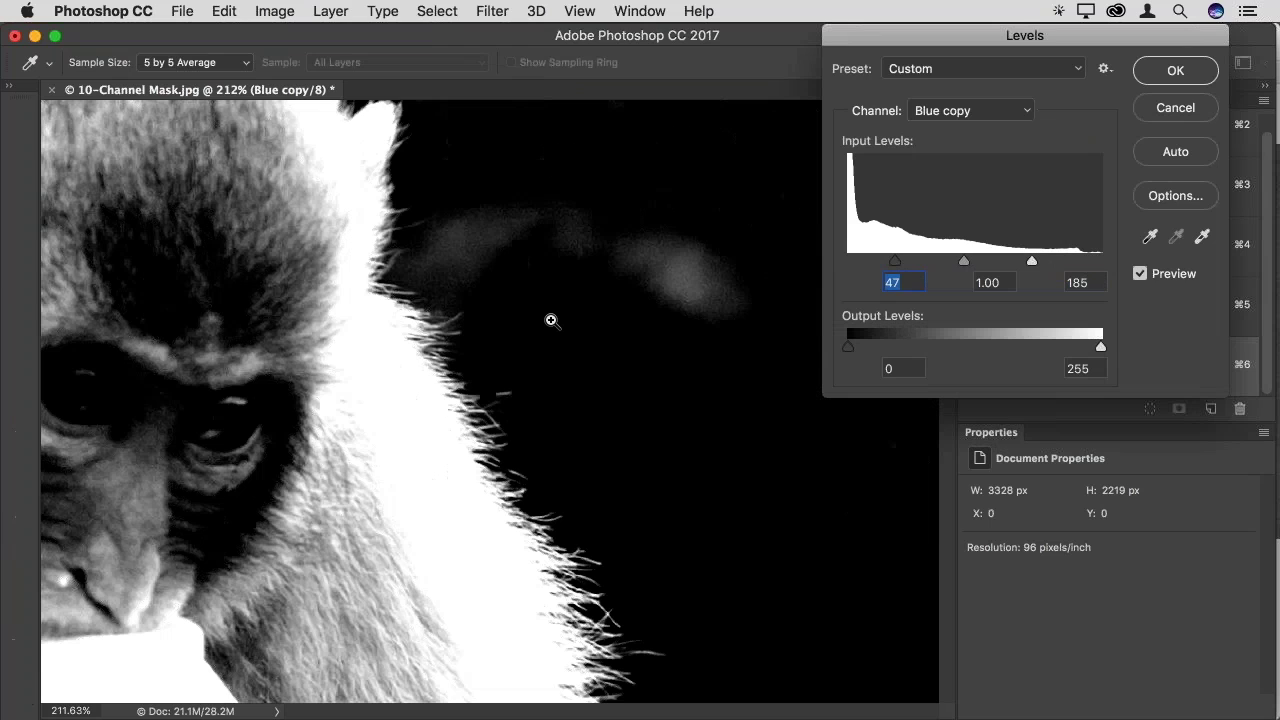
left_click_drag(897, 263, 966, 265)
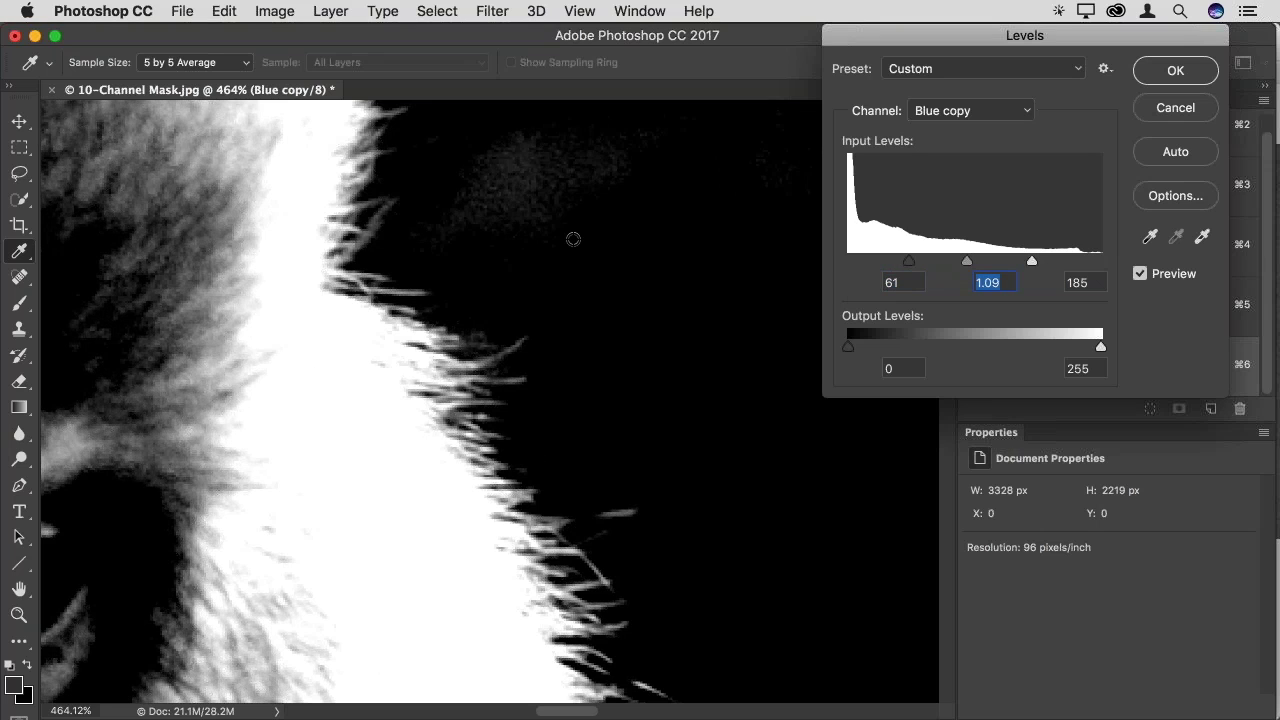
left_click_drag(573, 239, 600, 391)
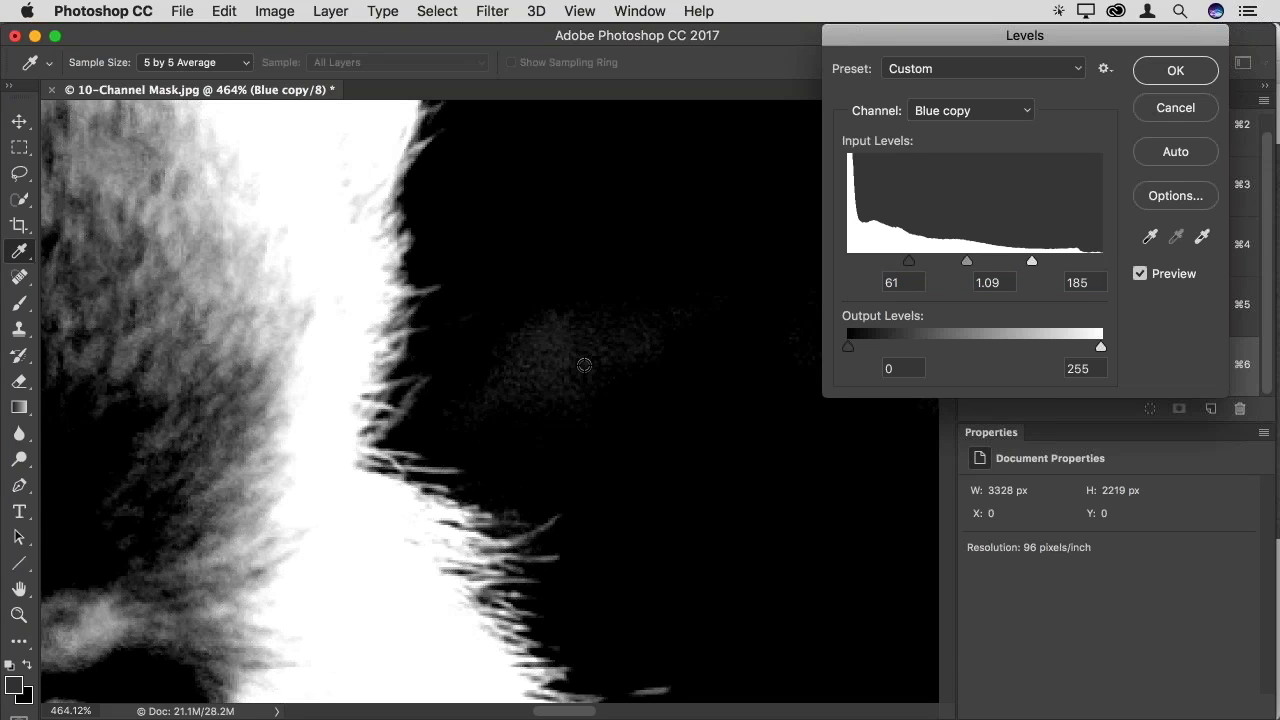
left_click(1173, 71)
key("w")
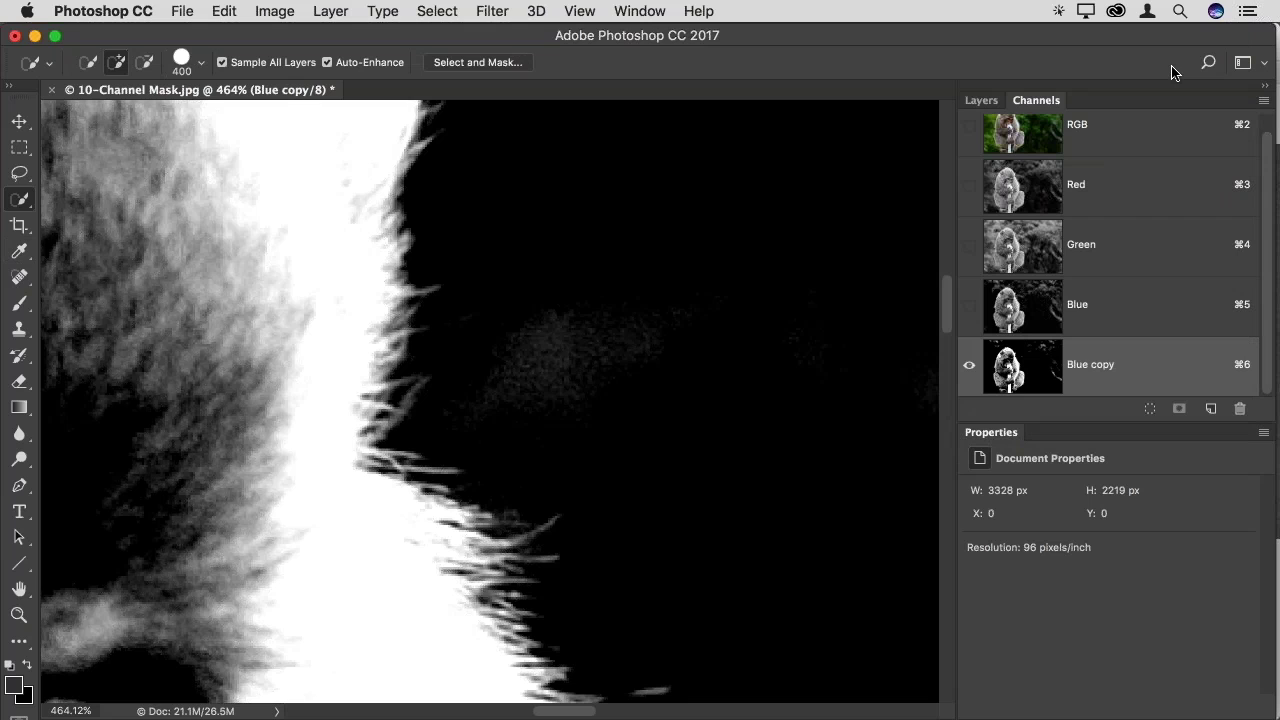
Paint with a 700 px black brush over the gray background patches well away from the monkey, including those in the upper-left corner
key("super+0")
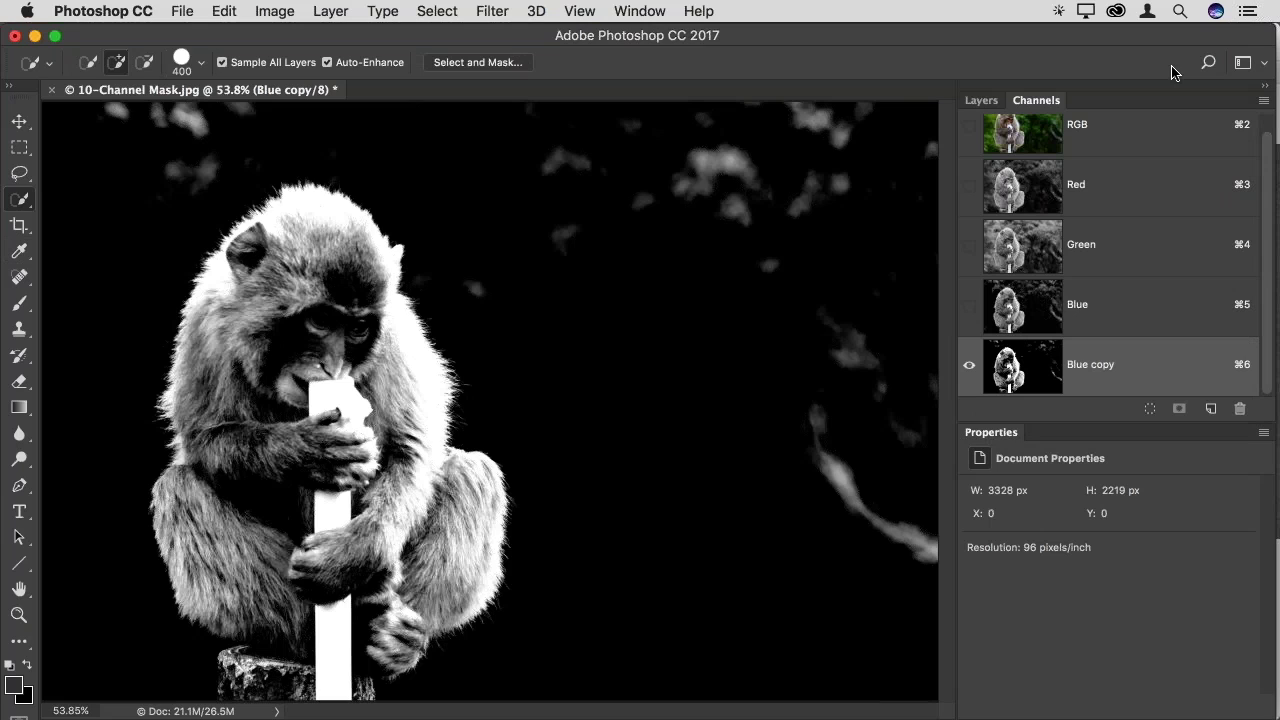
key("b")
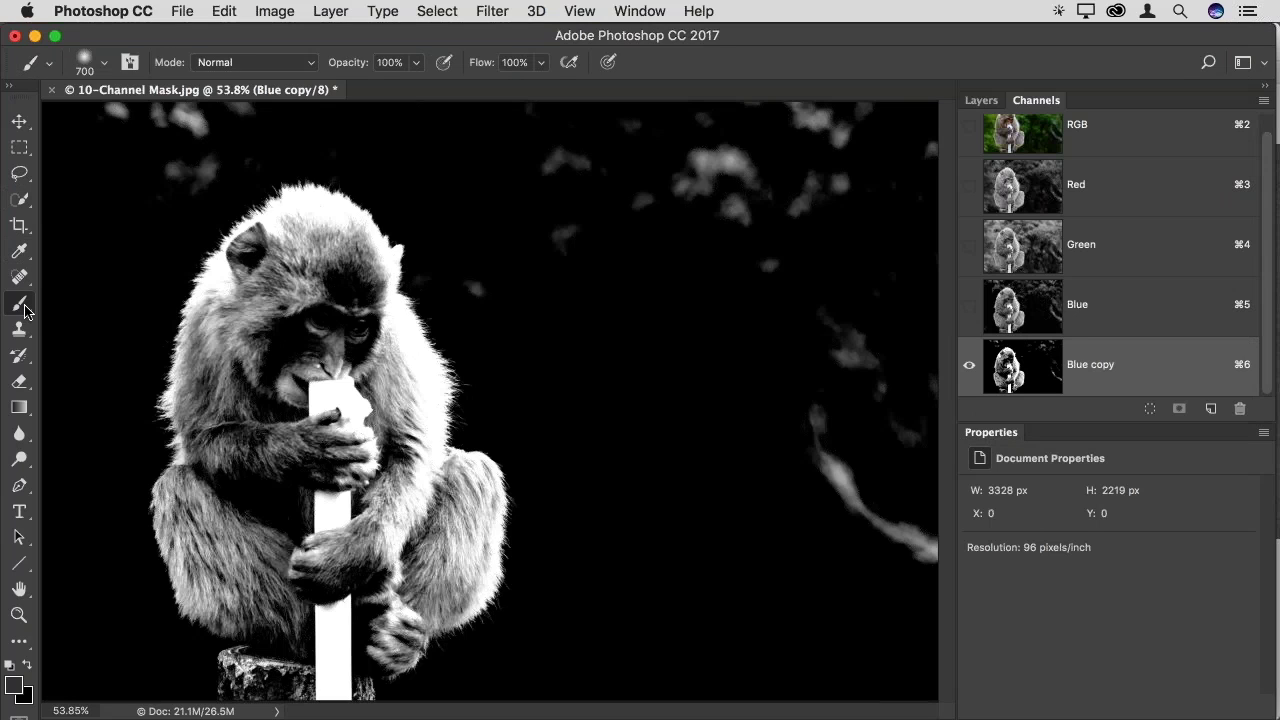
key("x")
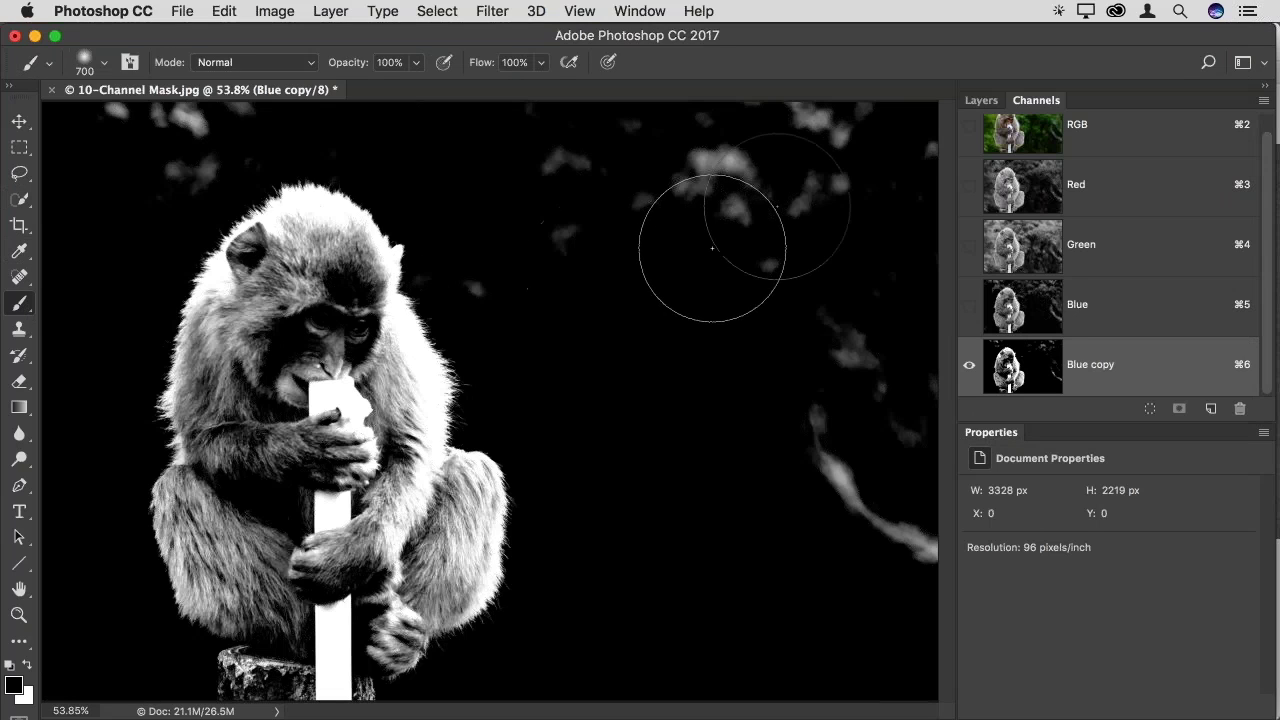
key("x")
mouse_move(748, 172)
left_mouse_down()
mouse_move(900, 154)
mouse_move(906, 141)
mouse_move(947, 591)
mouse_move(817, 287)
mouse_move(819, 466)
mouse_move(603, 93)
mouse_move(608, 174)
mouse_move(585, 162)
mouse_move(550, 91)
left_mouse_up()
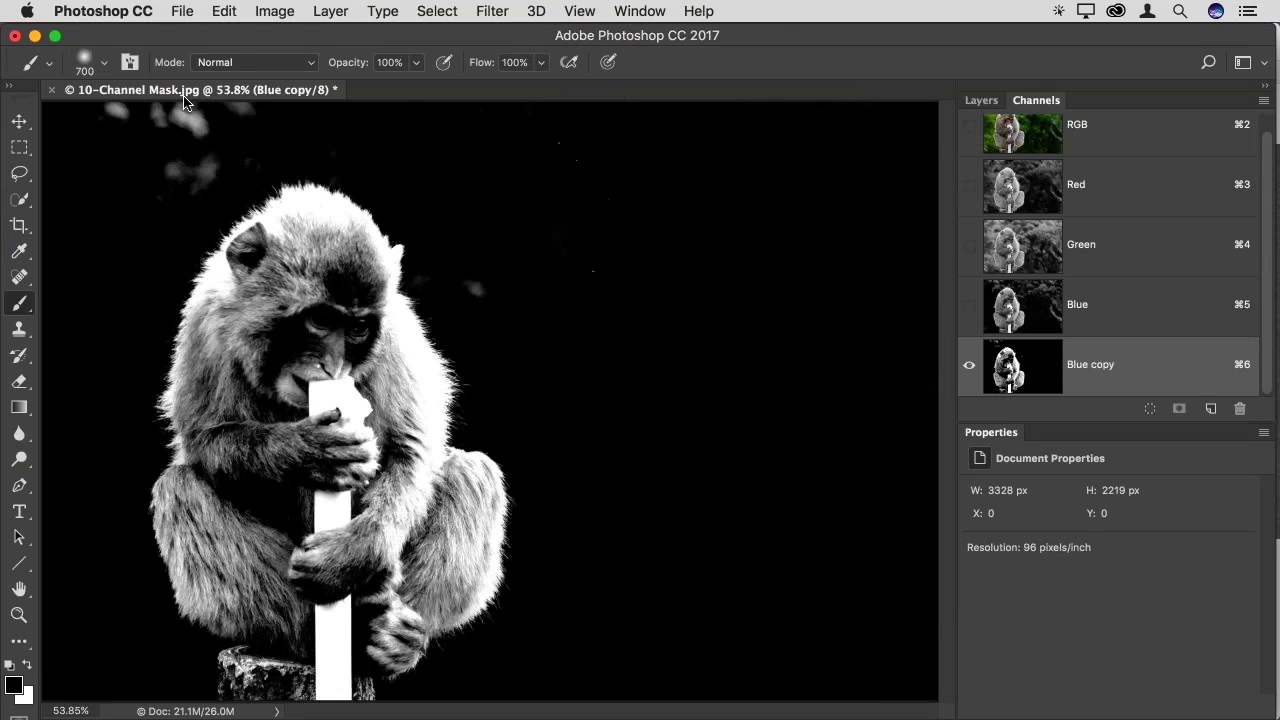
mouse_move(150, 120)
left_mouse_down()
mouse_move(130, 125)
mouse_move(220, 125)
mouse_move(175, 97)
mouse_move(185, 145)
left_mouse_up()
Reduce the brush size to 90 px for close work on the background beside the monkey's head
scroll(422, 276, "up", 10)
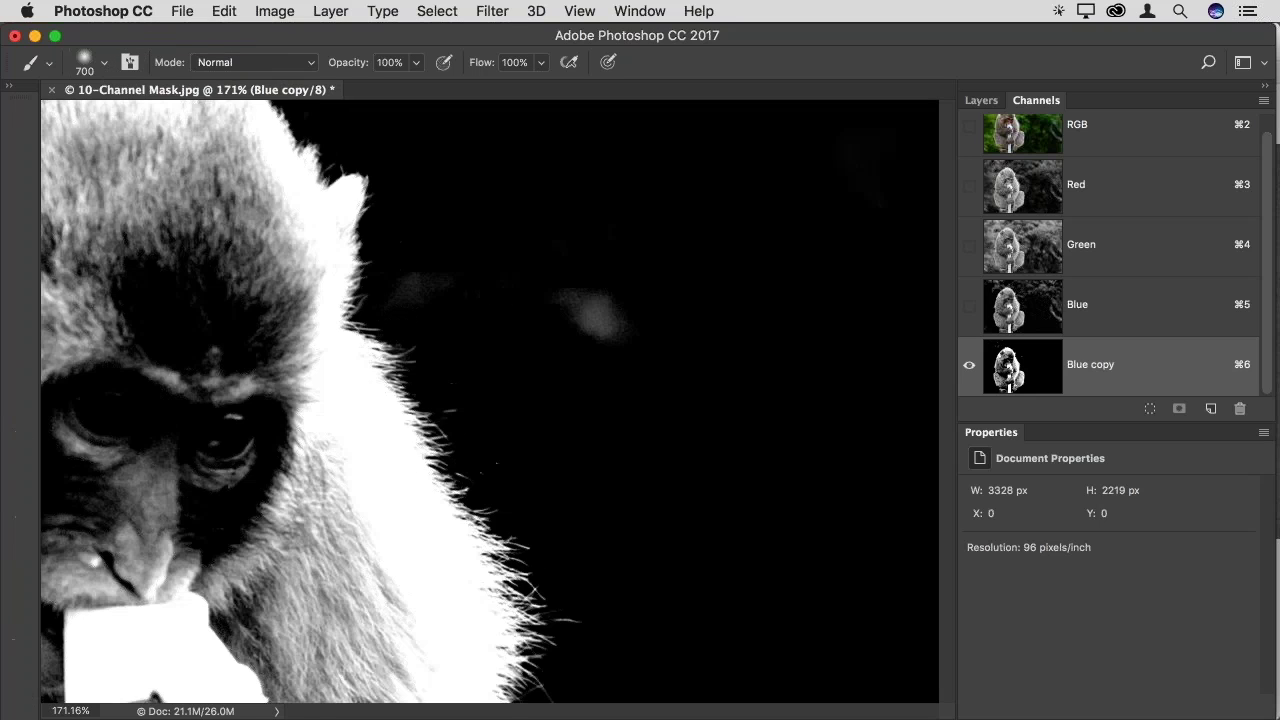
key("bracketleft")
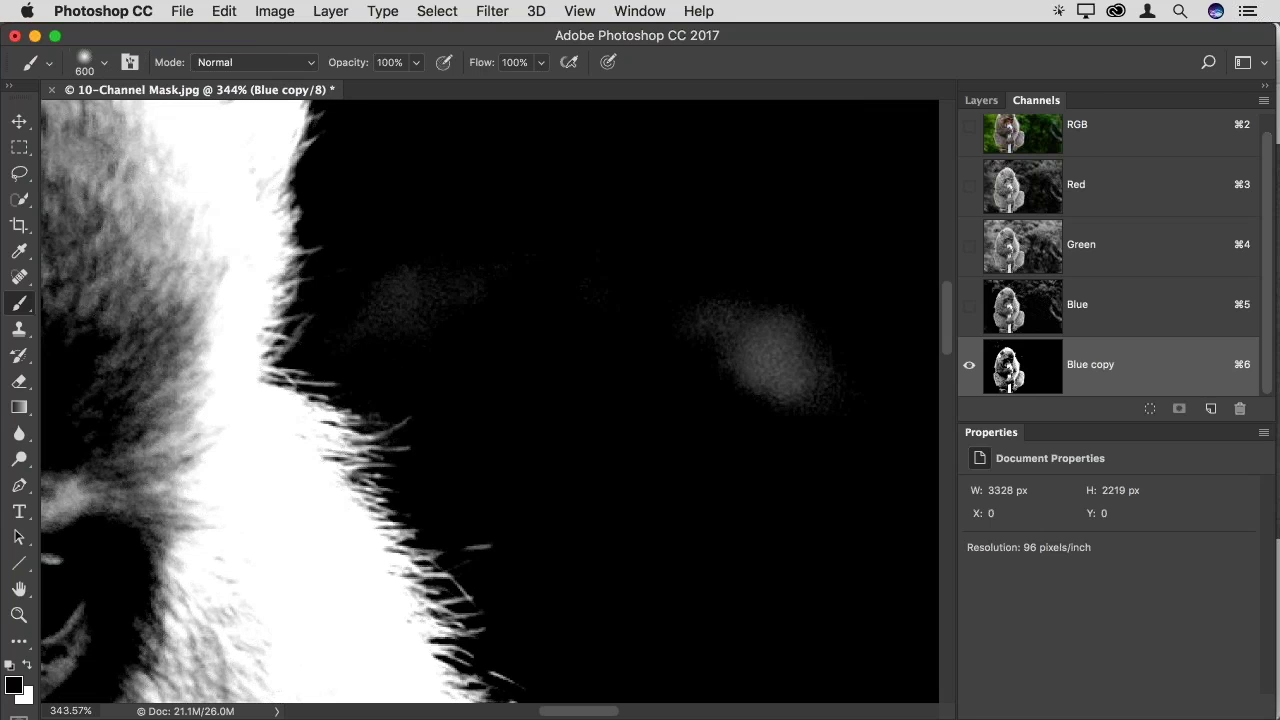
key("bracketleft")
key("bracketleft")
key("bracketleft")
key("bracketleft")
key("bracketleft")
key("bracketleft")
key("bracketleft")
key("bracketleft")
key("bracketleft")
key("bracketleft")
Set the brush's blend mode to Overlay, paint black over the gray patches beside the head fur, and undo the last stroke
left_click(312, 74)
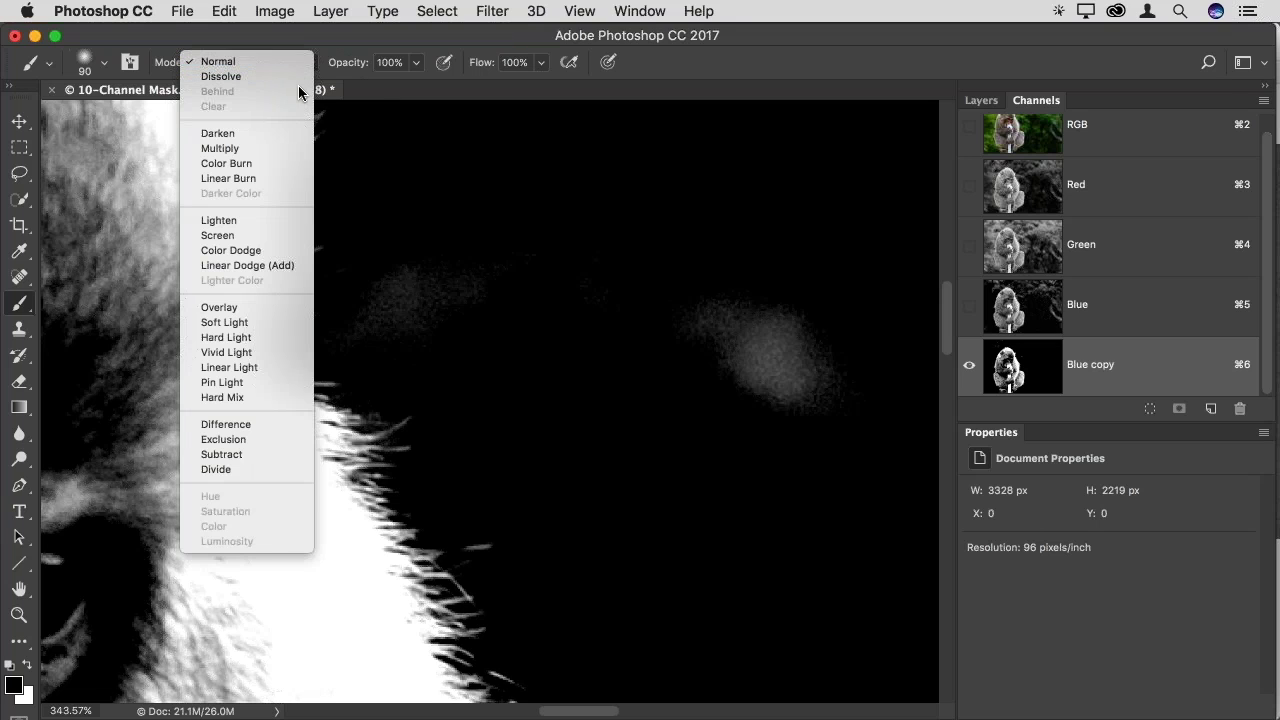
left_click(293, 67)
left_click(293, 64)
left_click(243, 309)
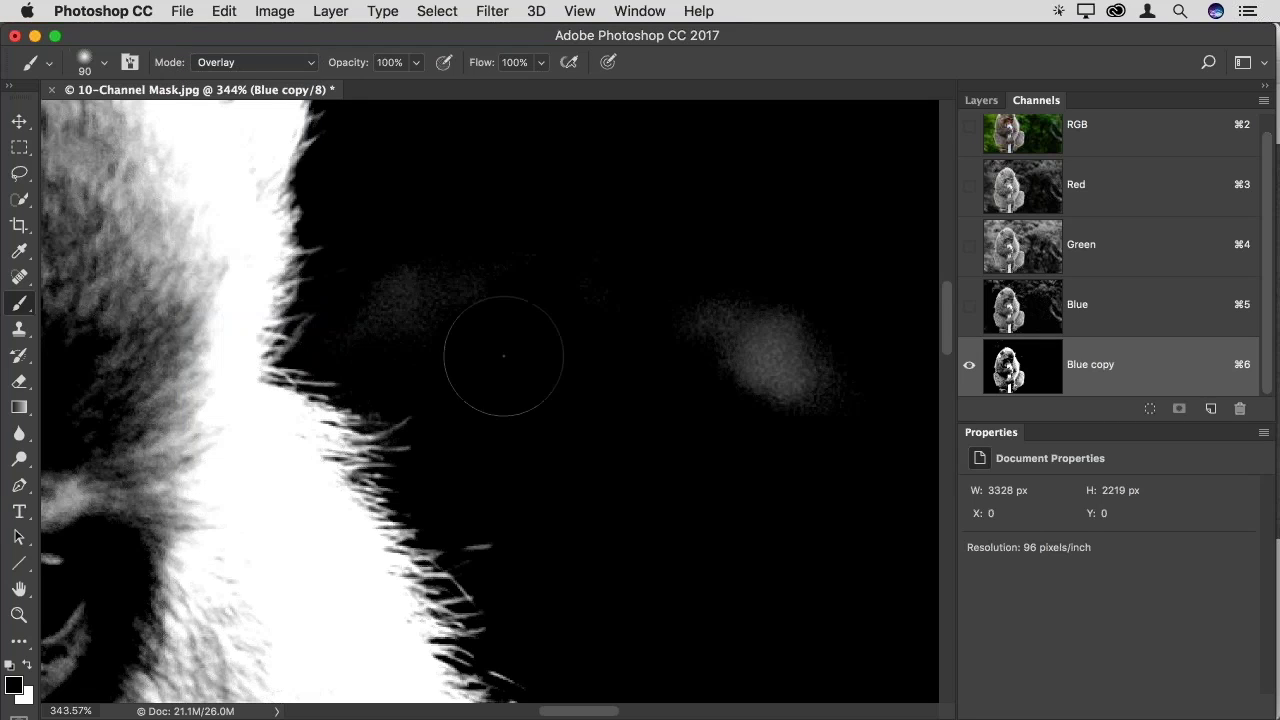
mouse_move(498, 289)
left_mouse_down()
mouse_move(435, 292)
mouse_move(407, 323)
mouse_move(465, 310)
mouse_move(732, 325)
mouse_move(728, 348)
mouse_move(791, 348)
mouse_move(827, 414)
mouse_move(668, 306)
mouse_move(515, 266)
mouse_move(573, 277)
mouse_move(458, 274)
mouse_move(465, 285)
mouse_move(404, 304)
mouse_move(386, 342)
mouse_move(389, 407)
mouse_move(478, 567)
mouse_move(419, 534)
mouse_move(319, 513)
mouse_move(289, 536)
mouse_move(287, 495)
mouse_move(263, 542)
mouse_move(300, 506)
mouse_move(336, 517)
mouse_move(277, 557)
left_mouse_up()
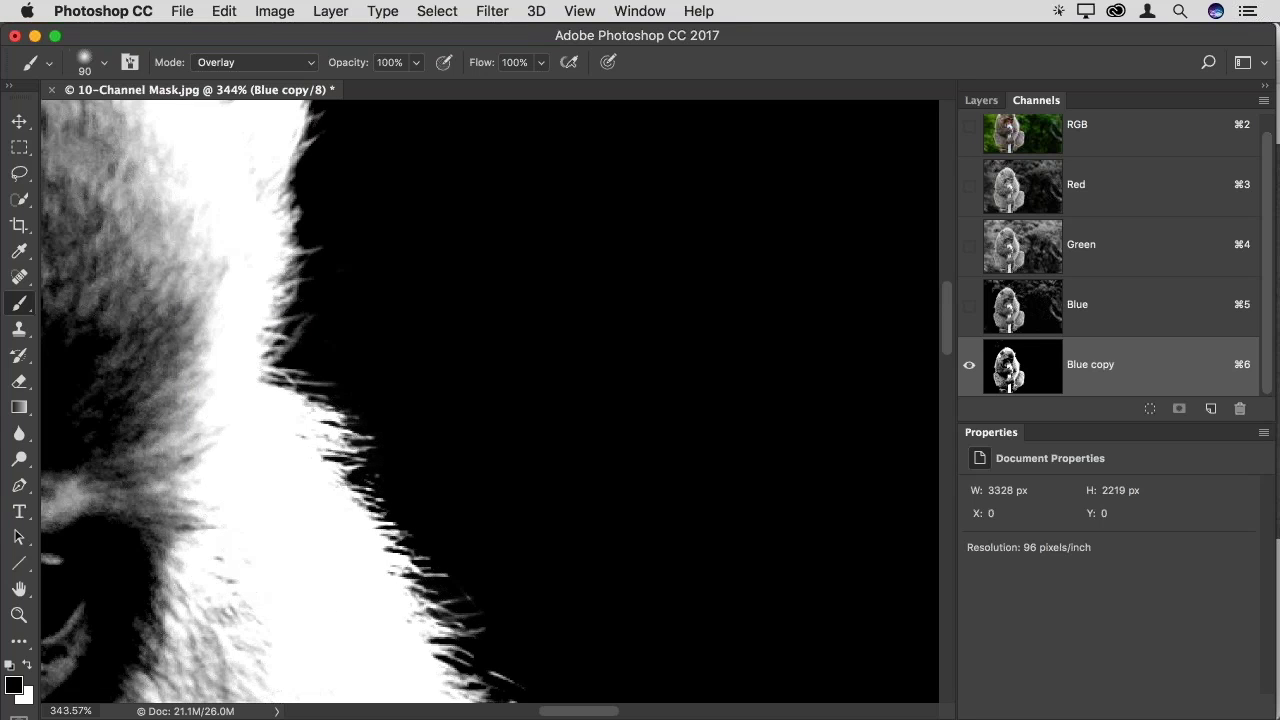
key("super+z")
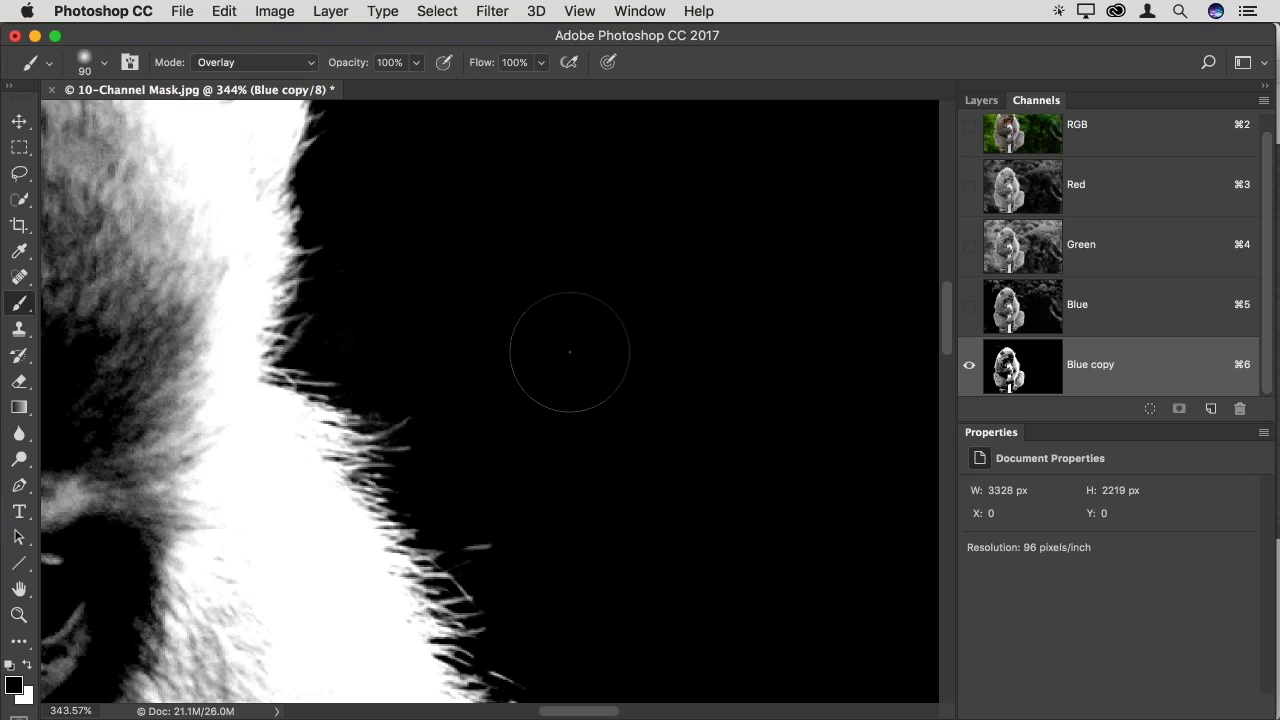
Enlarge the Overlay brush to 150 px and paint black over the remaining gray patches above the monkey's head
key("super+0")
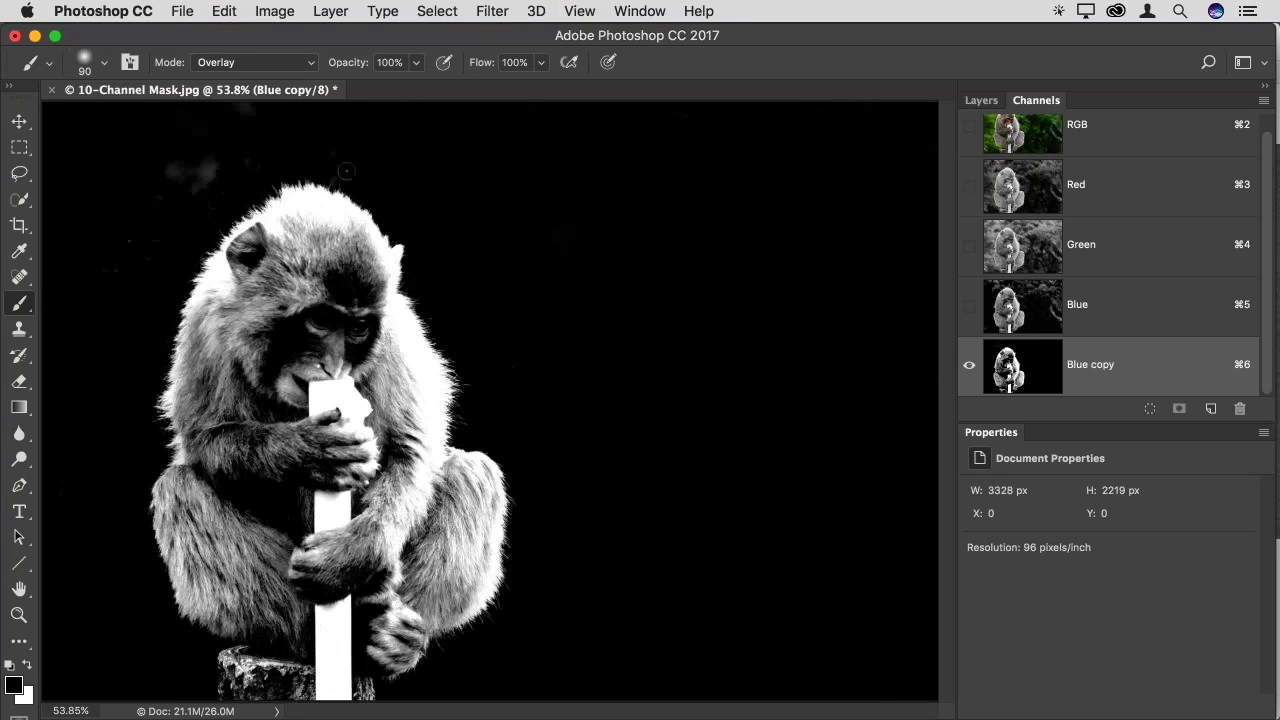
key("bracketright")
key("bracketright")
key("bracketright")
mouse_move(205, 170)
left_mouse_down()
mouse_move(176, 180)
mouse_move(246, 157)
left_mouse_up()
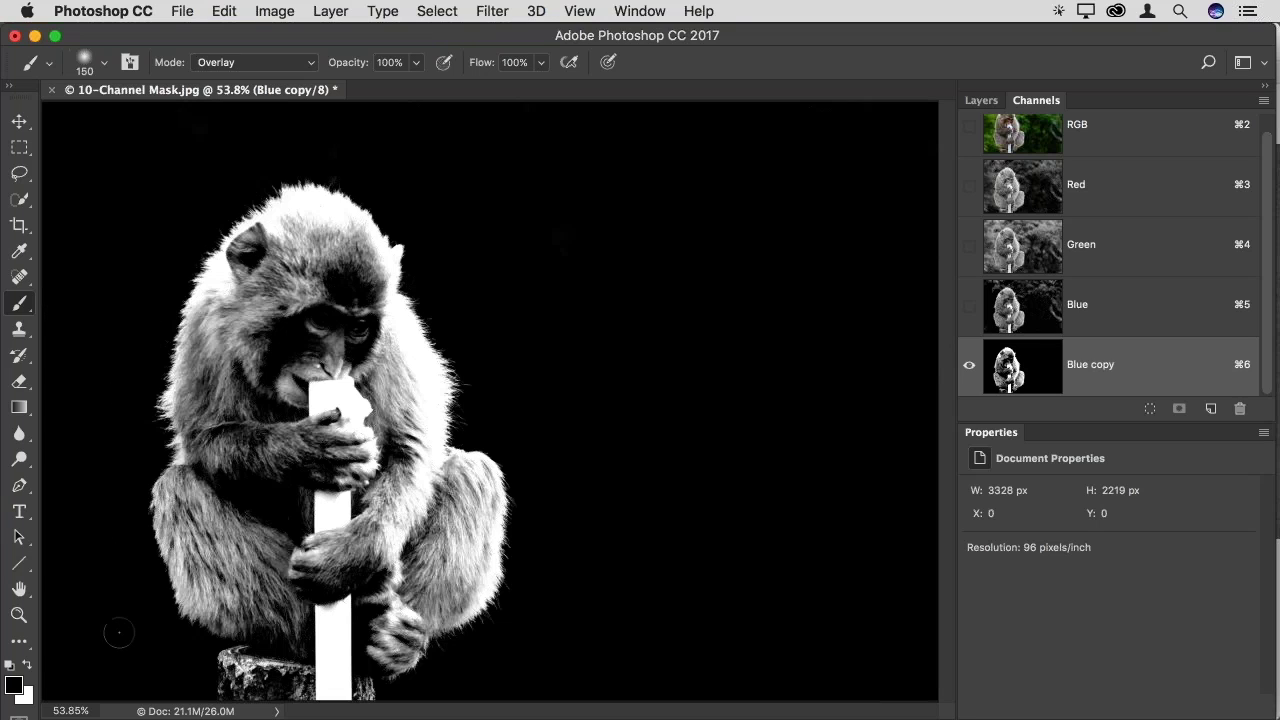
Switch to white, enlarge the Overlay brush further, and paint along the monkey's fur edges to brighten them in the mask
key("x")
key("bracketright")
key("bracketright")
key("bracketright")
mouse_move(300, 223)
left_mouse_down()
mouse_move(231, 286)
mouse_move(243, 274)
mouse_move(197, 405)
mouse_move(210, 442)
mouse_move(212, 358)
mouse_move(212, 505)
mouse_move(183, 487)
mouse_move(182, 502)
mouse_move(201, 598)
mouse_move(400, 640)
mouse_move(460, 591)
mouse_move(476, 537)
mouse_move(485, 489)
mouse_move(446, 489)
mouse_move(443, 474)
mouse_move(482, 481)
mouse_move(427, 469)
mouse_move(368, 254)
mouse_move(350, 229)
mouse_move(291, 232)
mouse_move(220, 289)
mouse_move(251, 256)
mouse_move(212, 352)
mouse_move(195, 495)
mouse_move(178, 500)
mouse_move(197, 600)
left_mouse_up()
Trace the monkey's interior just inside its fur outline with the Polygonal Lasso, fill it with white, and deselect
left_click_drag(20, 176, 80, 190)
left_click(271, 213)
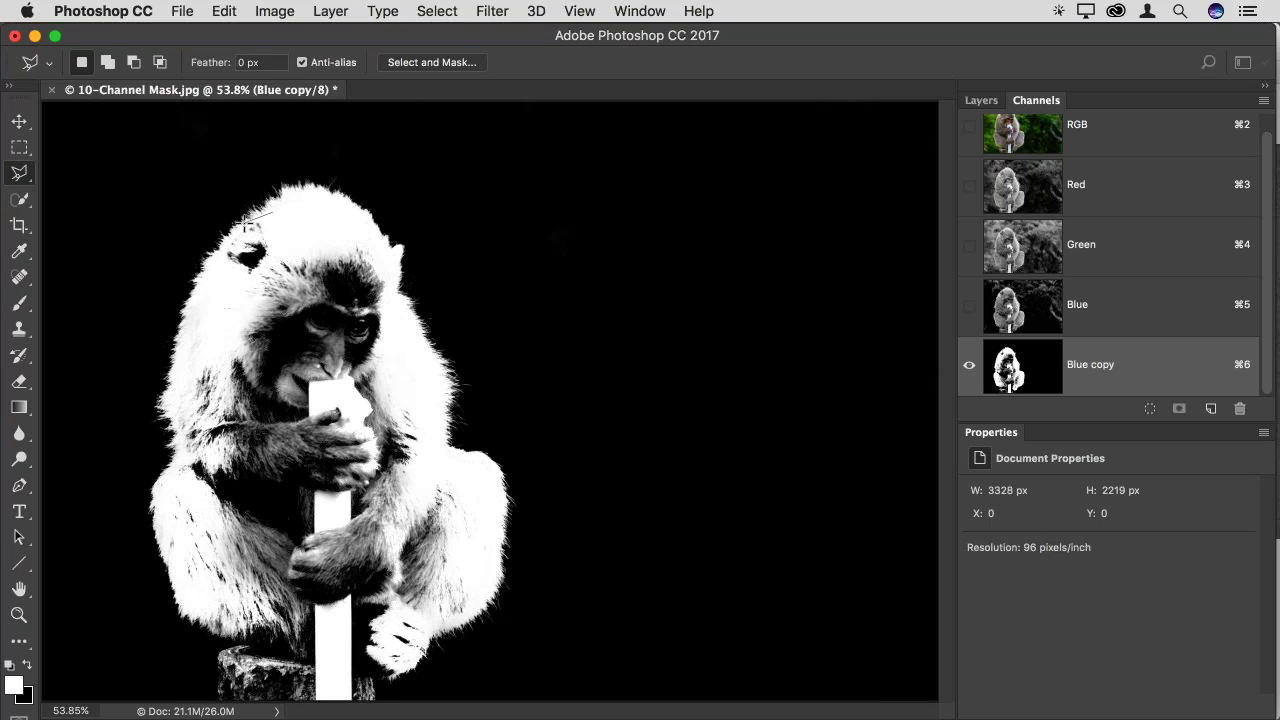
left_click(228, 238)
left_click(201, 309)
left_click(212, 258)
left_click(190, 305)
left_click(178, 350)
left_click(174, 395)
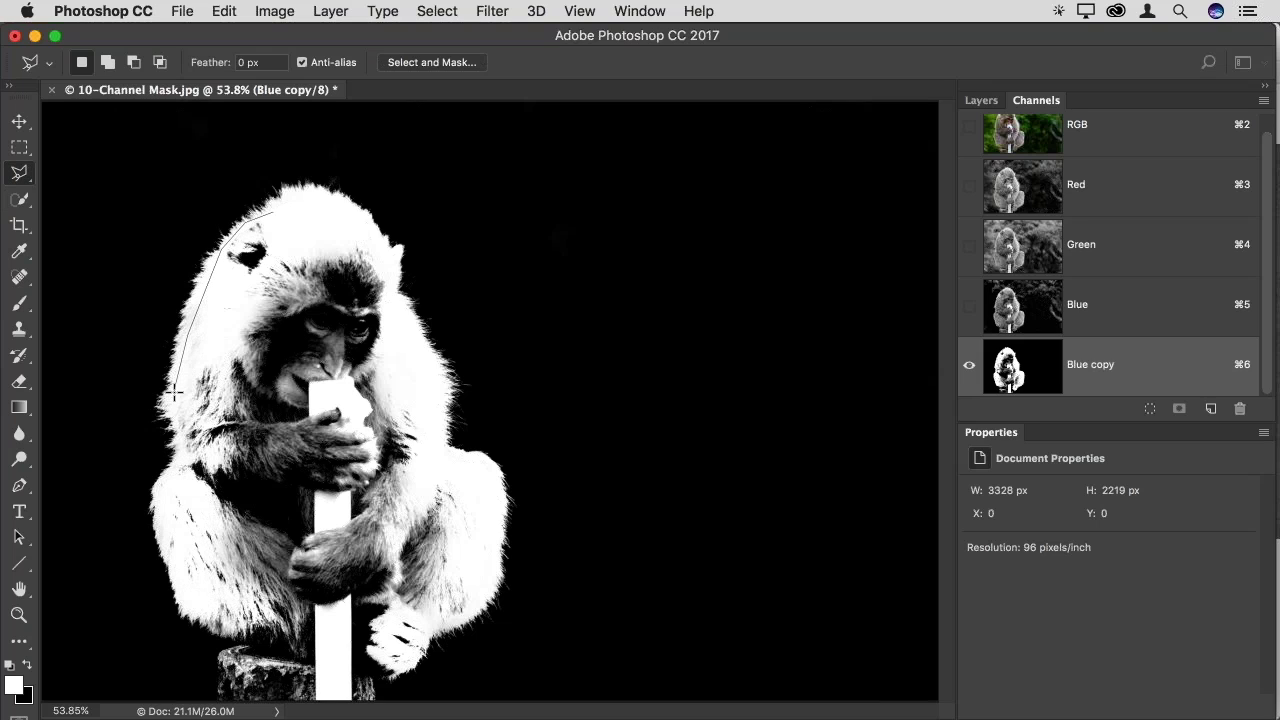
left_click(171, 463)
left_click(157, 488)
left_click(166, 552)
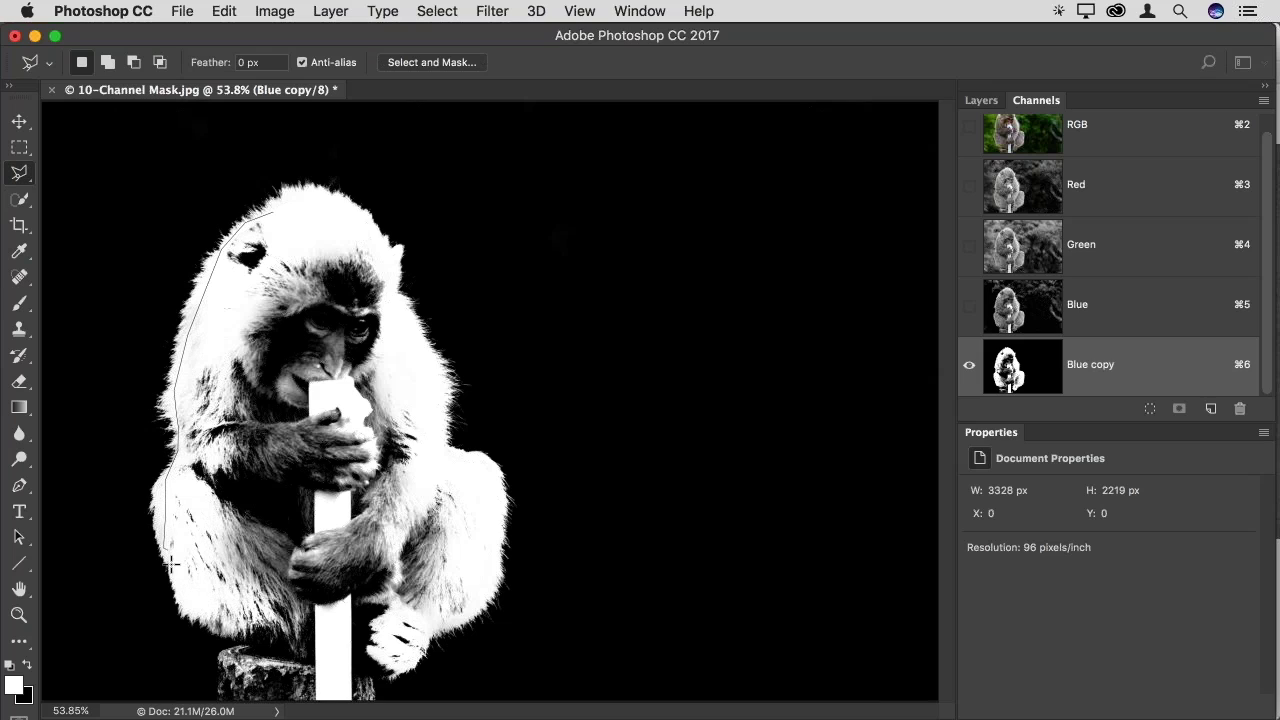
left_click(202, 616)
left_click(301, 687)
left_click(366, 685)
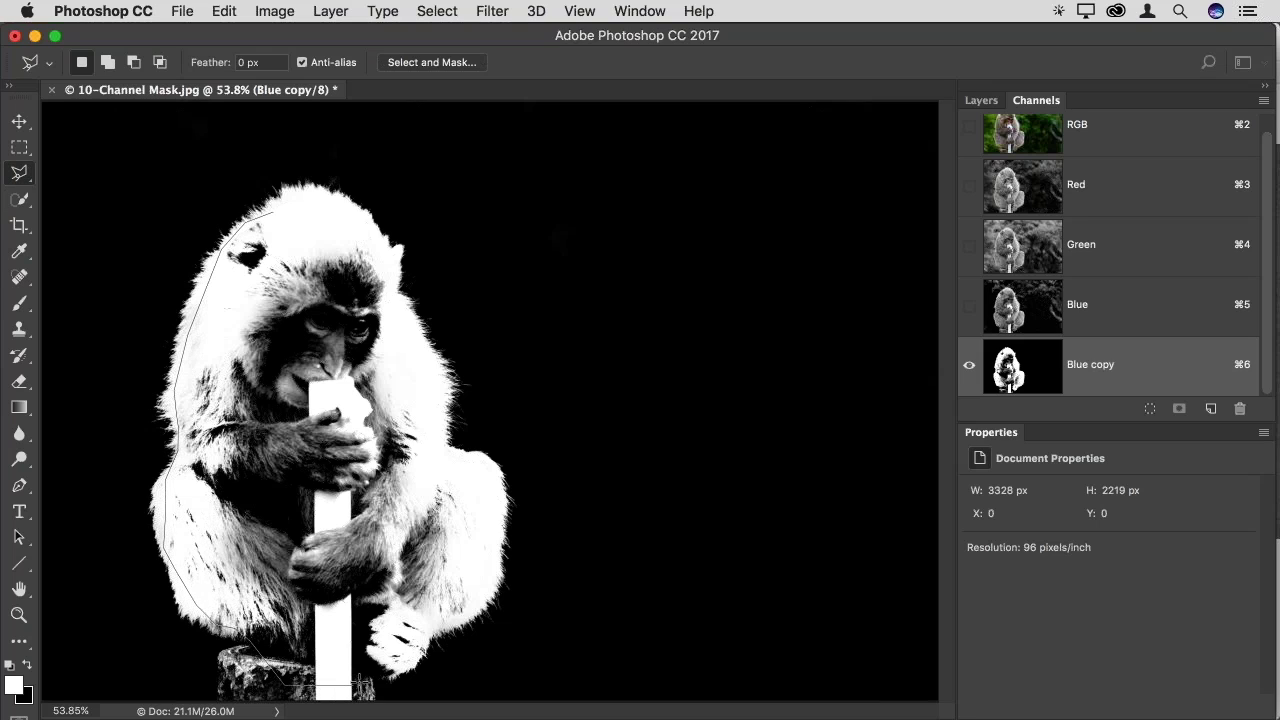
left_click(430, 627)
left_click(465, 614)
left_click(488, 568)
left_click(476, 493)
left_click(443, 452)
left_click(430, 416)
left_click(422, 362)
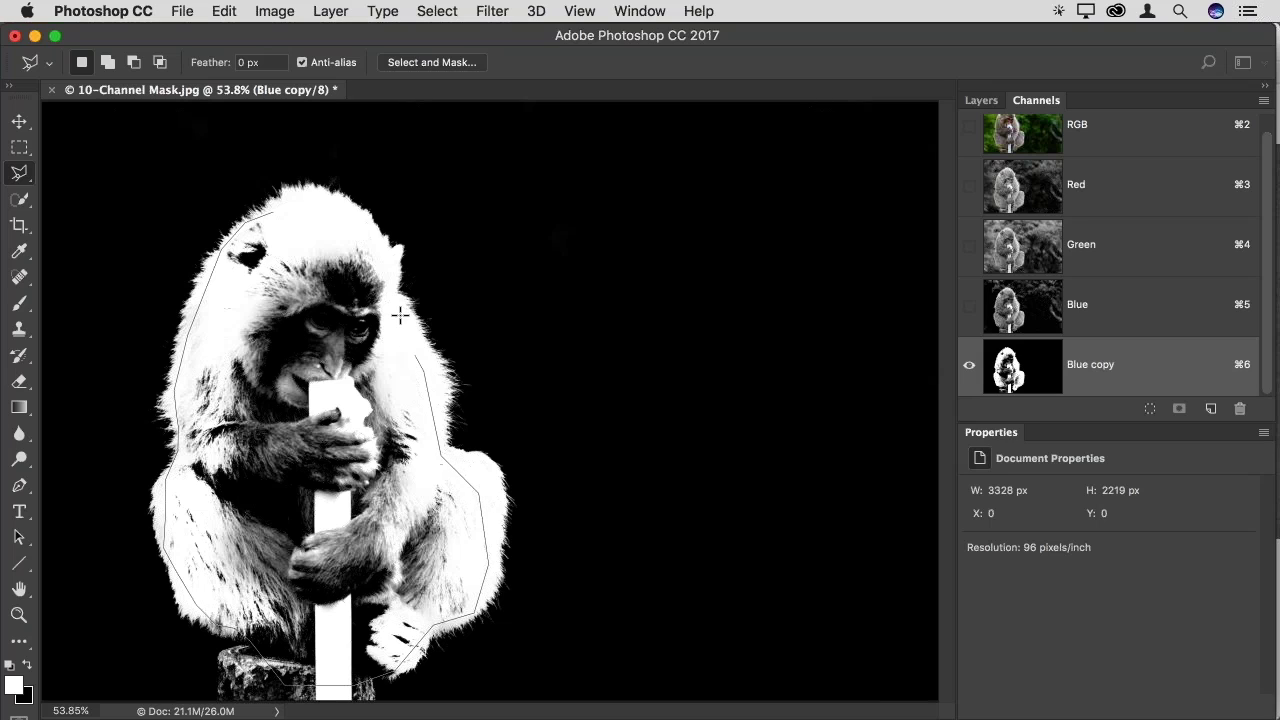
left_click(400, 296)
left_click(386, 264)
left_click(340, 210)
left_click(296, 212)
key("alt+BackSpace")
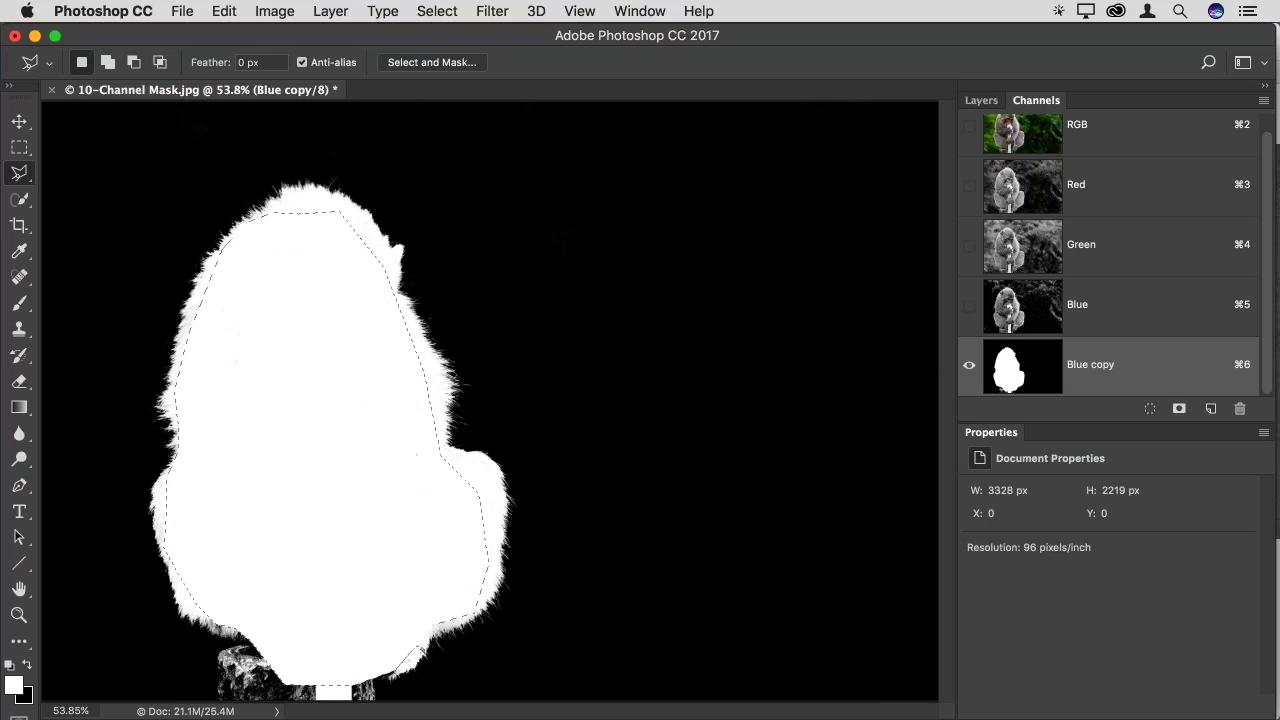
key("super+d")
Load the Blue copy channel as a selection, show the full RGB image, and return to the layers
left_click(1016, 375, "super")
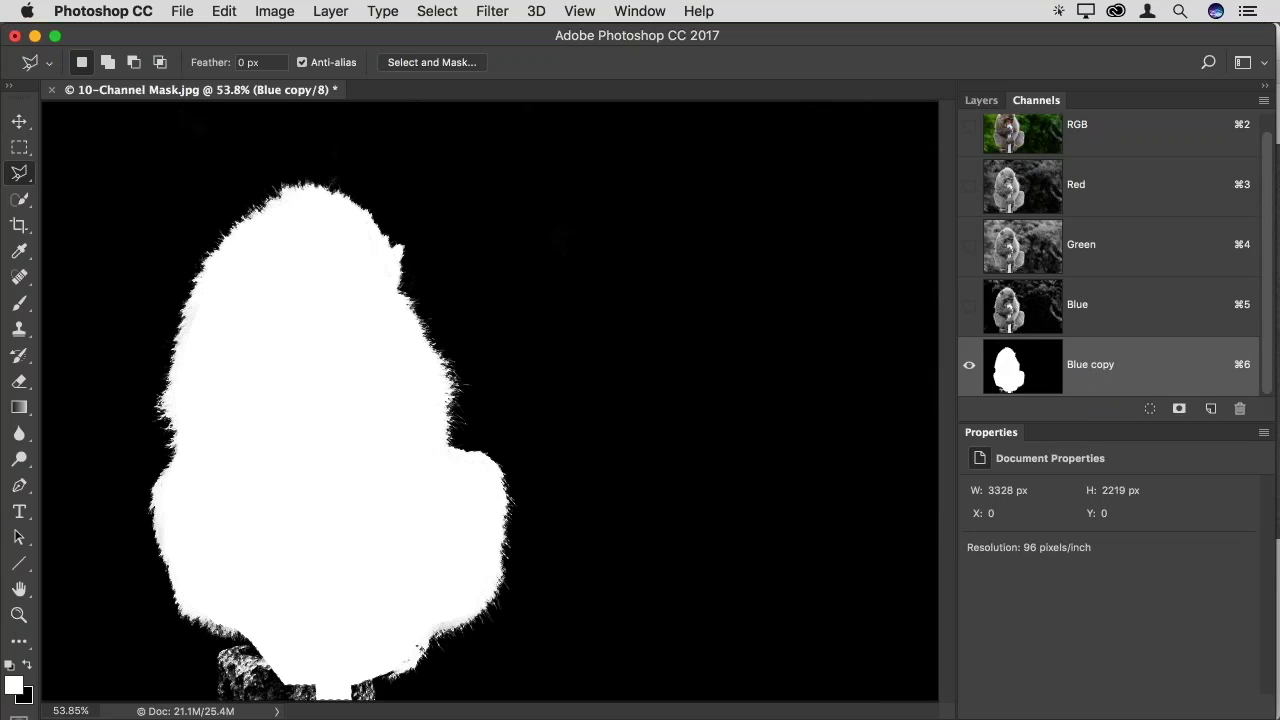
left_click(1017, 136)
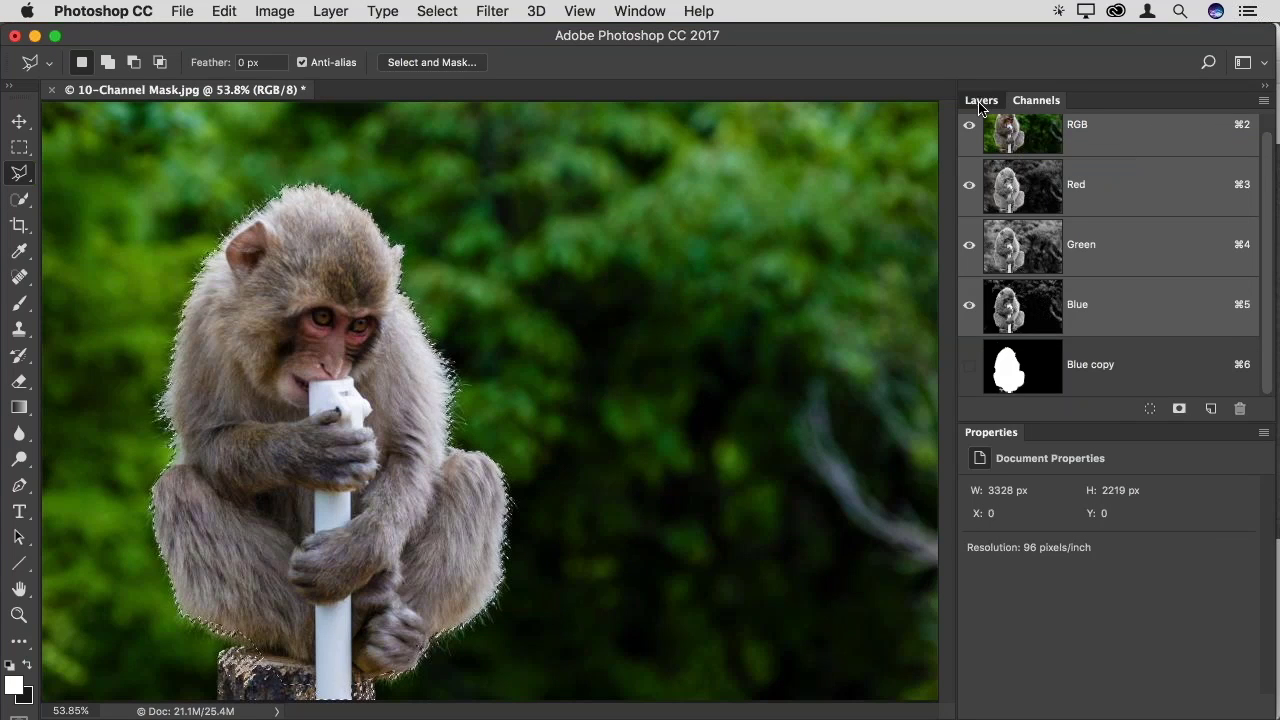
left_click(981, 102)
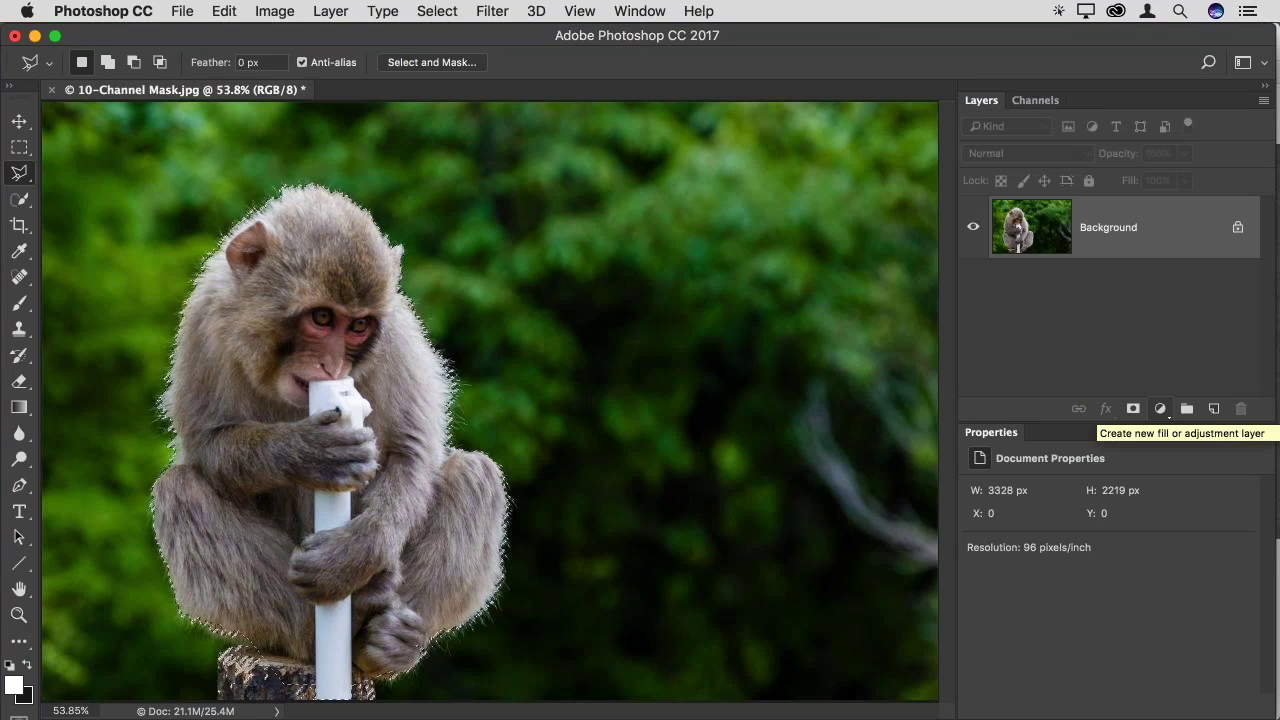
Add a Curves adjustment layer masked by the selection, enlarge its properties area, and pull the curve's midpoint far down to darken the monkey
left_click(1160, 409)
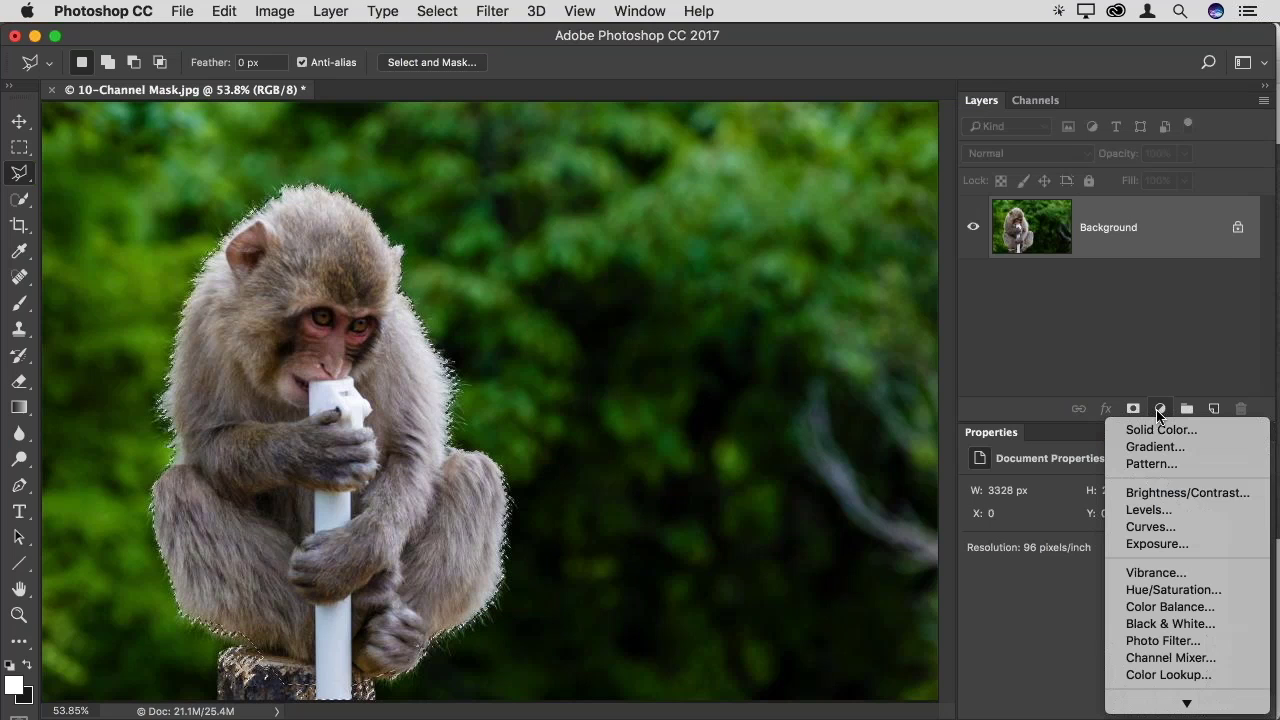
left_click(1172, 527)
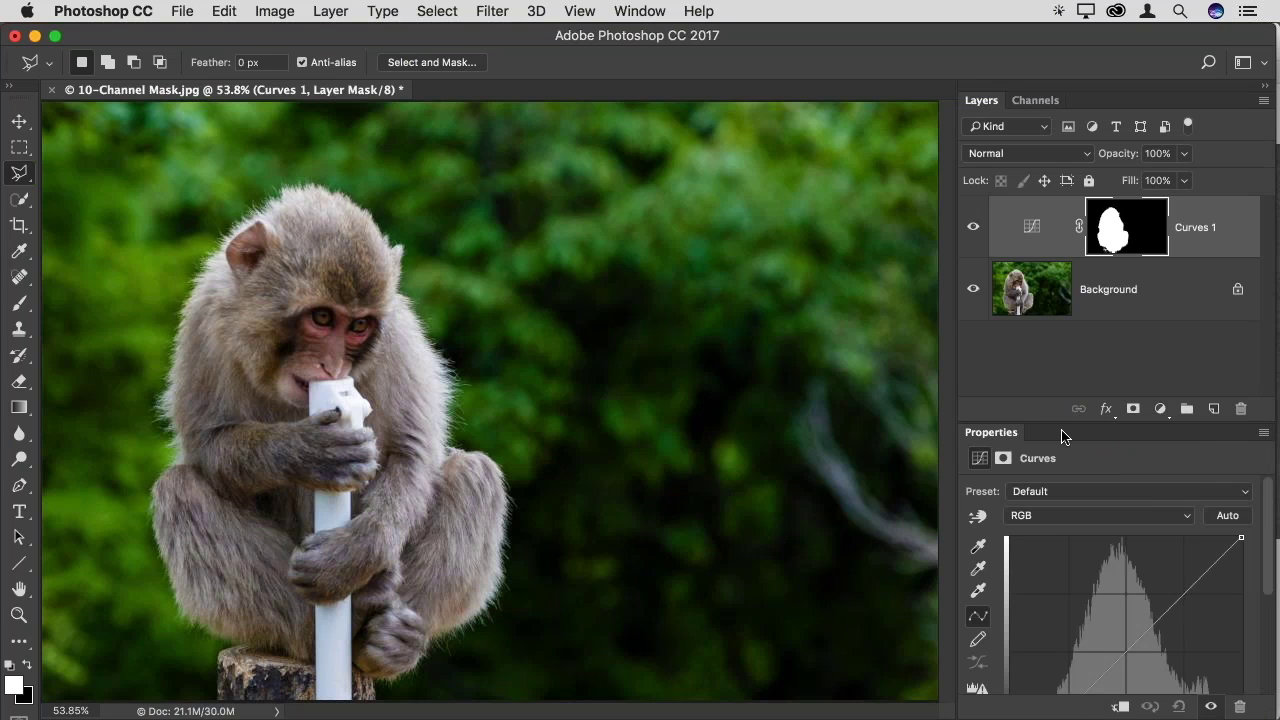
left_click_drag(1063, 436, 1063, 363)
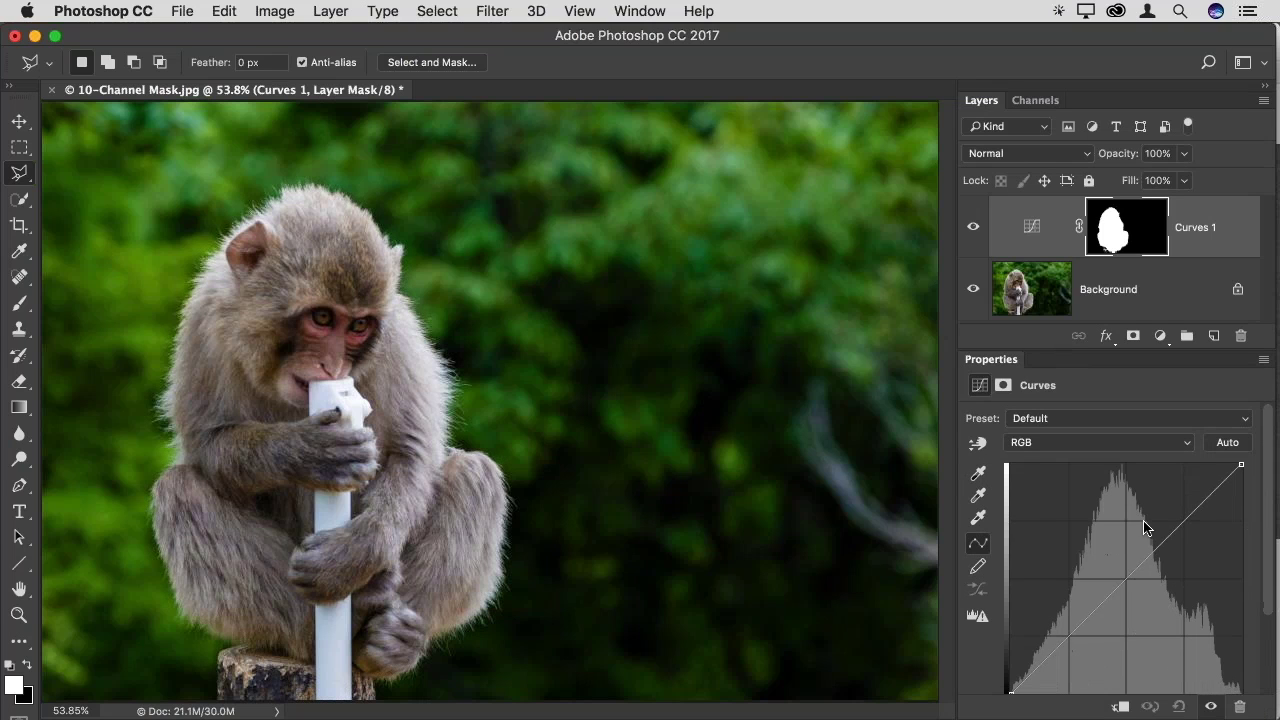
left_click_drag(1126, 578, 1134, 661)
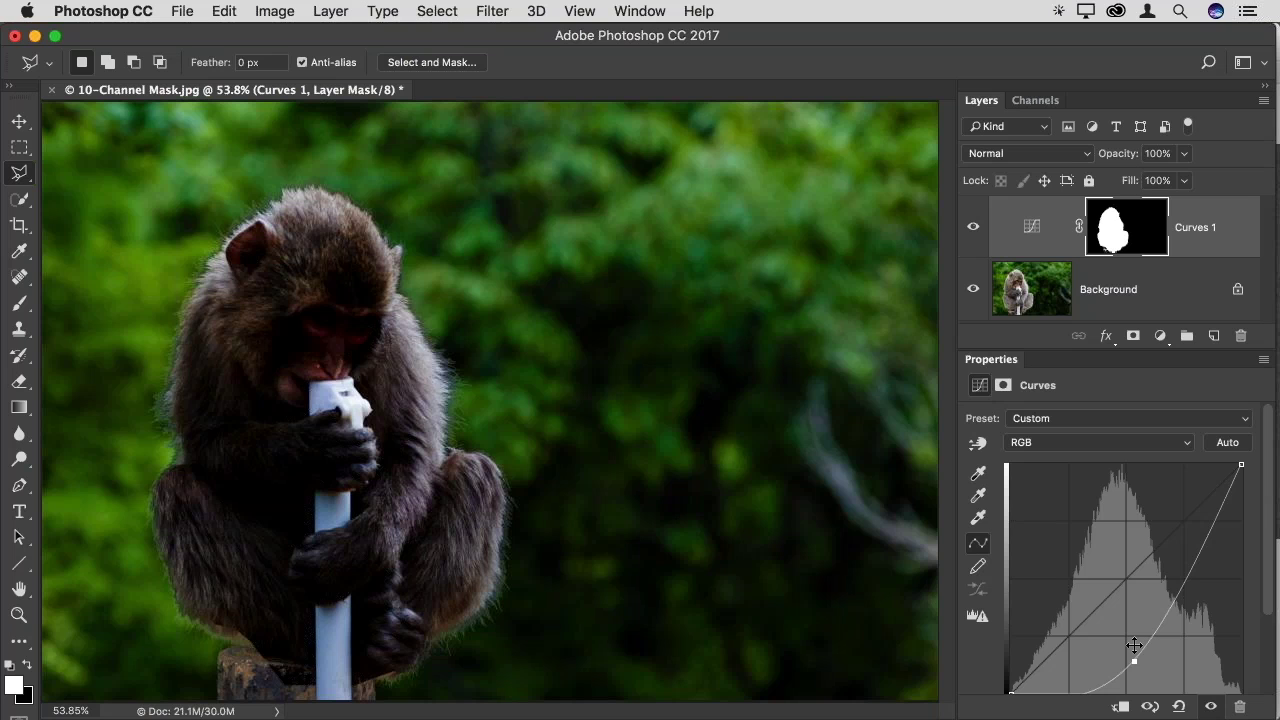
Invert the Curves layer's mask so the darkening applies to the background instead of the monkey
left_click(1122, 232)
key("super+i")
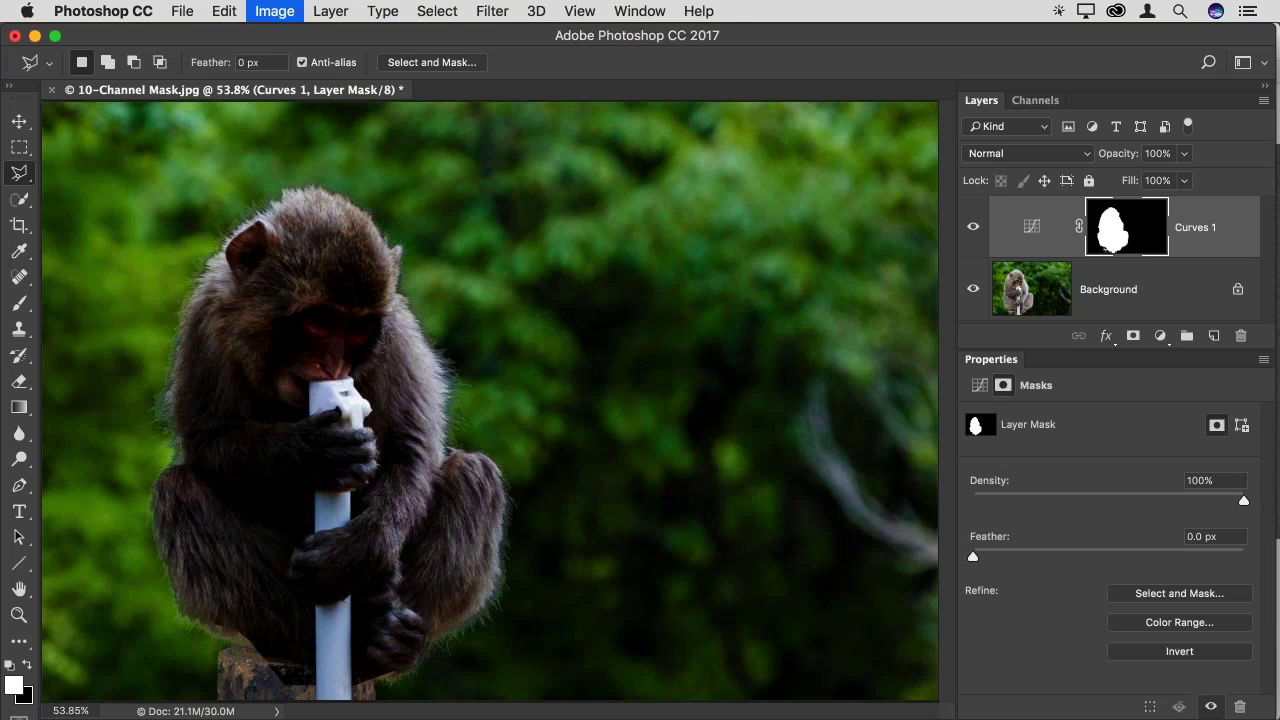
left_click(1032, 226)
left_click(1135, 213)
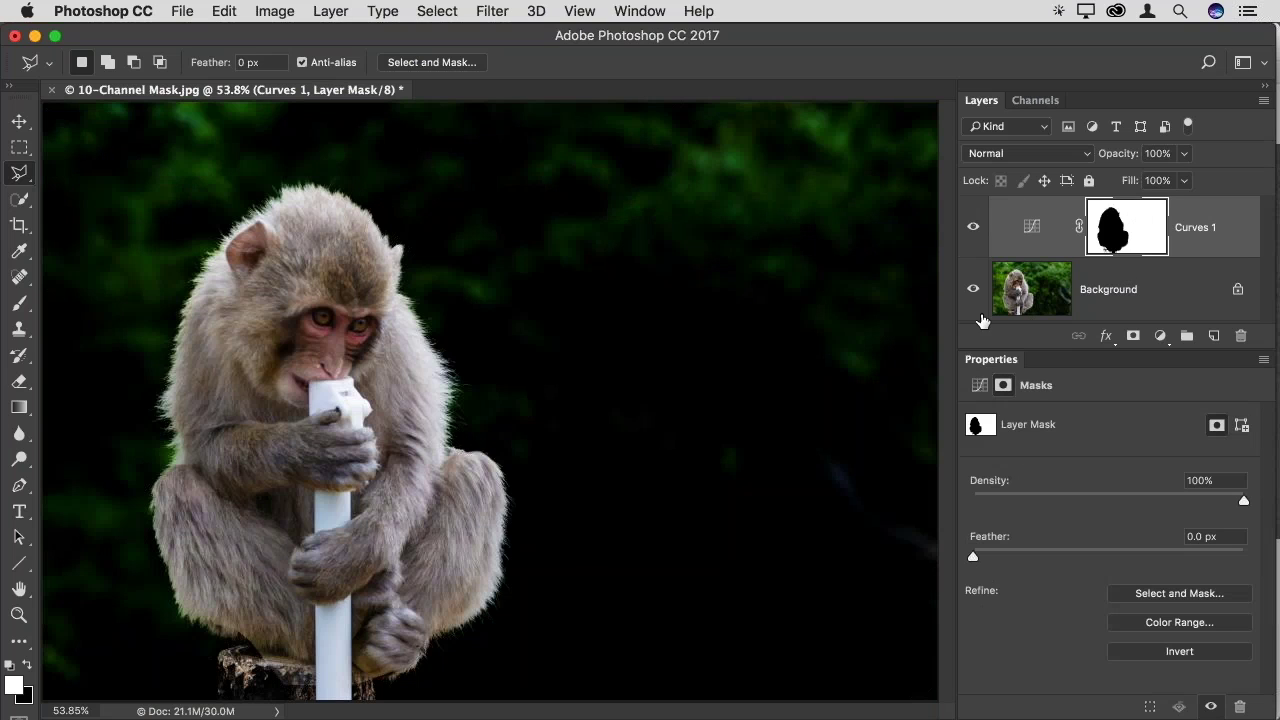
Set up a hard-edged 150 px Overlay brush with black and paint over the tree stump in the Curves mask
key("b")
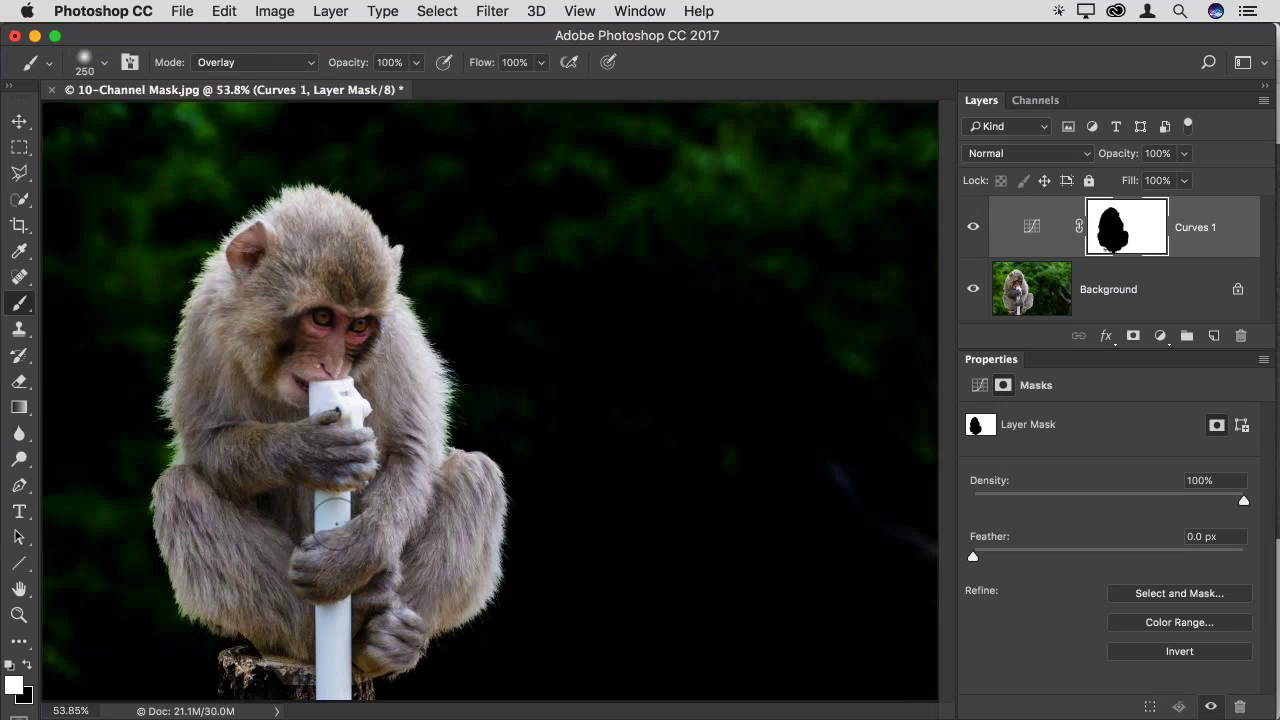
key("shift+bracketright")
key("shift+bracketright")
key("shift+bracketright")
key("shift+bracketright")
key("bracketleft")
key("bracketleft")
key("bracketleft")
key("x")
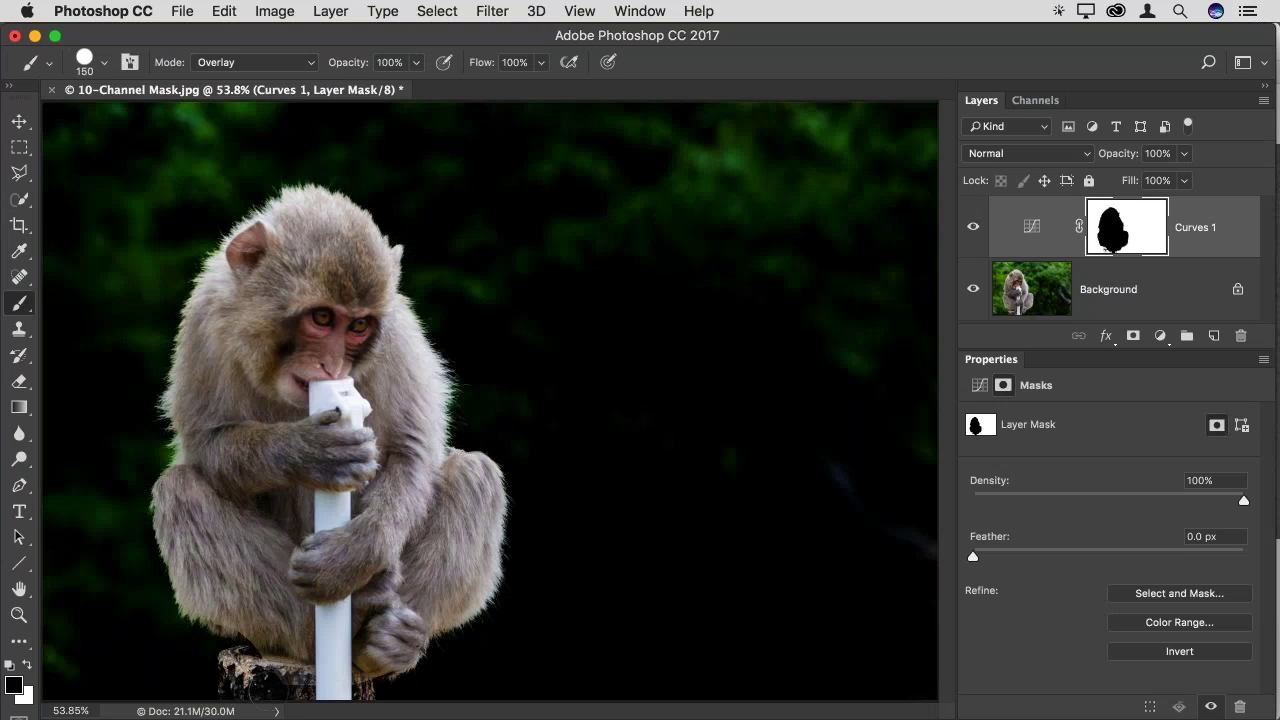
mouse_move(260, 690)
left_mouse_down()
mouse_move(300, 690)
mouse_move(262, 680)
mouse_move(262, 668)
mouse_move(245, 690)
mouse_move(236, 670)
left_mouse_up()
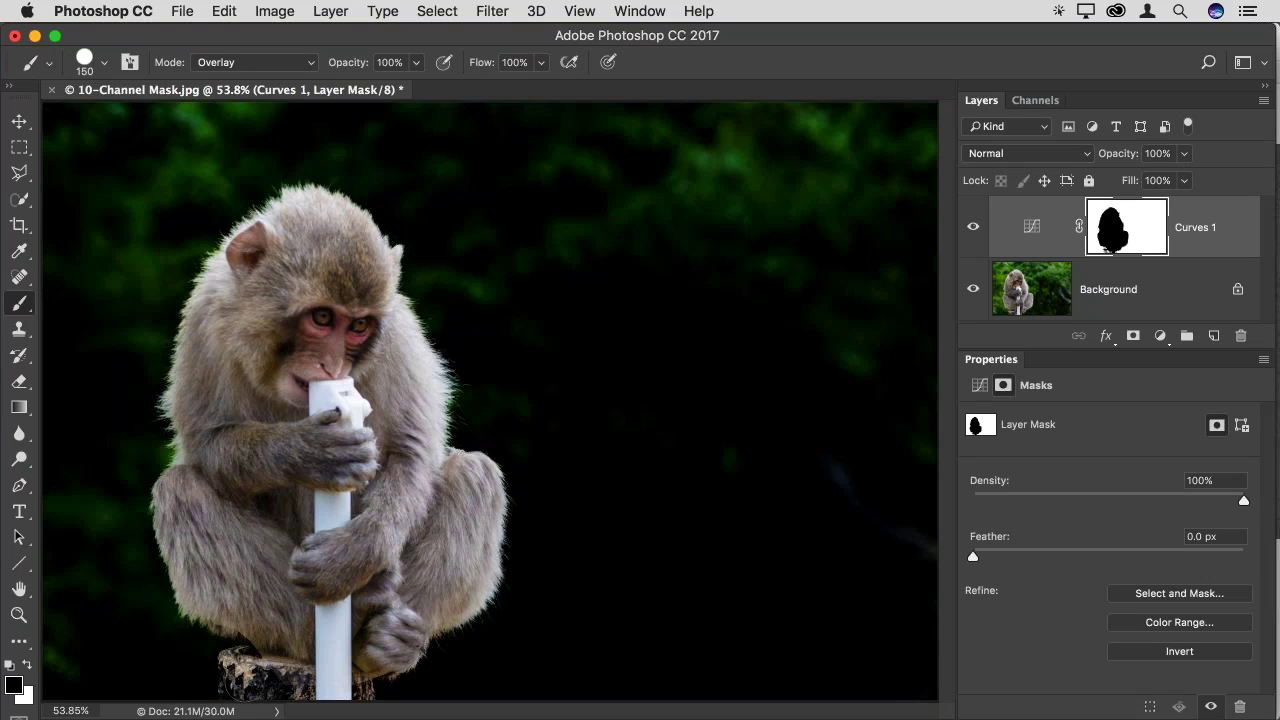
Switch the brush to Normal mode, paint the stump out of the mask, and raise the curve's midpoint to lessen the background darkening
left_click(305, 62)
scroll(270, 57, "up", 5)
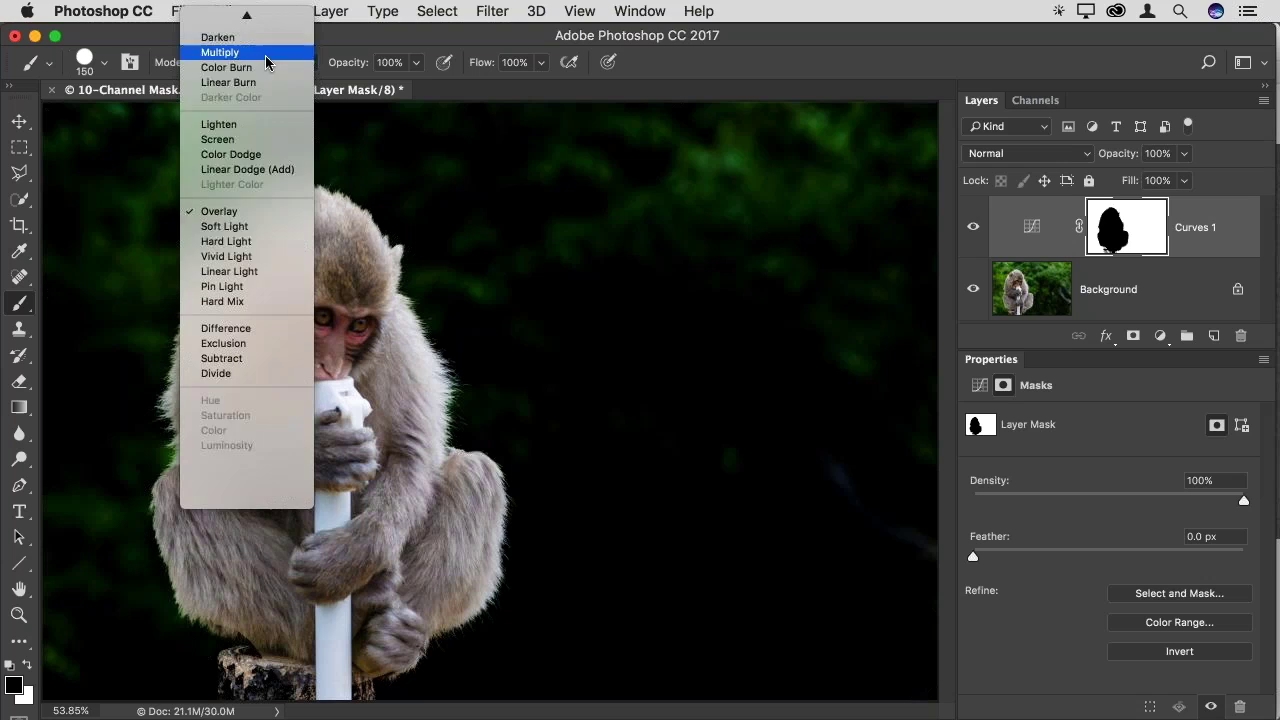
scroll(266, 63, "up", 2)
left_click(215, 14)
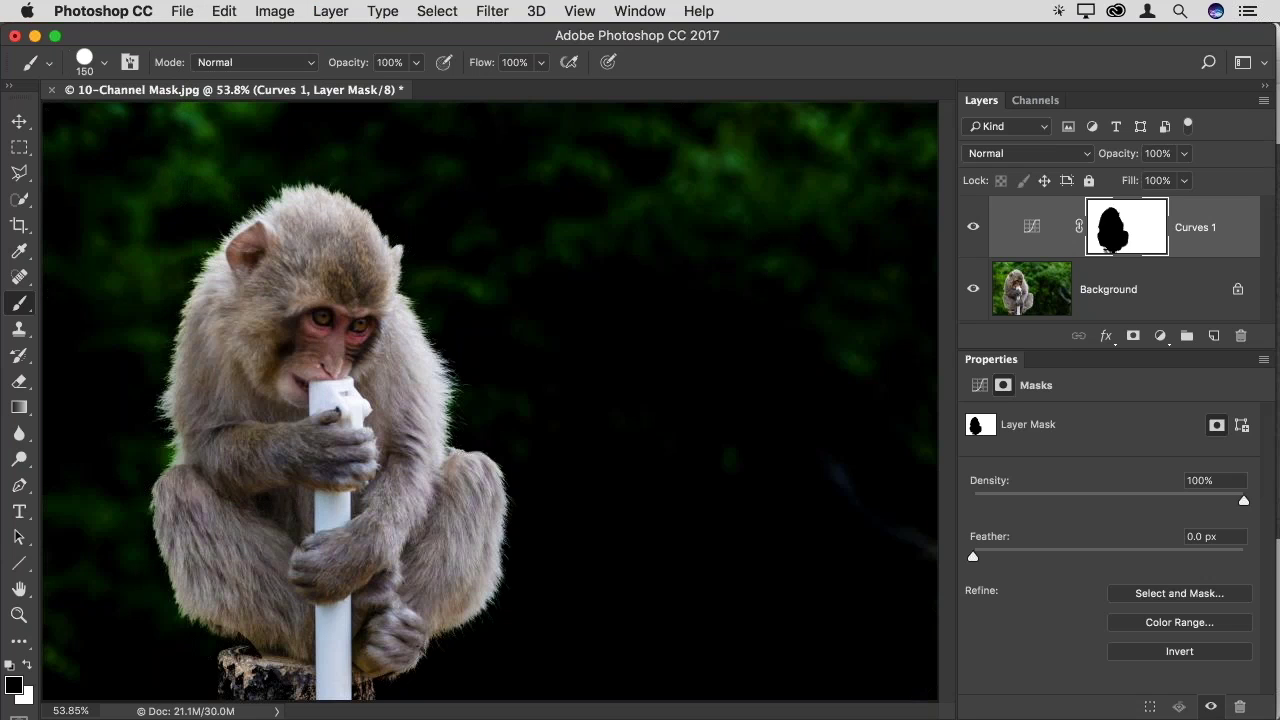
mouse_move(245, 650)
left_mouse_down()
mouse_move(236, 690)
mouse_move(285, 686)
mouse_move(273, 681)
left_mouse_up()
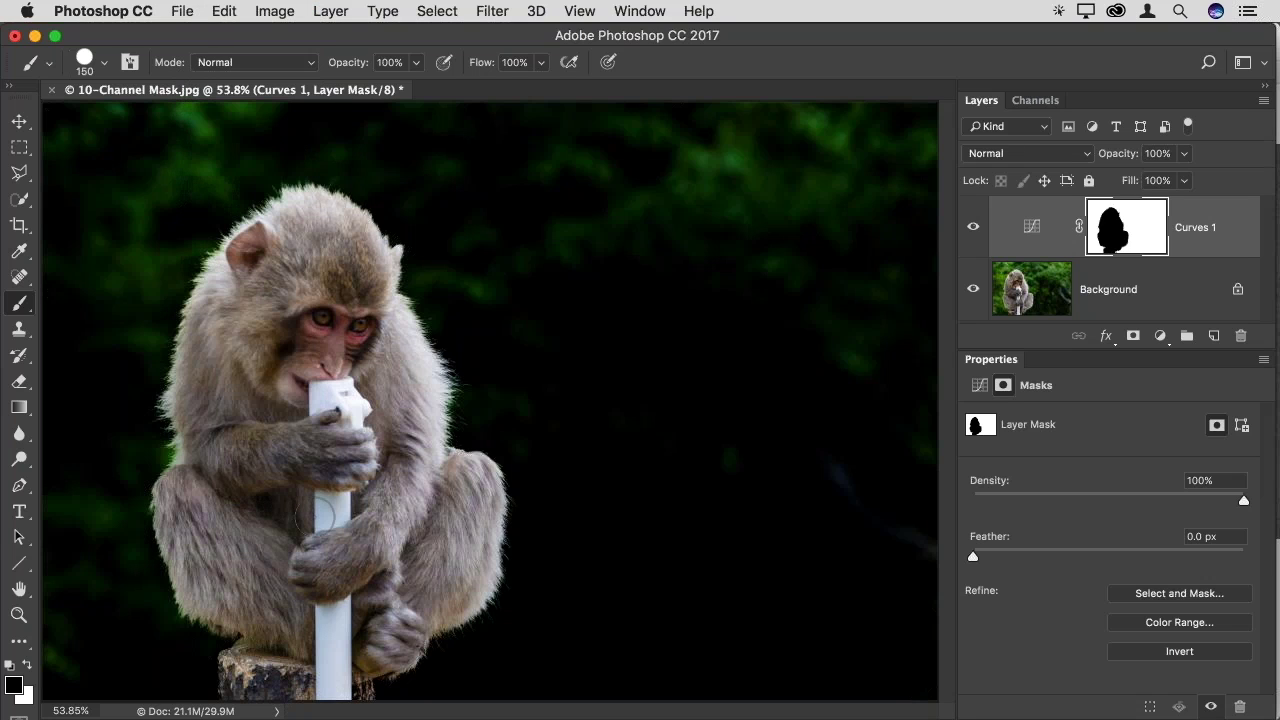
left_click(1013, 227)
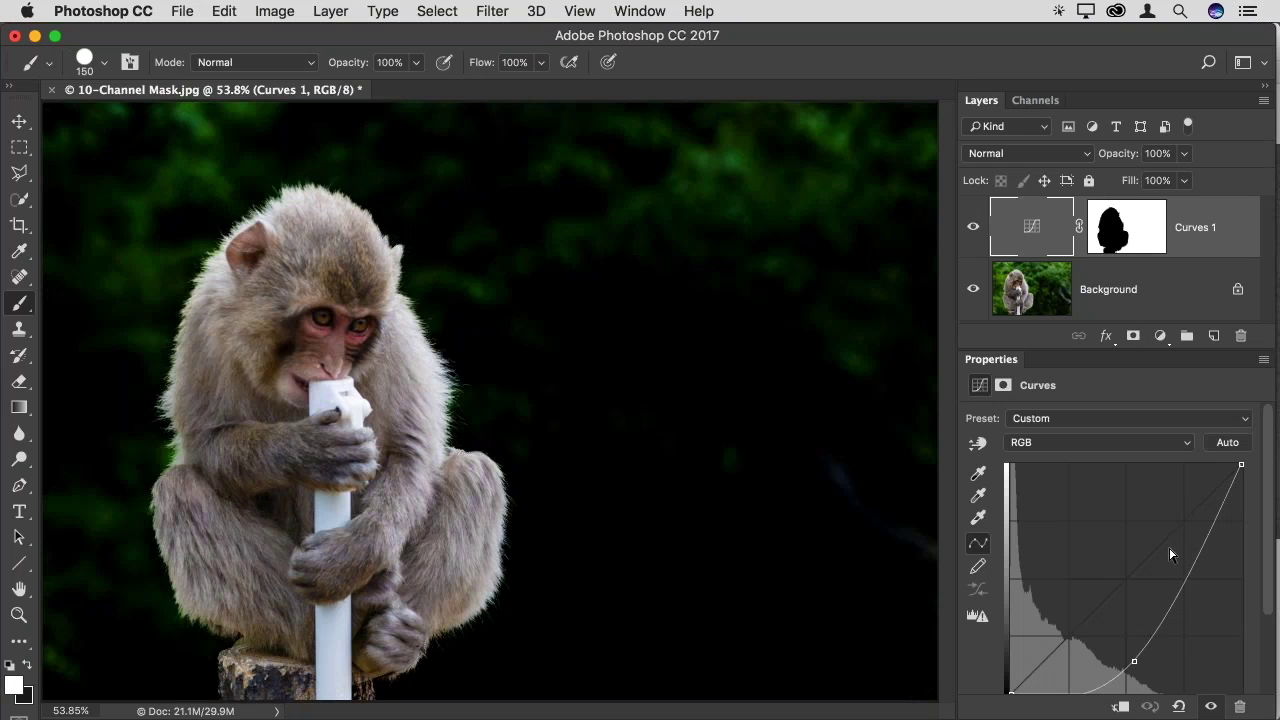
left_click_drag(1134, 661, 1135, 597)
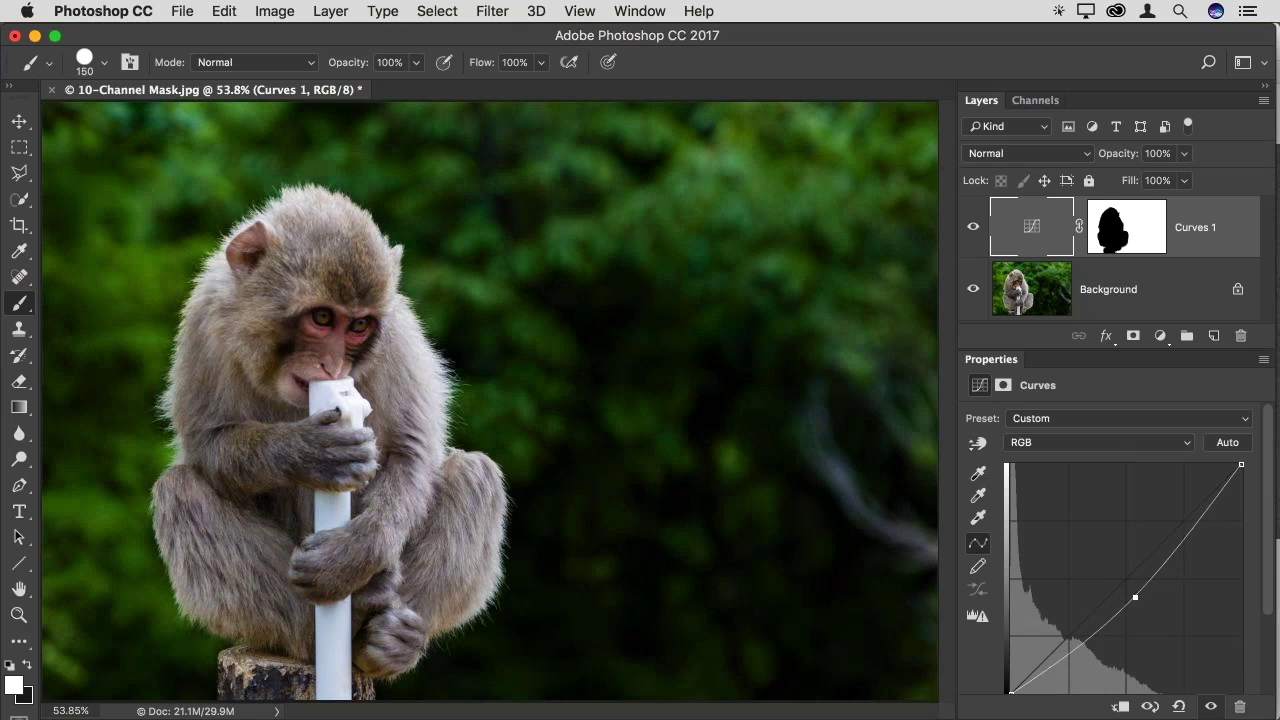
Close the monkey image without saving, open 11-Refine.jpg, and fit it to the window
key("super+w")
key("super+d")
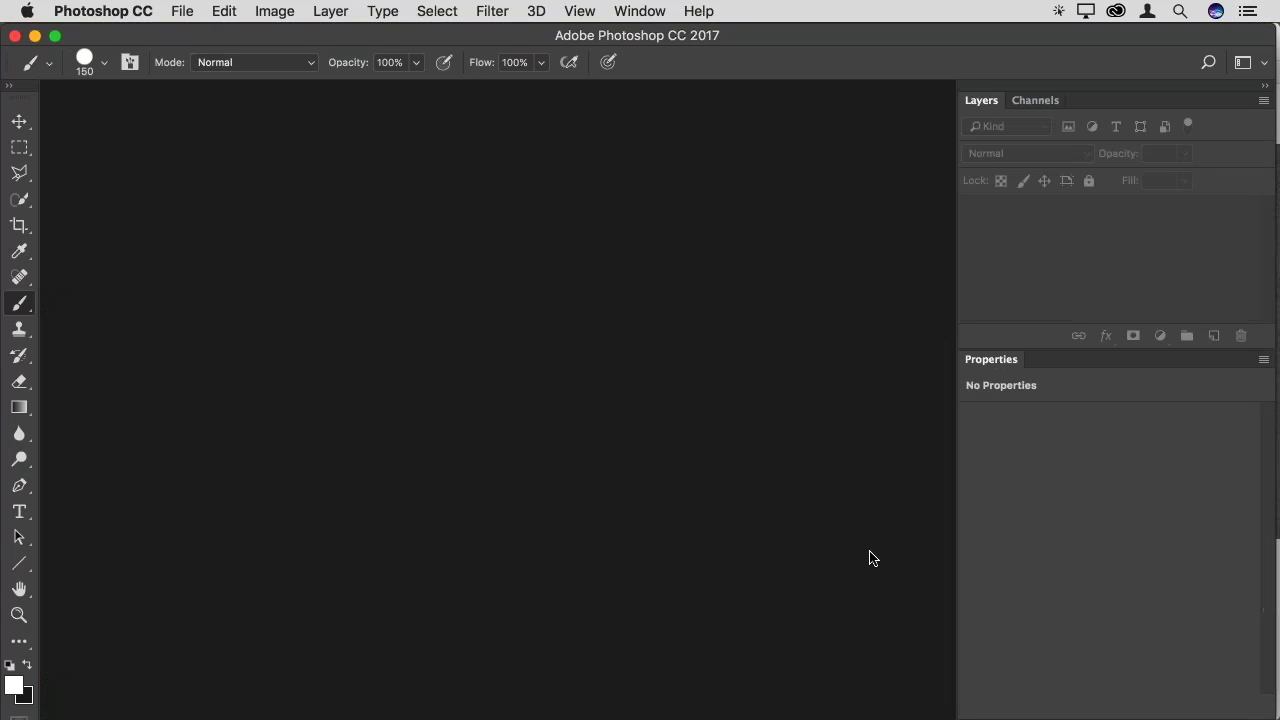
key("super+alt+o")
double_click(802, 626)
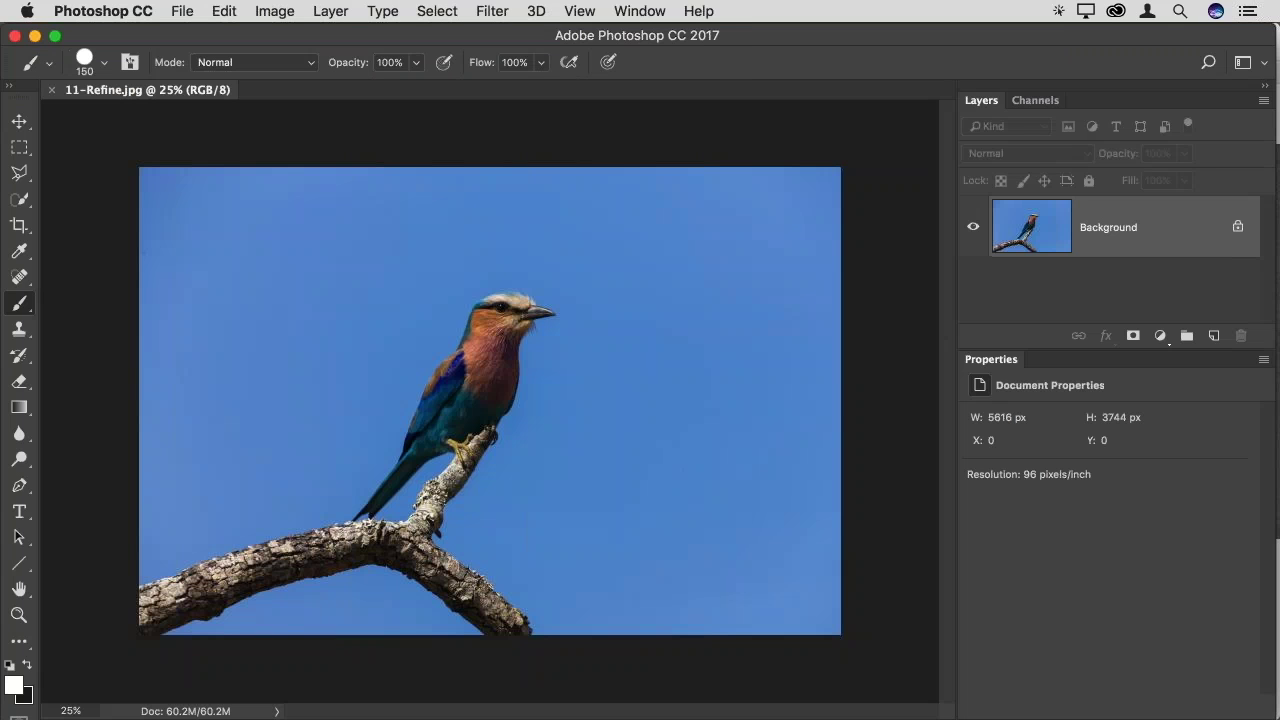
key("super+0")
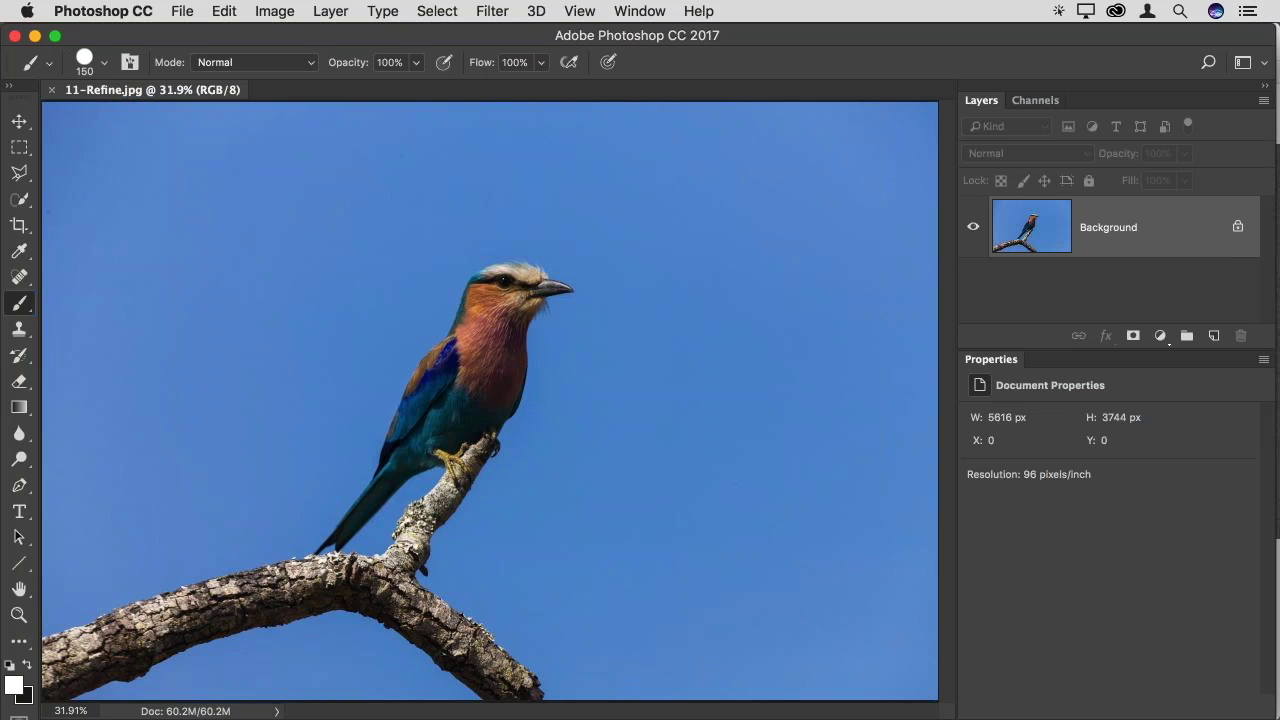
Try selecting the blue sky around the bird with the Quick Selection tool, and deselect it
left_click(22, 201)
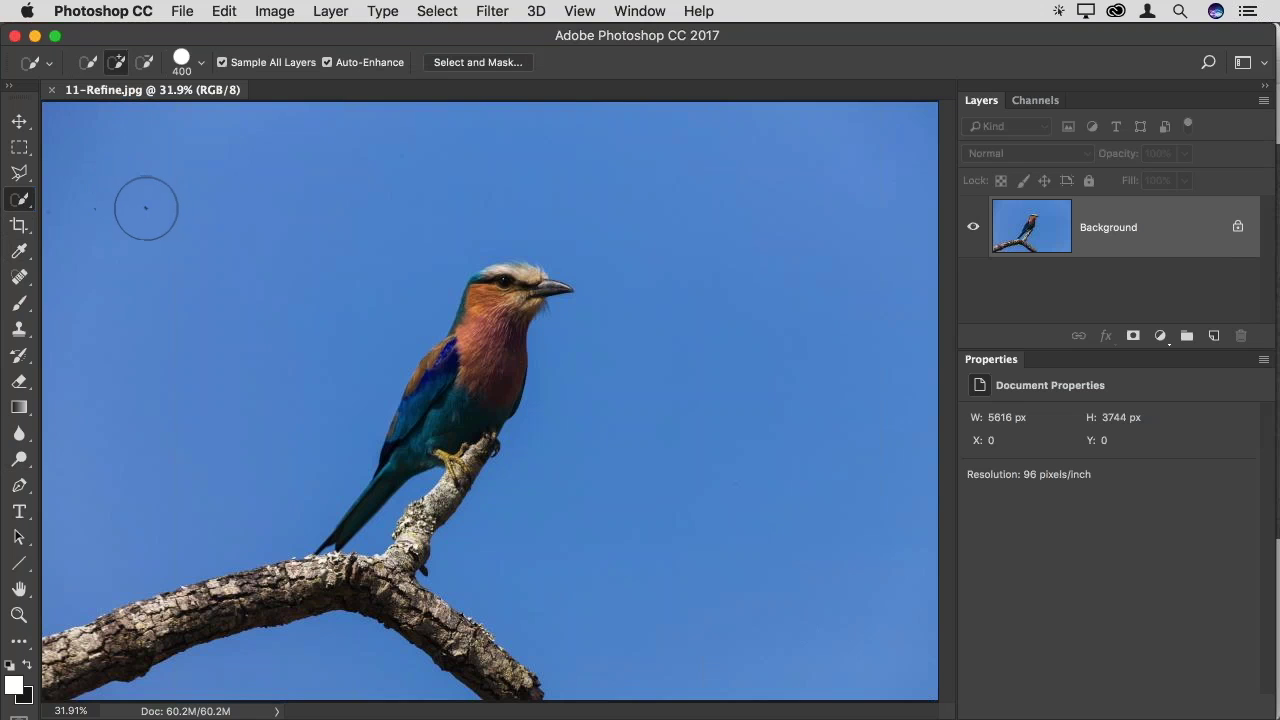
mouse_move(147, 242)
left_mouse_down()
mouse_move(374, 163)
mouse_move(496, 138)
mouse_move(646, 155)
mouse_move(774, 230)
mouse_move(829, 289)
left_mouse_up()
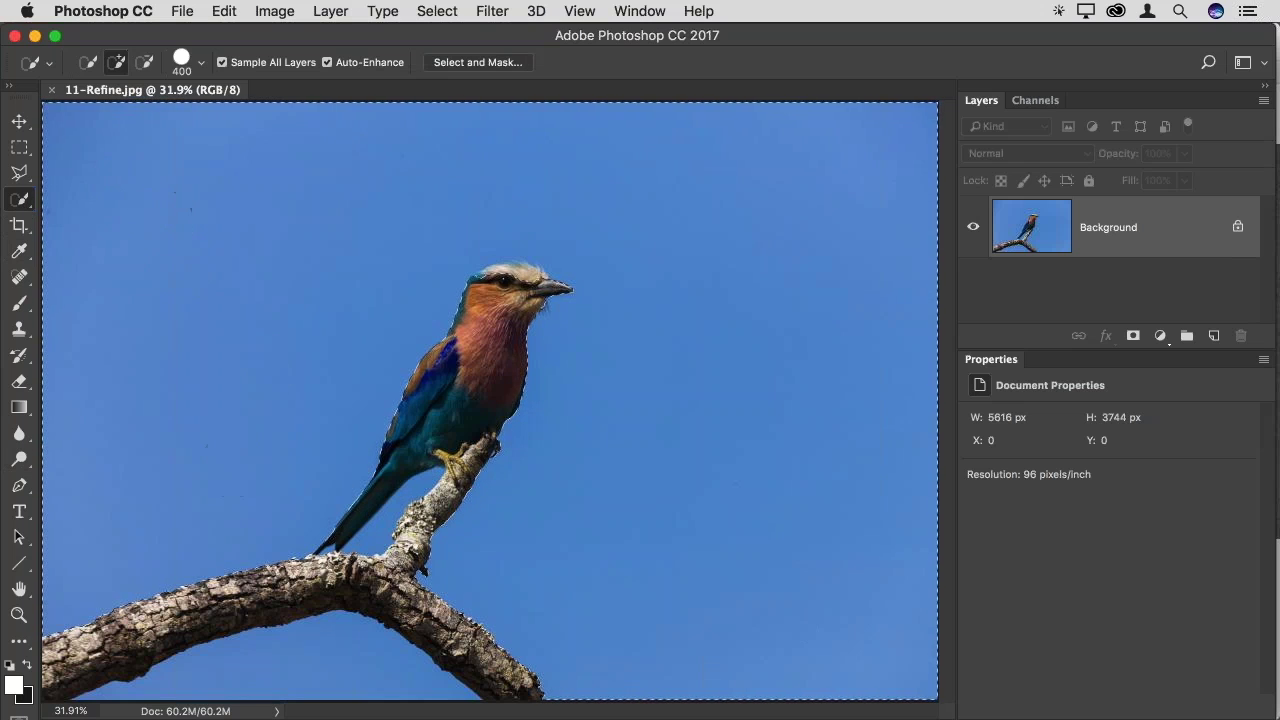
key("super+d")
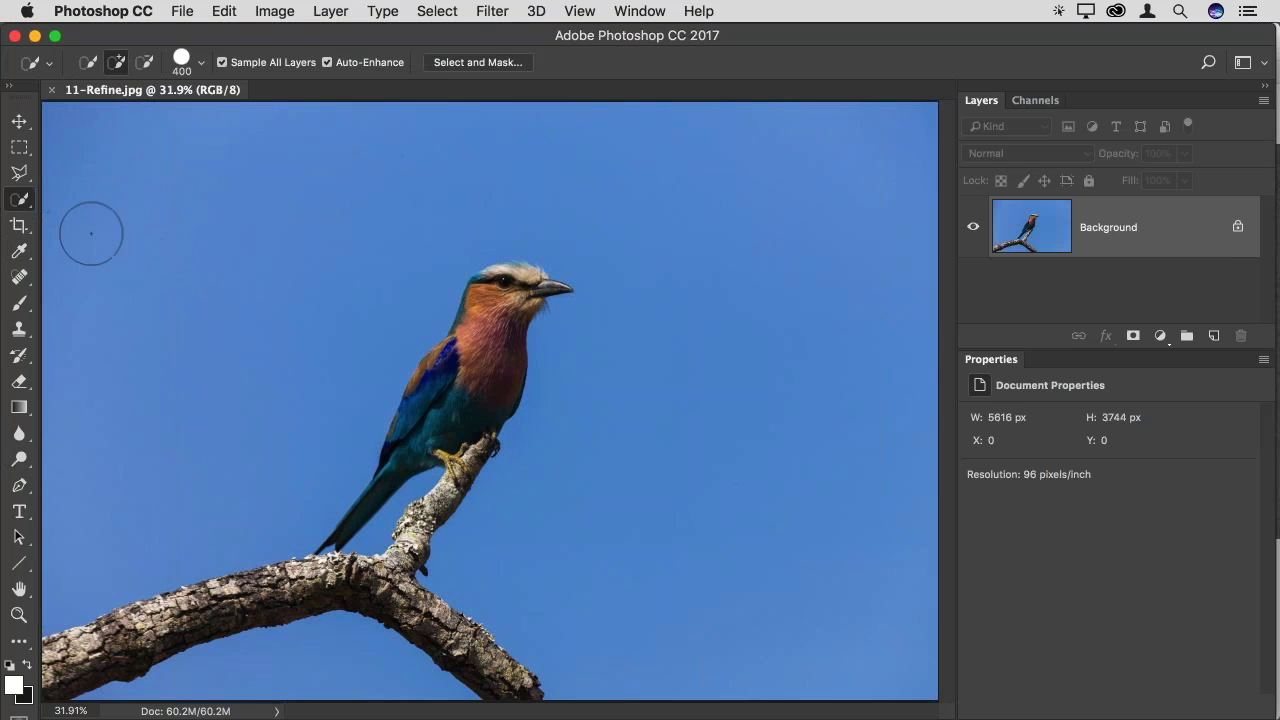
Select the sky with the non-contiguous Magic Wand at tolerance 16, adding the missed areas near the bird and branch
right_click(19, 199)
left_click(114, 214)
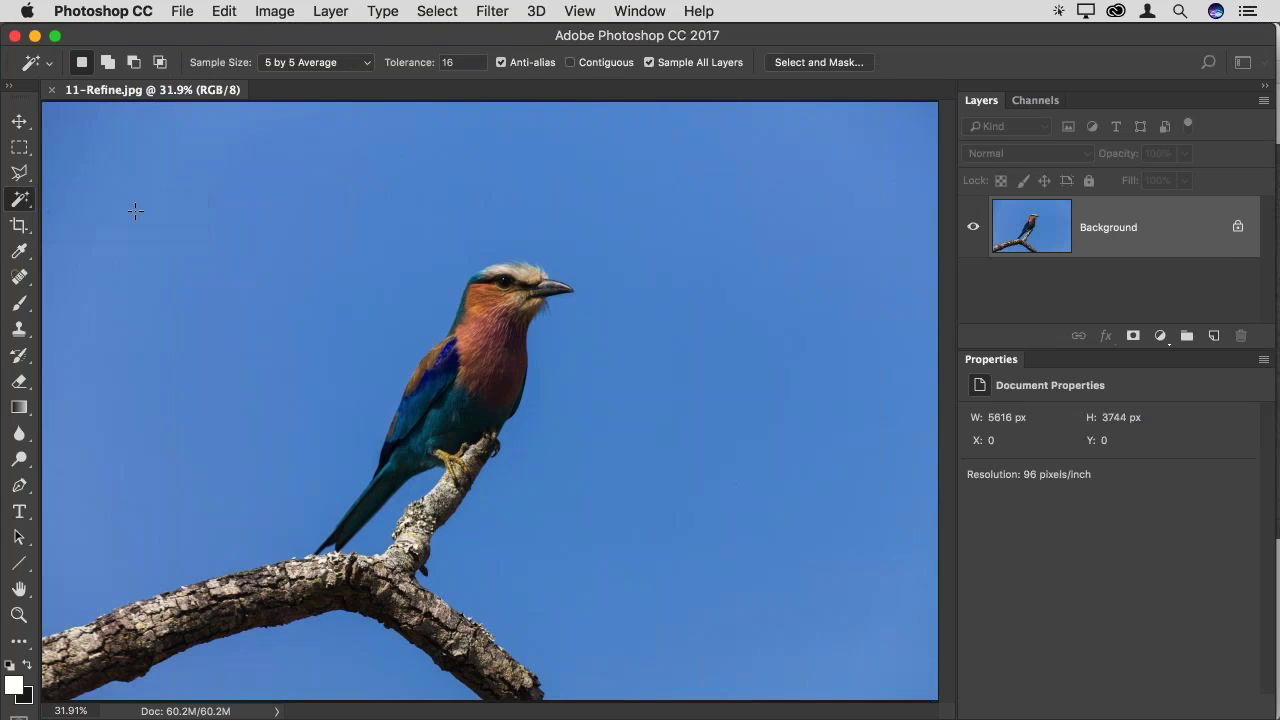
left_click(164, 197)
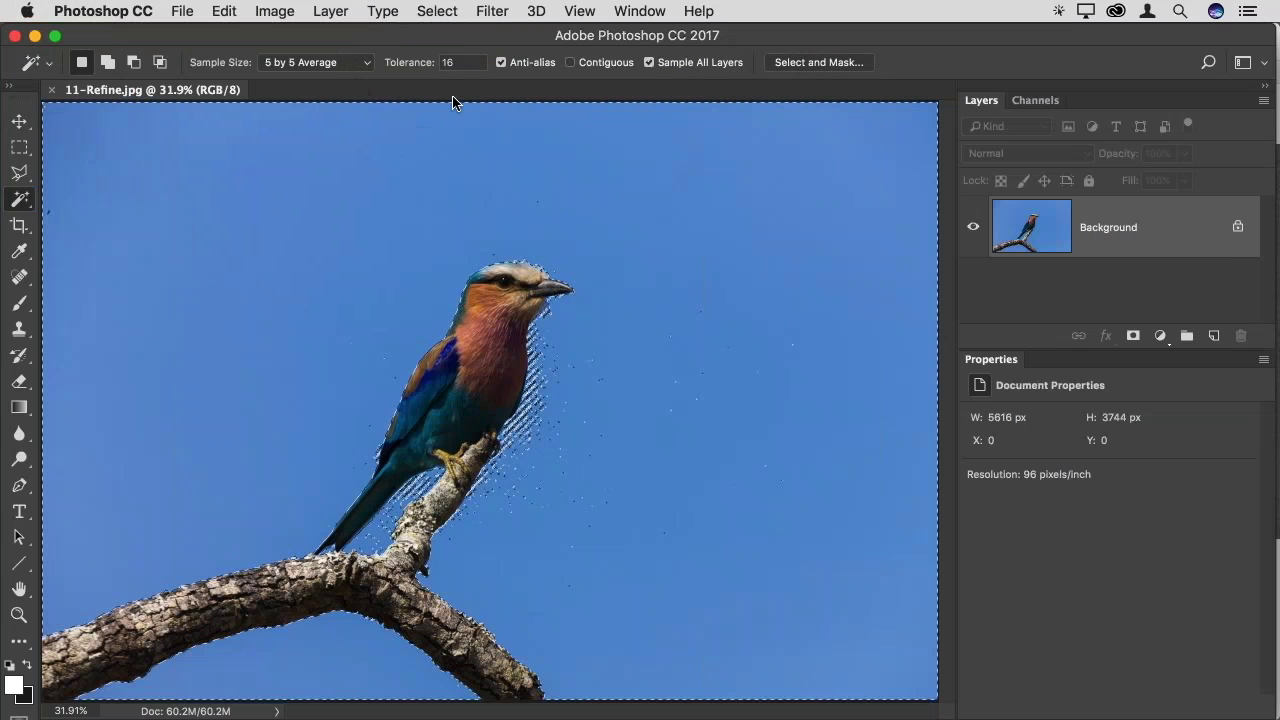
key("shift")
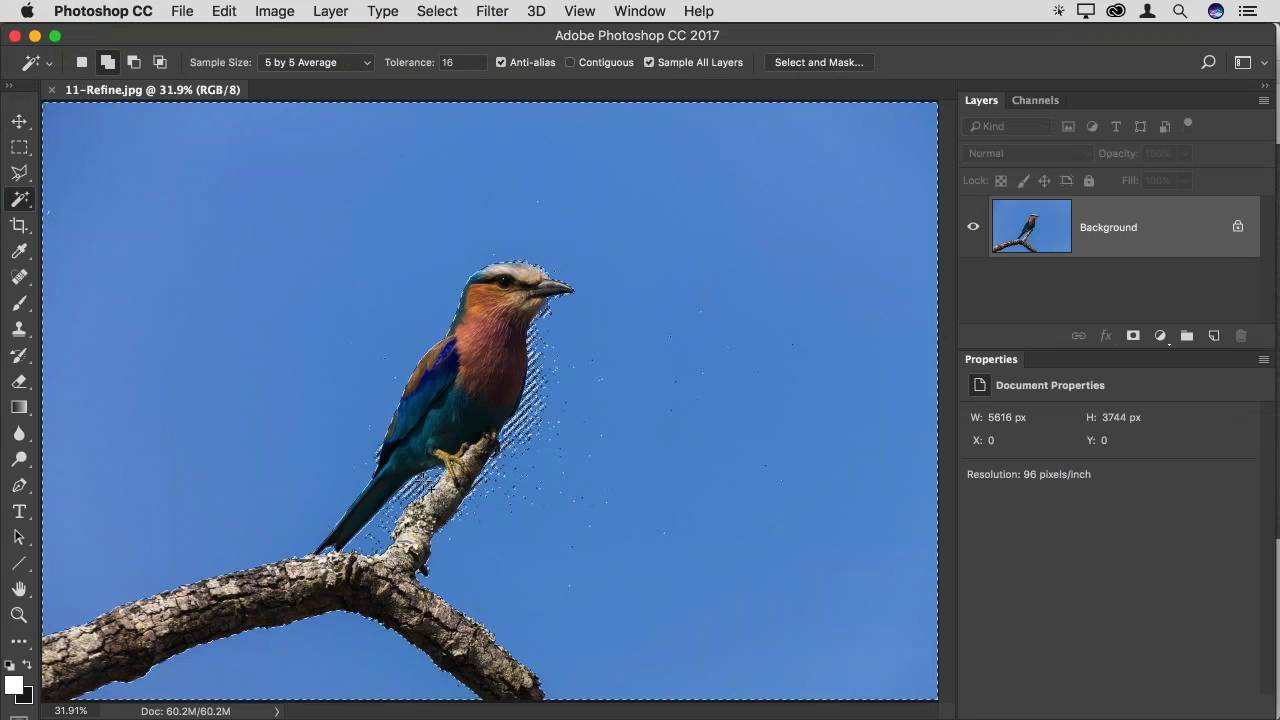
left_click(543, 483, "shift")
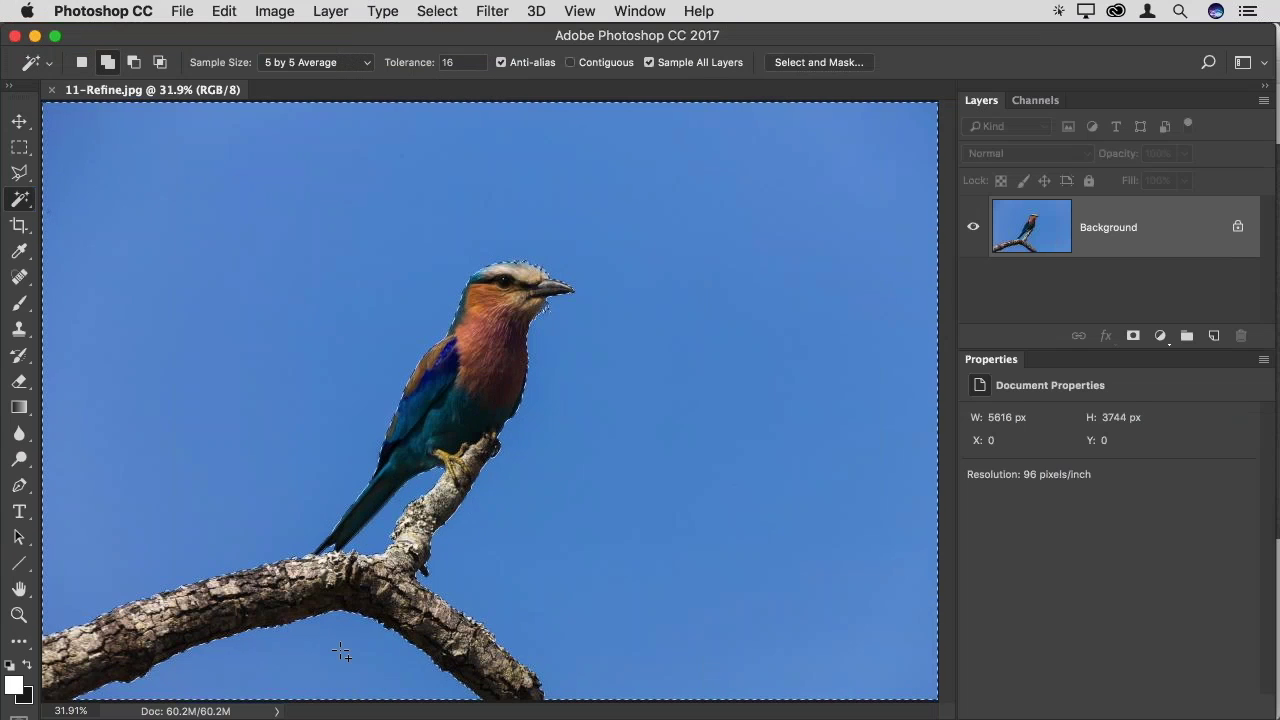
key("shift")
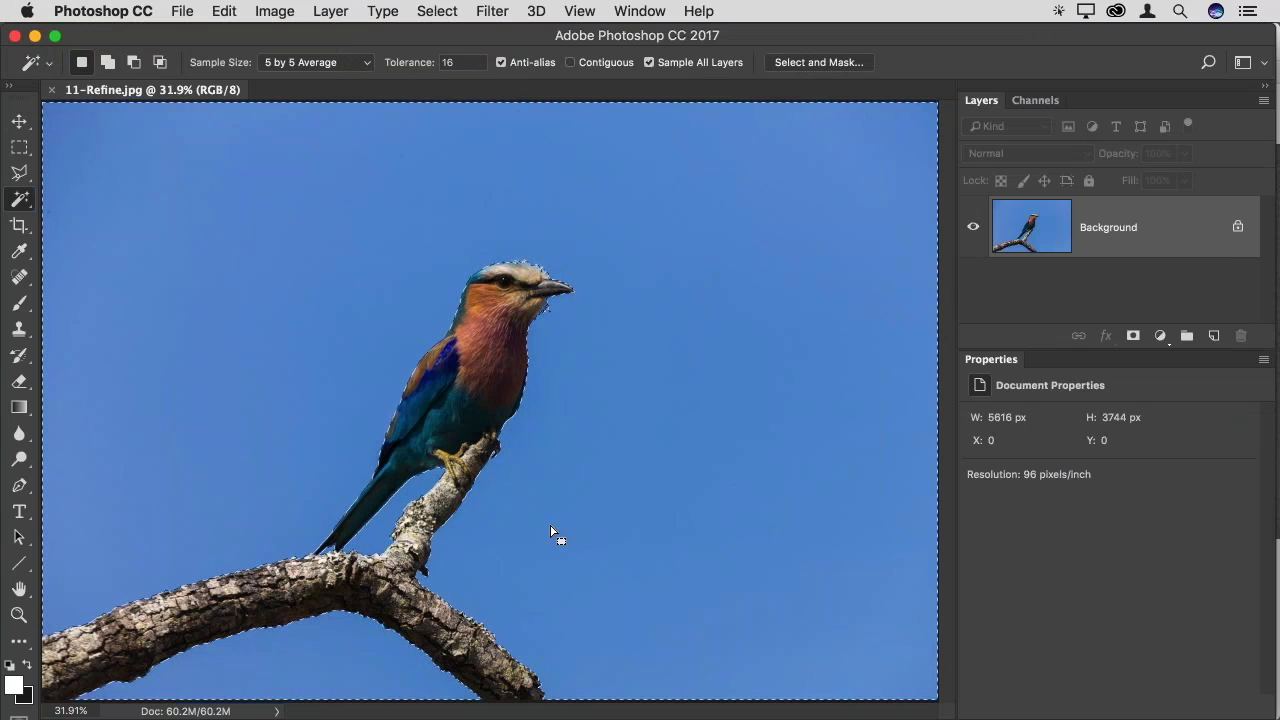
key("shift")
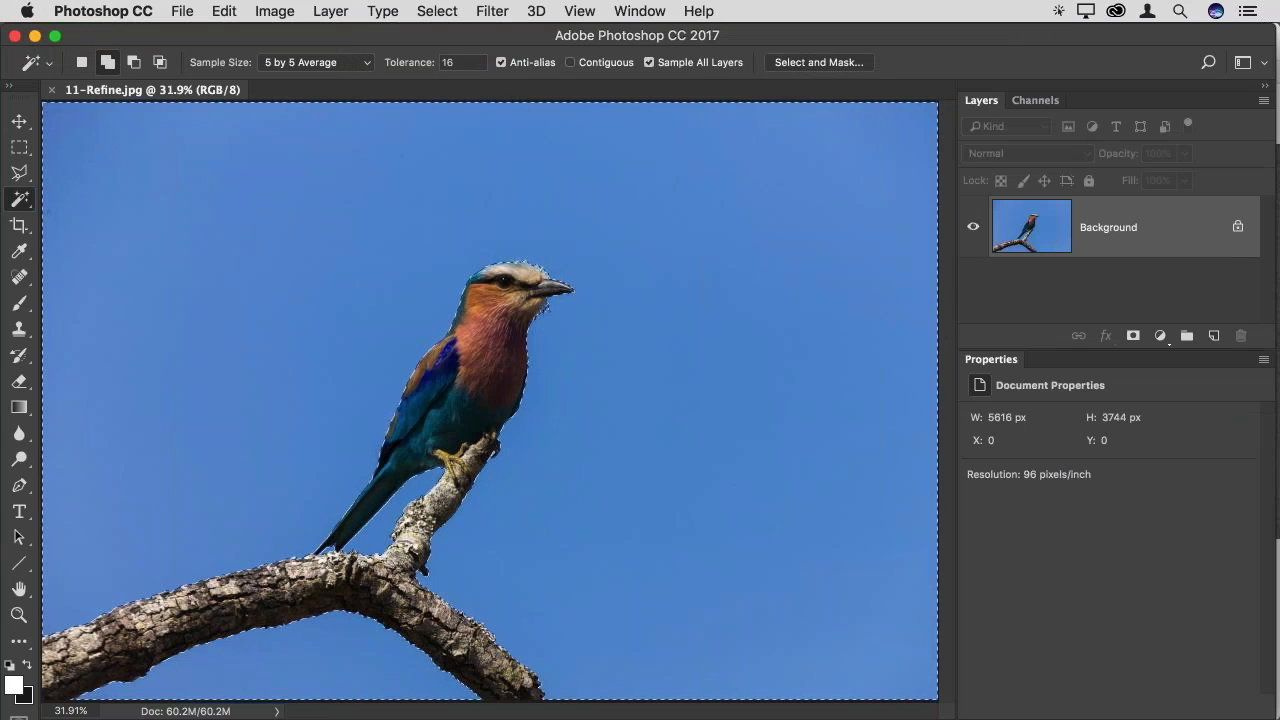
key("shift")
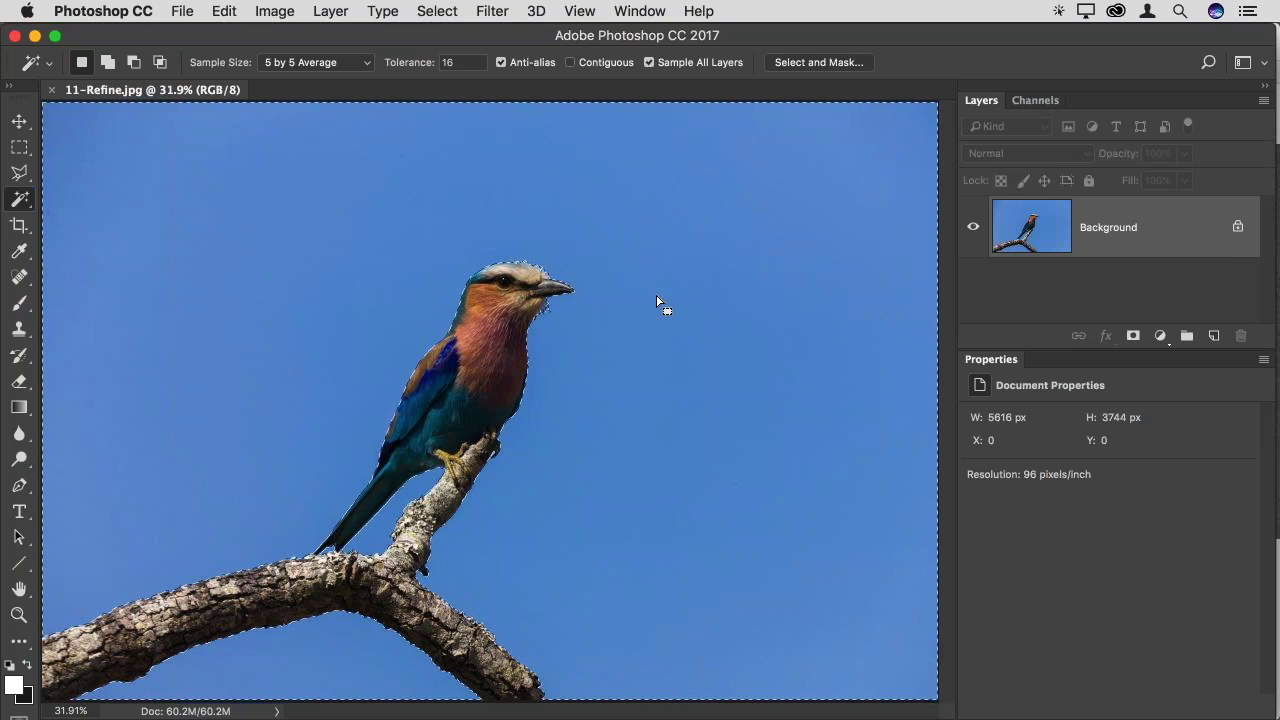
Add a Curves adjustment layer masked to the sky and pull the curve's midpoint down to darken the blue
left_click(1160, 336)
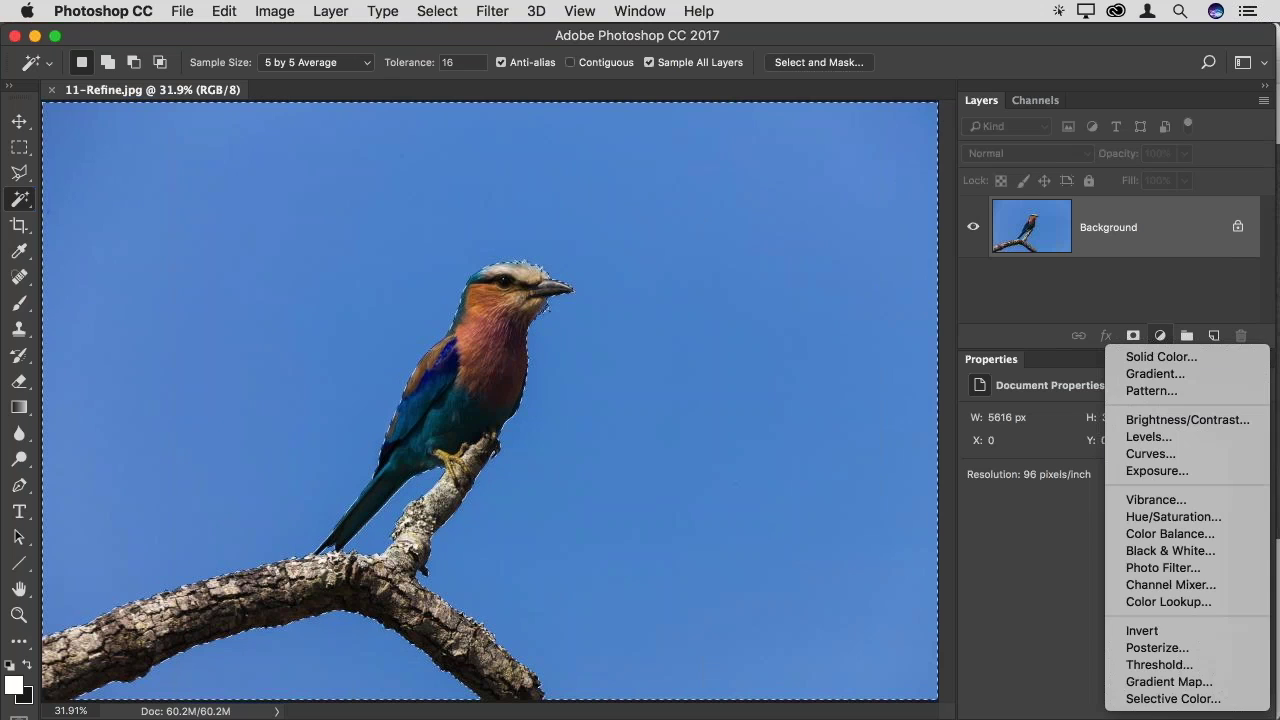
left_click(1150, 453)
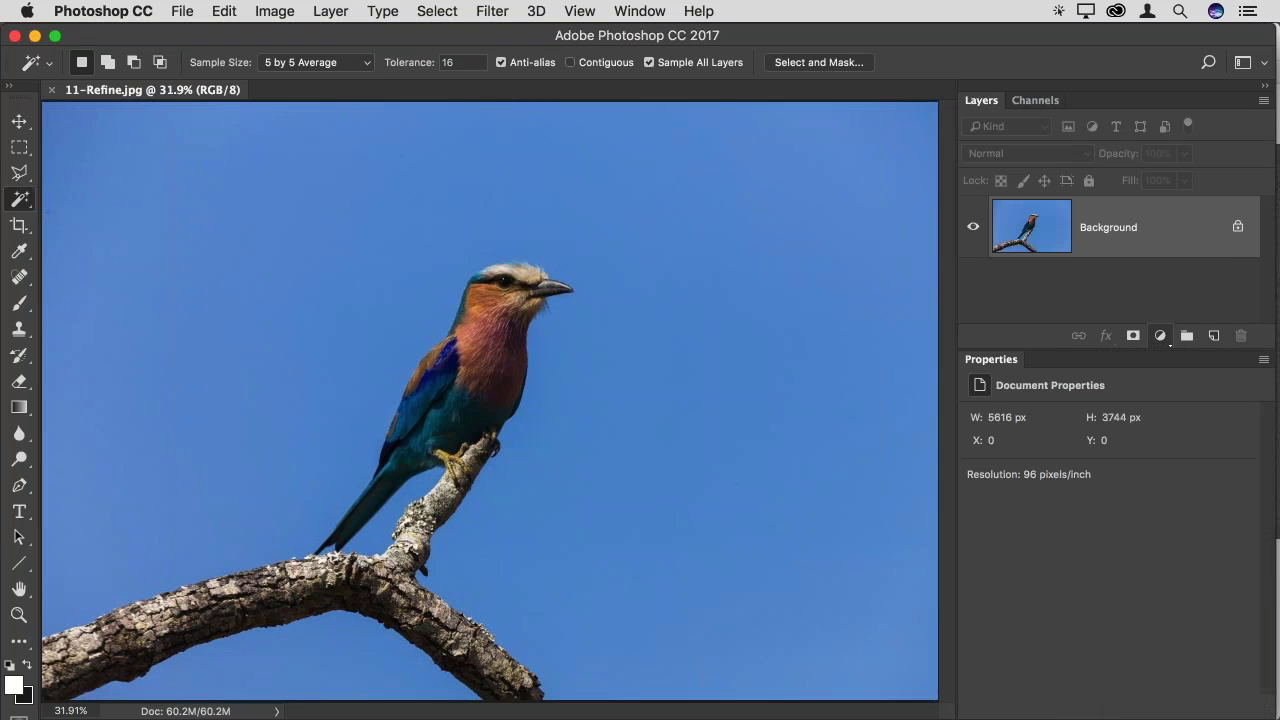
left_click_drag(1120, 582, 1145, 640)
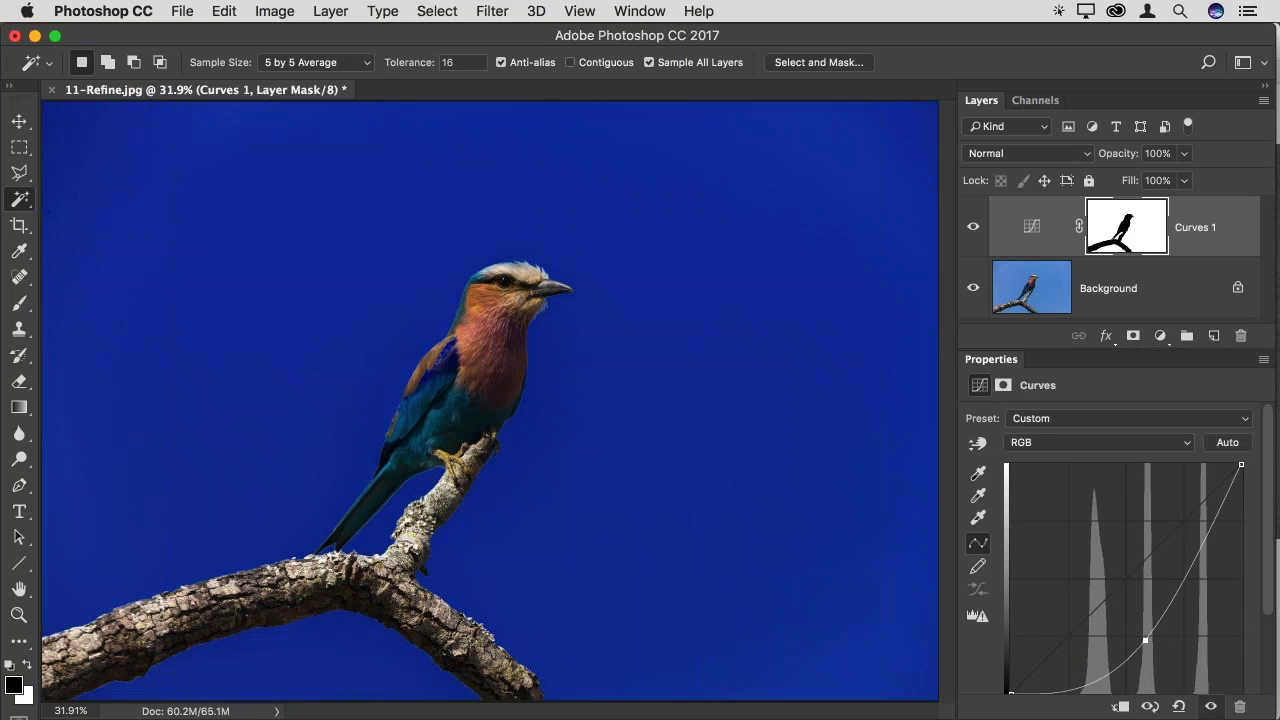
Try a 4.5 px feather on the Curves mask along the bird's breast edge, and reset the feather to 0 px
left_click_drag(529, 386, 706, 506)
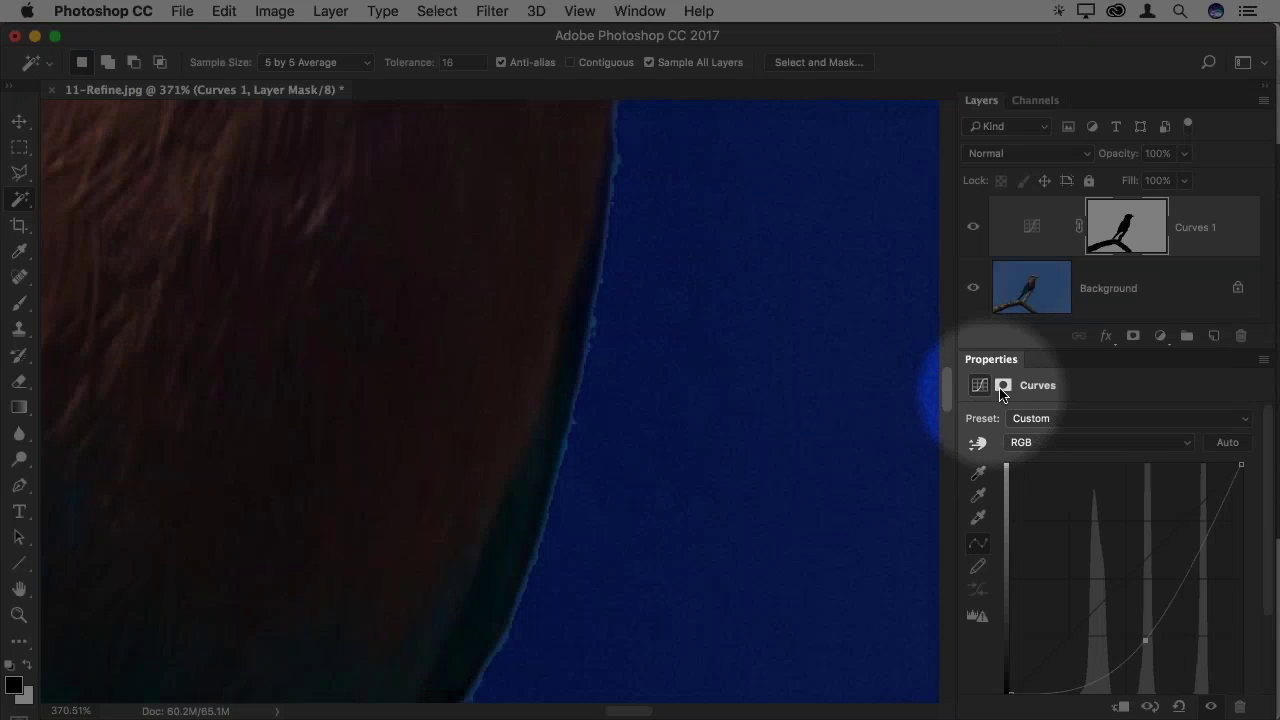
left_click(1003, 386)
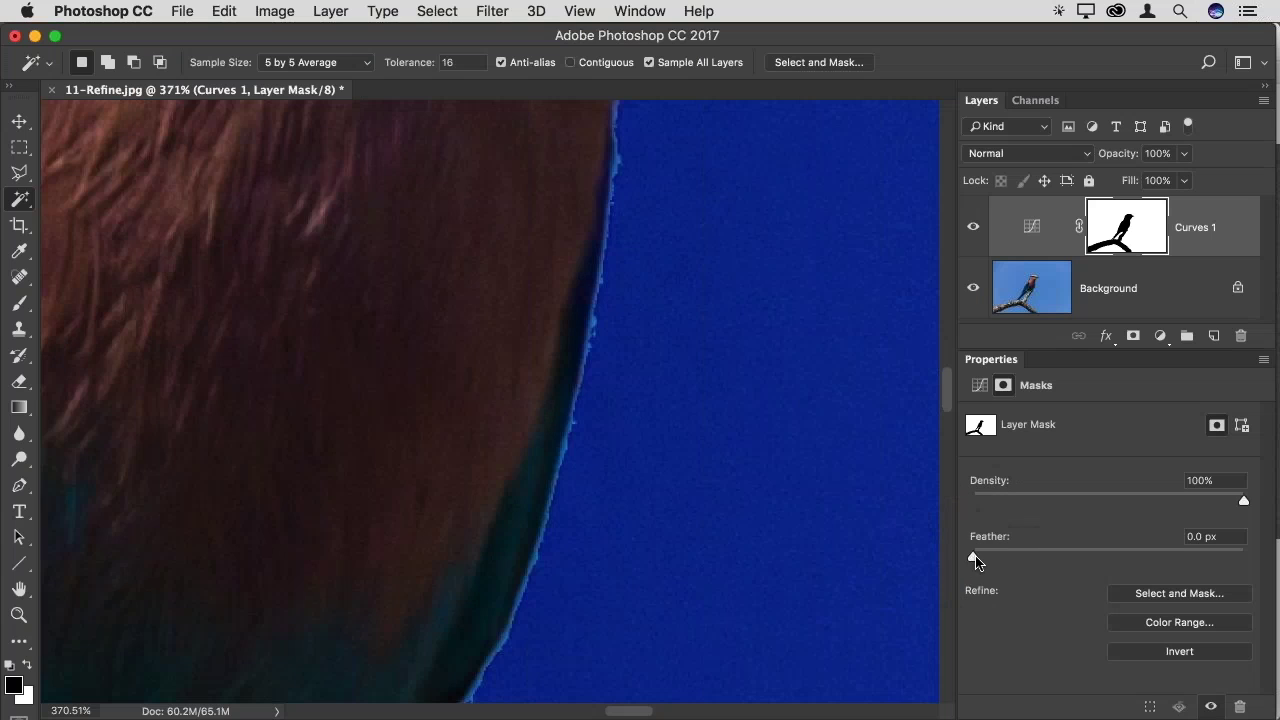
left_click_drag(973, 557, 1040, 561)
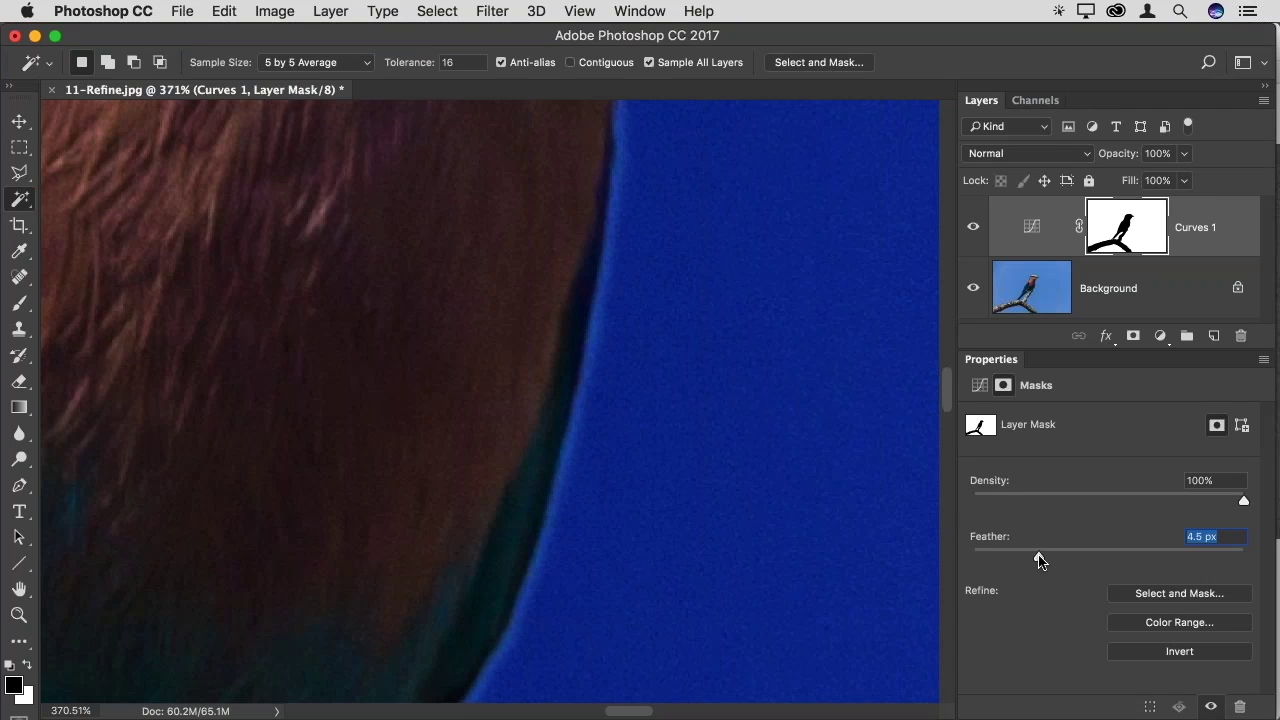
key("Return")
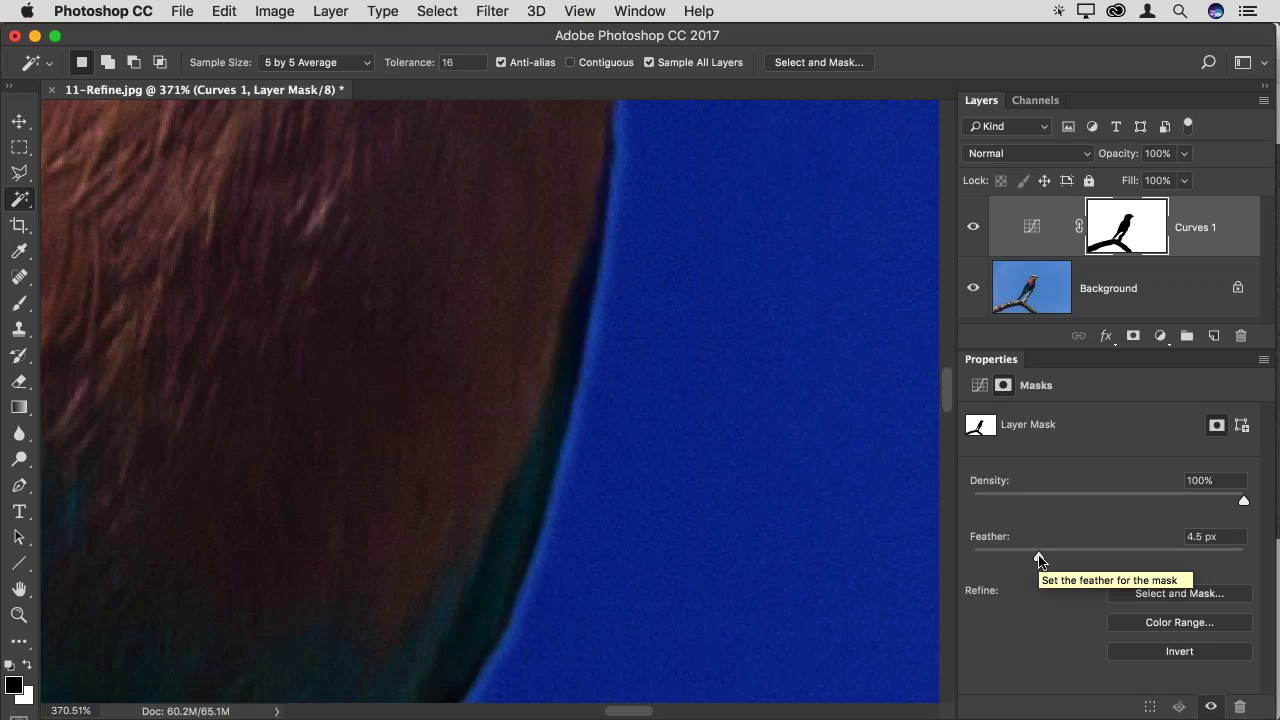
left_click_drag(1040, 558, 972, 557)
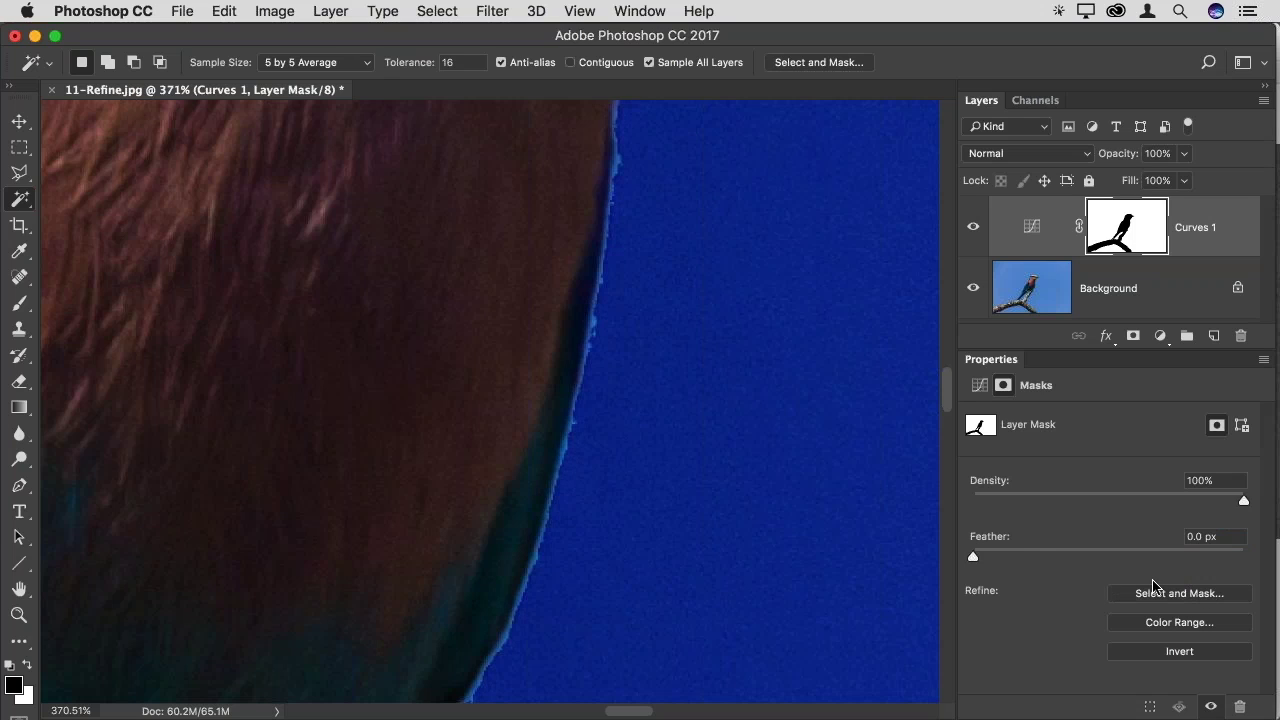
Soften the Curves mask's edge in Select and Mask with a 2.6 px feather and a +25% edge shift
left_click(1183, 597)
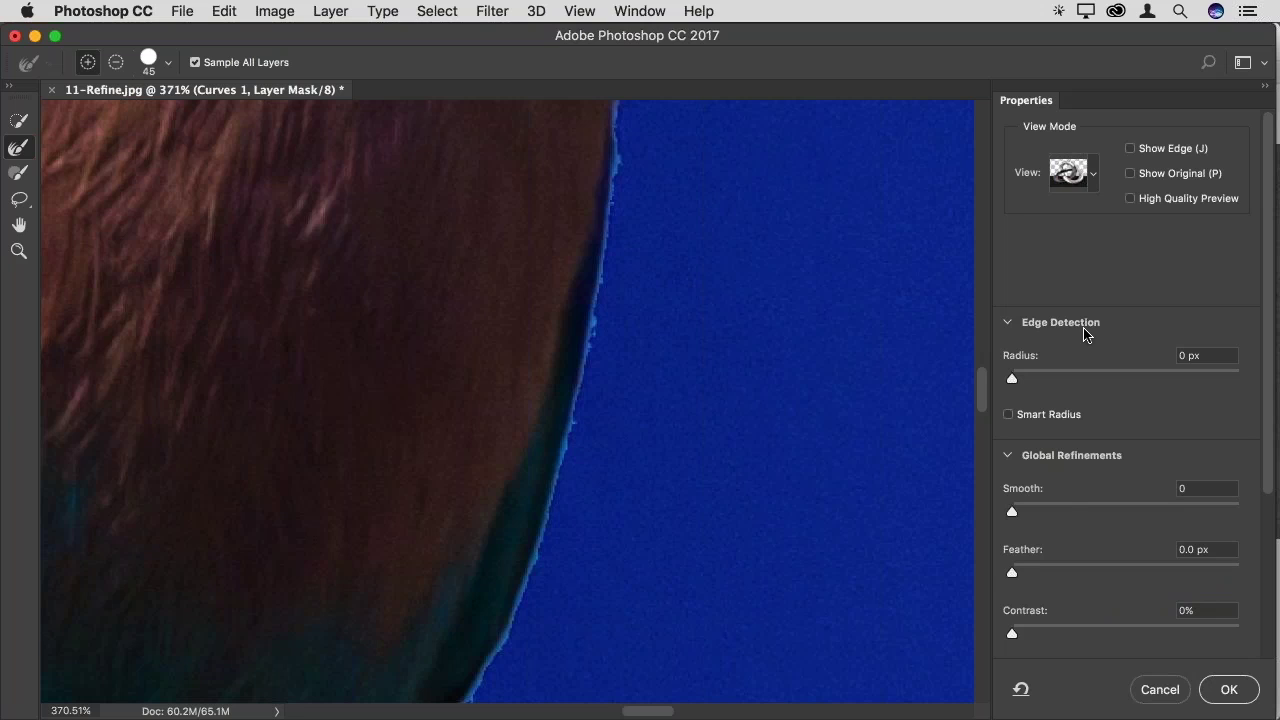
left_click_drag(1012, 578, 1047, 575)
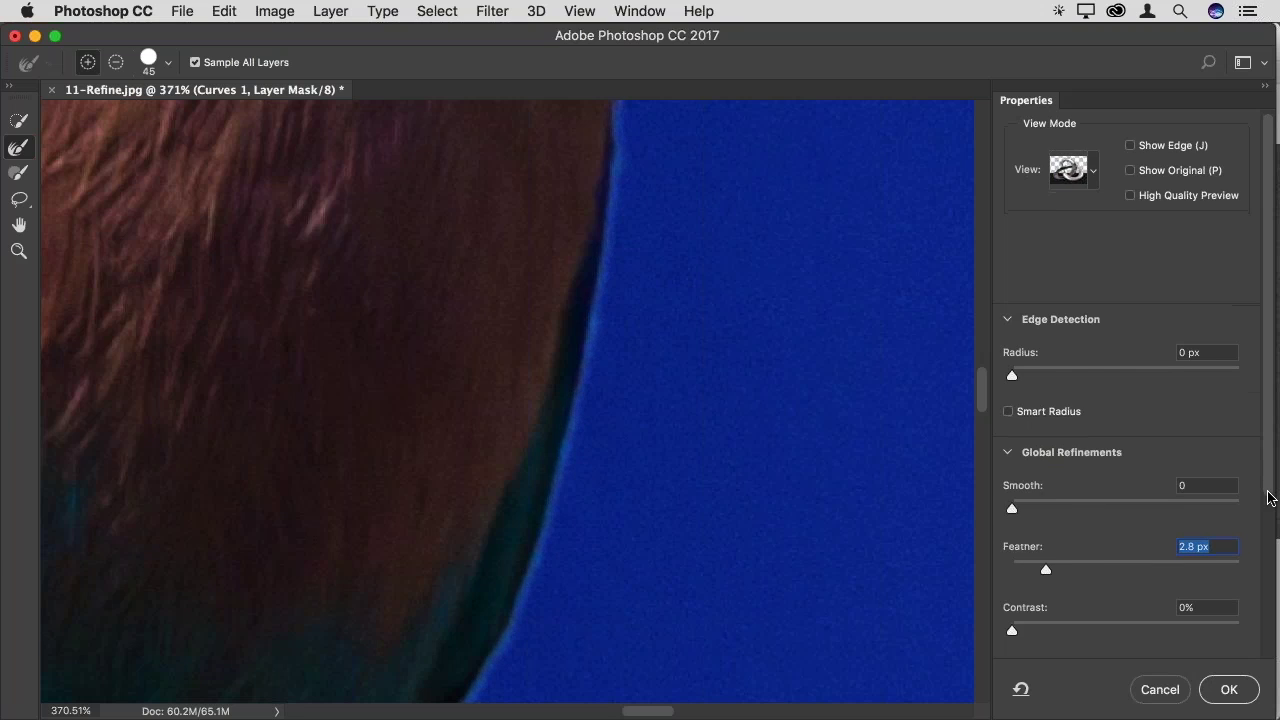
scroll(1268, 543, "down", 5)
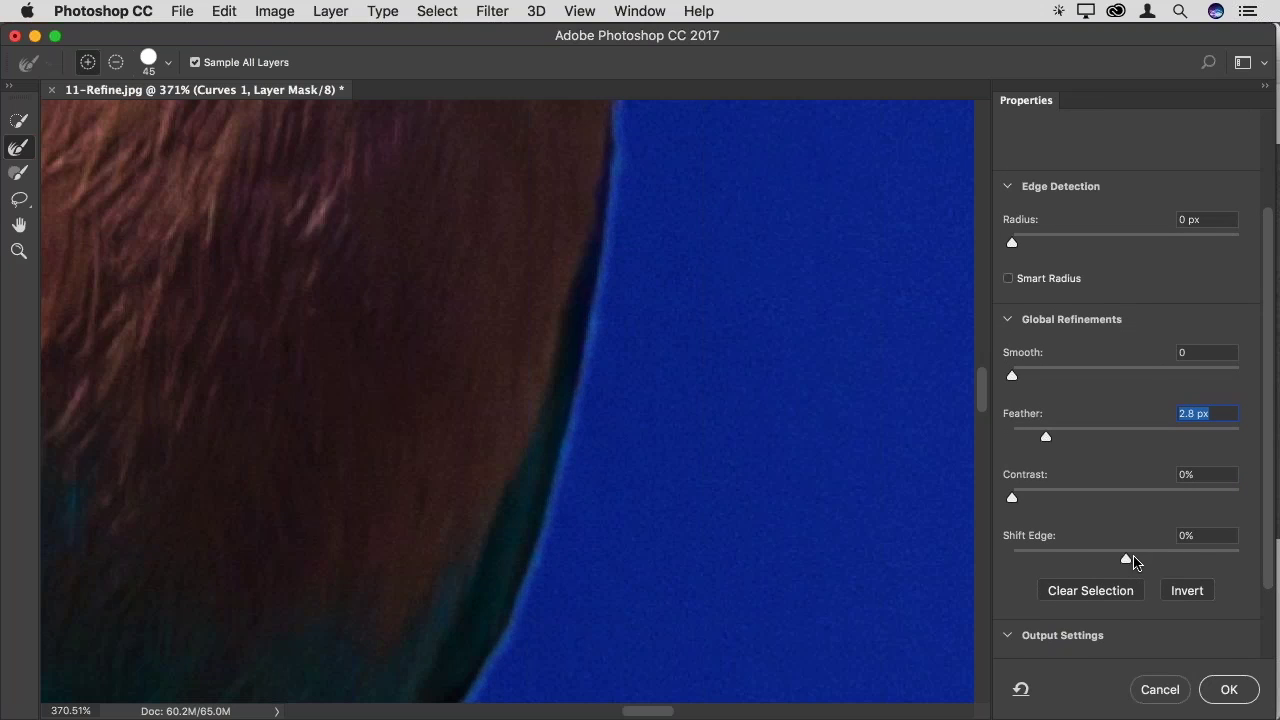
left_click_drag(1127, 558, 1194, 565)
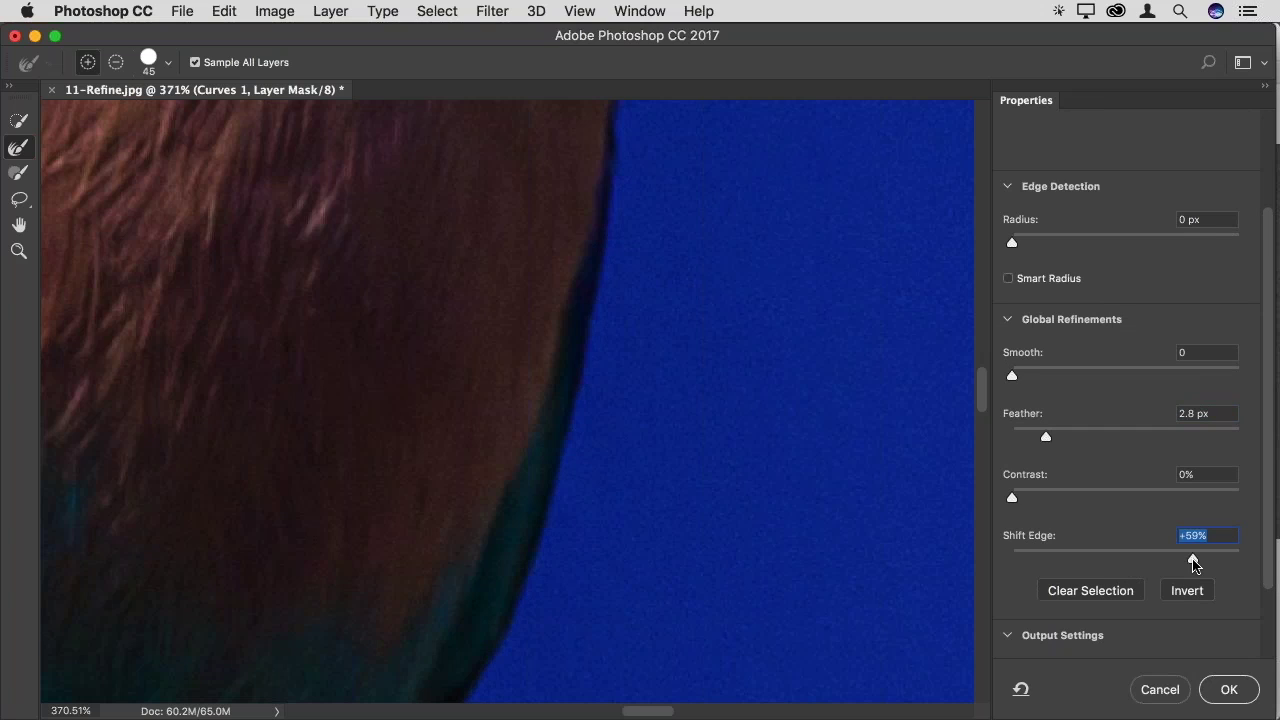
left_click_drag(1194, 565, 1144, 566)
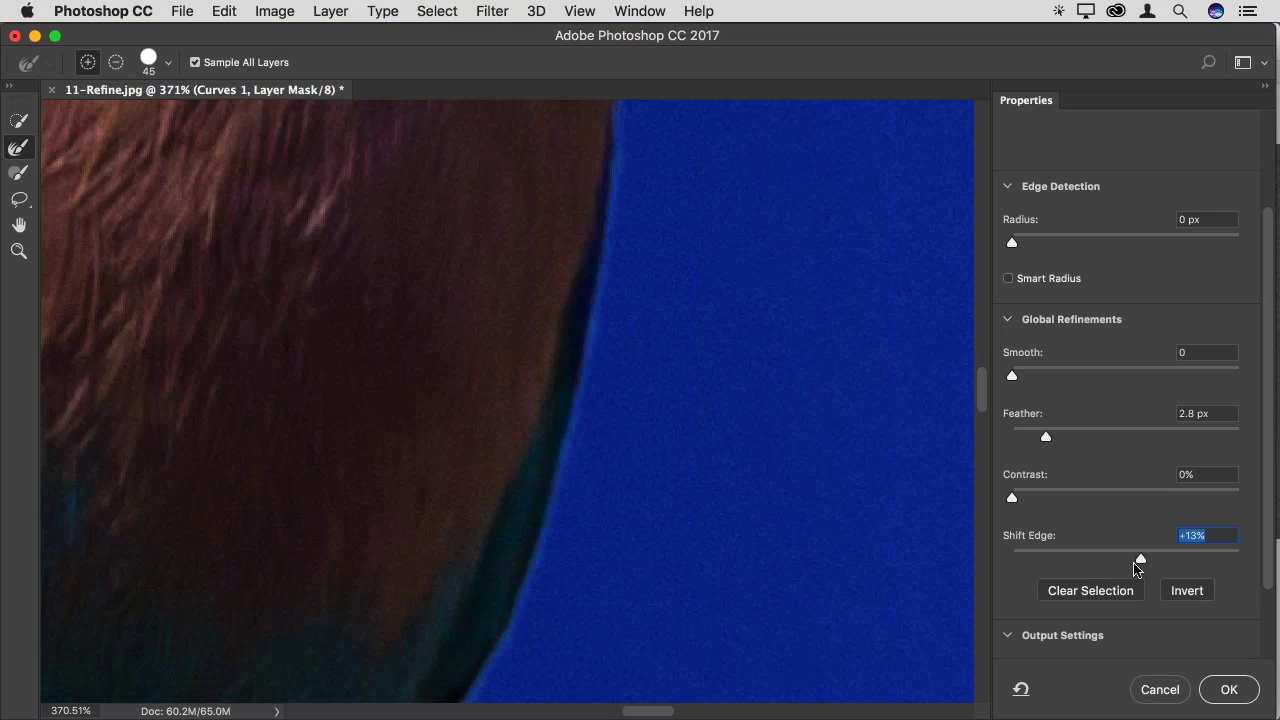
left_click_drag(1046, 437, 1045, 441)
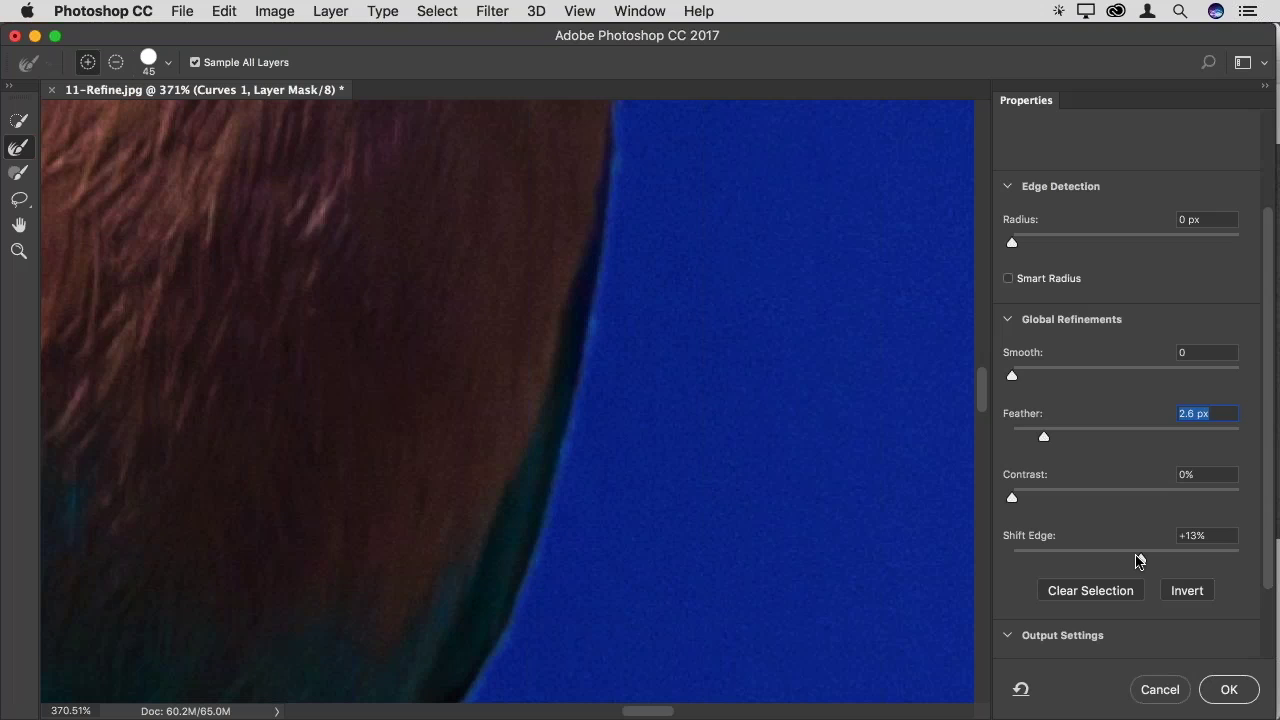
left_click_drag(1142, 560, 1157, 560)
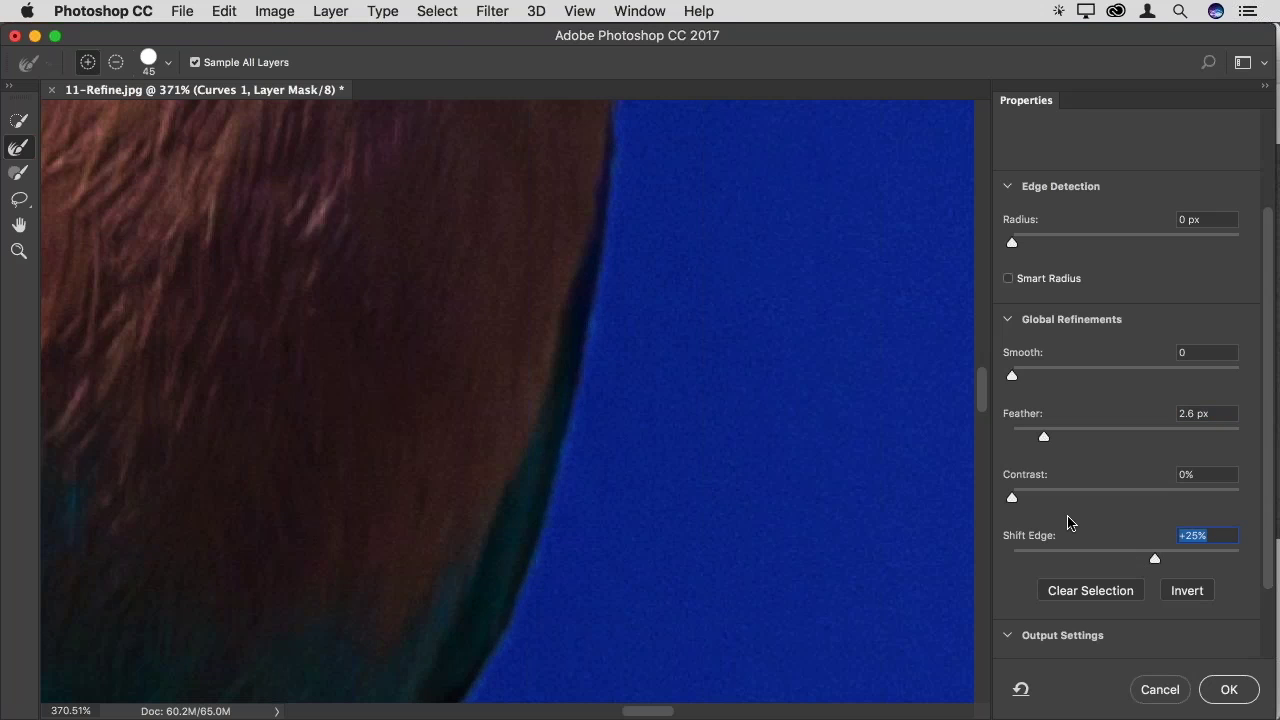
Refine the mask edge over the wispy throat feathers below the bird's beak and apply the refined mask
left_click_drag(723, 337, 648, 527)
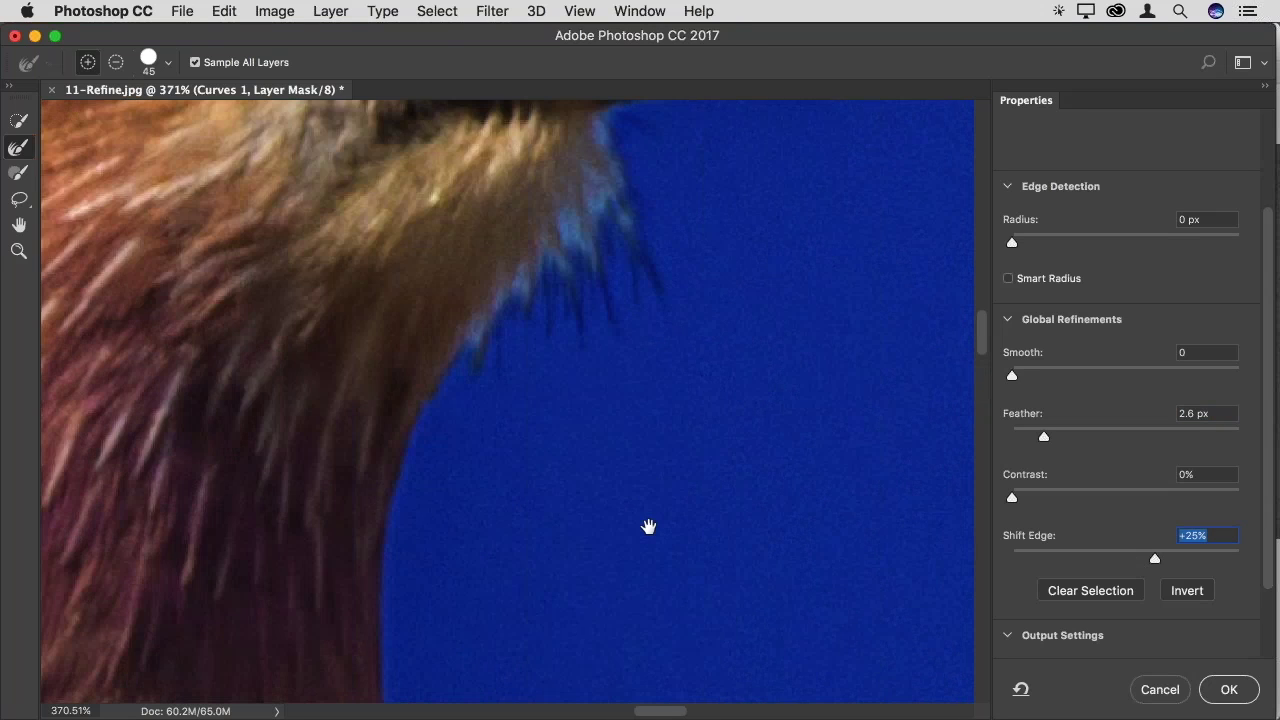
left_click_drag(690, 380, 678, 457)
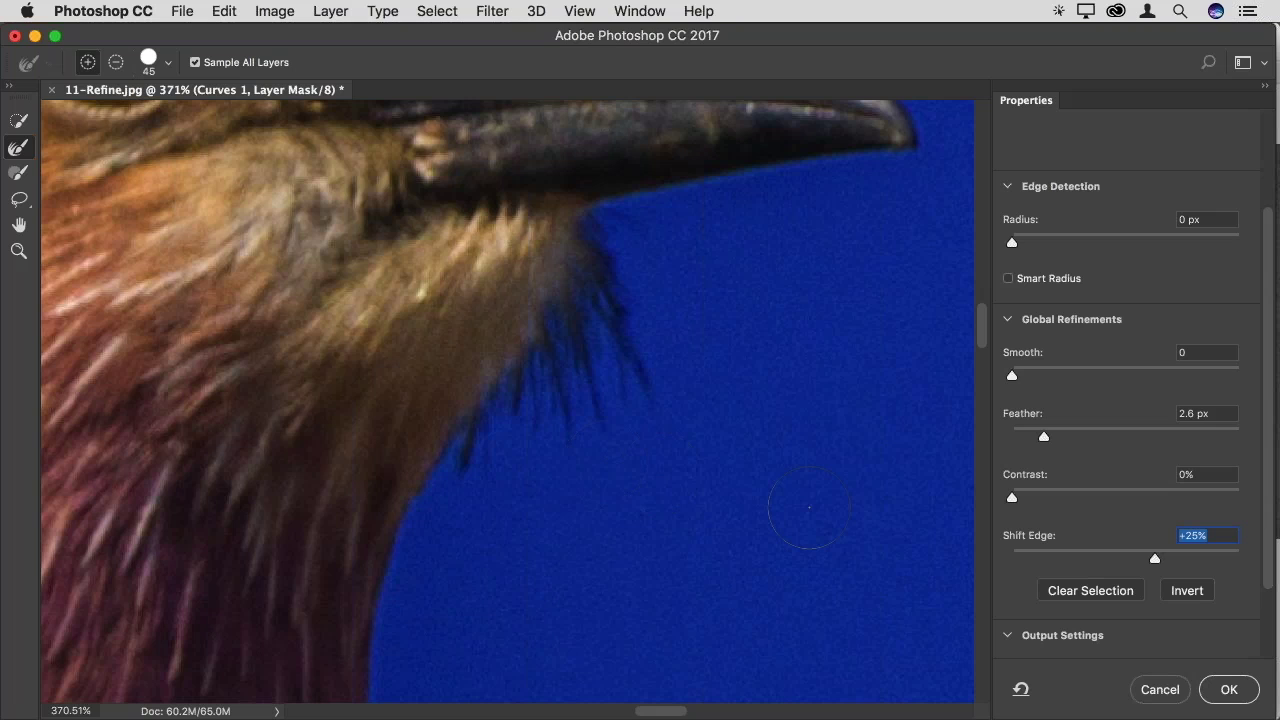
left_click(1229, 689)
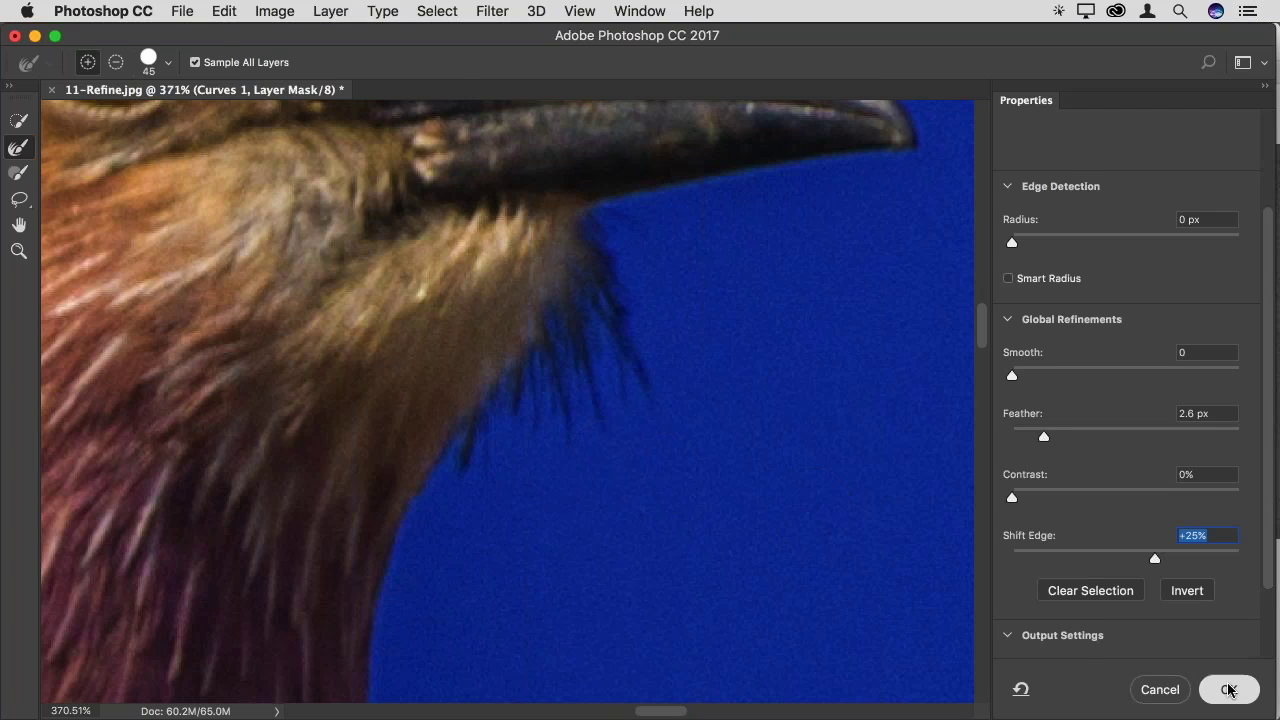
Target the Curves adjustment and raise its midpoint to make the darkened blue sky moderately lighter
key("super+0")
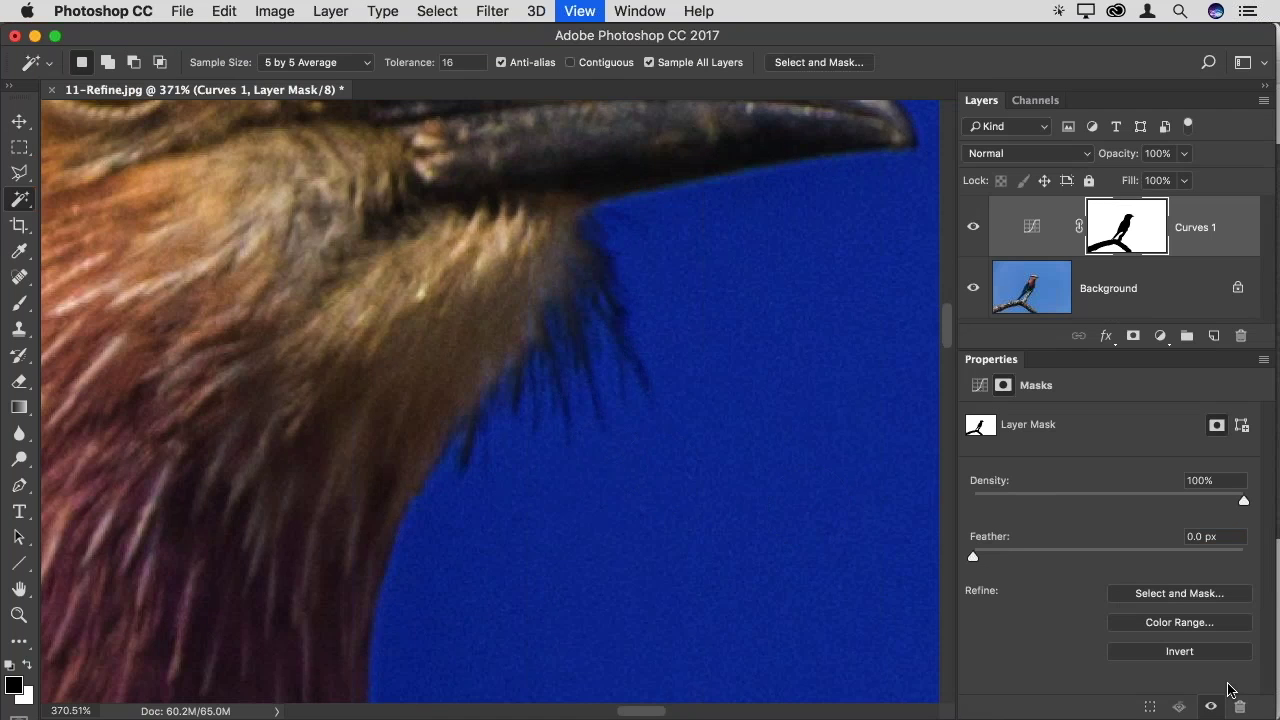
key("super+2")
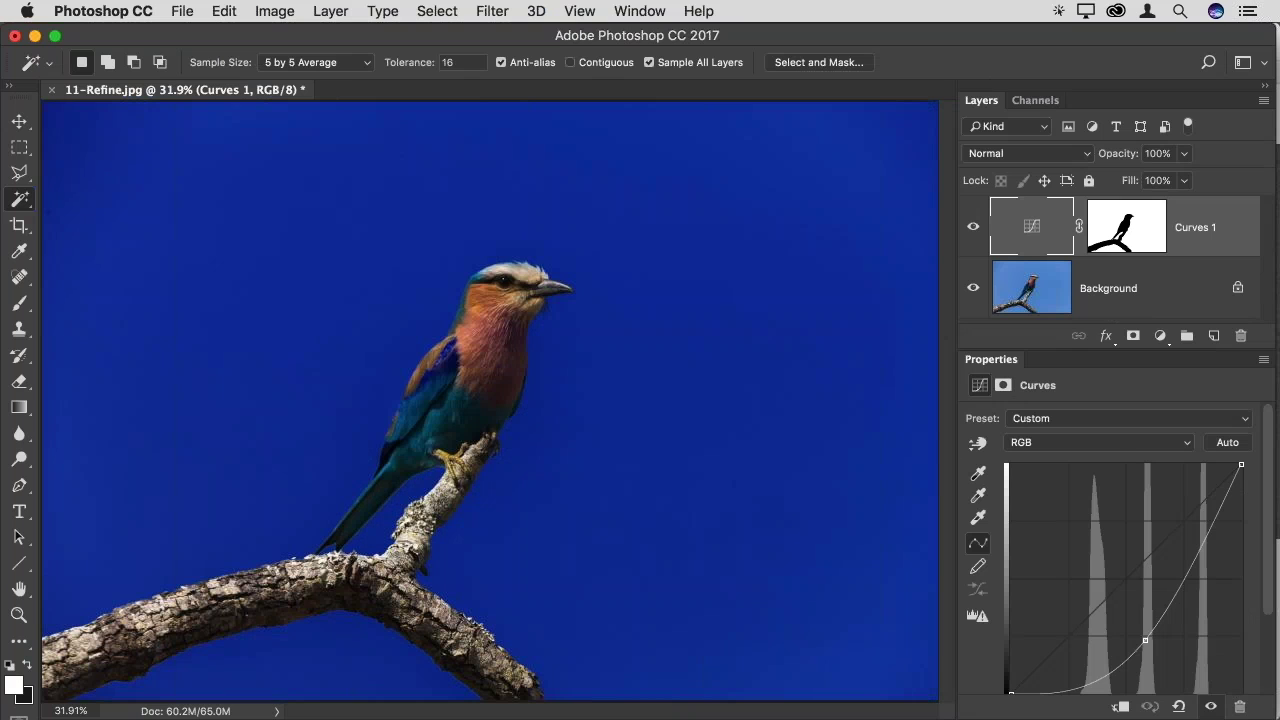
left_click_drag(1145, 640, 1135, 605)
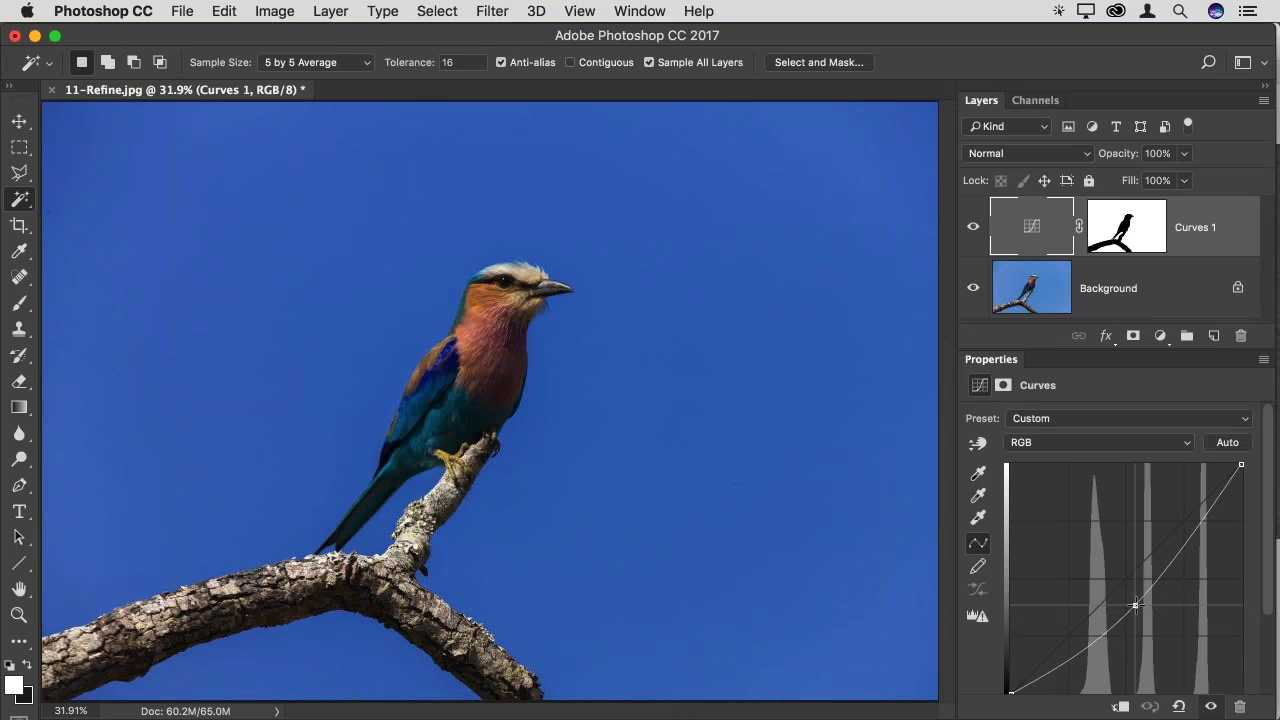
left_click_drag(1135, 605, 1135, 605)
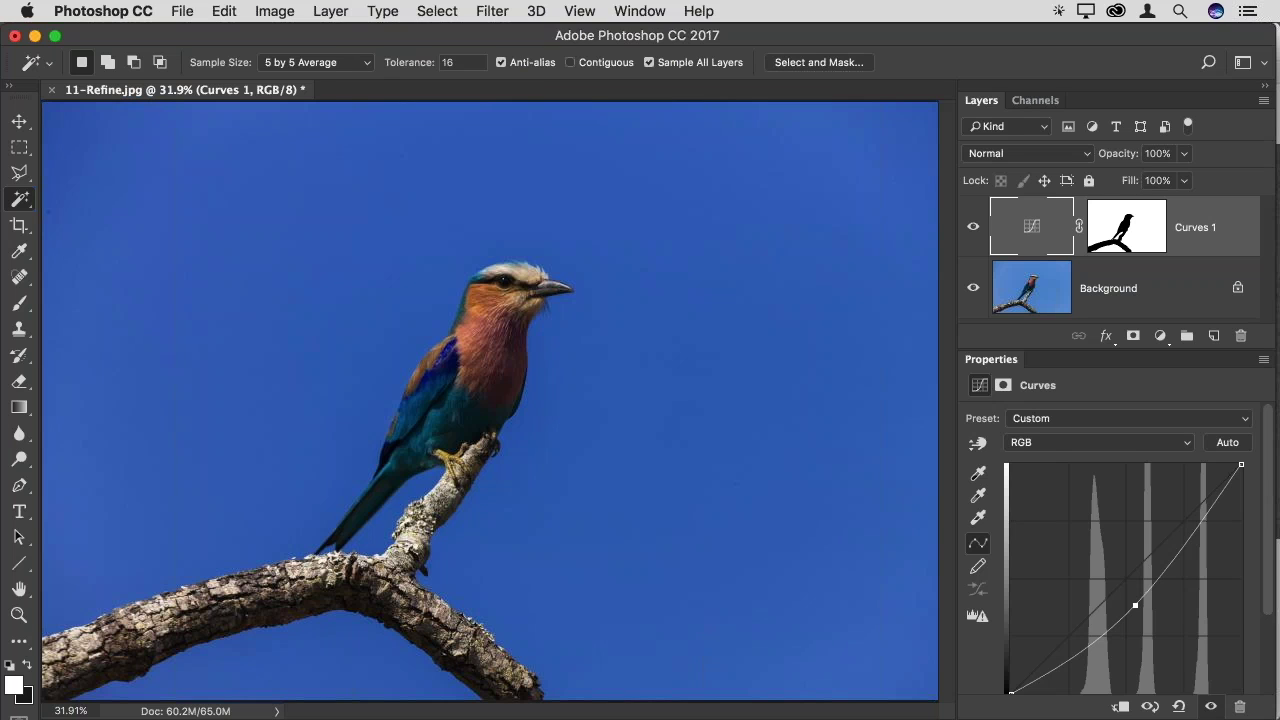
Open the sunflower photo 12-Detail Work.jpg and add a Curves adjustment layer
key("super+Tab")
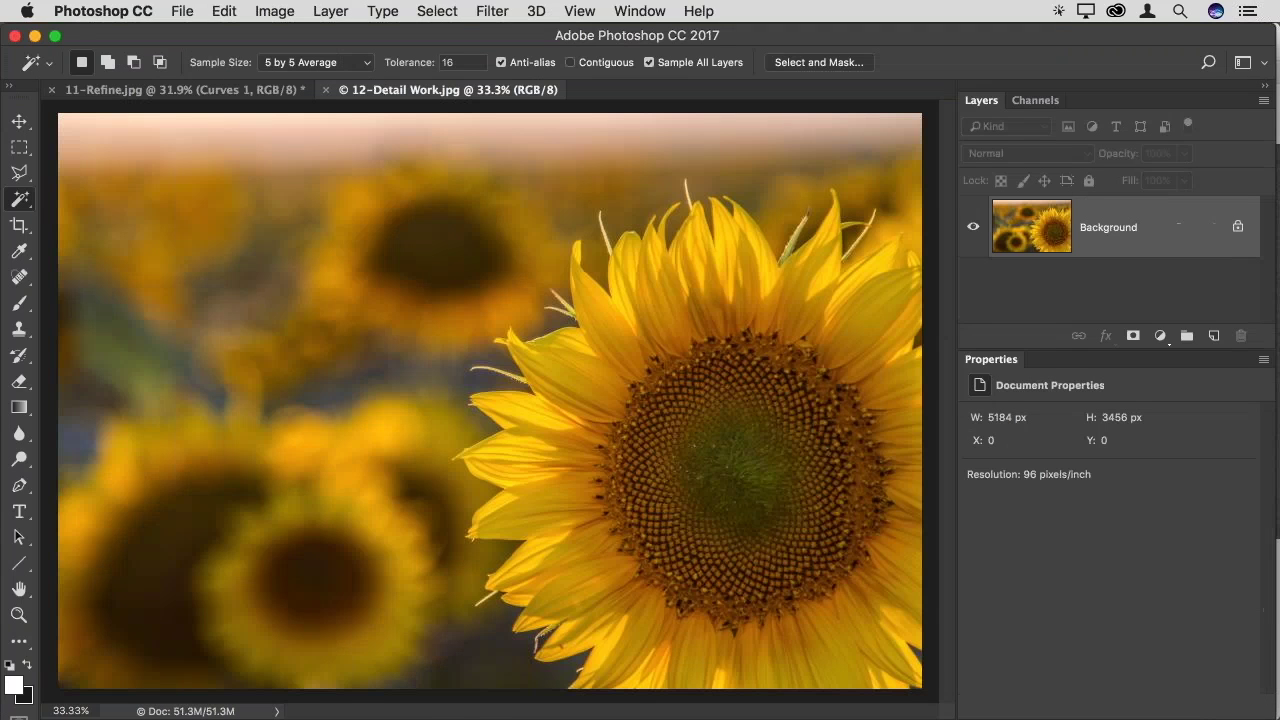
left_click(1160, 335)
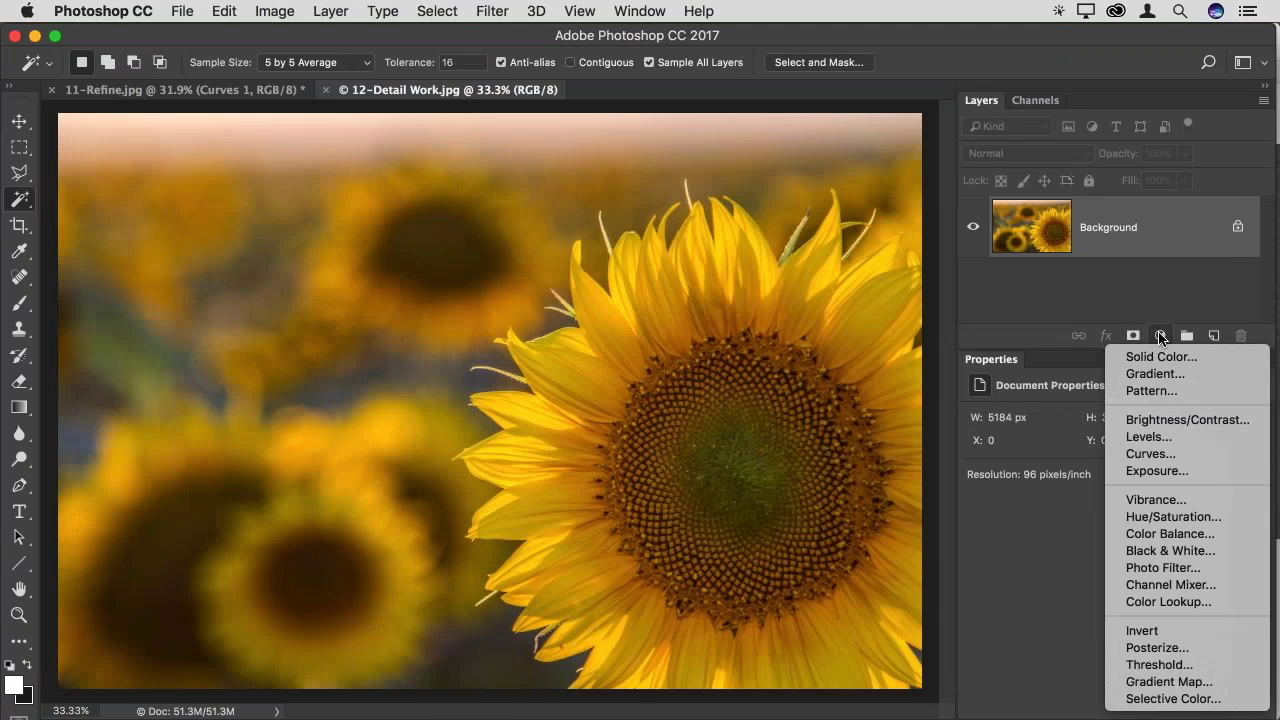
left_click(1150, 454)
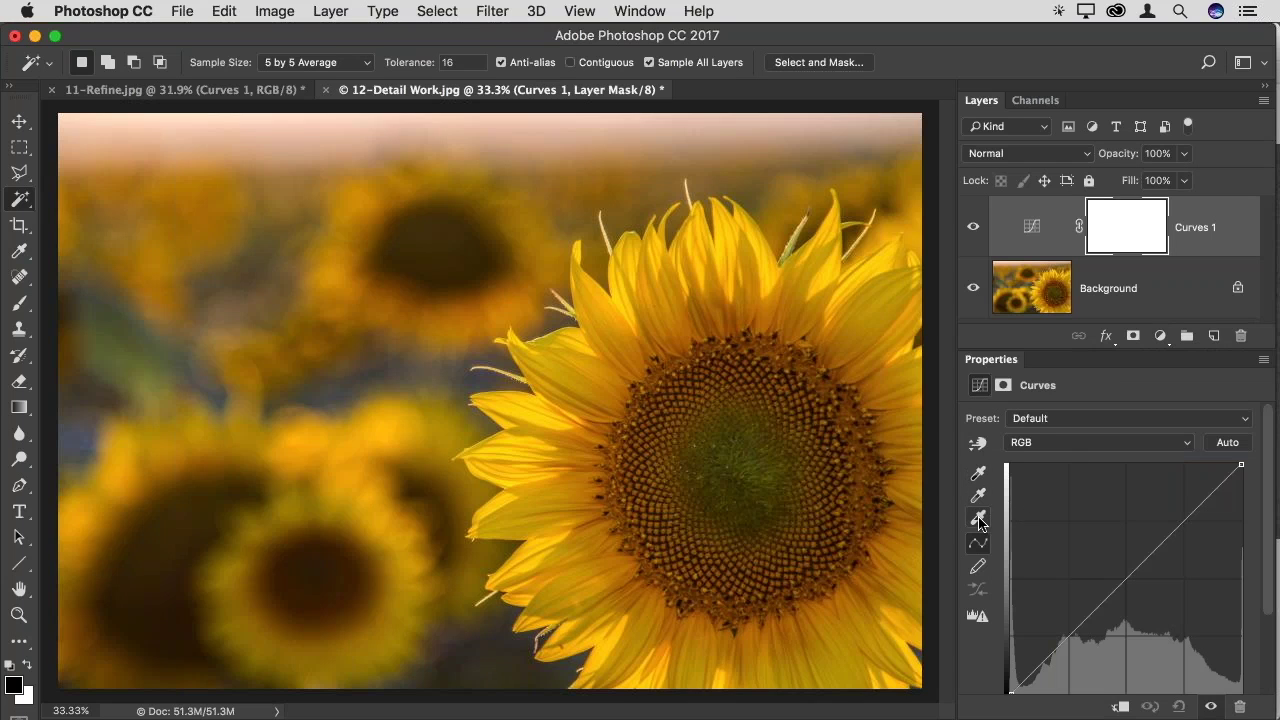
Set the Curves white point from the pale sky's upper-left corner and the black point from the rear sunflower's dark center
left_click(979, 518)
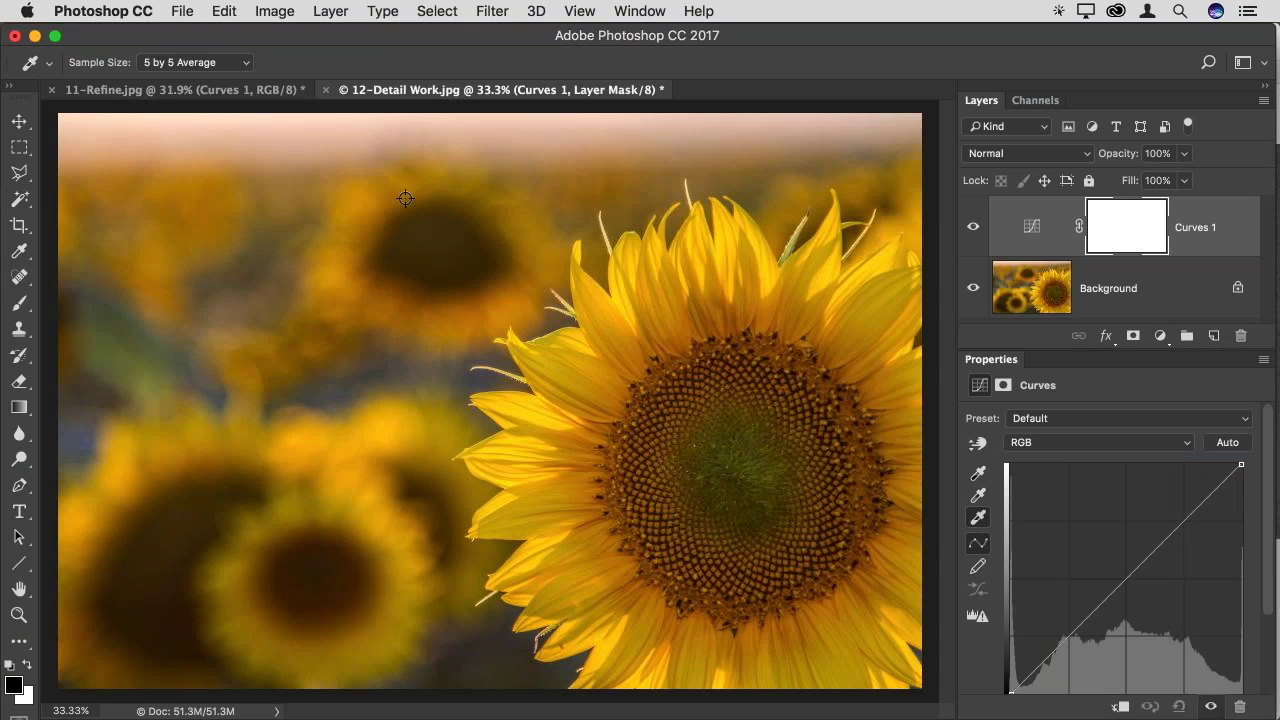
left_click(120, 117)
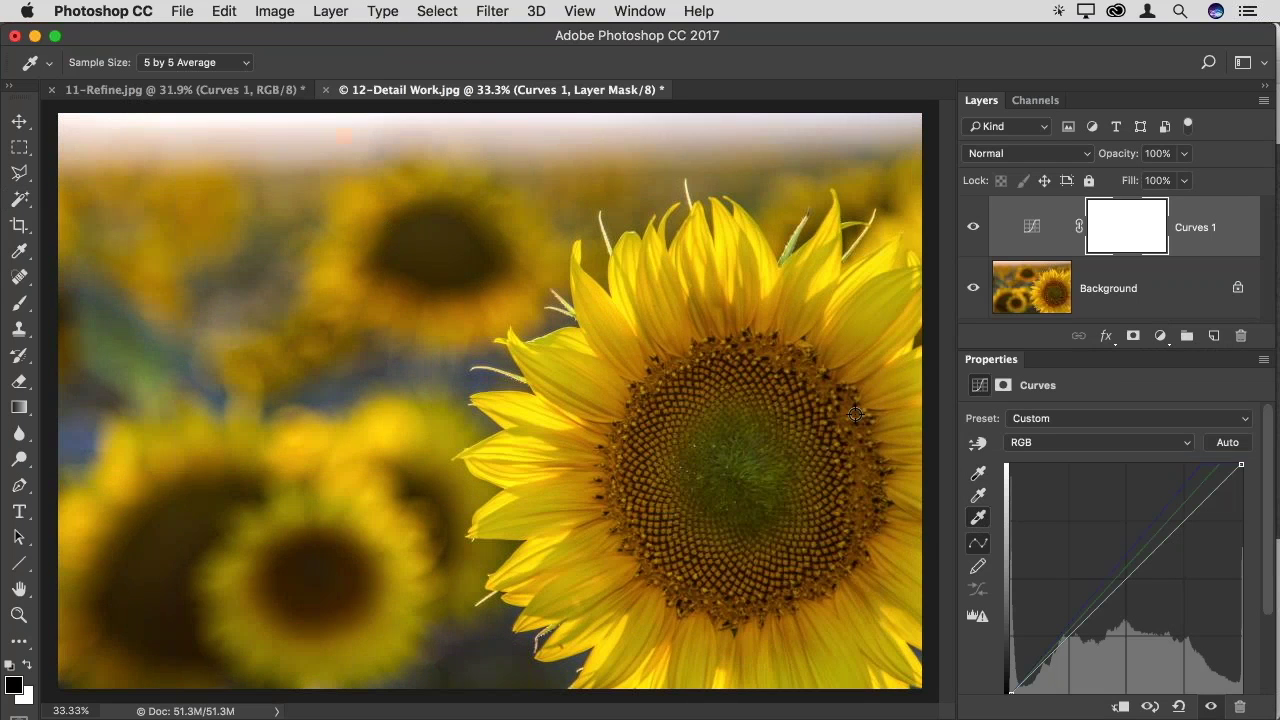
left_click(979, 473)
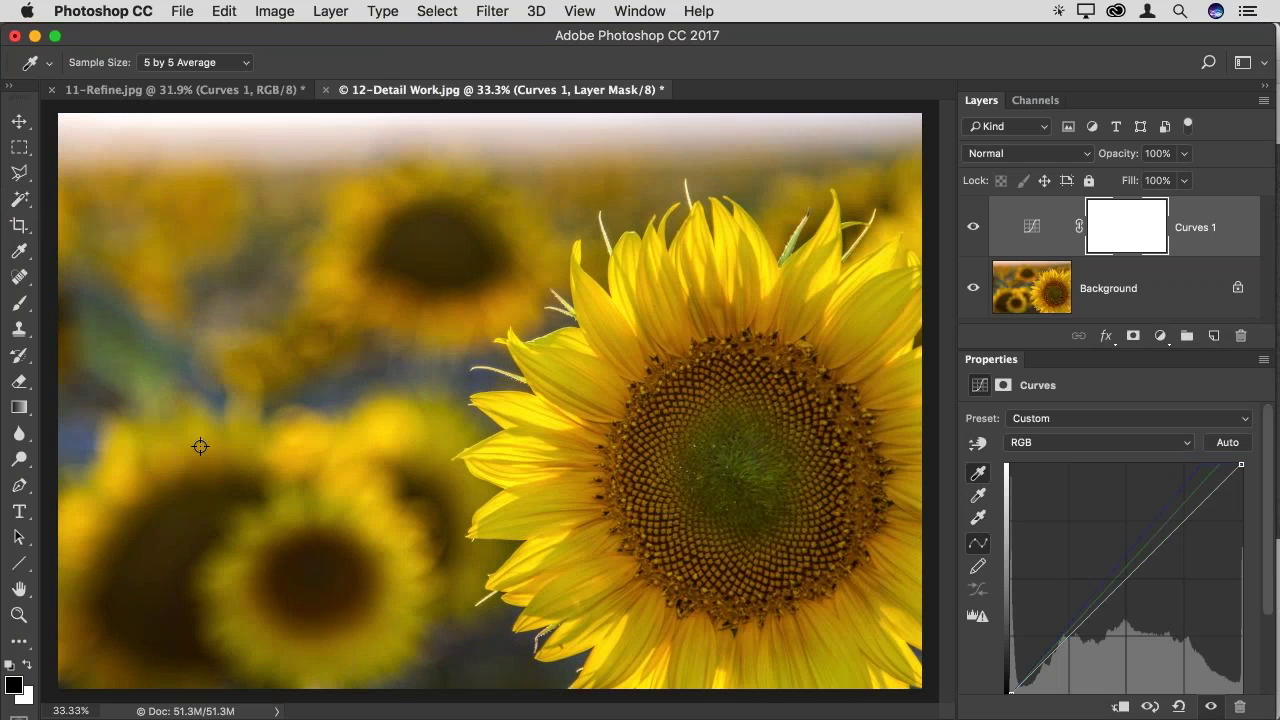
left_click(432, 280)
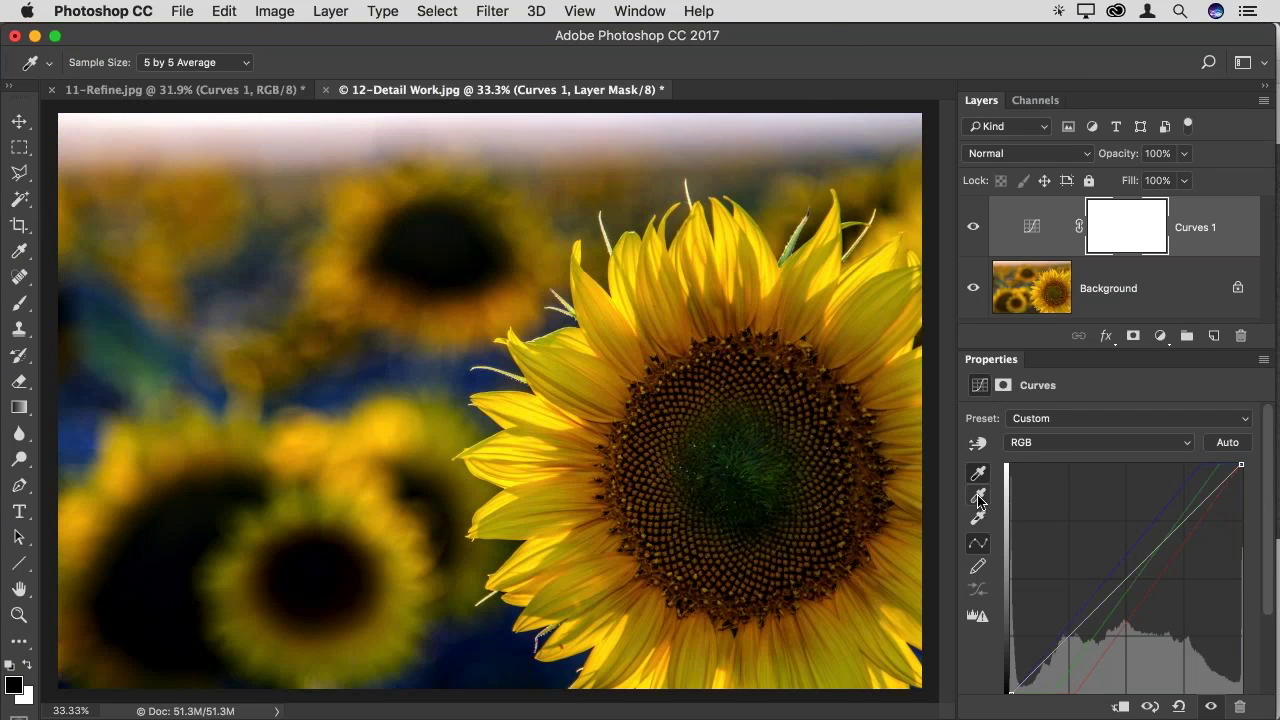
Sample the Curves gray point on a yellow petal, and resample it on the hazy background above the large sunflower
left_click(979, 497)
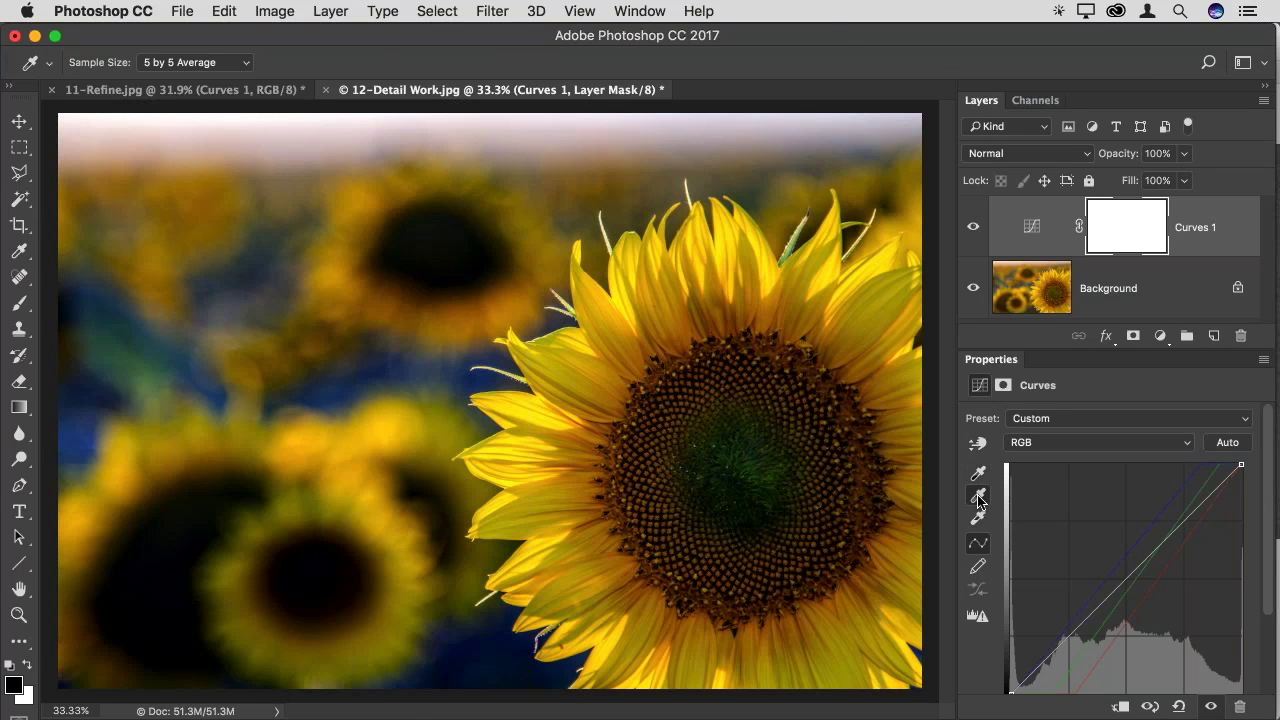
left_click(700, 252)
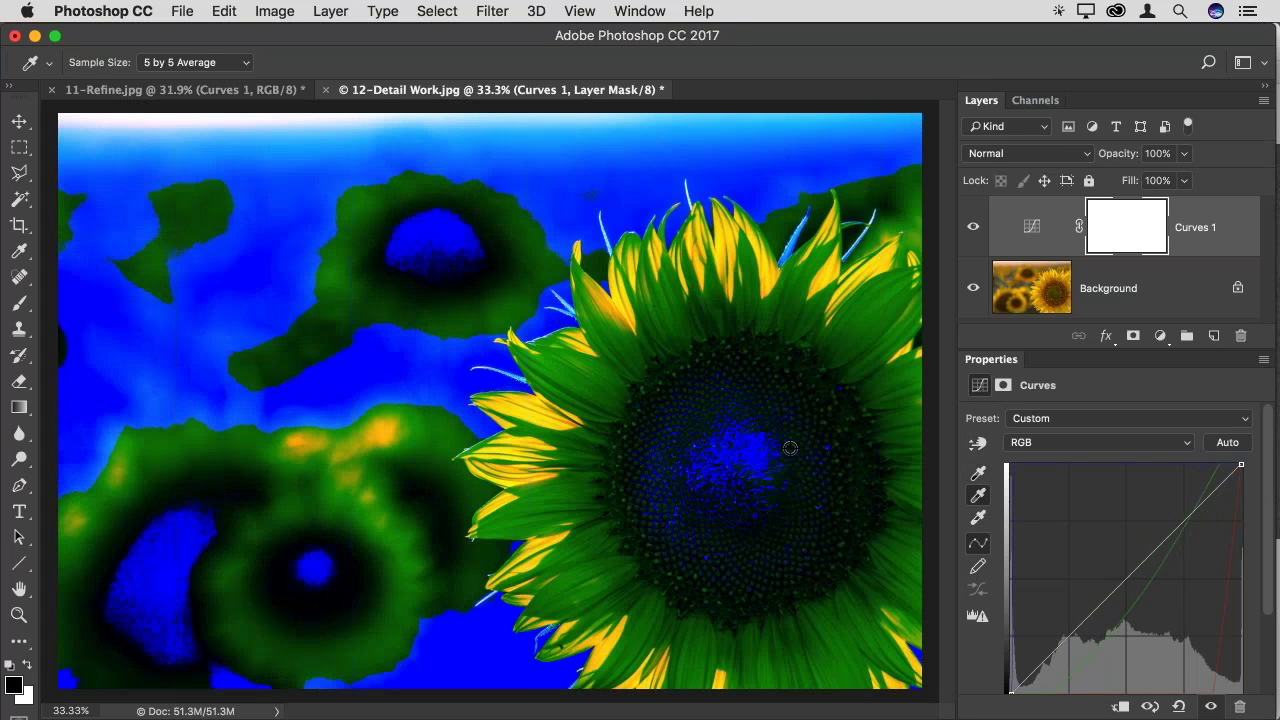
left_click(642, 187)
left_click(594, 132)
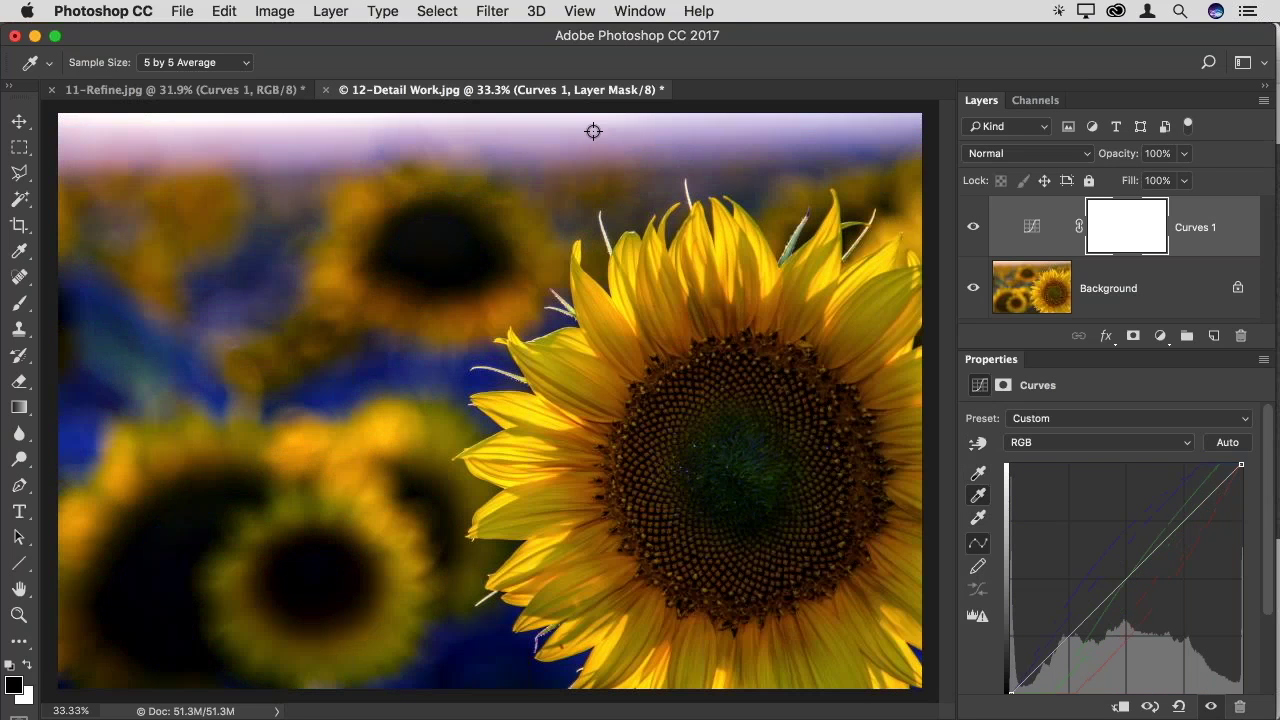
left_click(624, 160)
left_click(624, 160)
Switch to Bridge, open 04-Curves Color.jpg in Photoshop, and add a Curves adjustment layer to it
key("super+Tab")
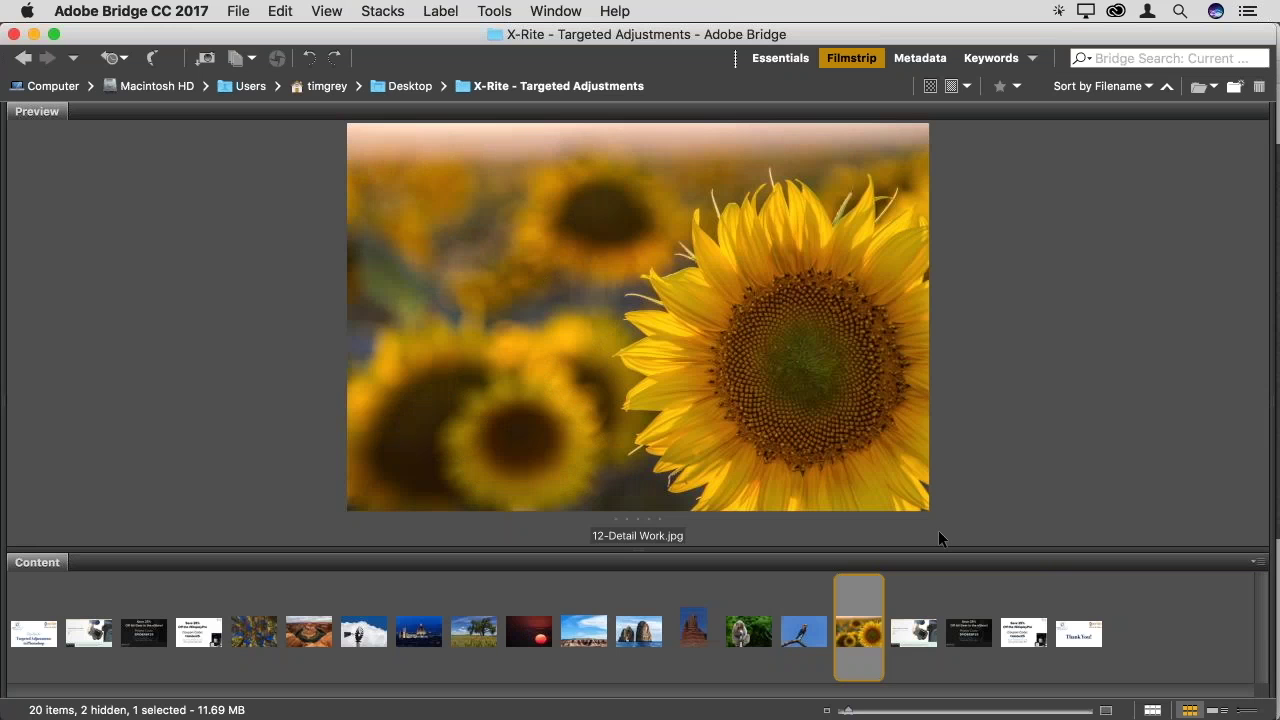
key("super+Tab")
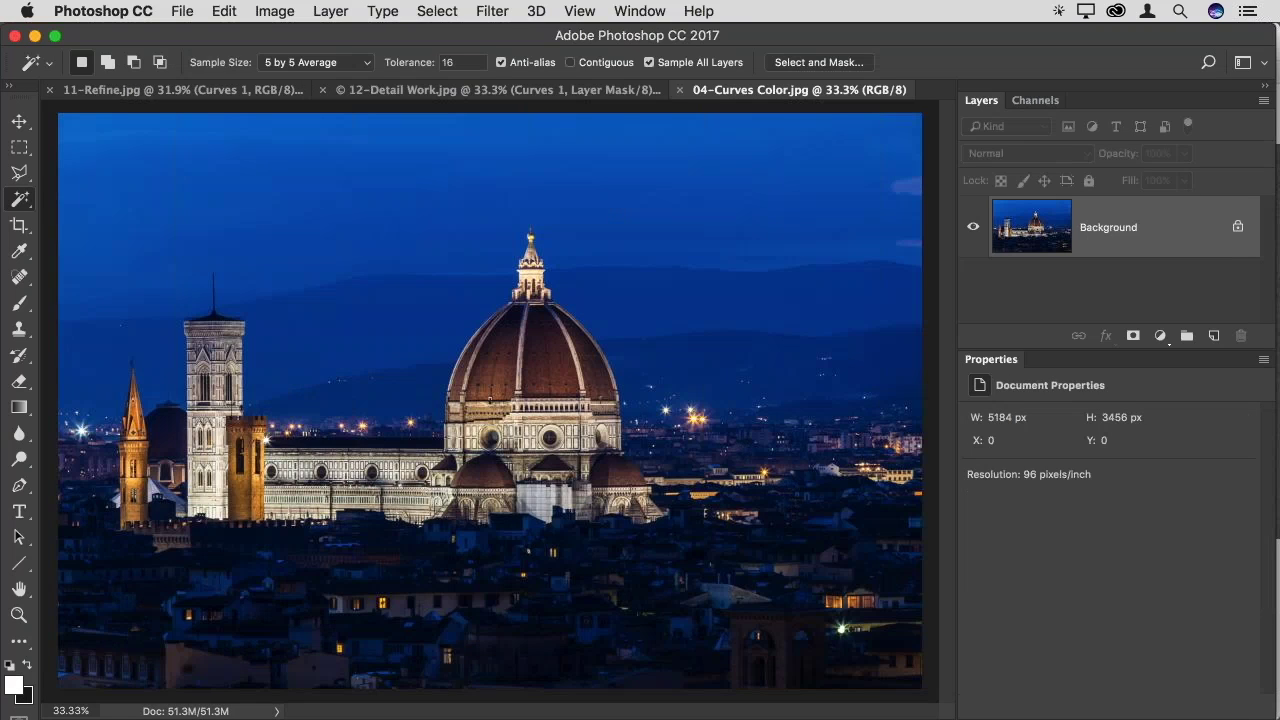
left_click(1160, 335)
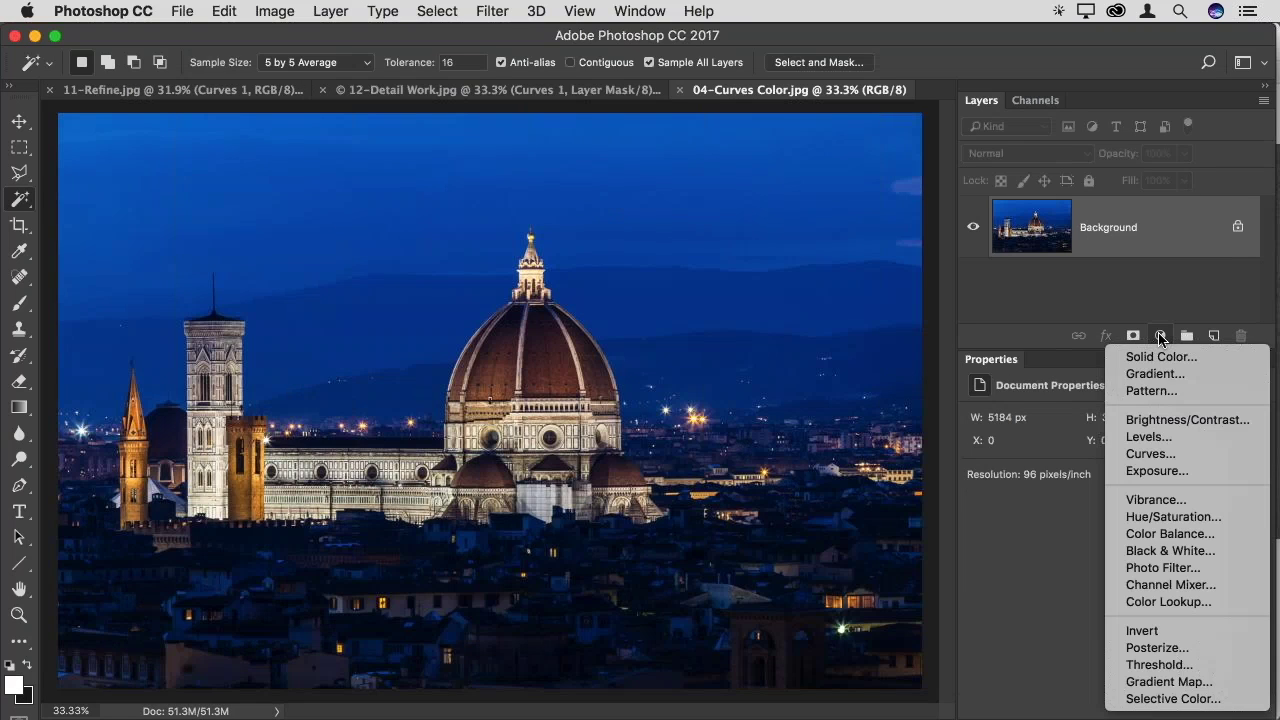
left_click(1160, 458)
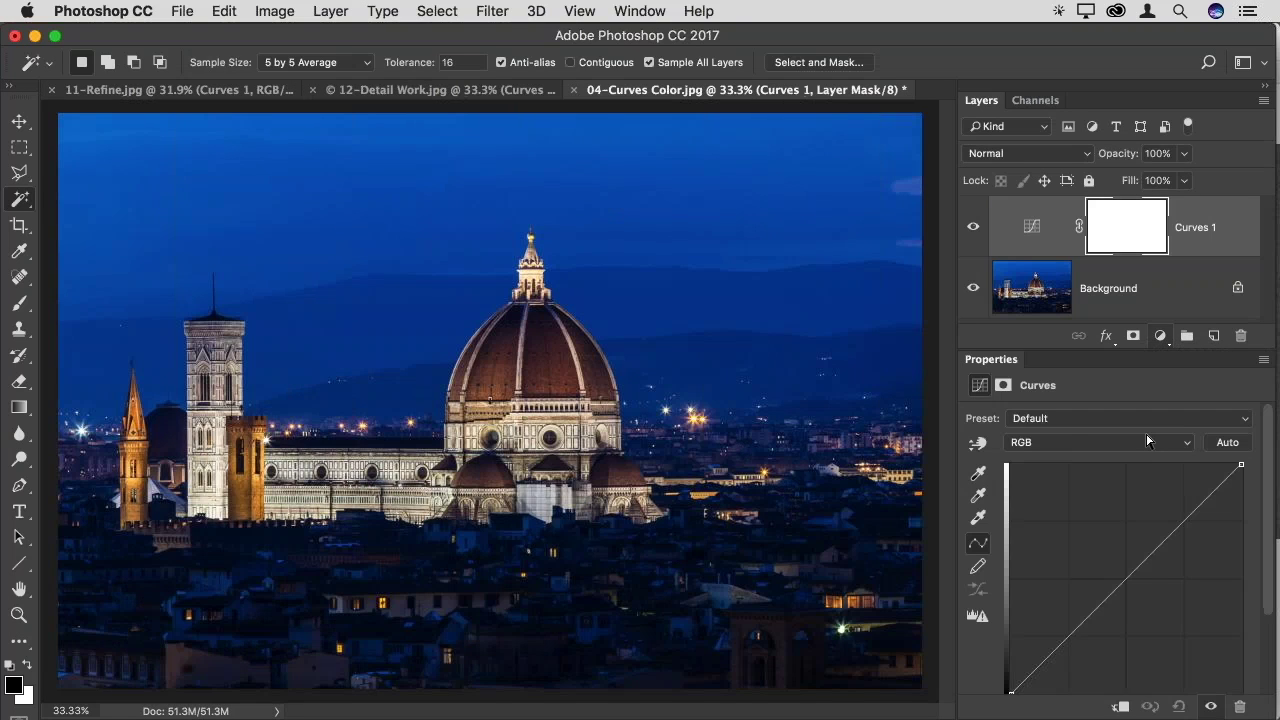
Lower the shadows and raise the highlights of the Blue channel curve, and toggle the layer's visibility to compare
left_click(1057, 441)
left_click(1052, 489)
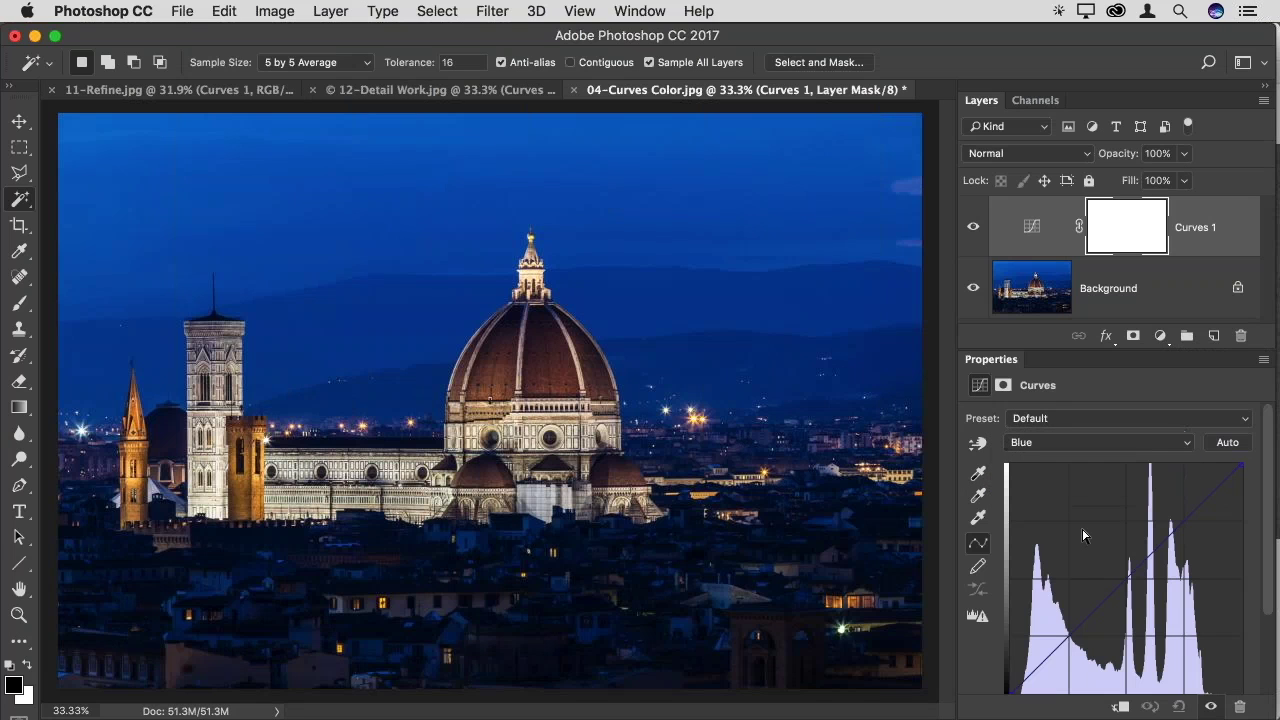
left_click_drag(1057, 648, 1056, 668)
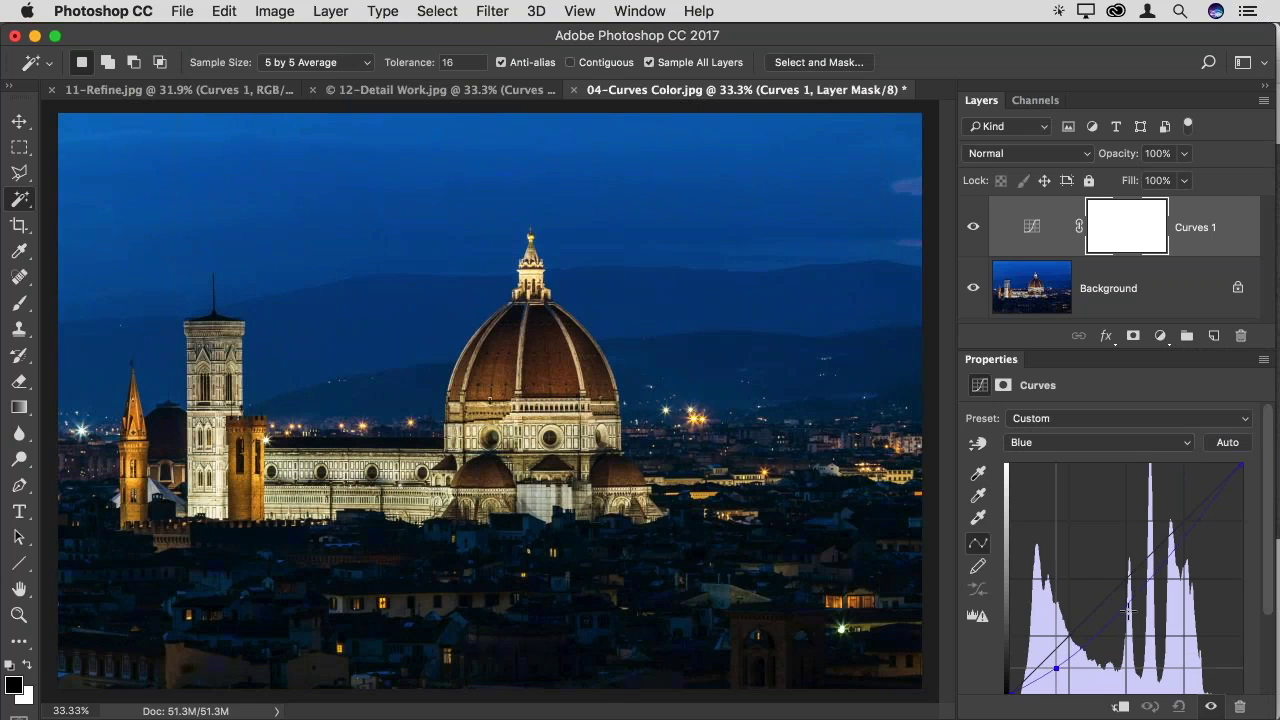
left_click_drag(1170, 537, 1171, 525)
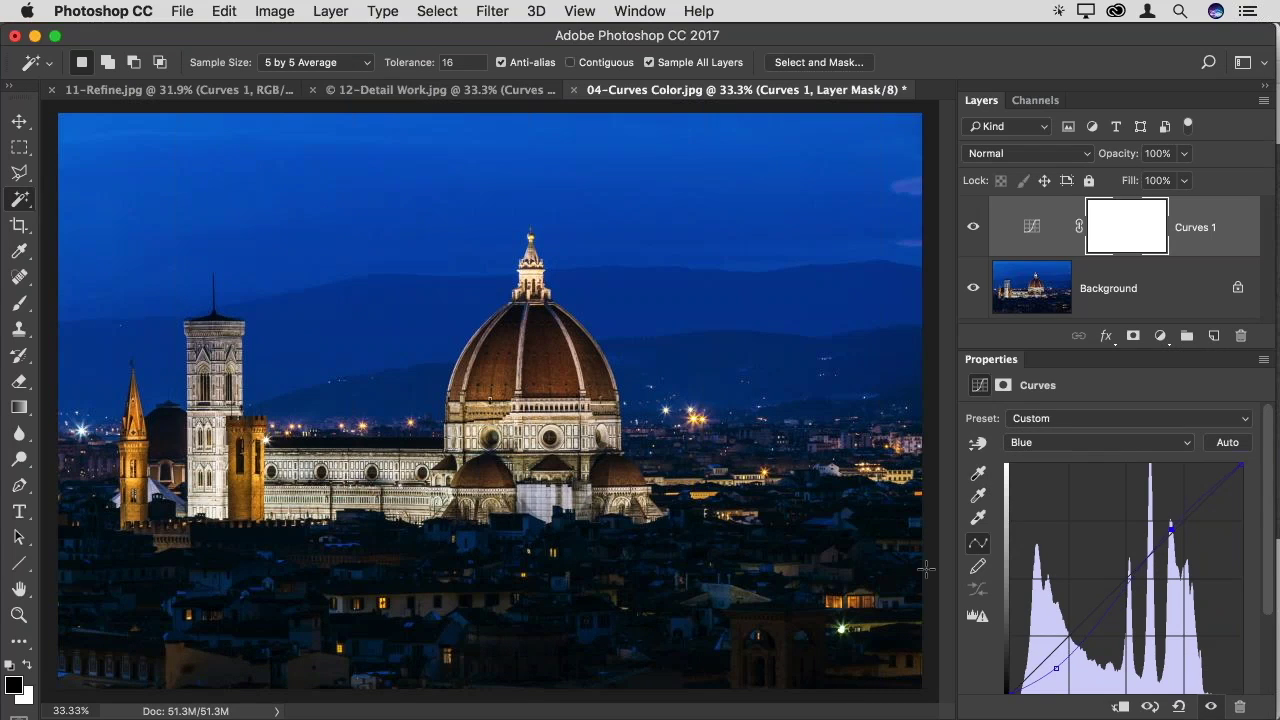
left_click(973, 228)
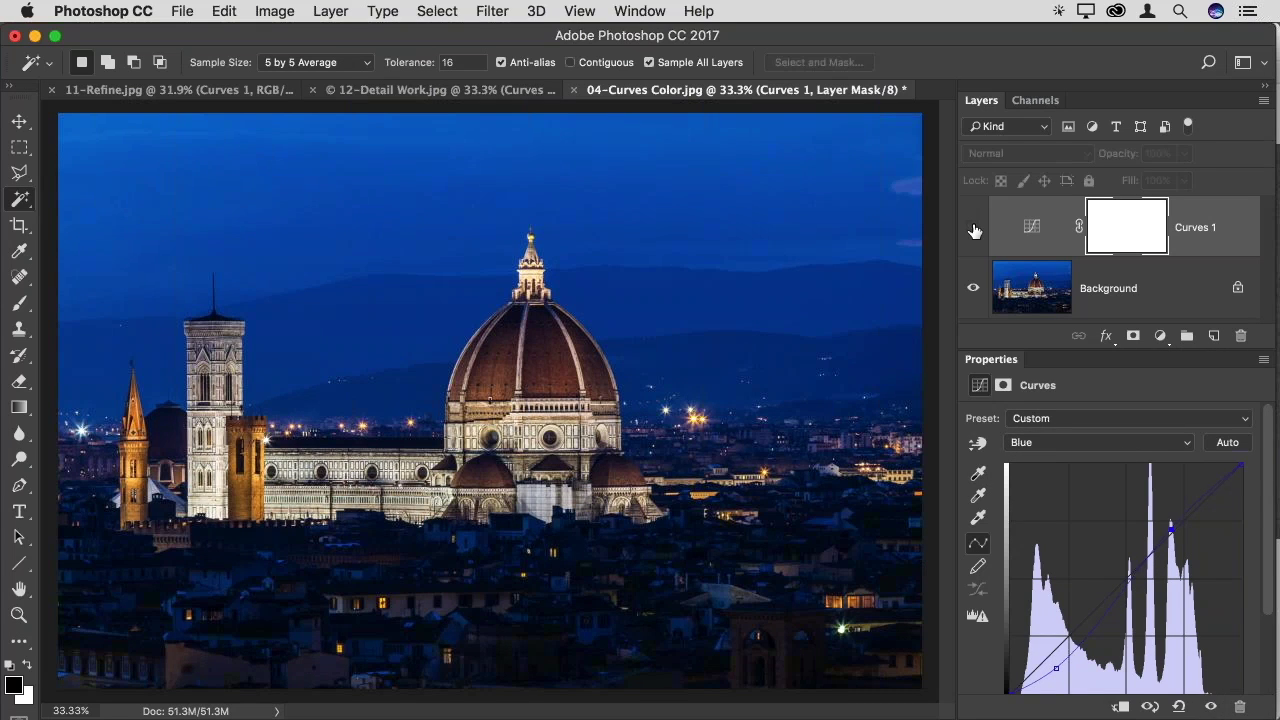
left_click(973, 228)
left_click(973, 228)
left_click(973, 228)
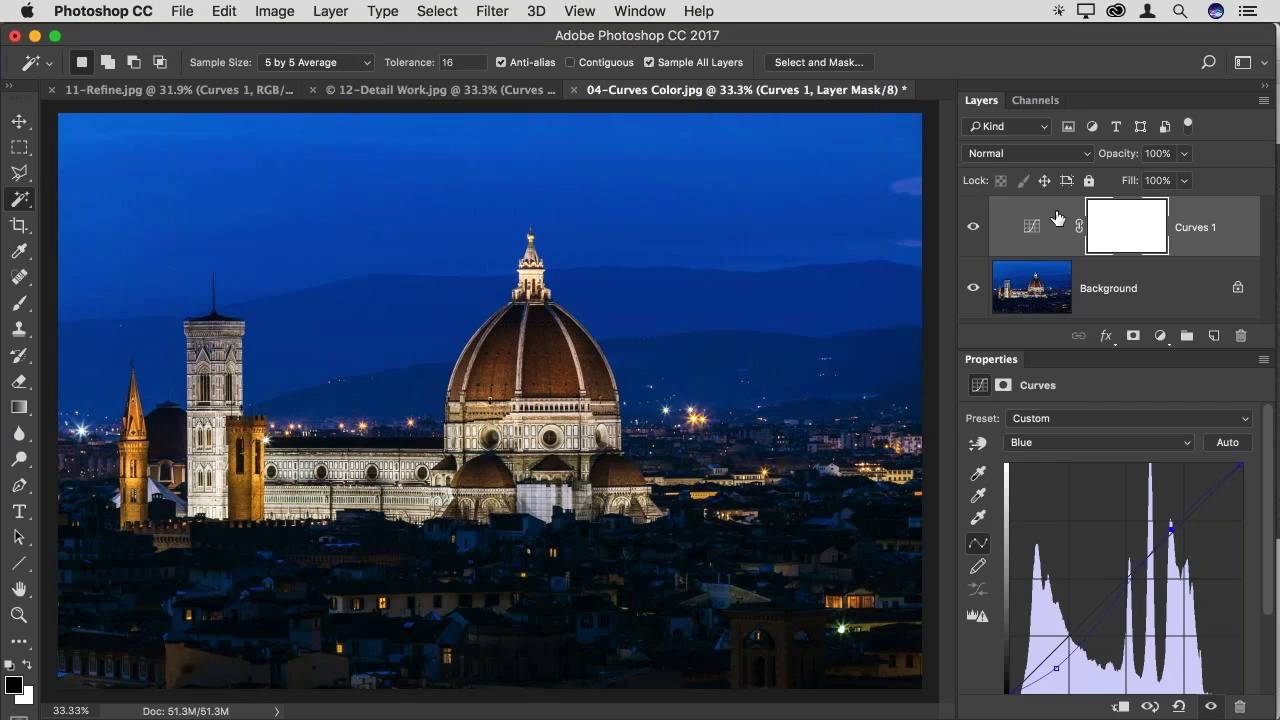
Try adjusting the Curves layer's opacity, and leave it at 100%
left_click(1184, 153)
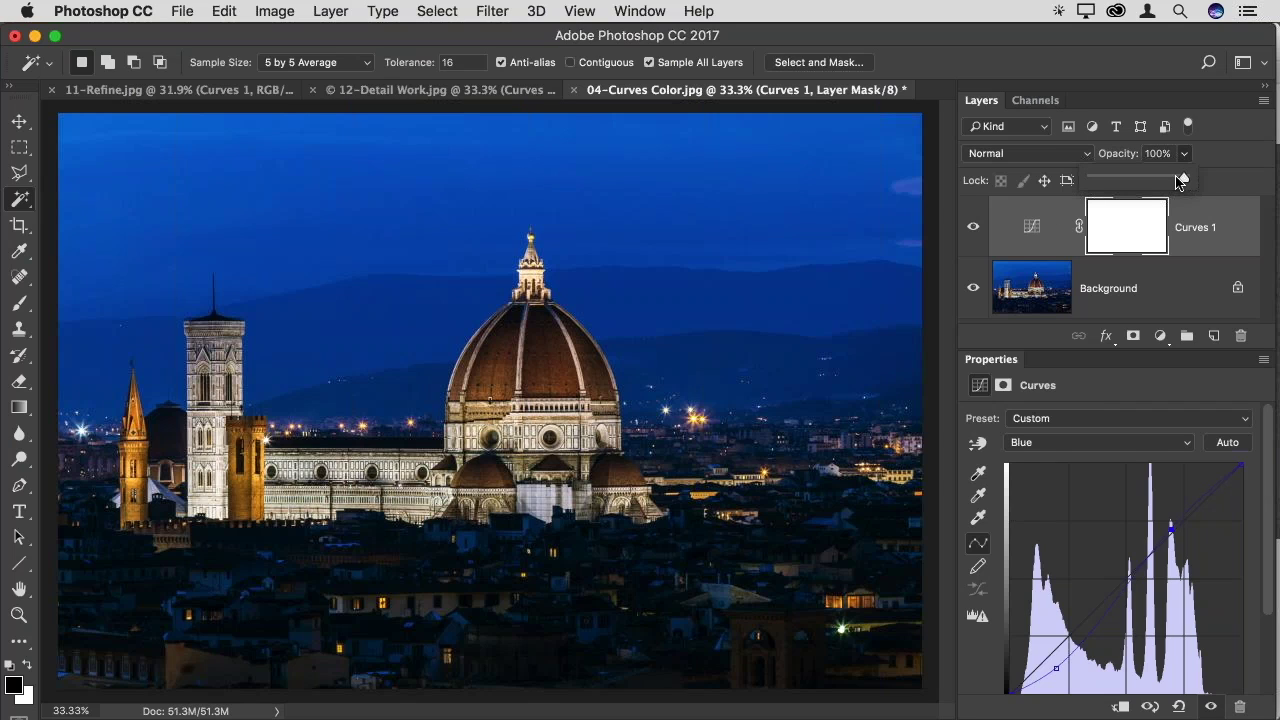
mouse_move(1187, 178)
left_mouse_down()
mouse_move(1104, 180)
mouse_move(1196, 183)
mouse_move(1190, 162)
left_mouse_up()
left_click(1190, 162)
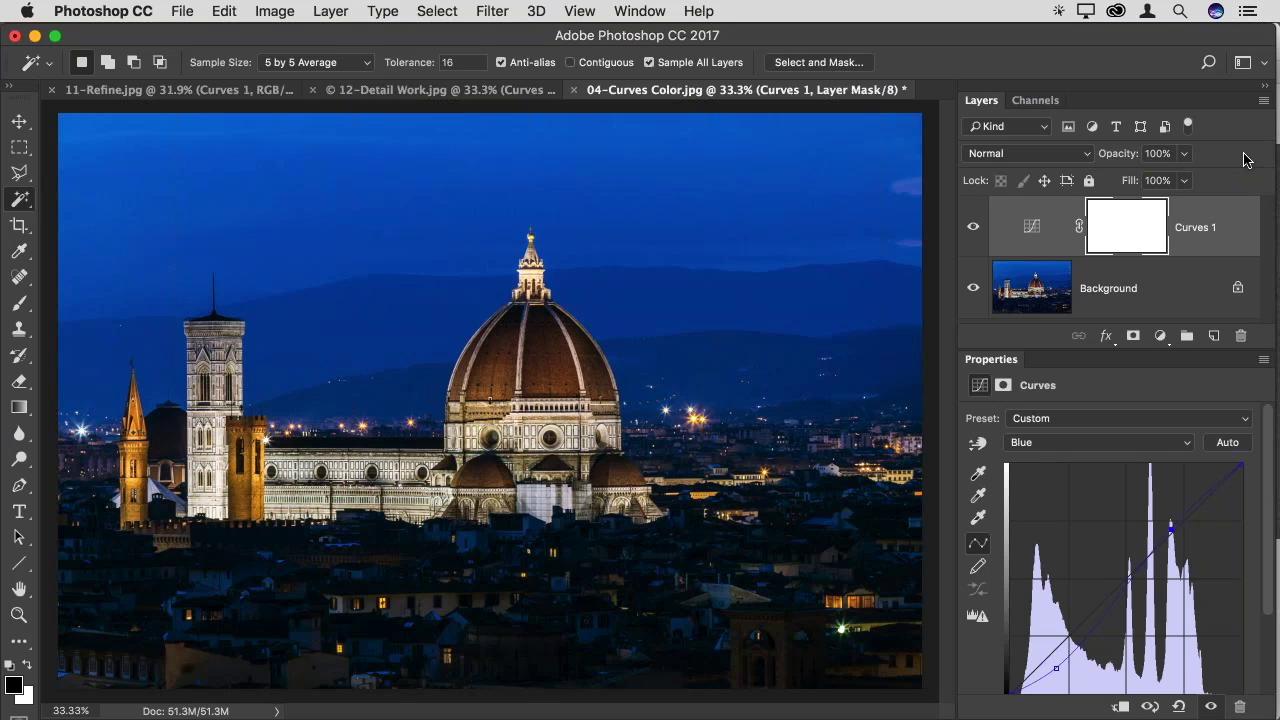
Strengthen the Blue curve by lowering its shadow point and raising its highlight point, and try the layer's opacity slider
left_click_drag(1056, 668, 1064, 675)
left_click_drag(1171, 529, 1170, 515)
left_click(1184, 153)
mouse_move(1183, 178)
left_mouse_down()
mouse_move(1149, 186)
mouse_move(1204, 186)
left_mouse_up()
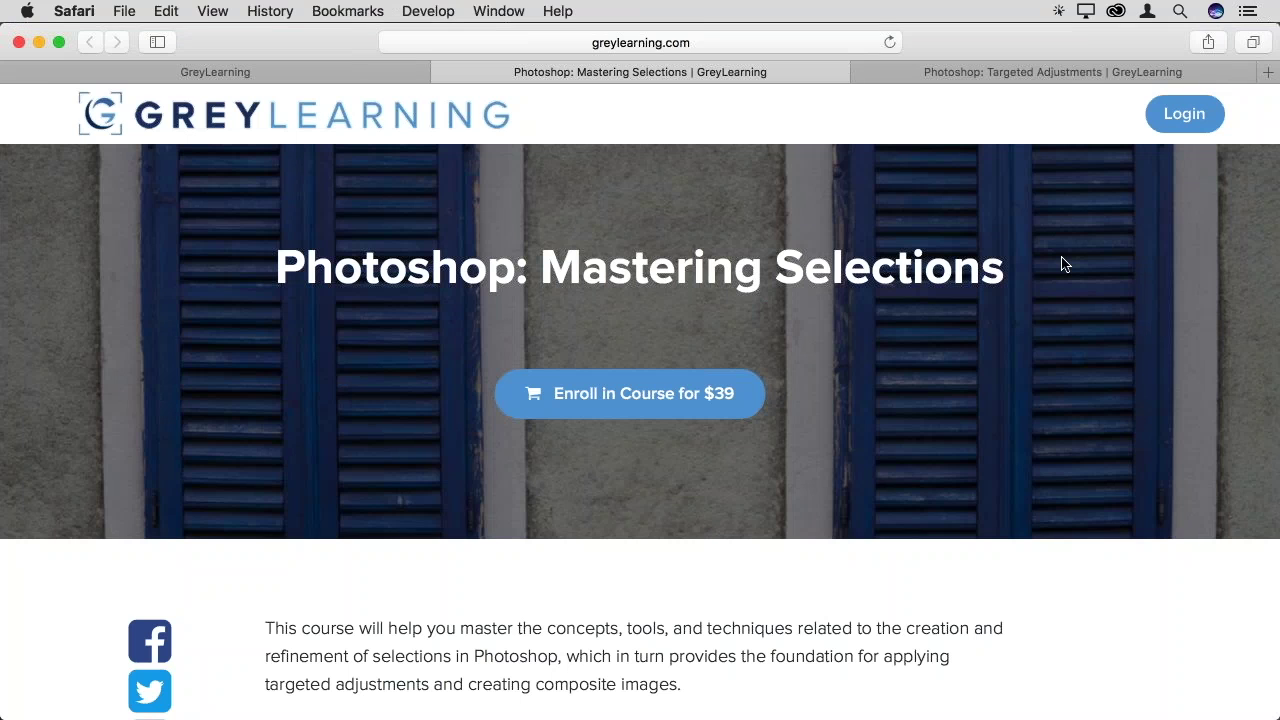
View the Photoshop: Targeted Adjustments course page and the featured courses on the GreyLearning home page in Safari
left_click(1076, 73)
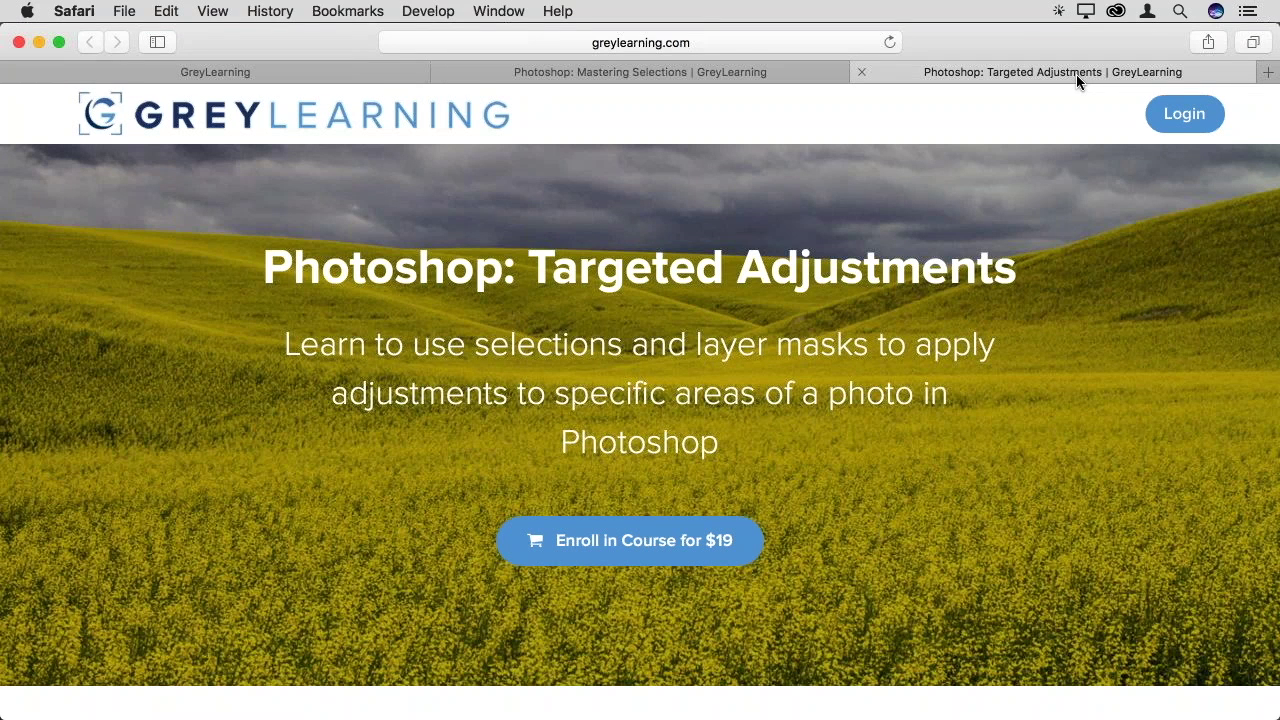
left_click(342, 77)
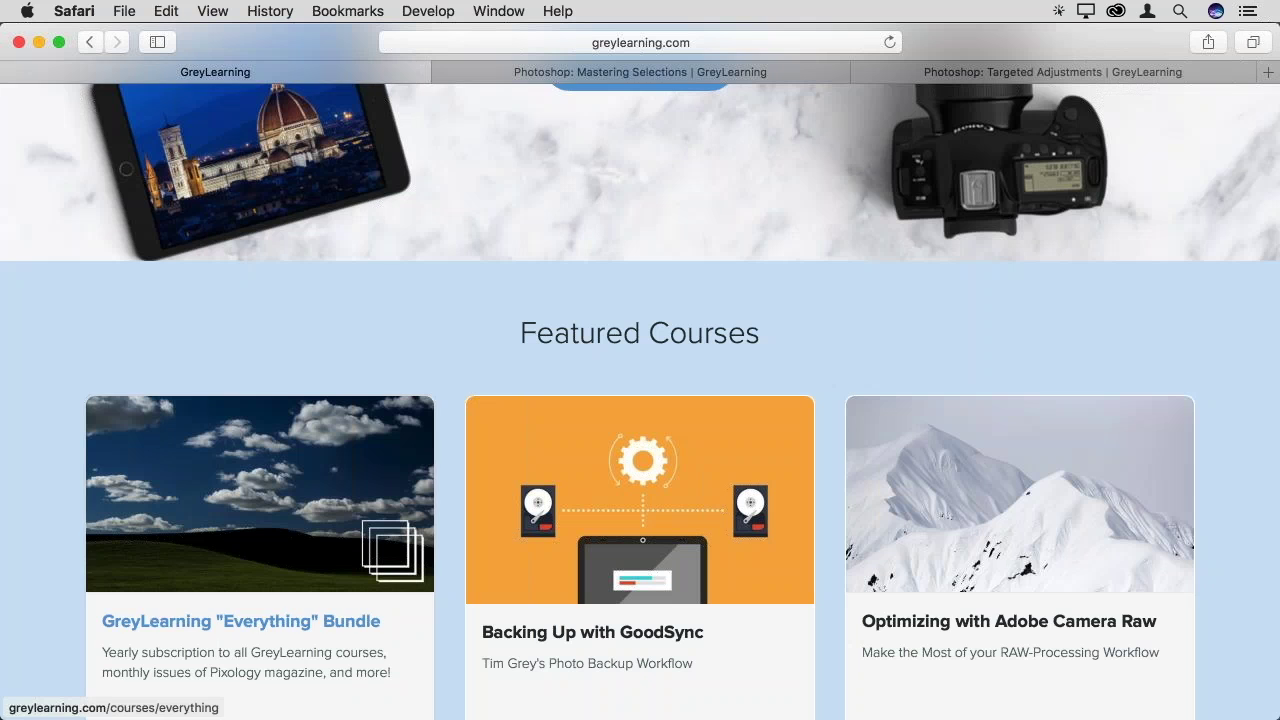
scroll(331, 331, "down", 3)
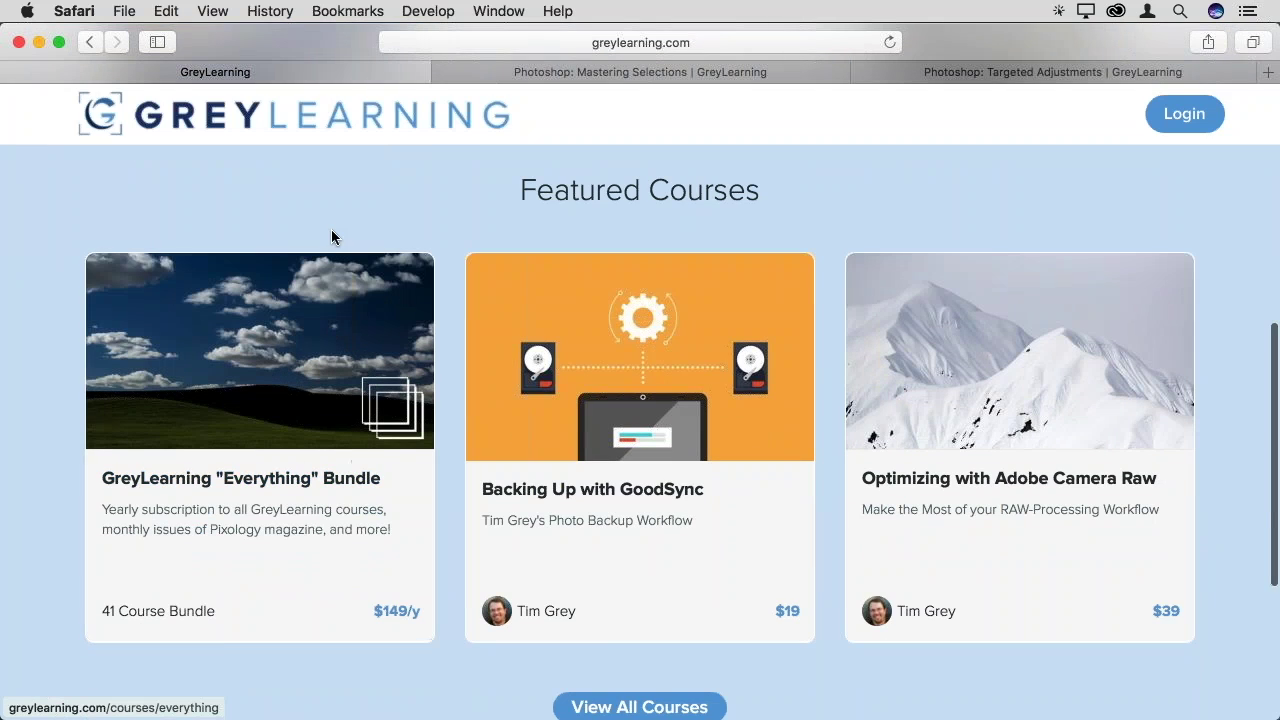